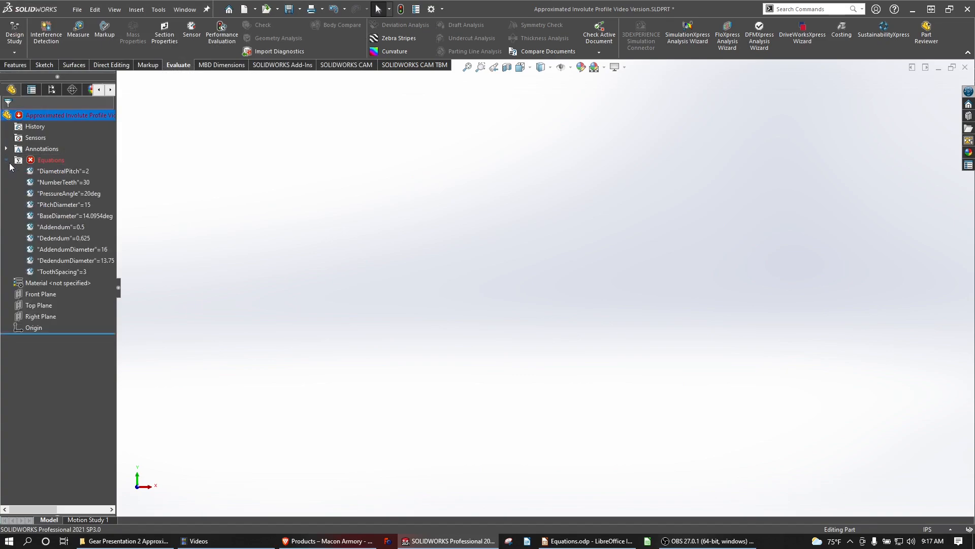
- Delete all six broken equations from the part's equation list, from D1@Sketch3 through D1@CirPattern3
right_click(53, 161)
left_click(81, 168)
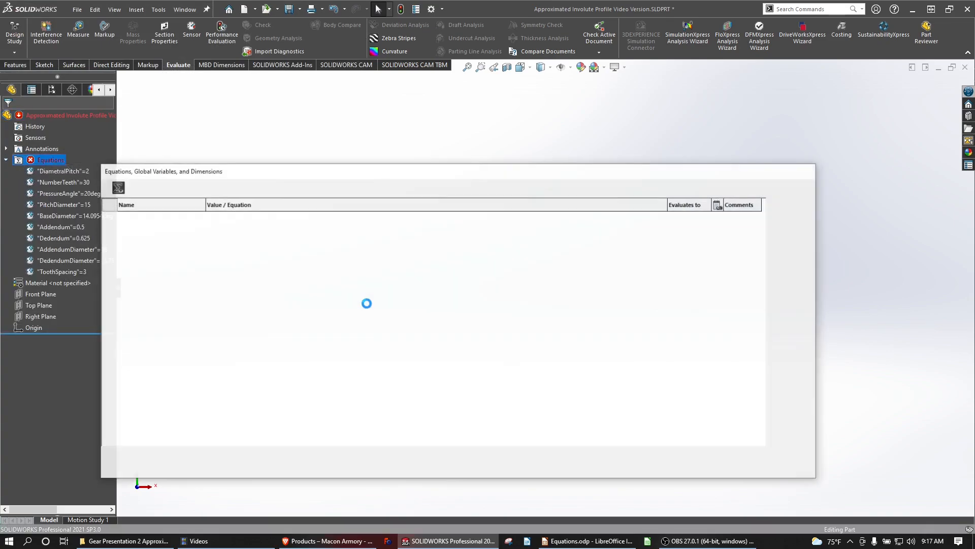
left_click(108, 343)
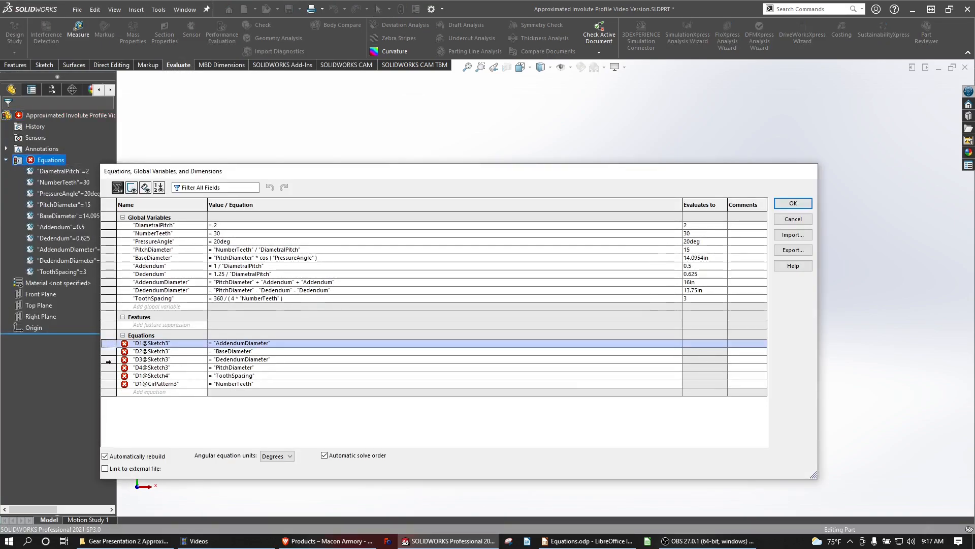
left_click(105, 384, "shift")
right_click(105, 384)
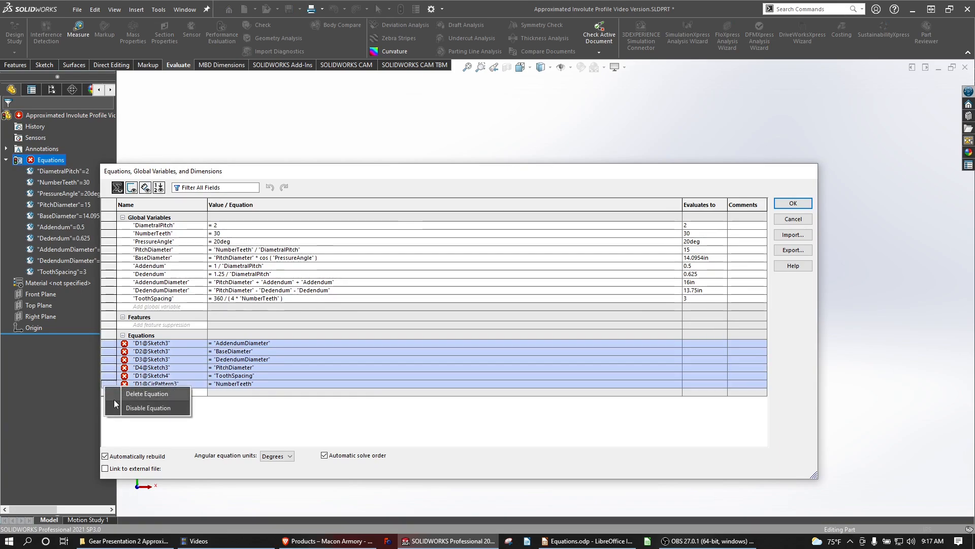
left_click(114, 398)
left_click(322, 136)
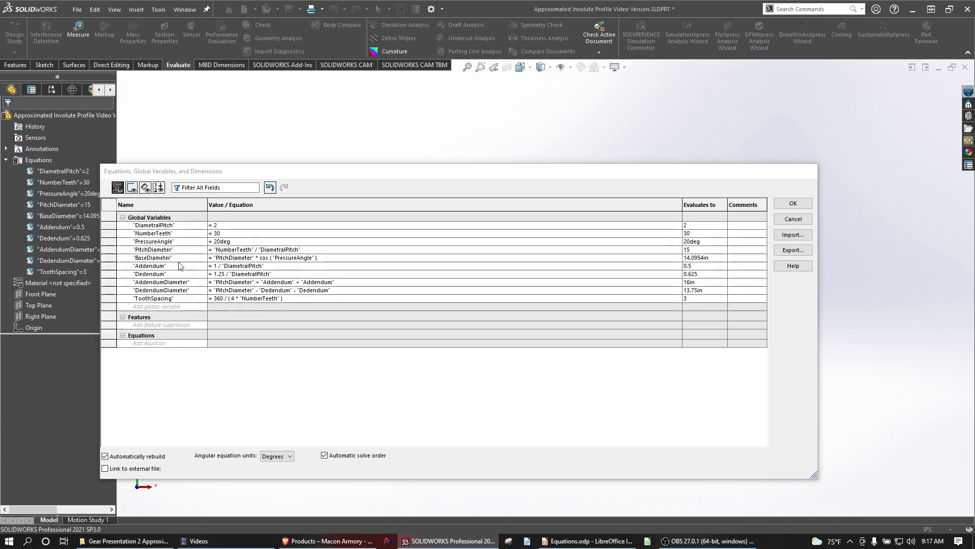
- Add a new global variable named PressureAngleRadians
left_click_drag(229, 175, 378, 224)
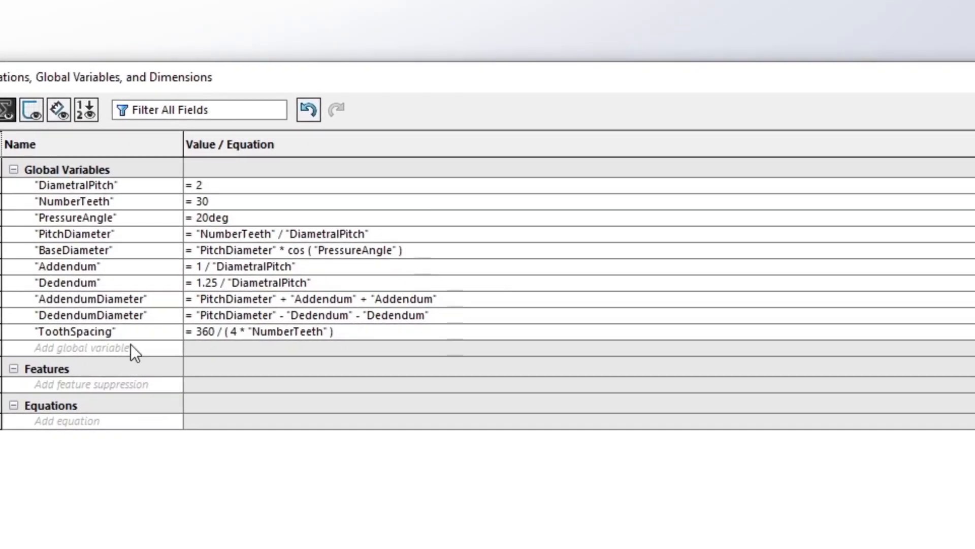
left_click(130, 346)
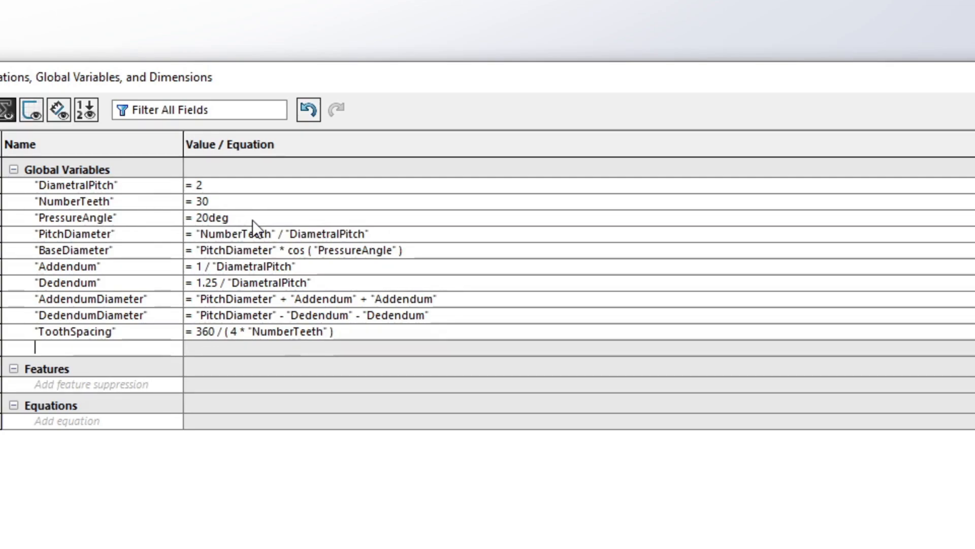
type("Pressure")
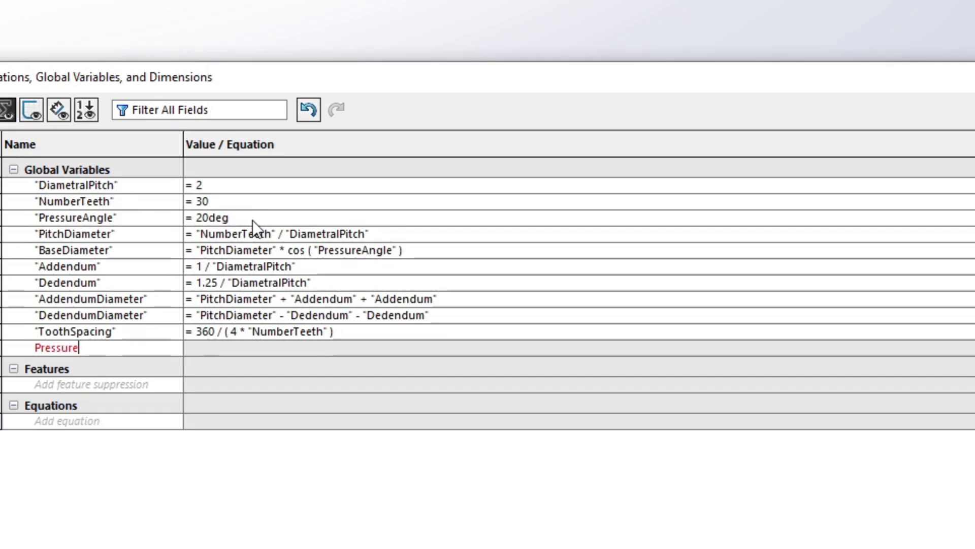
type("AngleRadi")
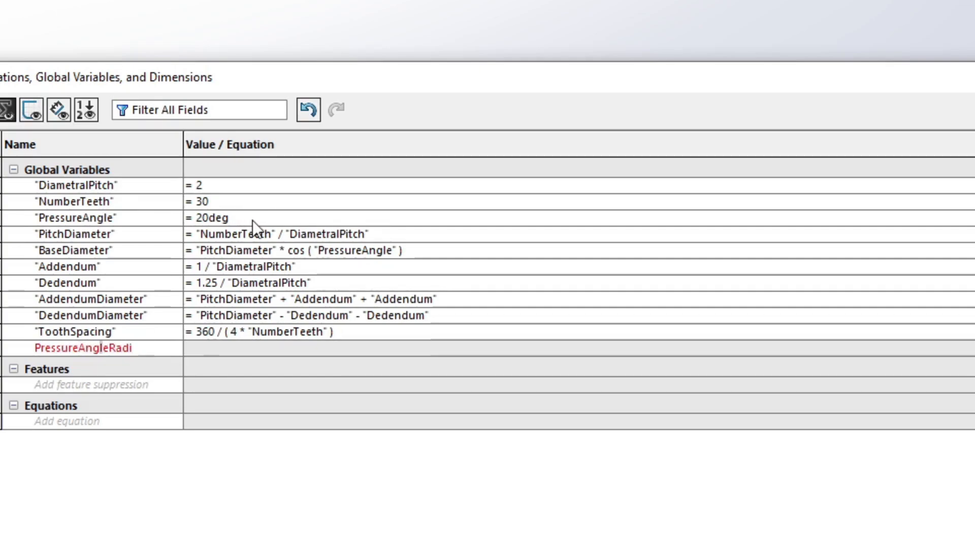
type("ans")
key("Tab")
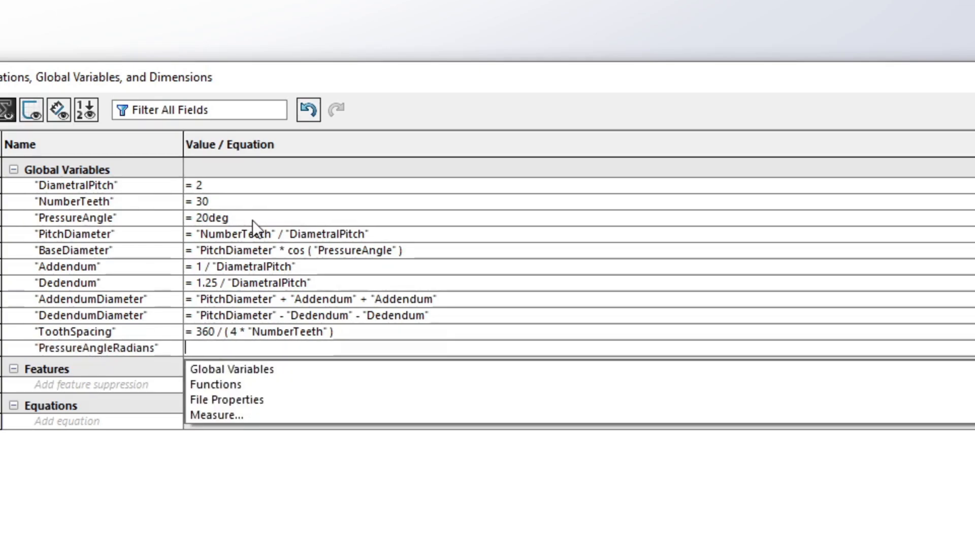
- Define PressureAngleRadians as "PressureAngle" * PI / 180
type("=")
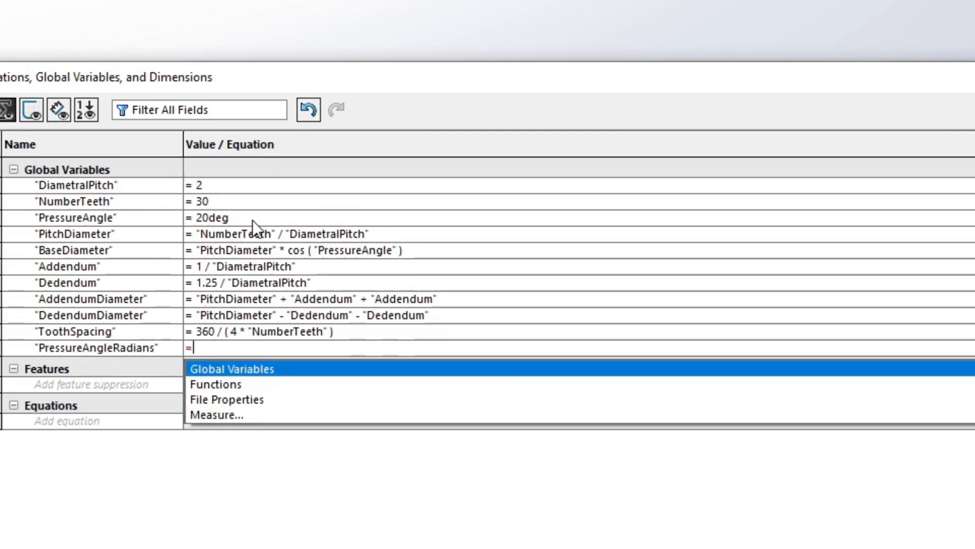
left_click(252, 220)
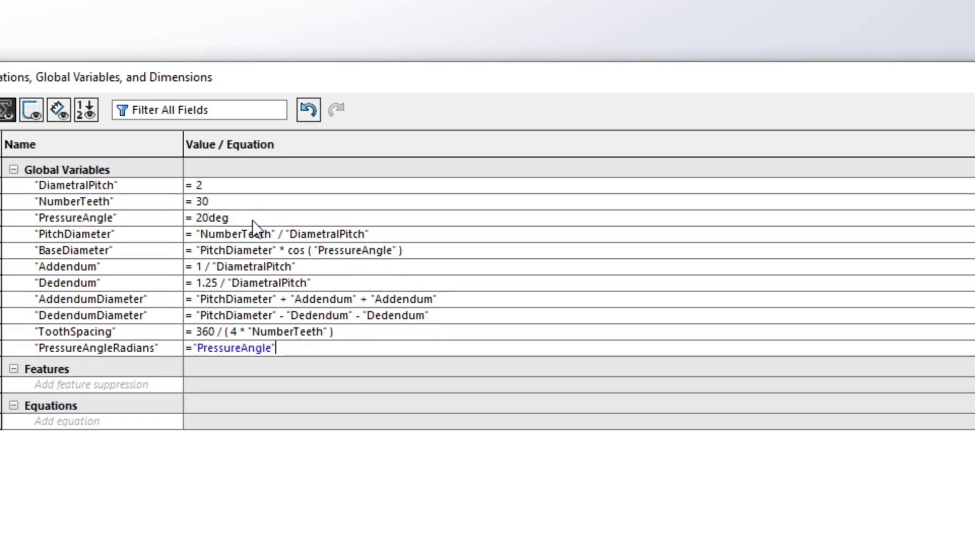
type("* ")
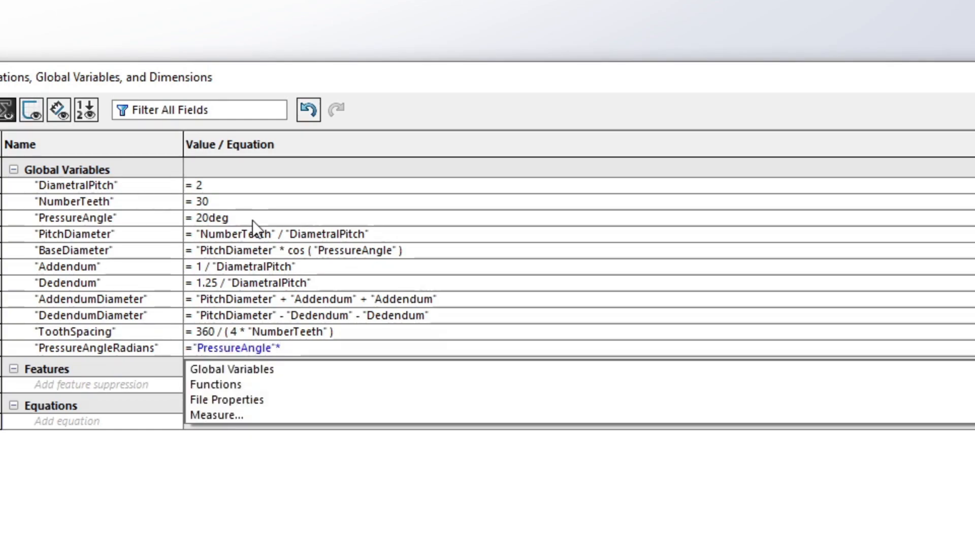
type("P")
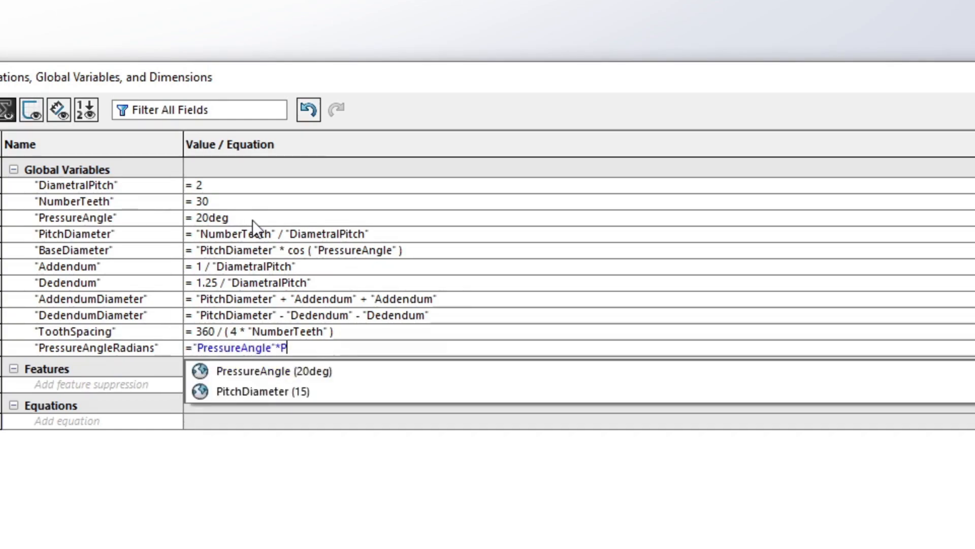
type("I / ")
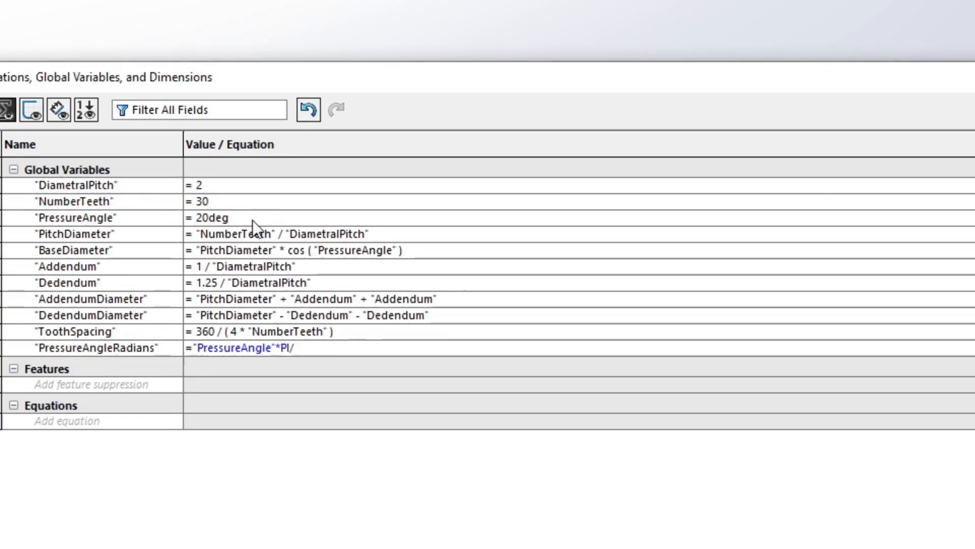
type("180")
key("Return")
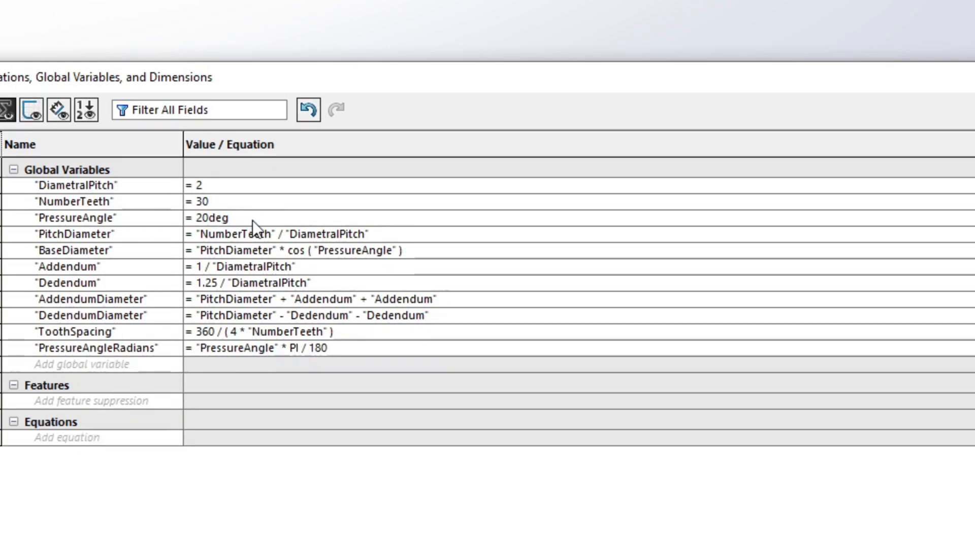
- Add another global variable named AngleAlpha below PressureAngleRadians
key("Return")
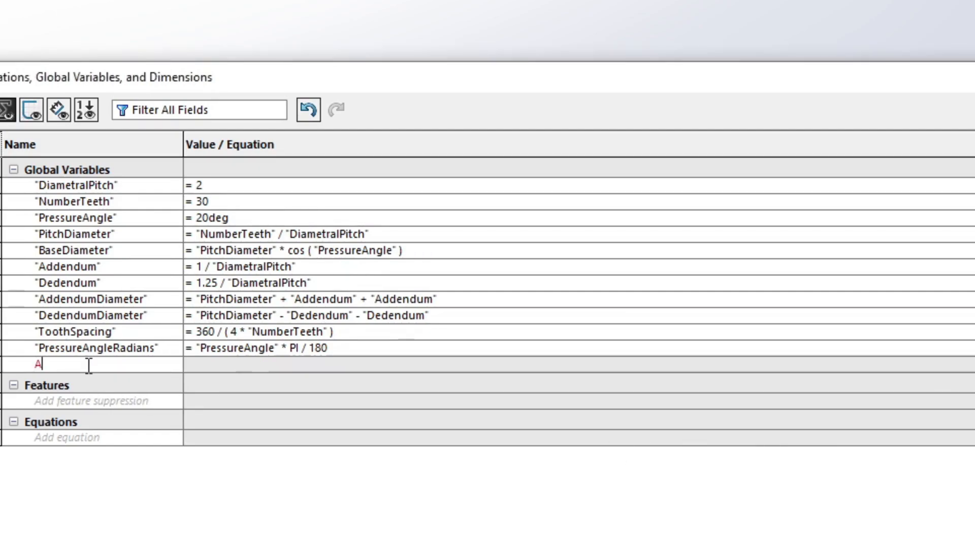
type("leAlpha")
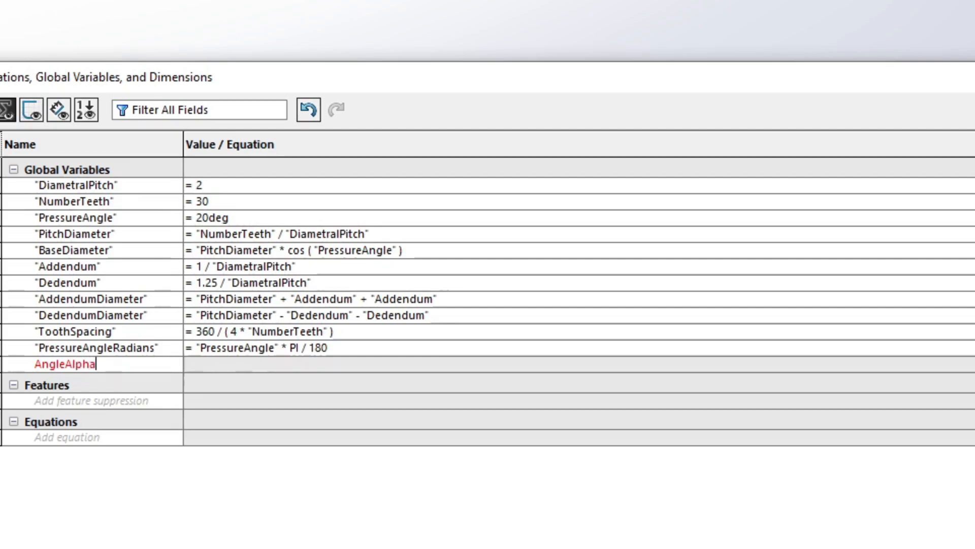
key("Tab")
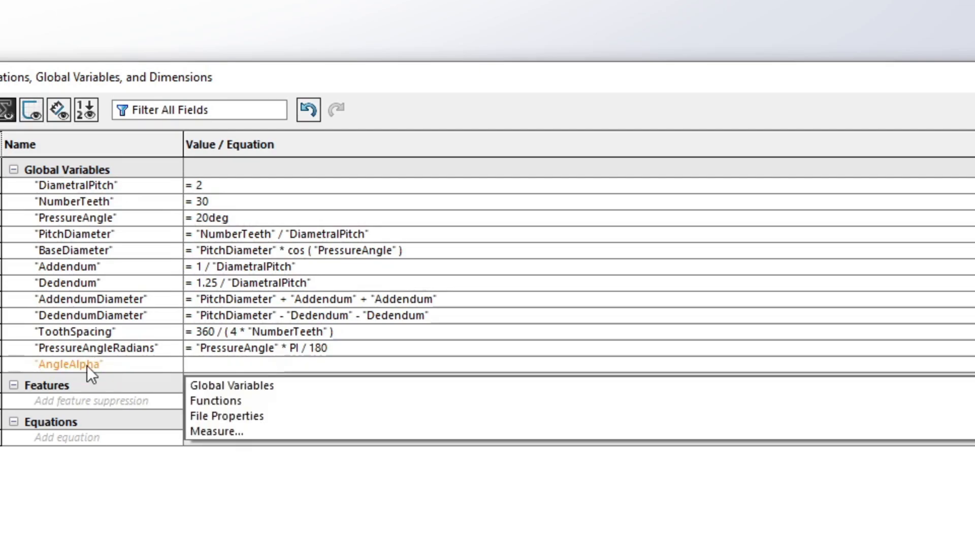
- Begin AngleAlpha's equation with =((sqr(("PitchDiameter"*"PitchDiameter")
type("=(")
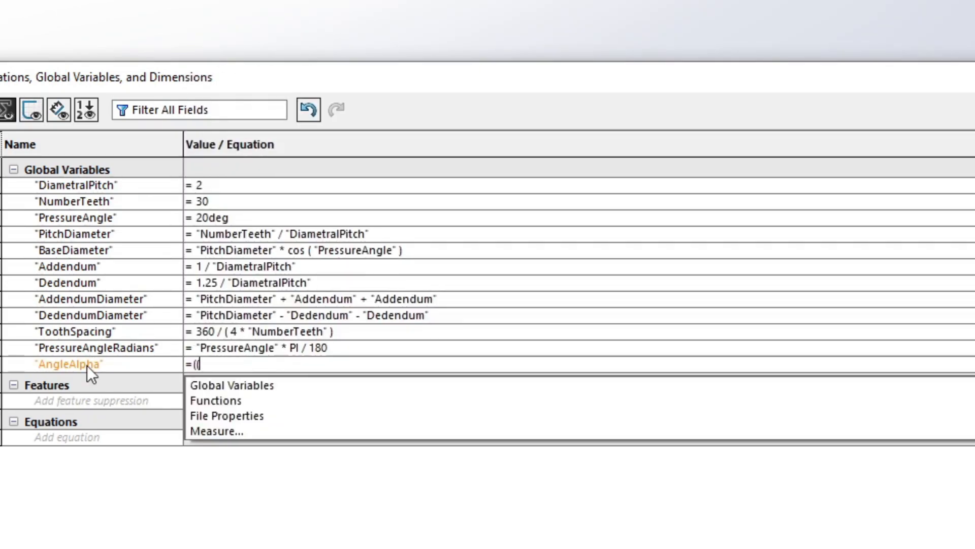
type("(")
type("sa")
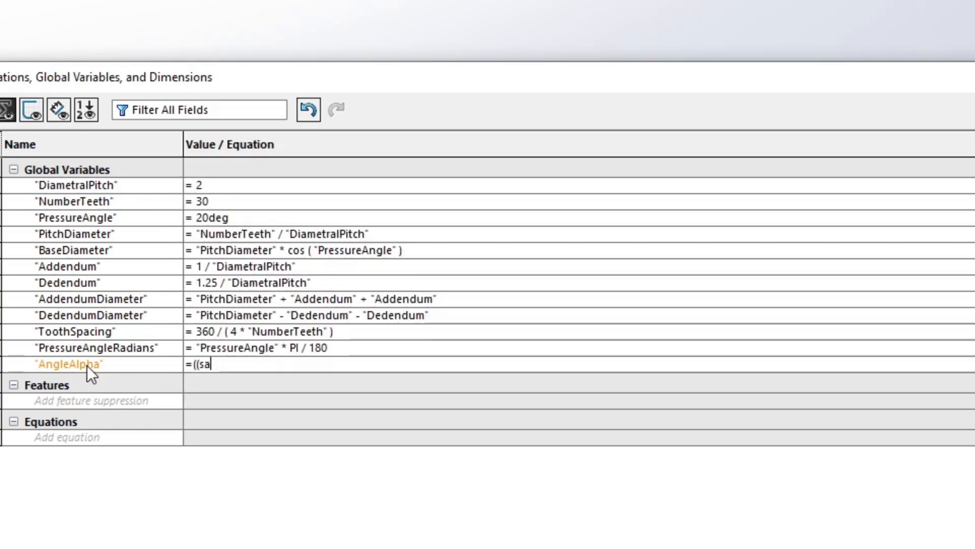
key("BackSpace")
type("qr(")
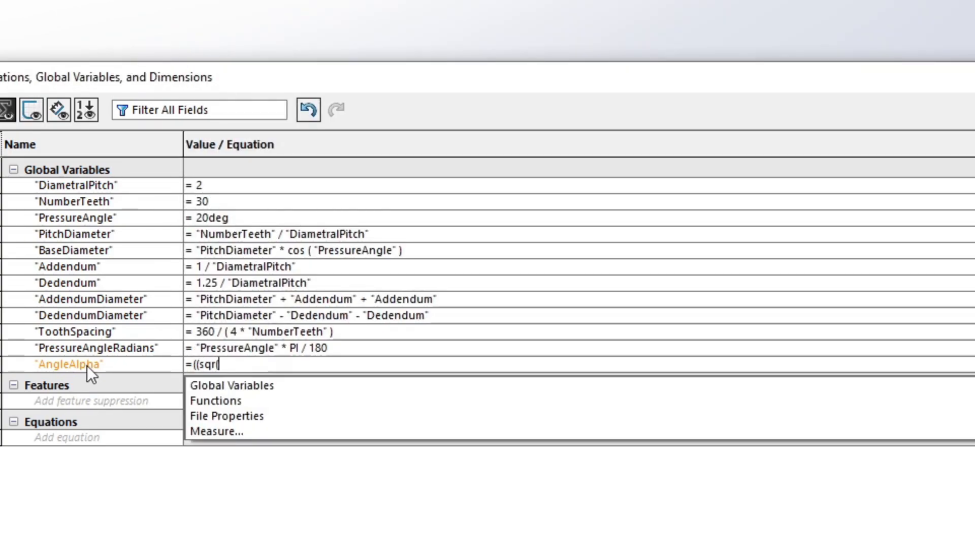
type("(")
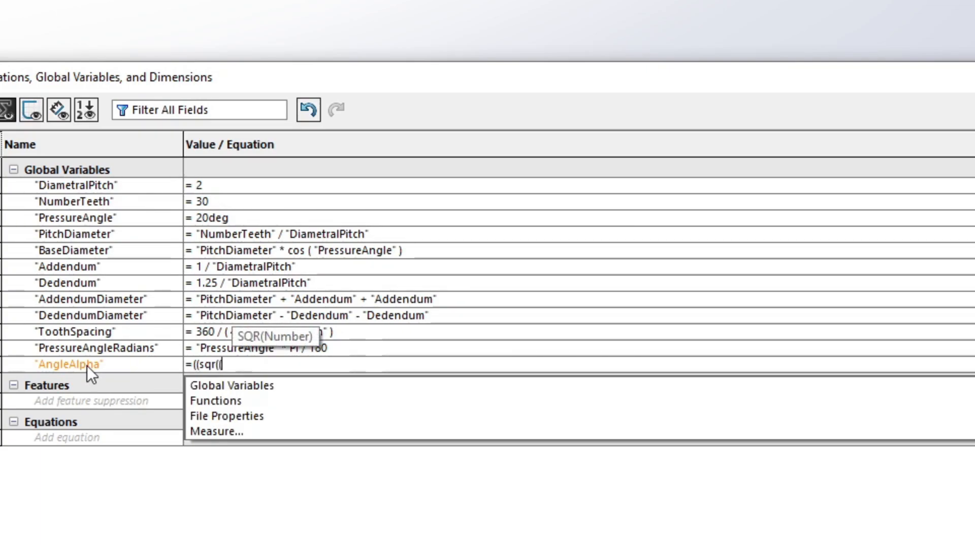
key("Down")
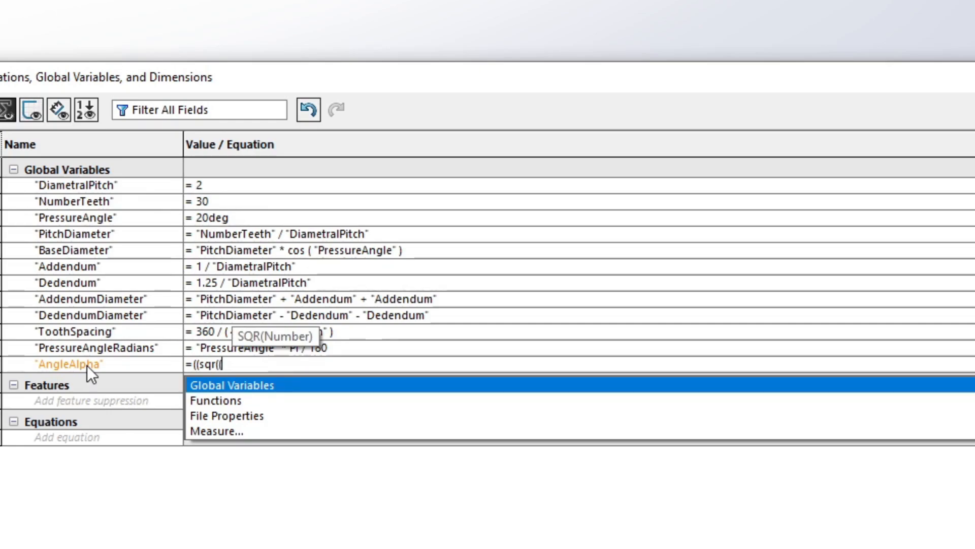
key("Return")
type("*")
key("Down")
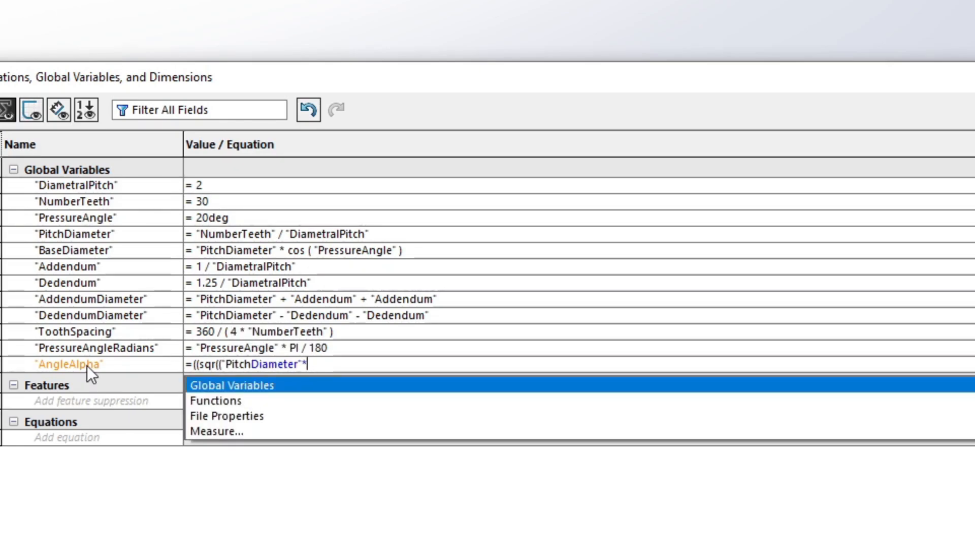
key("Return")
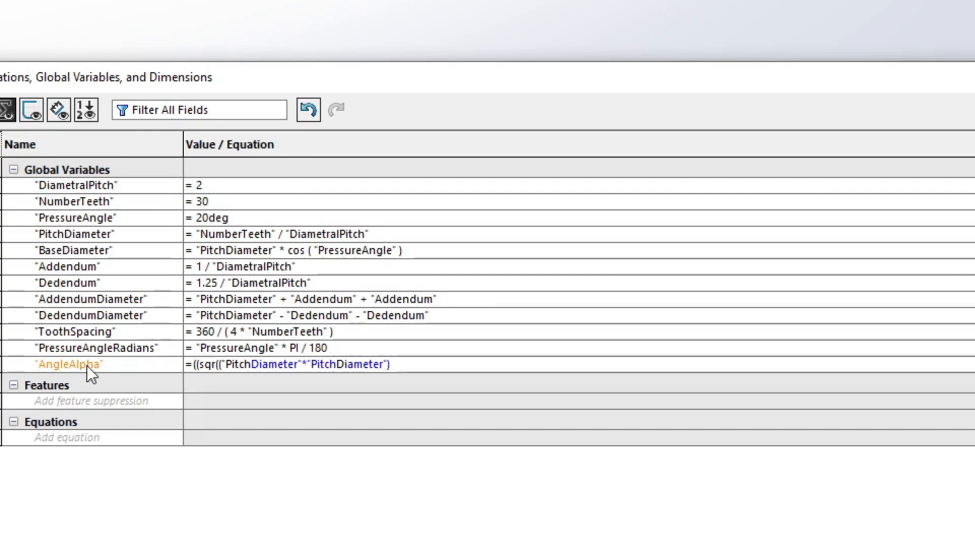
- Continue AngleAlpha's equation by subtracting ("BaseDiameter"*"BaseDiameter") inside the square root and closing the function
type(")-(")
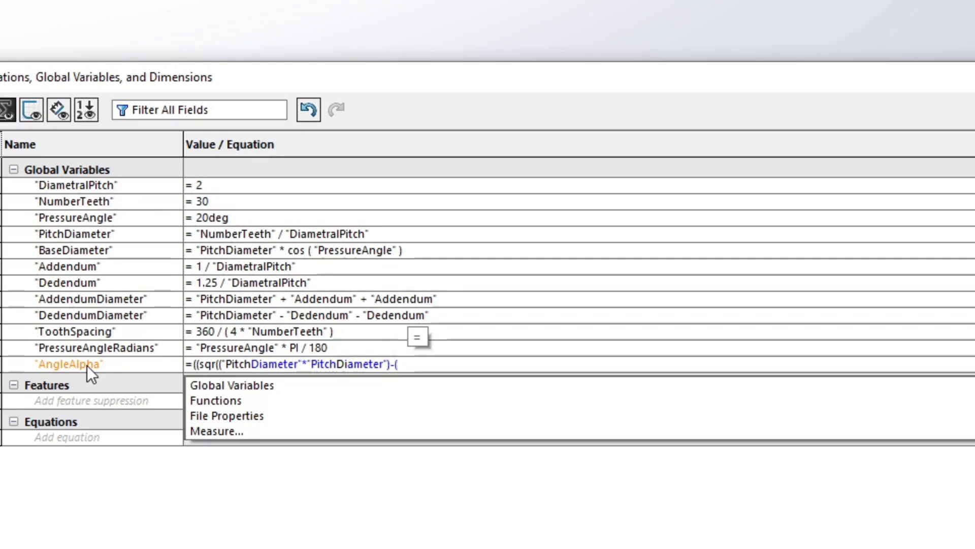
key("Down")
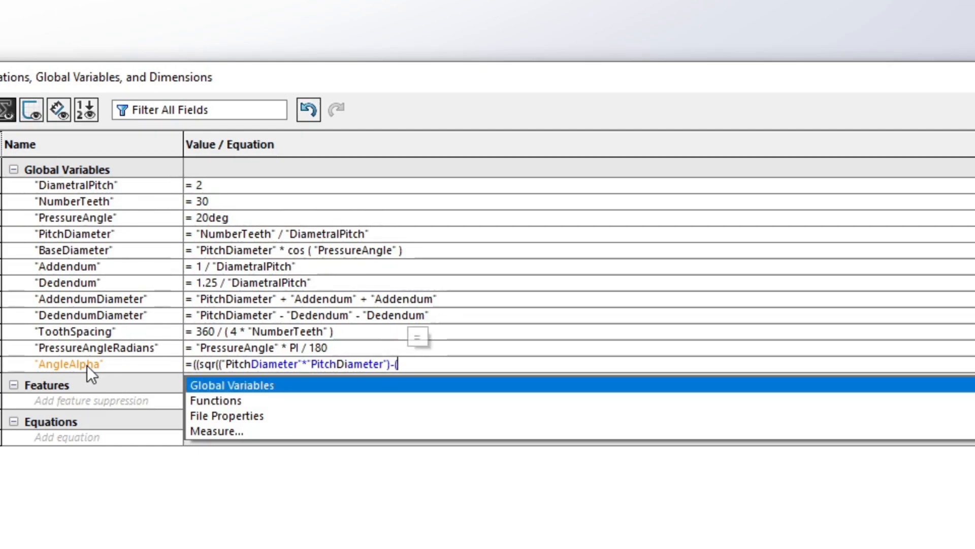
key("Return")
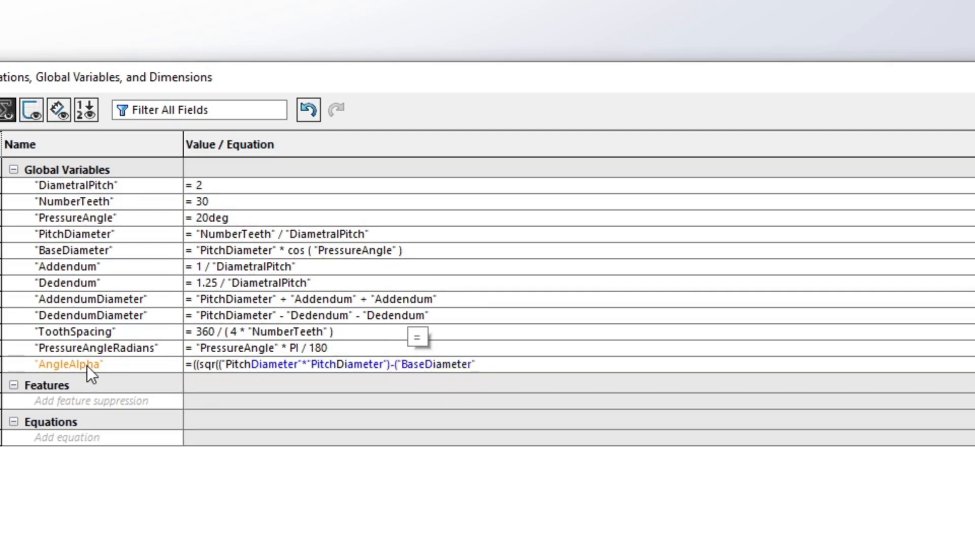
type("*")
key("Down")
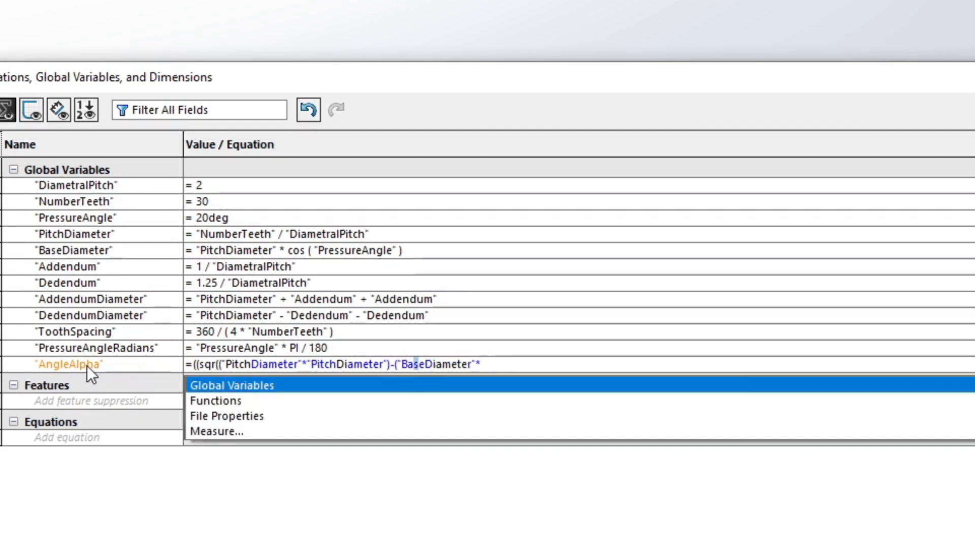
key("Return")
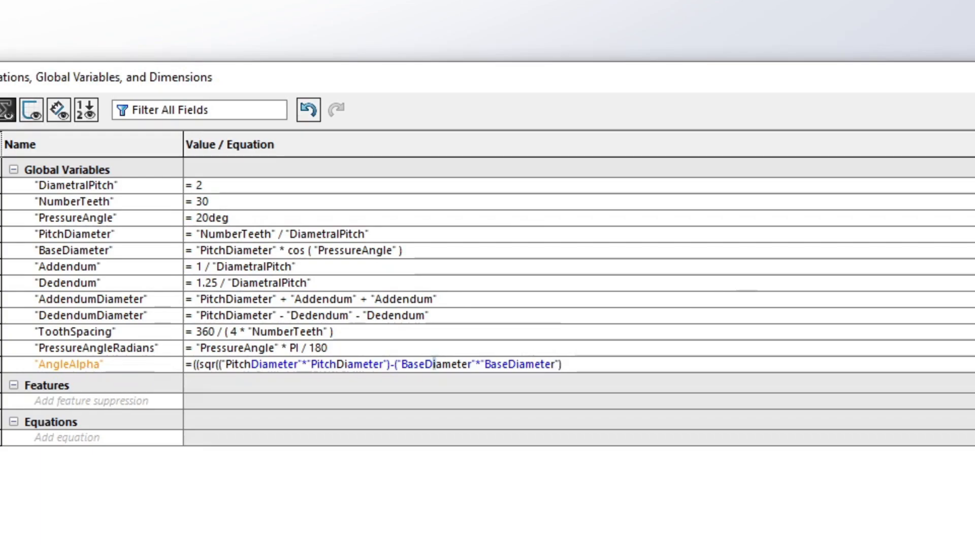
type("))")
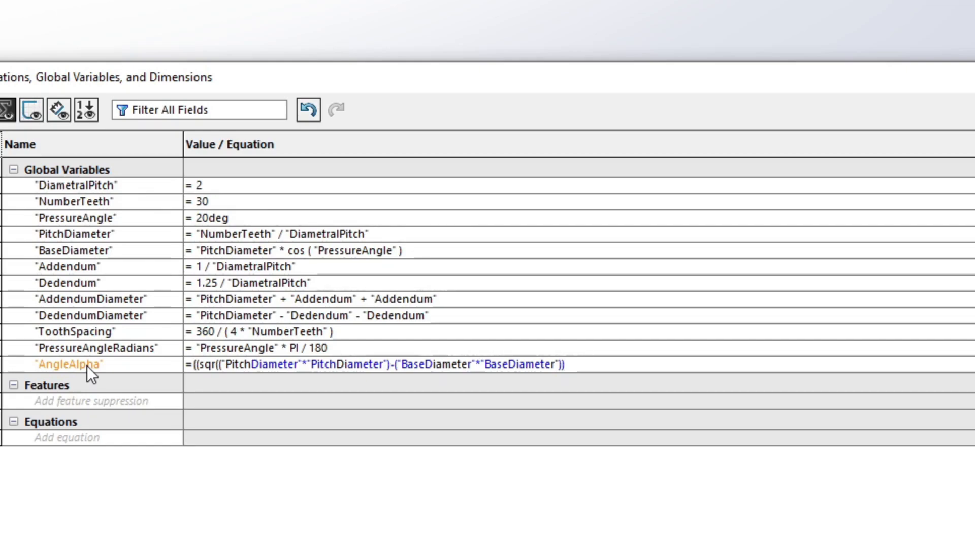
- Continue AngleAlpha's equation by dividing the square root by "BaseDiameter", closing that parenthesis and subtracting "PressureAngleRadians"
type("/")
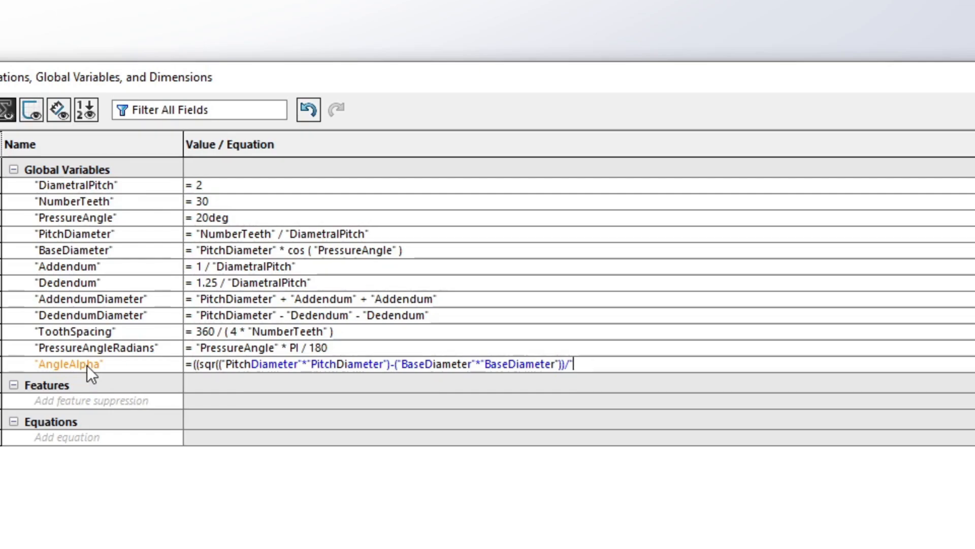
type("\"BaseDiameter")
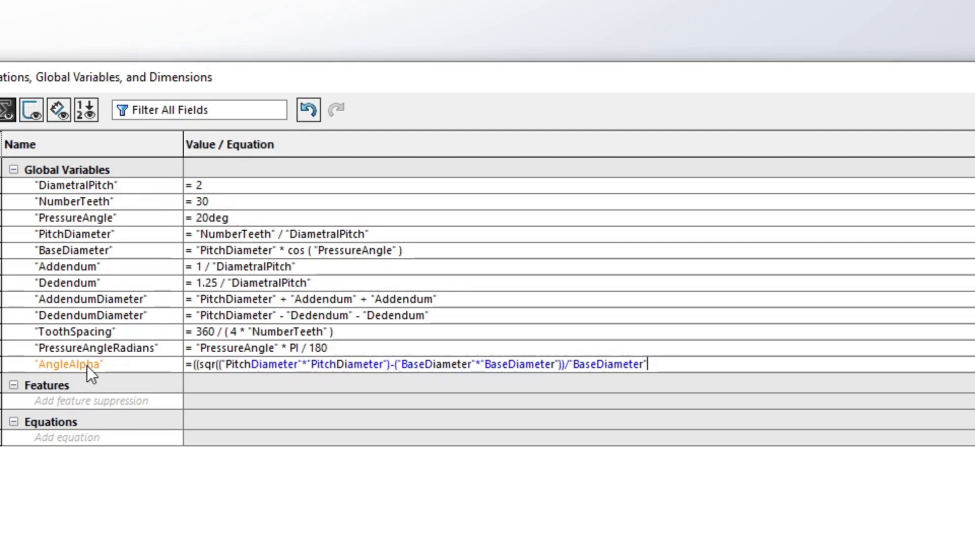
type(")-pra")
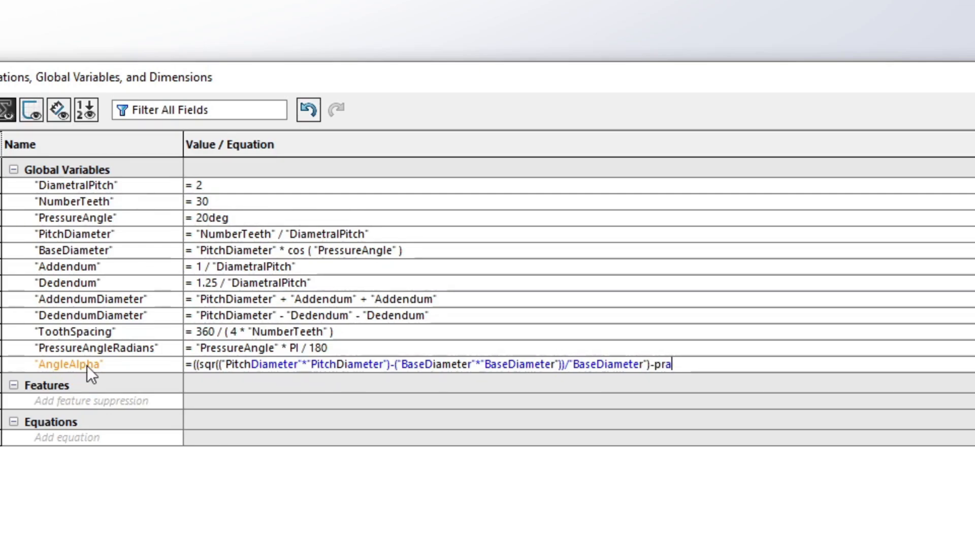
type("ess")
key("BackSpace")
key("BackSpace")
key("BackSpace")
key("BackSpace")
key("BackSpace")
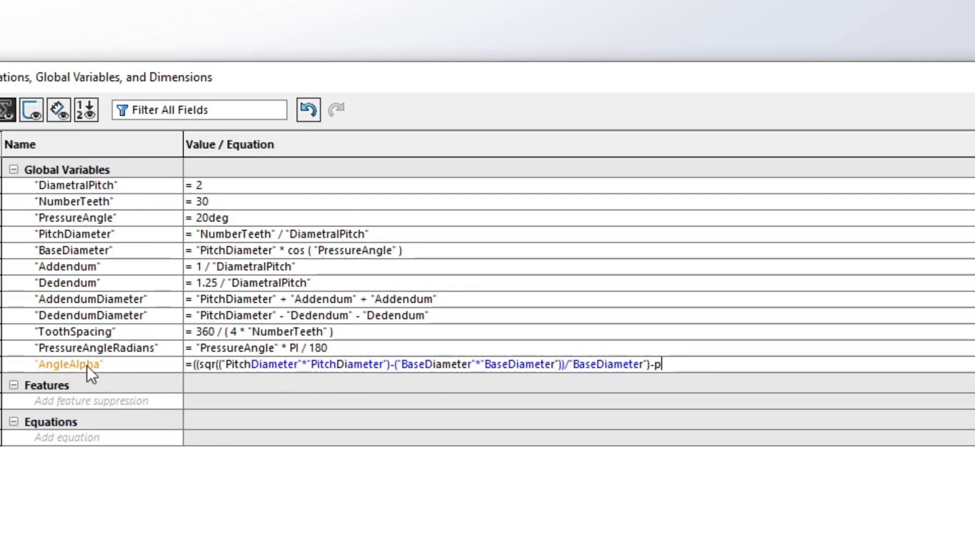
type("\"PressureA")
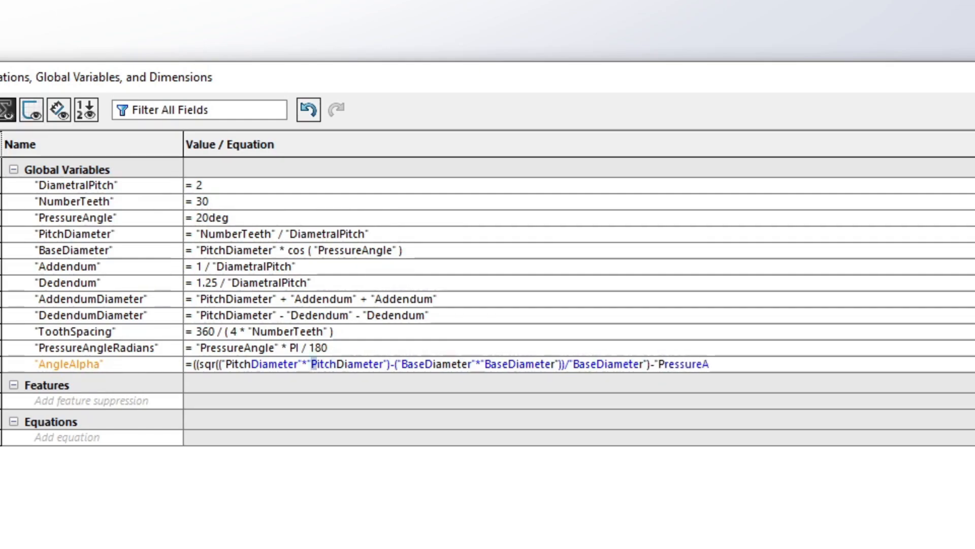
type("ngleRadians")
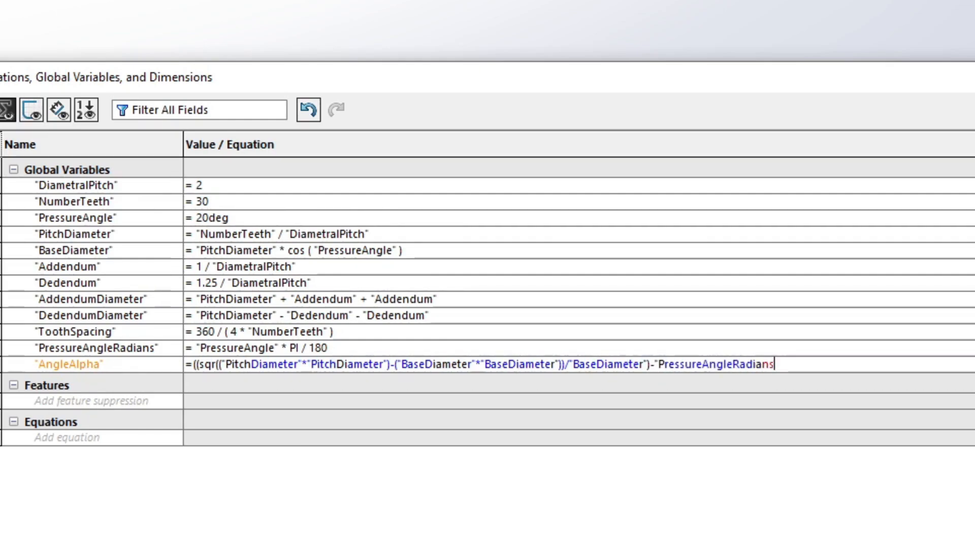
type("\"")
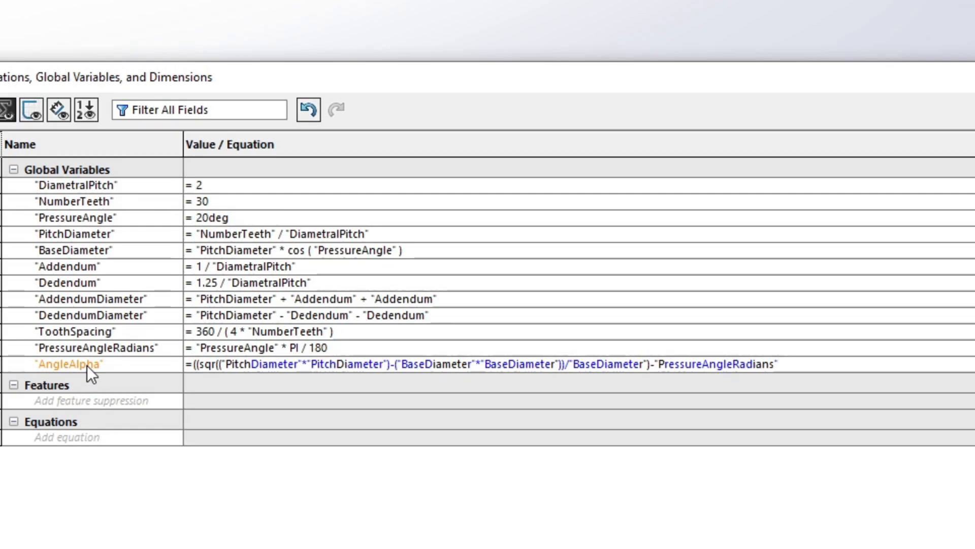
key("Return")
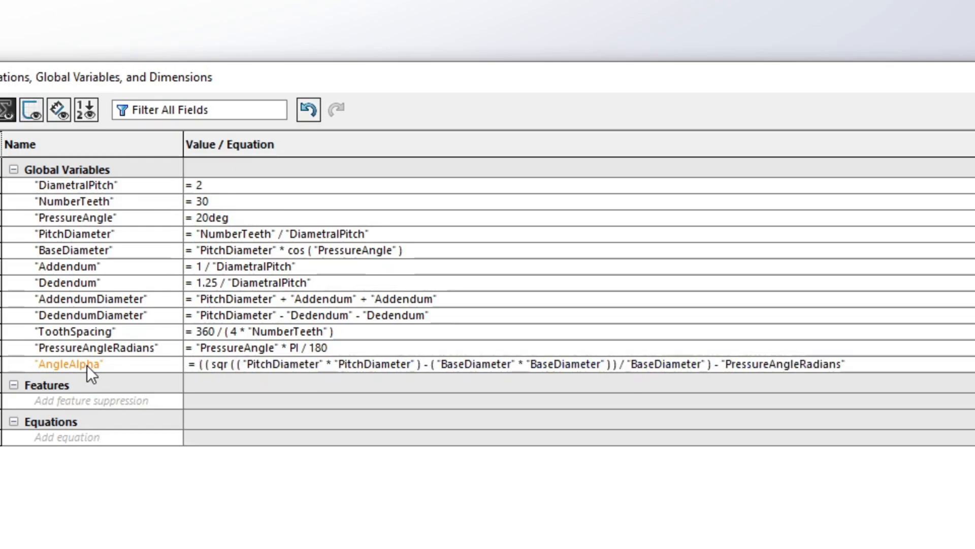
- Complete AngleAlpha's equation by closing the outer parenthesis and multiplying the whole expression by 180 / PI
left_click(905, 358)
type(")")
key("Return")
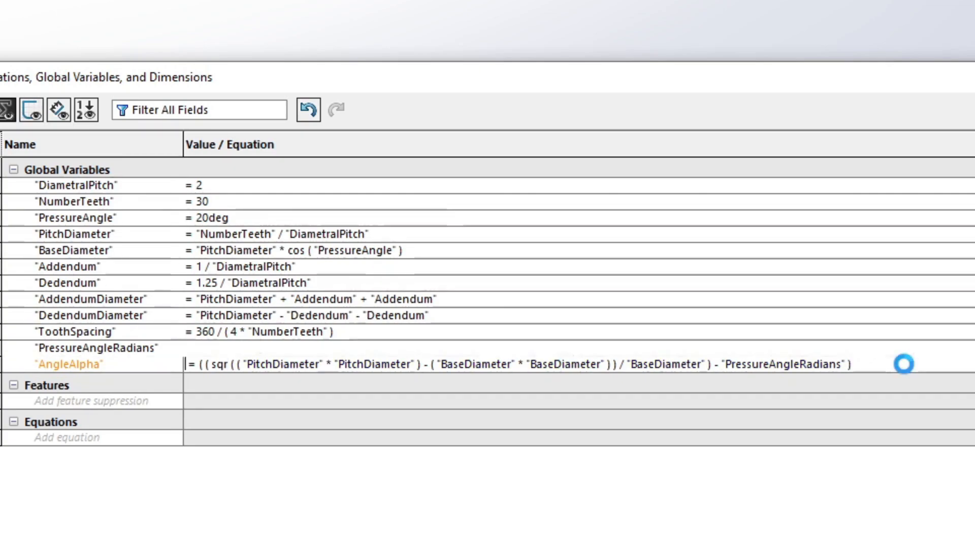
left_click(899, 359)
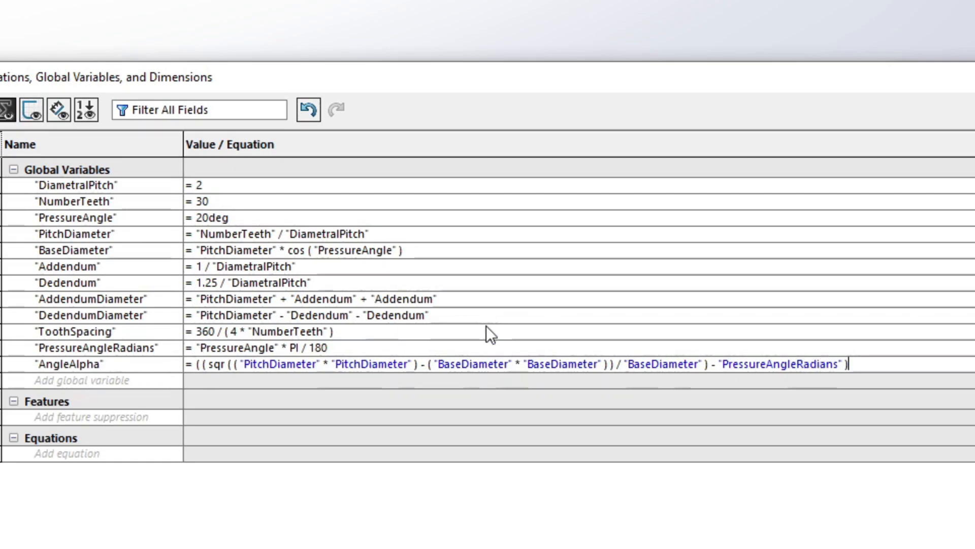
type("* ")
type("180 / ")
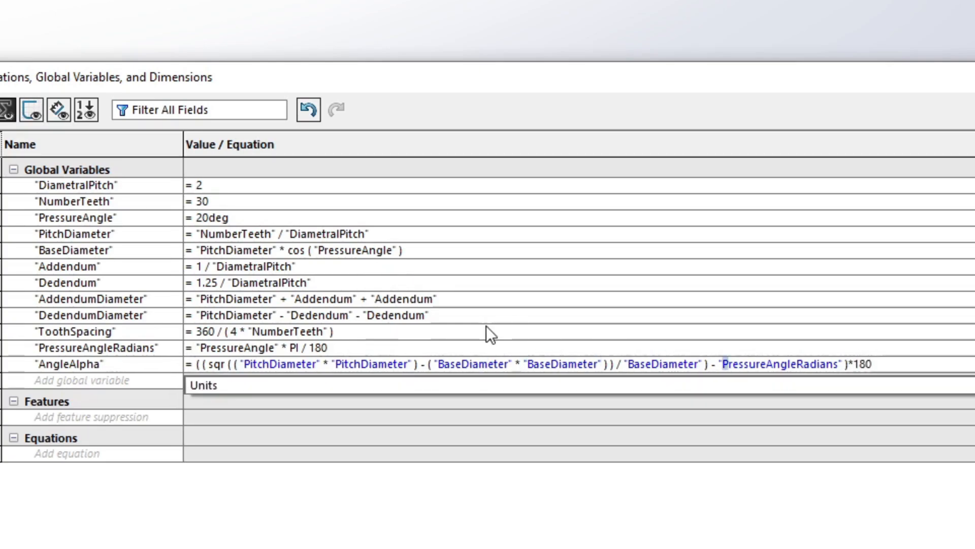
type("PI")
key("Return")
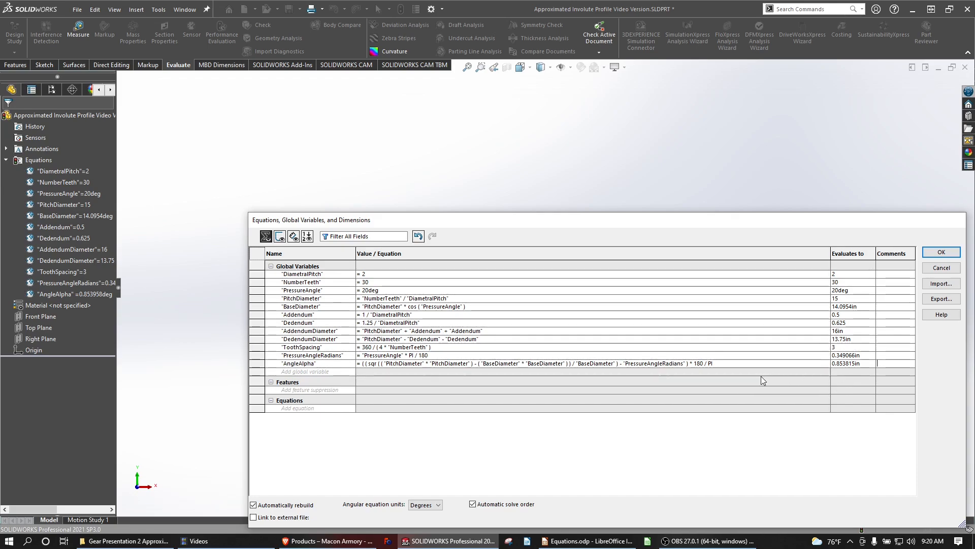
- Add another global variable named RootToRoot below AngleAlpha
key("Tab")
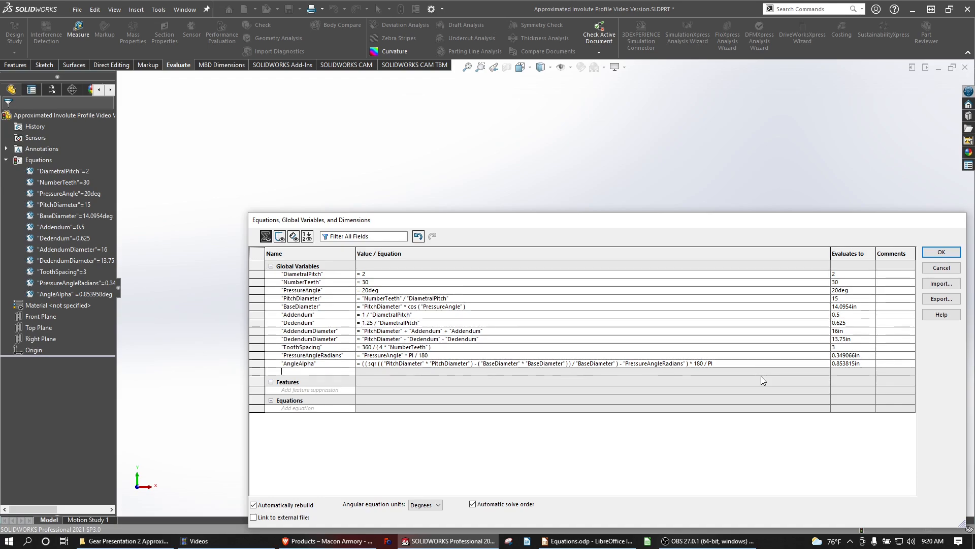
type("RootToRoot")
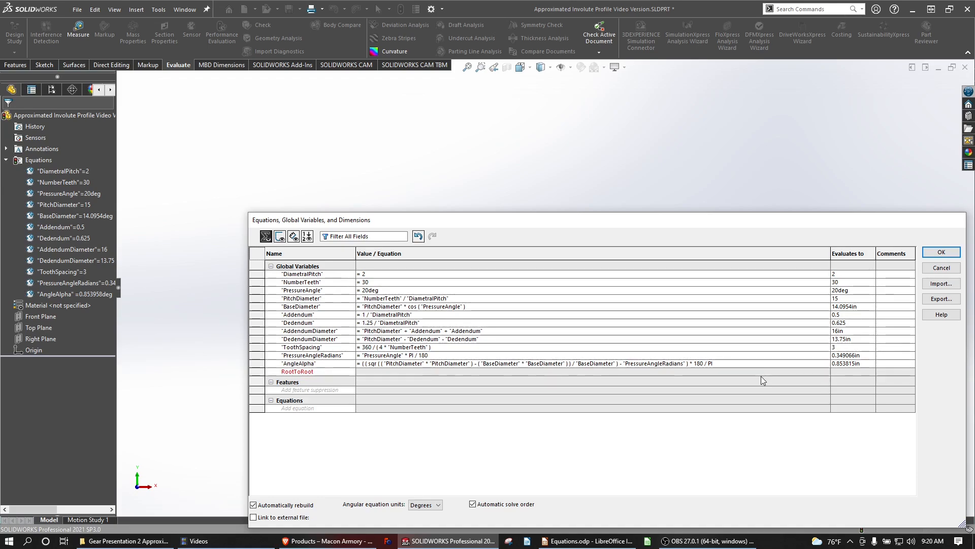
key("Tab")
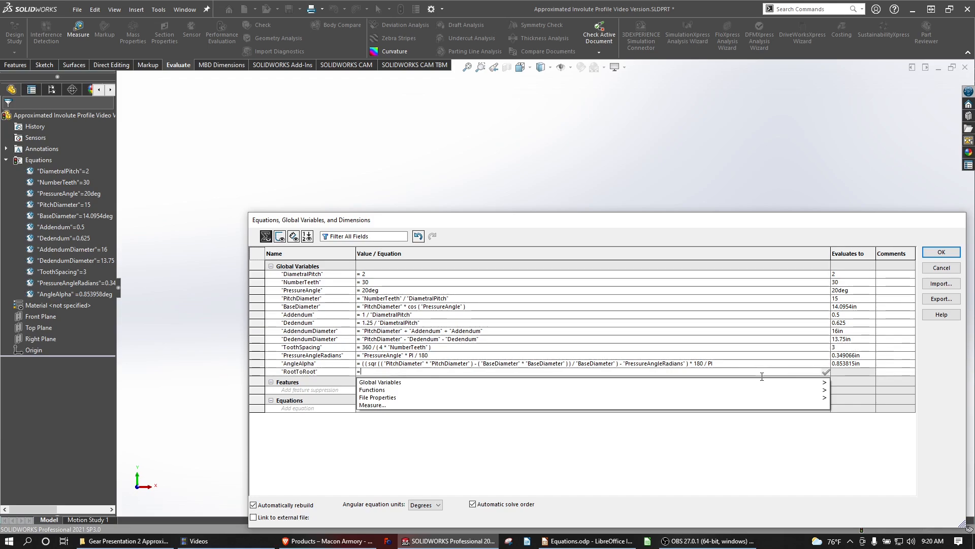
- Begin RootToRoot's equation with =360/2*"NumberTeeth"
type("360/")
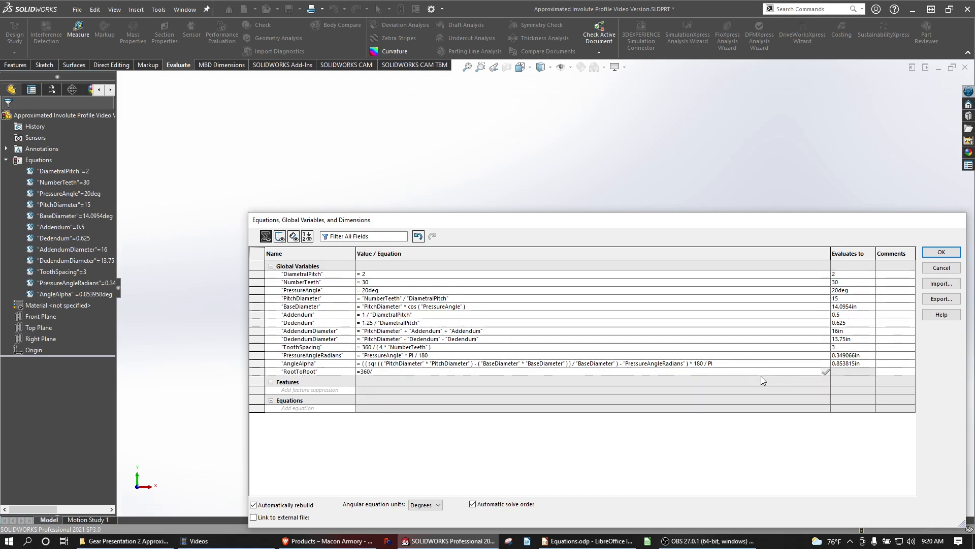
type("\"")
key("BackSpace")
type("2*")
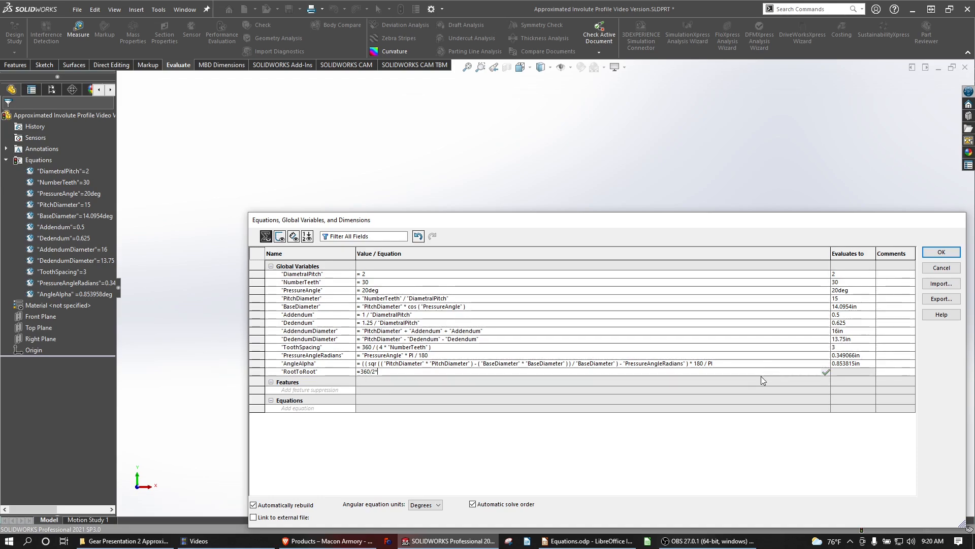
type("N")
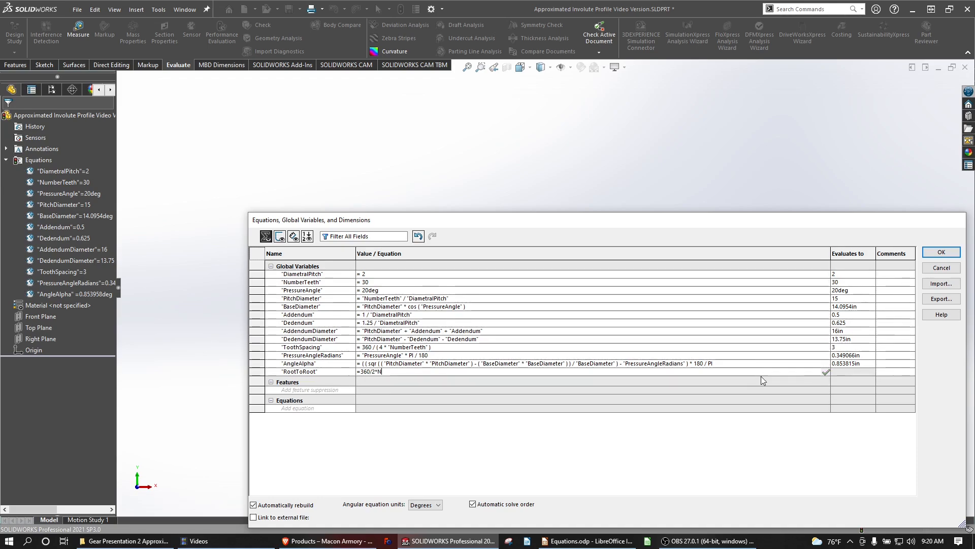
key("BackSpace")
key("BackSpace")
key("BackSpace")
key("BackSpace")
key("BackSpace")
key("BackSpace")
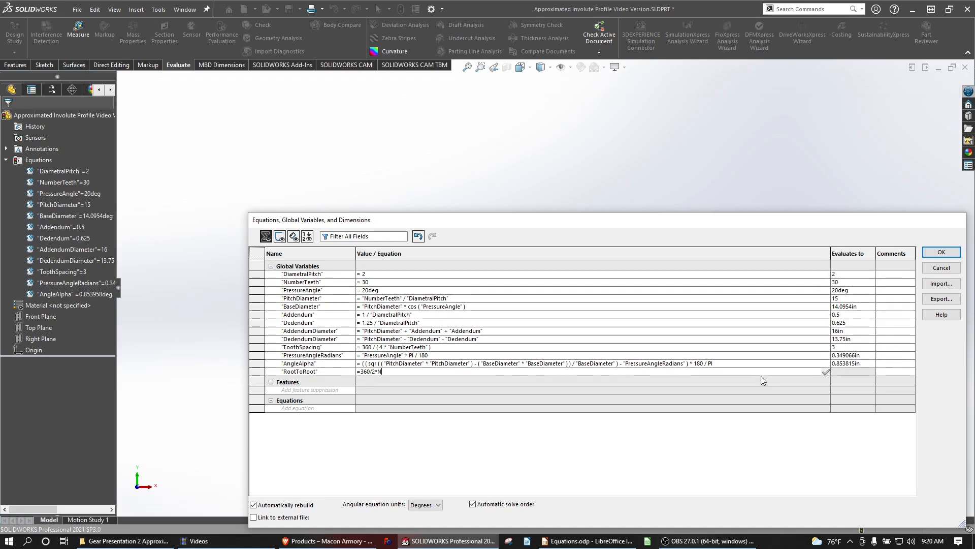
type("Num")
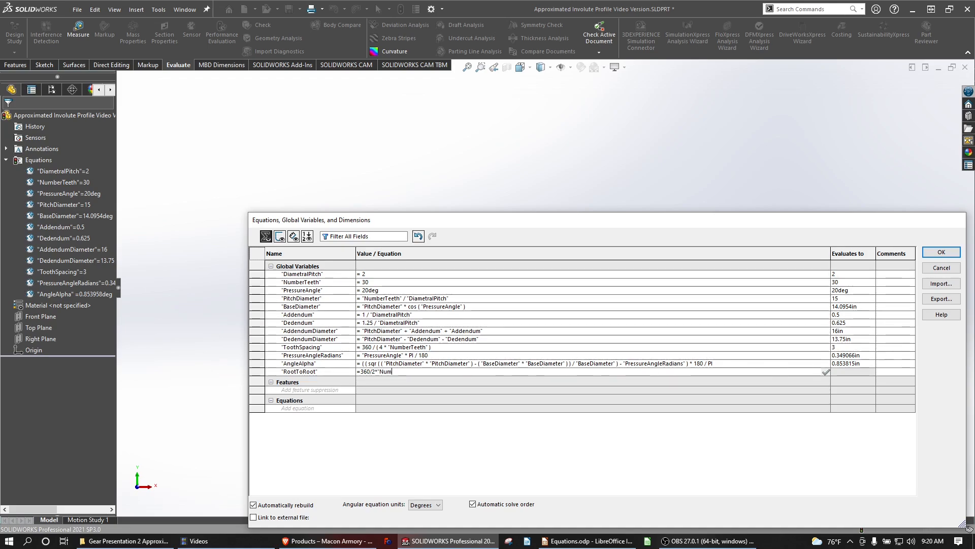
type("berTeeth\"")
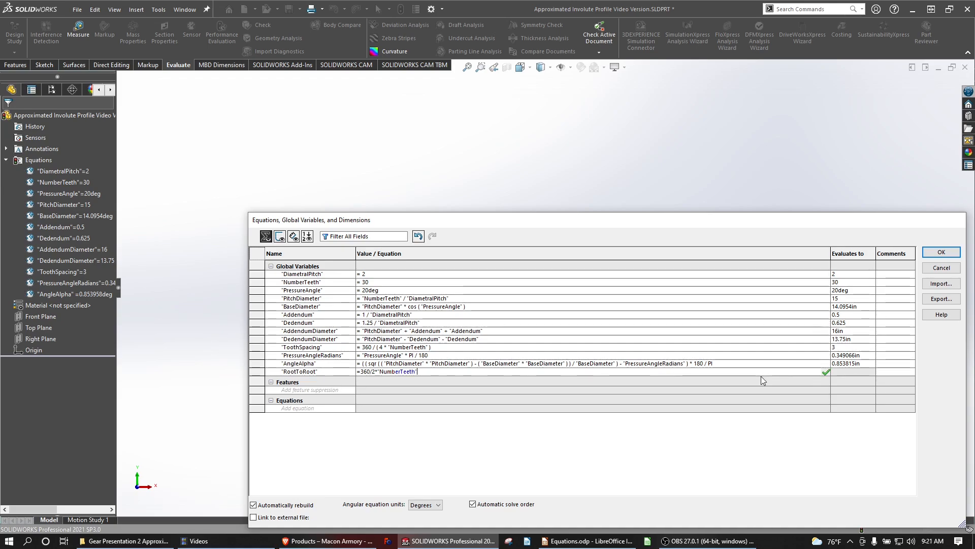
- Finish RootToRoot's equation by adding + 2 * "AngleAlpha" after the "NumberTeeth" term
type("-")
type("2*A")
type("leAlpha")
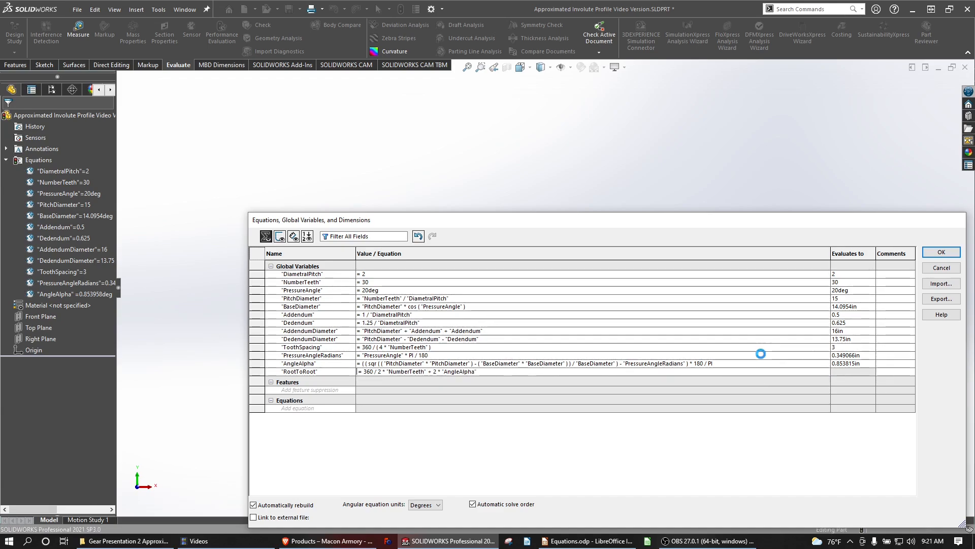
key("Return")
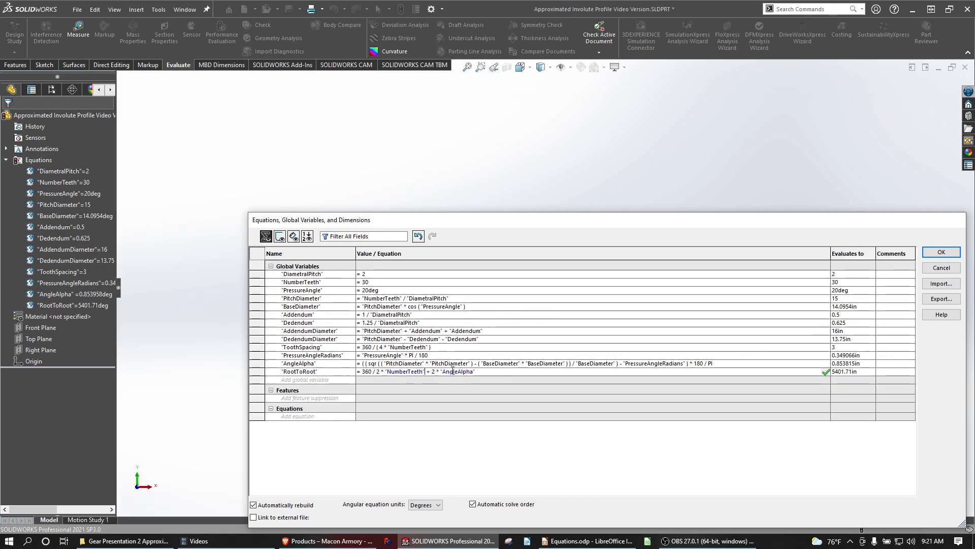
- Enclose 360 / 2 * "NumberTeeth" in parentheses in RootToRoot's equation
type(")")
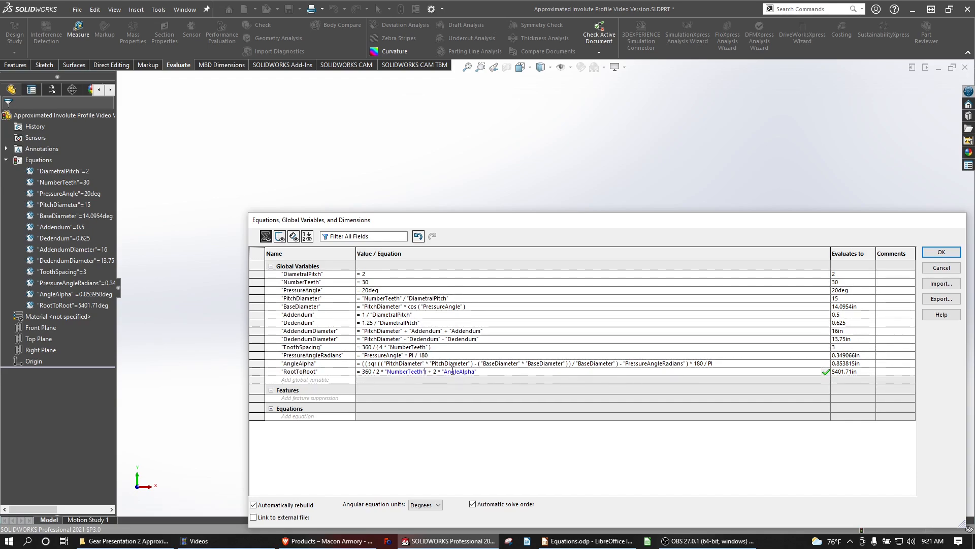
key("Home")
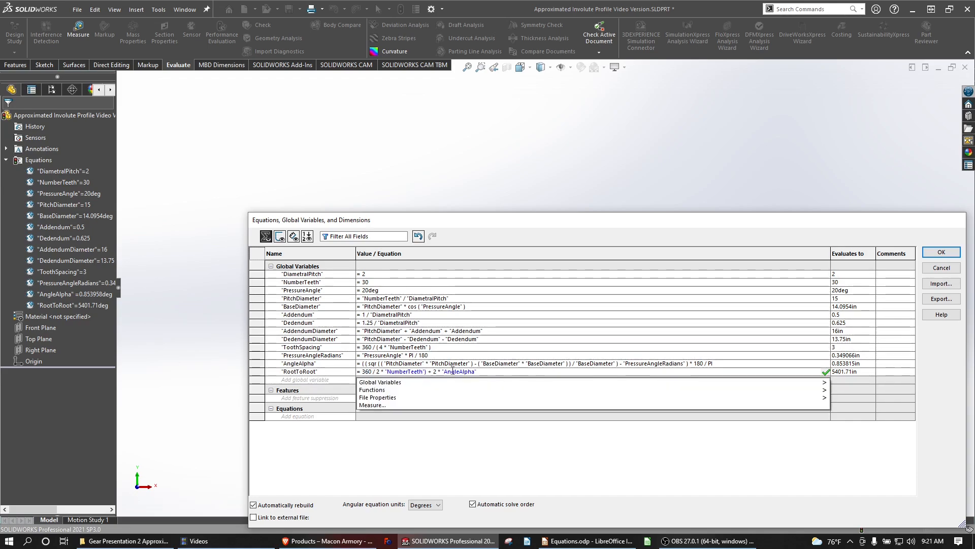
type("(")
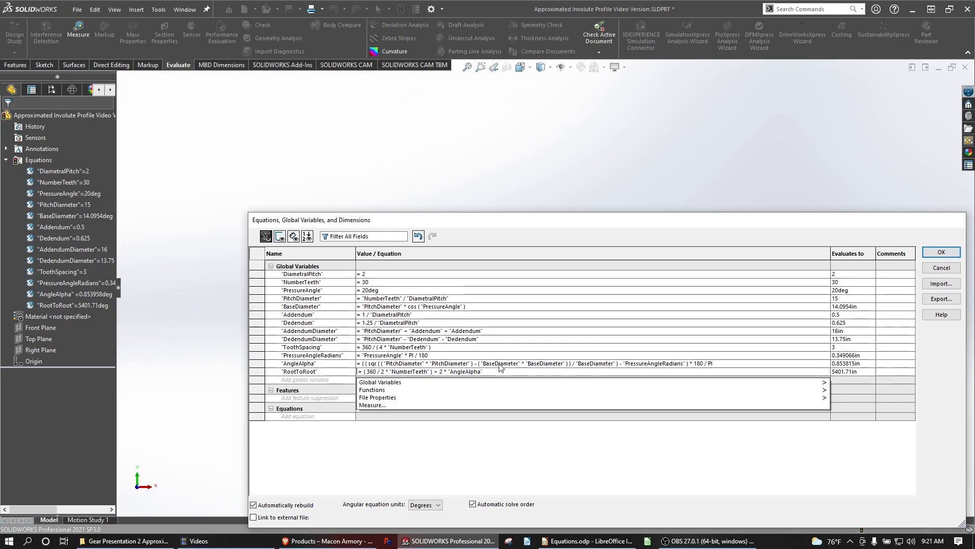
key("Tab")
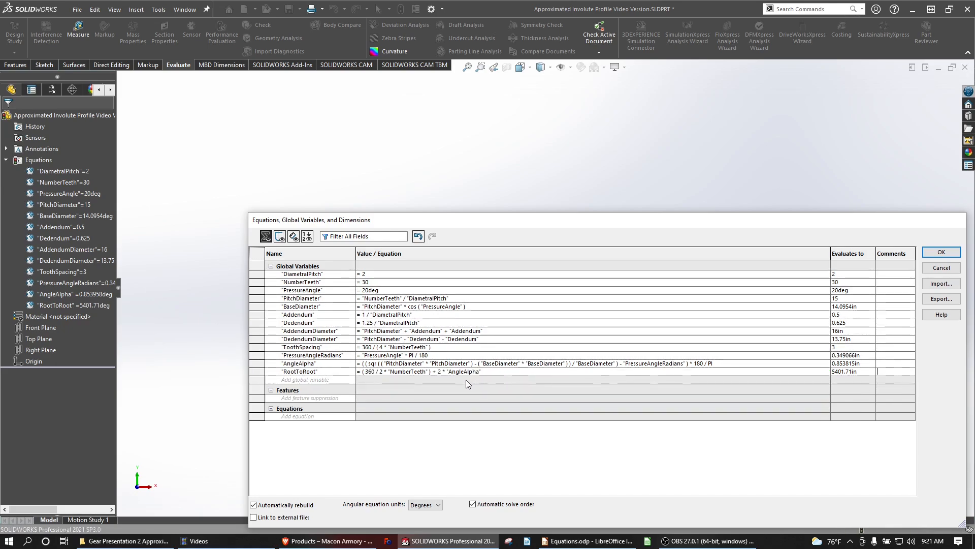
- Enclose the divisor 2 * "NumberTeeth" in its own parentheses in RootToRoot's equation and accept all the equations
left_click(382, 372)
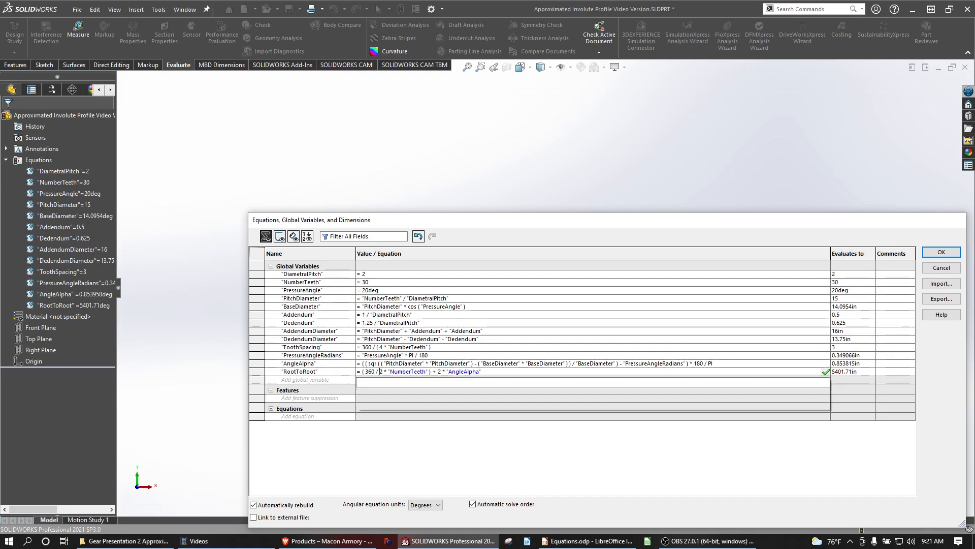
type("(")
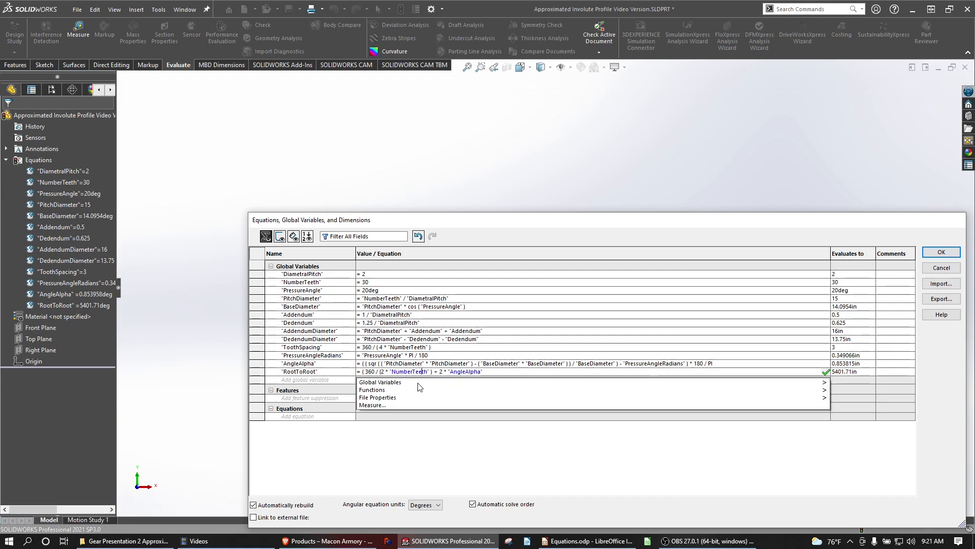
key("Right")
key("Right")
key("Right")
type(")")
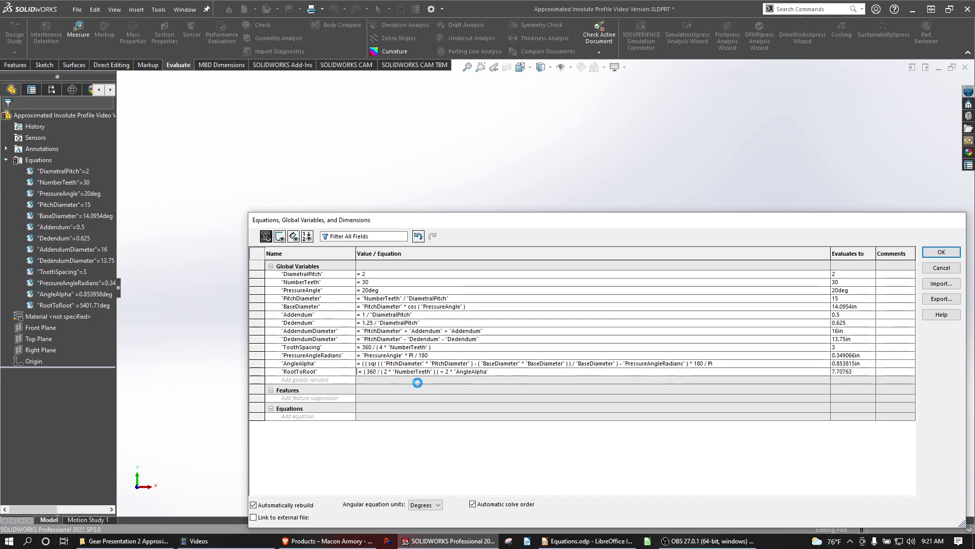
key("Return")
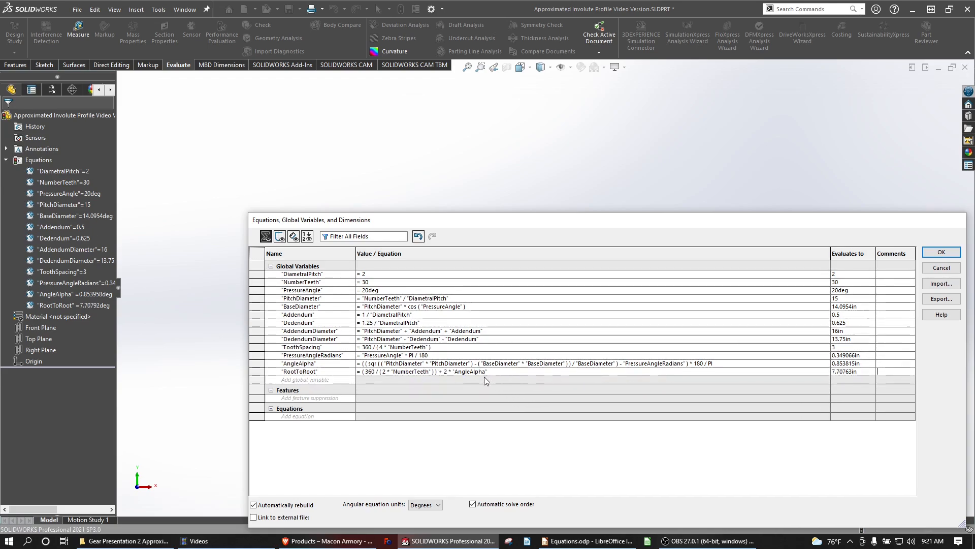
left_click(941, 253)
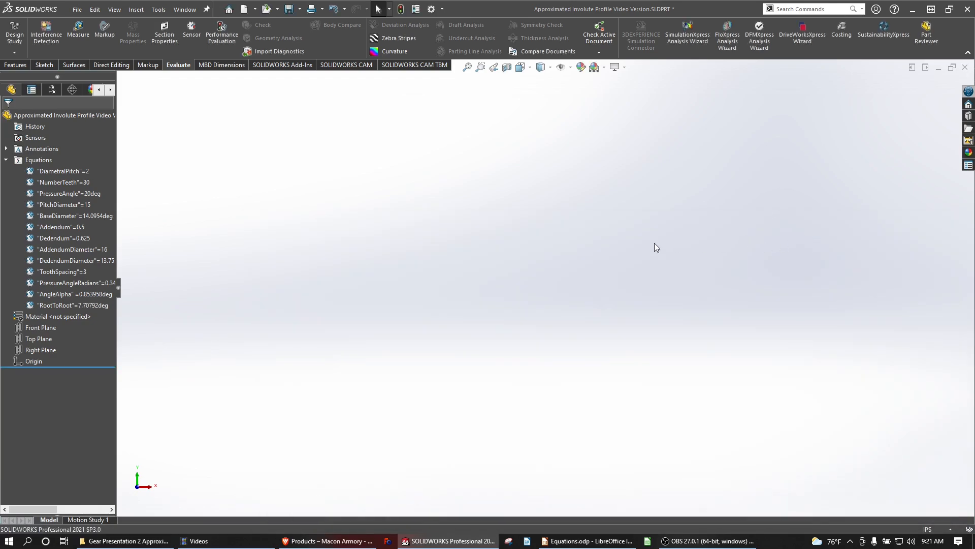
- Start a new sketch on the Front Plane
left_click(46, 66)
left_click(14, 30)
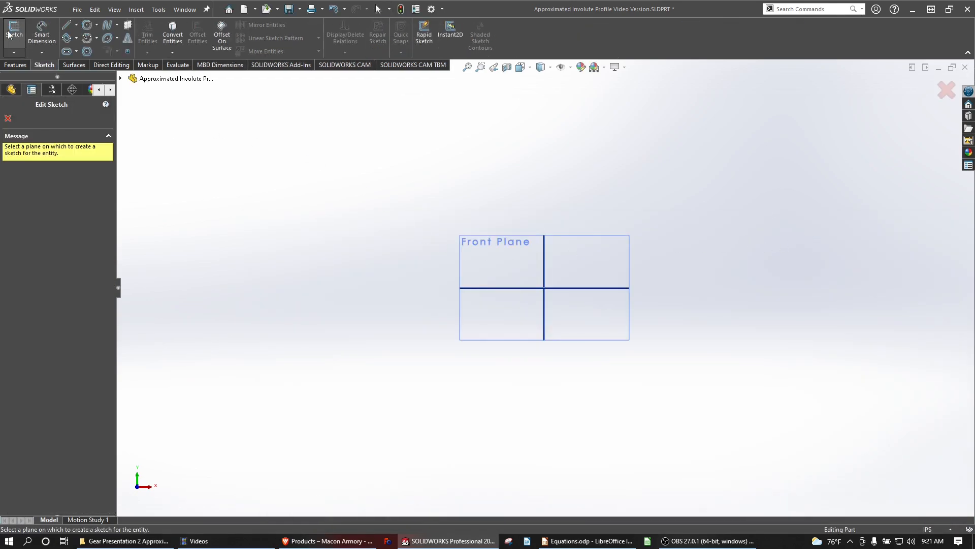
left_click(469, 239)
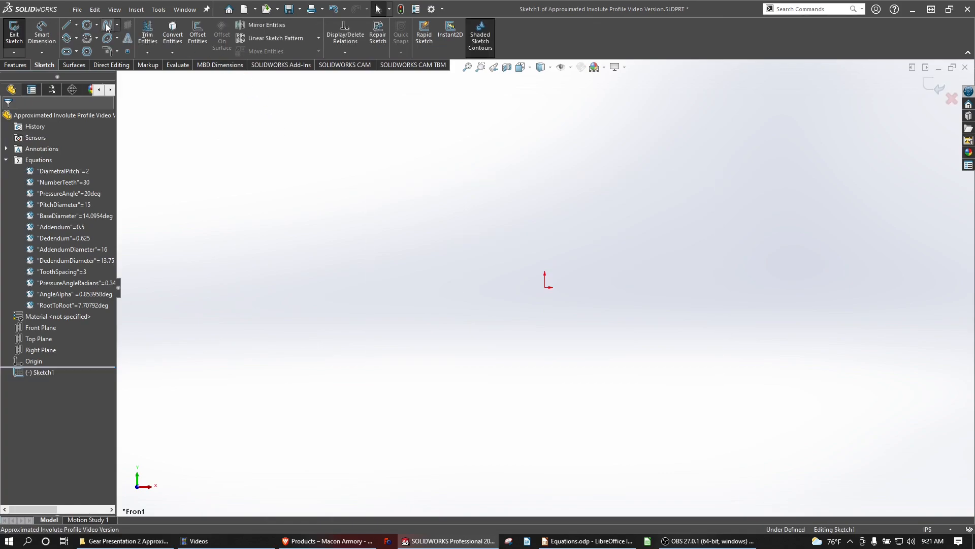
- Sketch four concentric circles centred on the origin, with the largest about 8.66 in in diameter
left_click(88, 26)
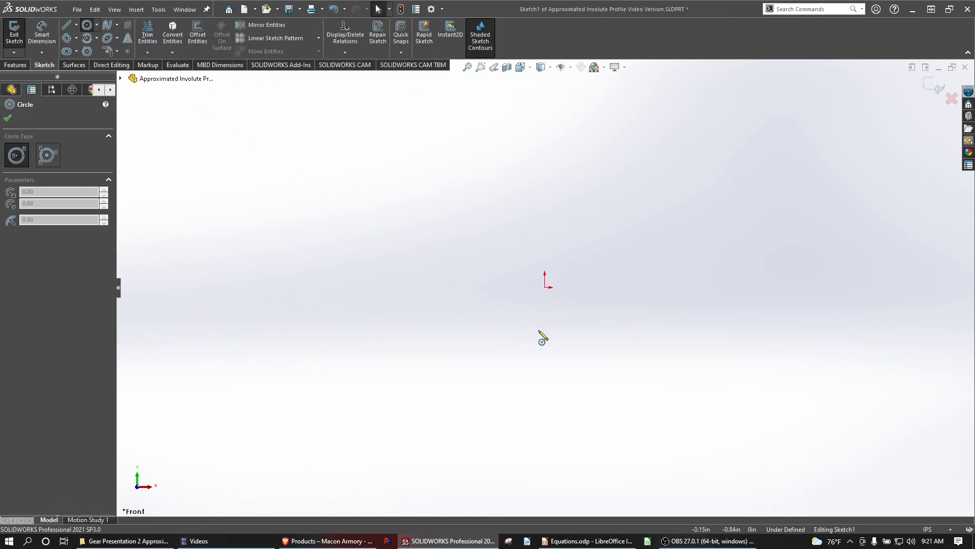
left_click(544, 287)
left_click(545, 288)
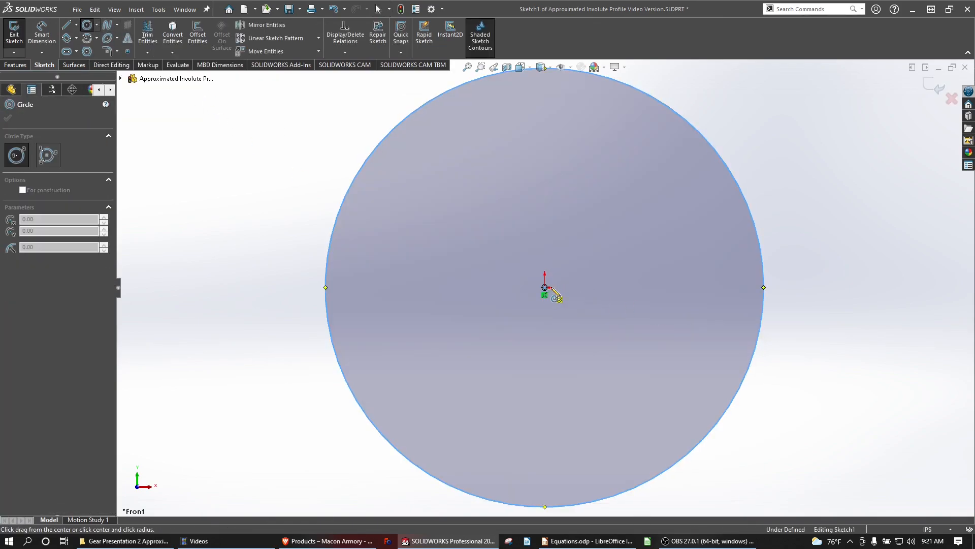
left_click(672, 268)
left_click(545, 287)
left_click(599, 305)
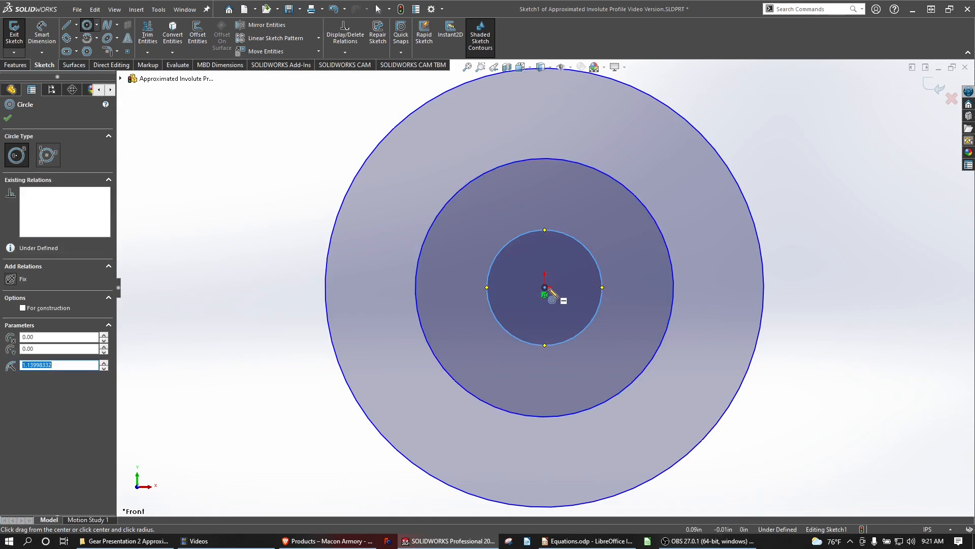
left_click(545, 287)
left_click(559, 300)
key("Escape")
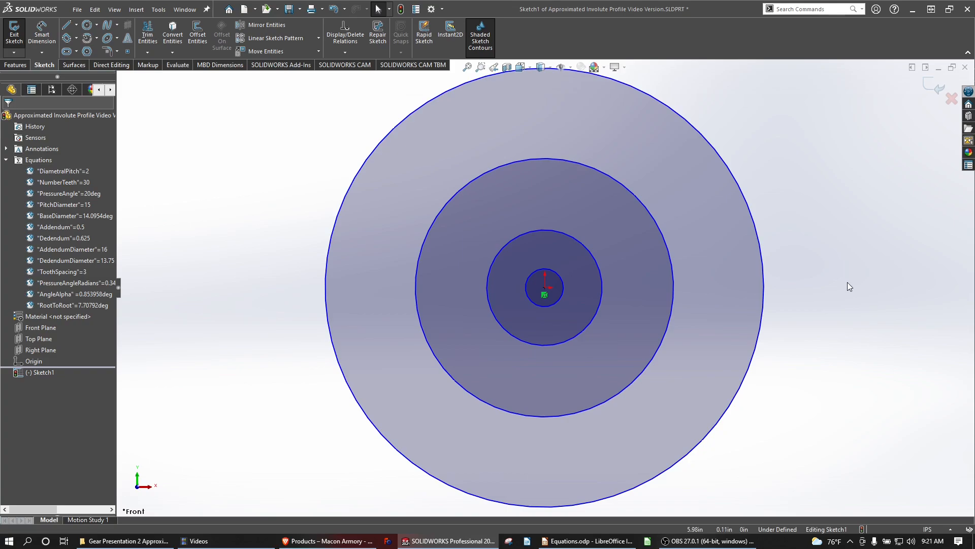
- Convert all four concentric circles to construction geometry
key("ctrl+a")
left_click(23, 374)
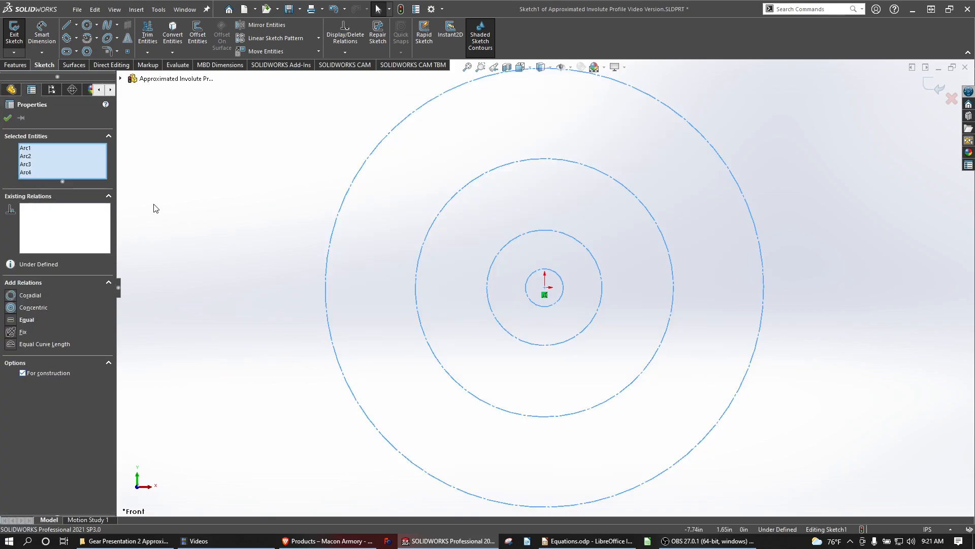
left_click(154, 208)
- Dimension the outermost circle's diameter and link it to the global variable AddendumDiameter
left_click(760, 241)
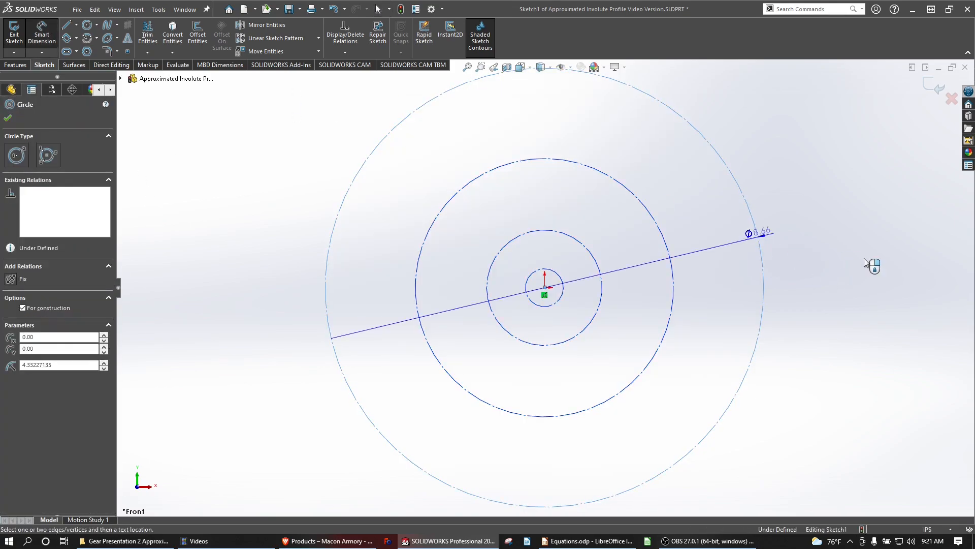
left_click(866, 262)
type("=")
key("Down")
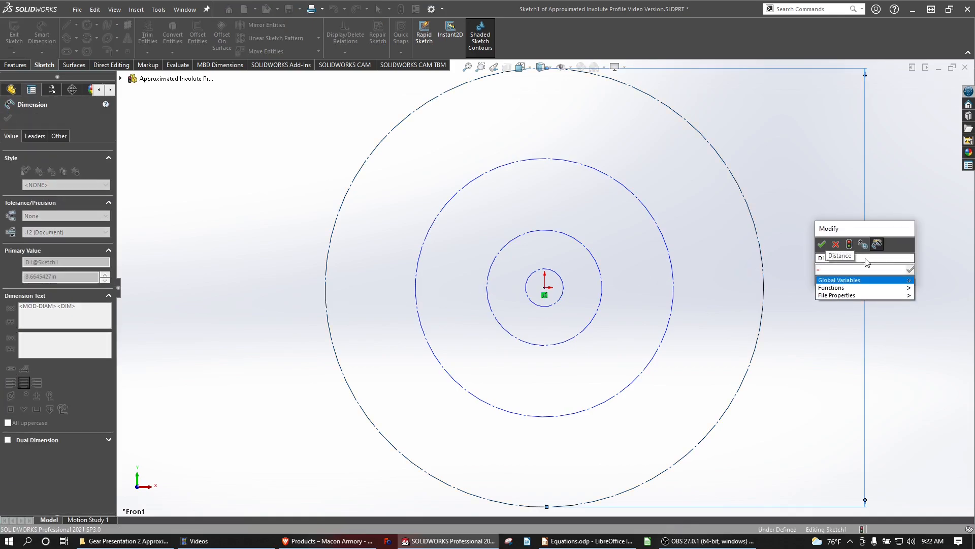
key("Right")
key("Down")
key("Down")
key("Down")
key("Down")
key("Down")
key("Down")
key("Down")
key("Down")
key("Down")
key("Down")
key("Down")
key("Down")
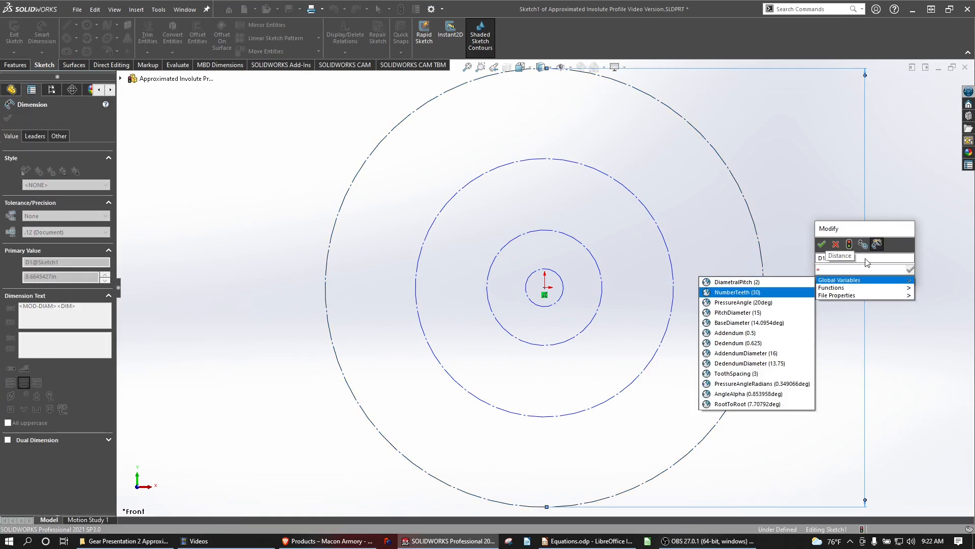
key("Up")
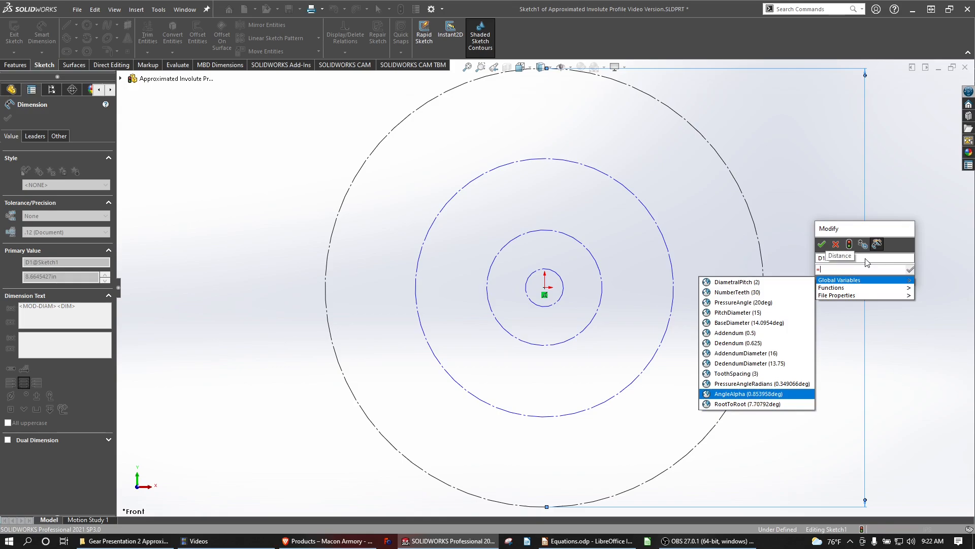
key("Up")
key("Up")
key("Up")
key("Up")
key("Up")
key("Down")
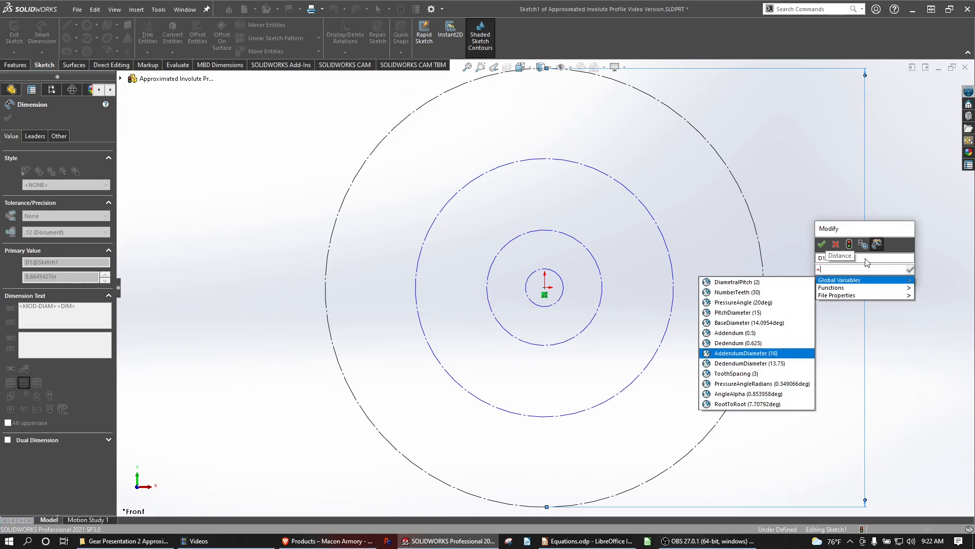
key("Return")
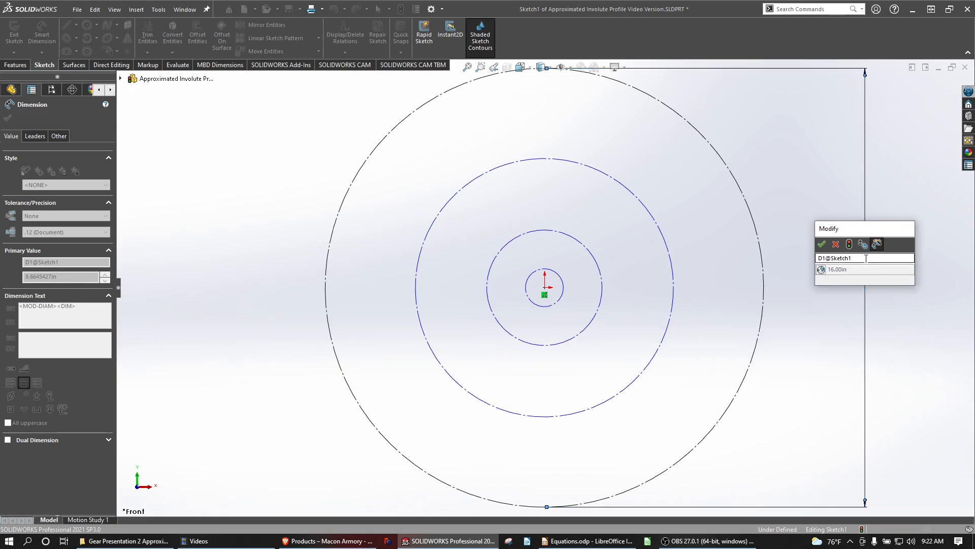
left_click(822, 243)
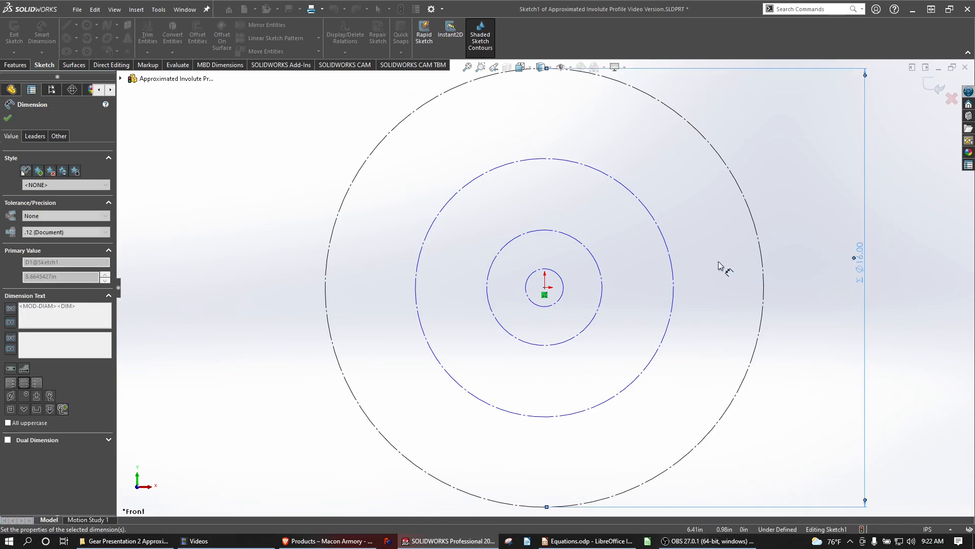
- Dimension the second-largest circle's diameter and link it to the global variable BaseDiameter
left_click(673, 276)
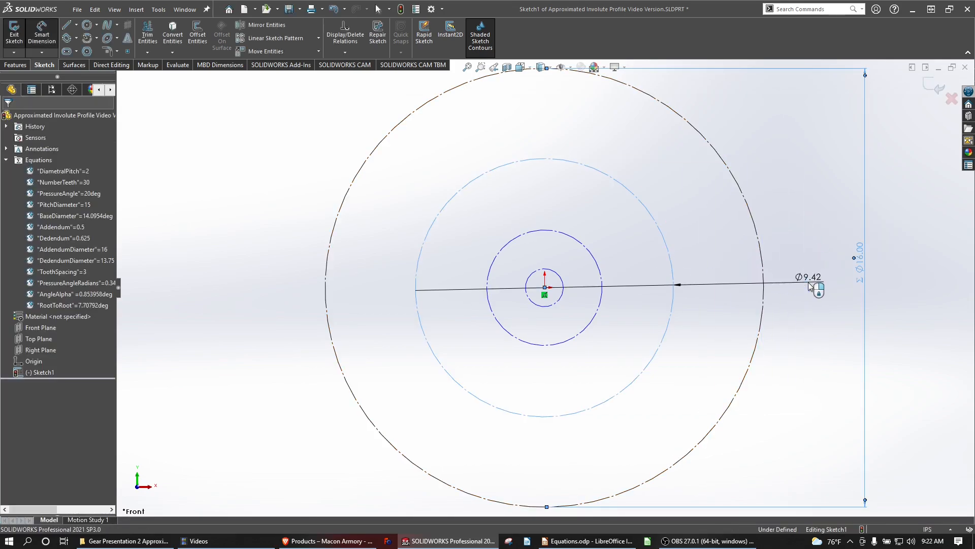
left_click(809, 285)
type("=")
key("Down")
key("Down")
key("Down")
key("Down")
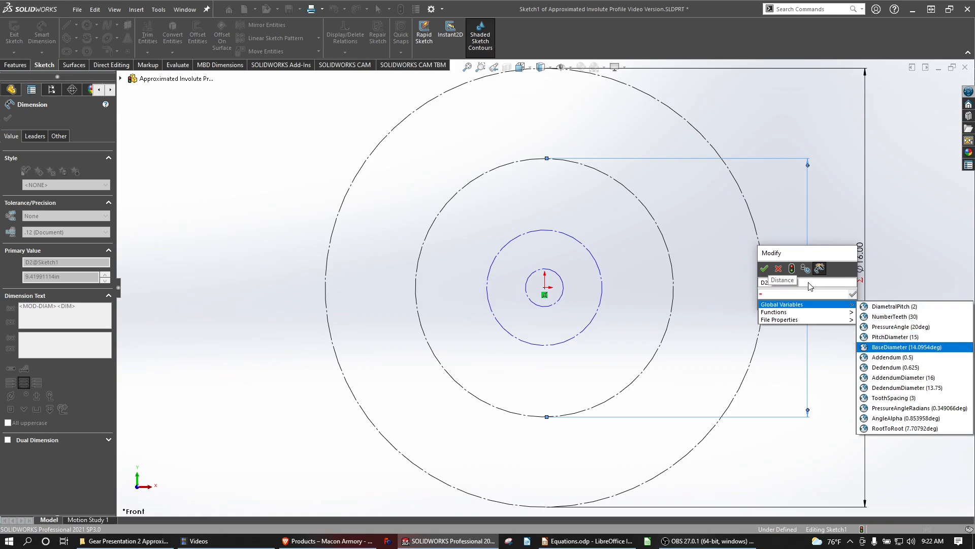
key("Return")
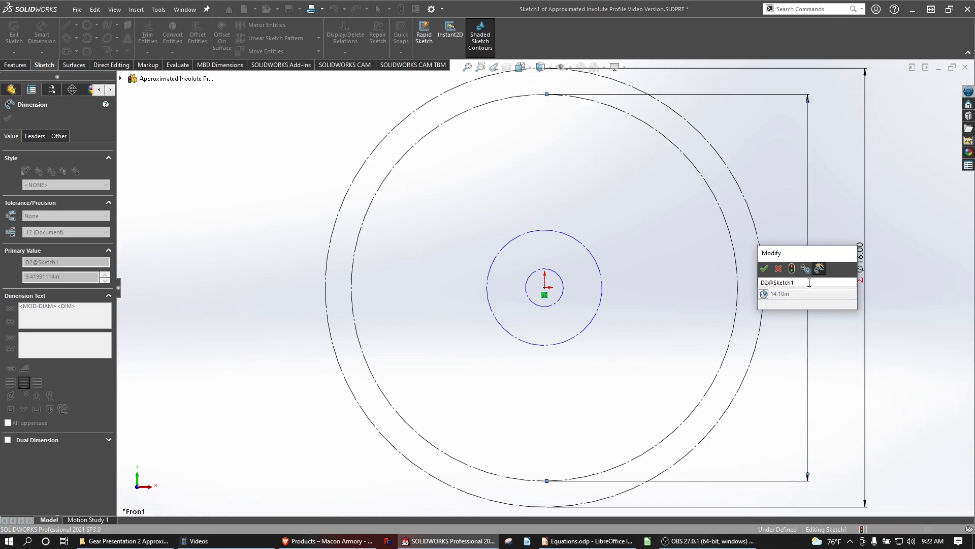
left_click(765, 268)
- Dimension the larger of the two remaining inner circles and link its diameter to the global variable PitchDiameter
left_click(602, 281)
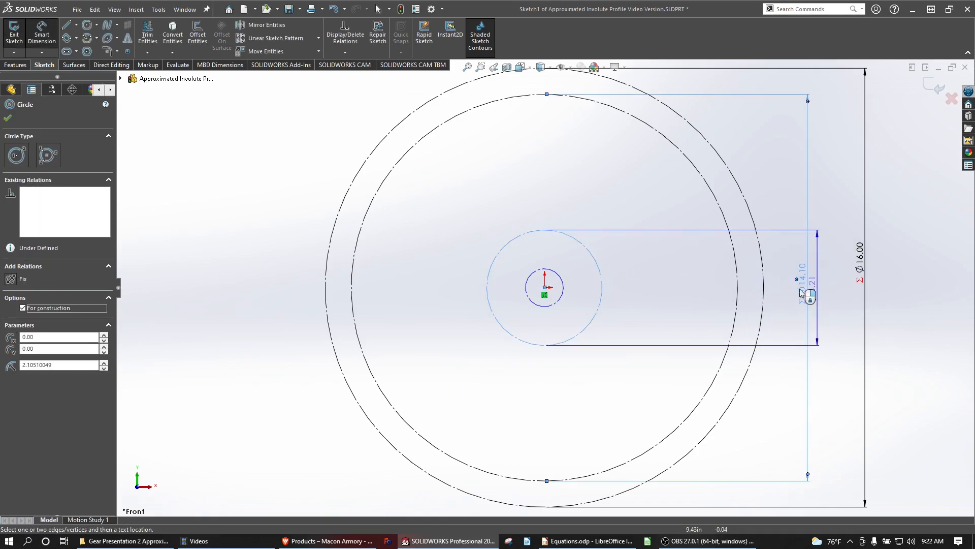
left_click(779, 290)
type("=")
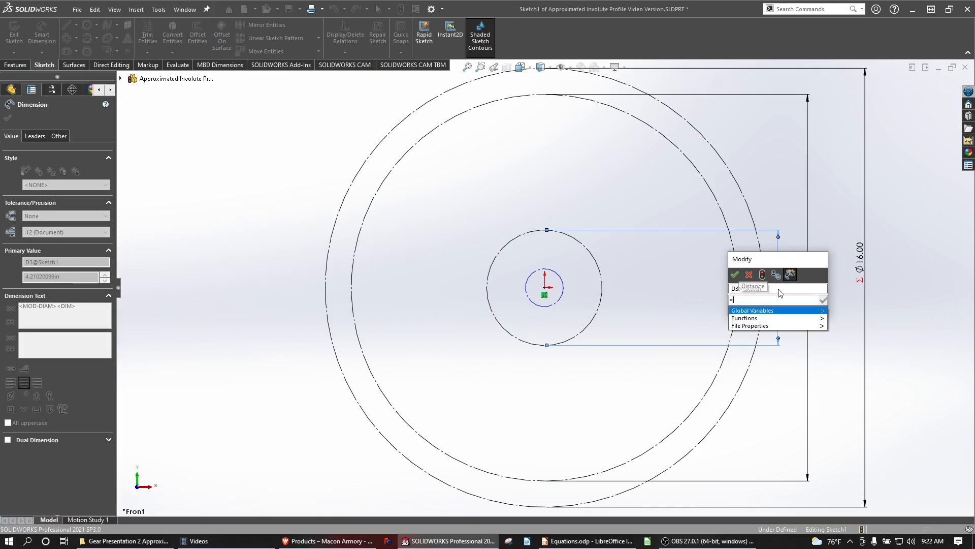
key("Down")
key("Down")
key("Down")
key("Down")
key("Down")
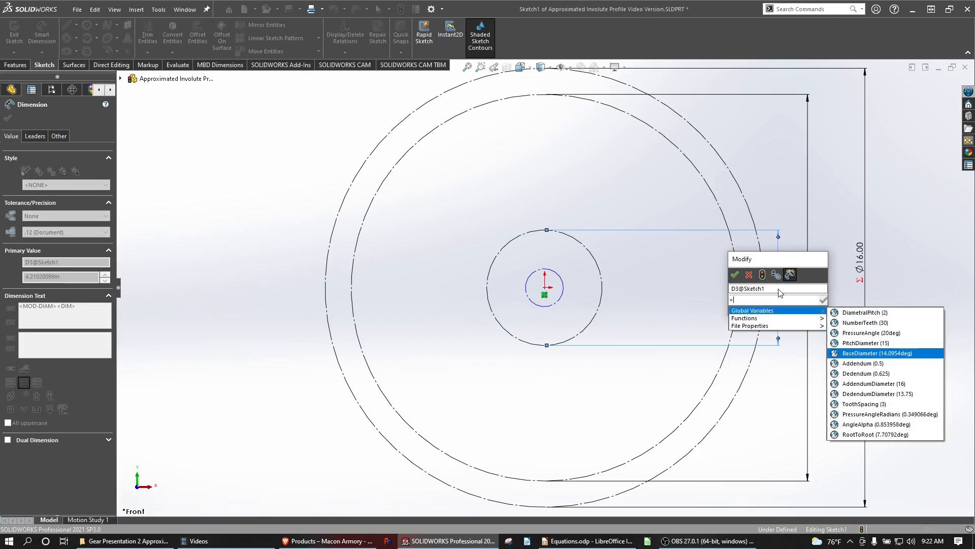
key("Up")
key("Up")
key("Up")
key("Down")
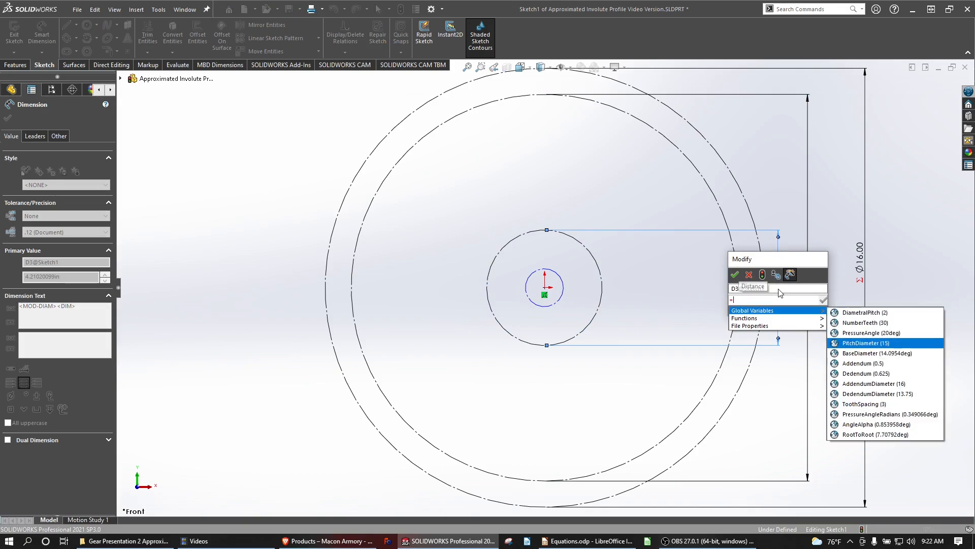
key("Return")
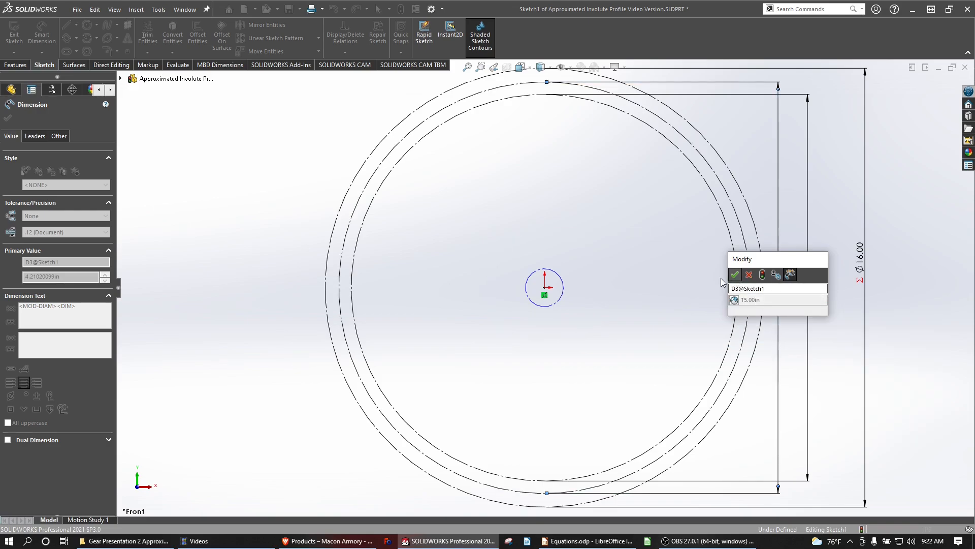
key("Return")
- Dimension the small circle at the origin and link its diameter to the global variable BaseDiameter
left_click(561, 288)
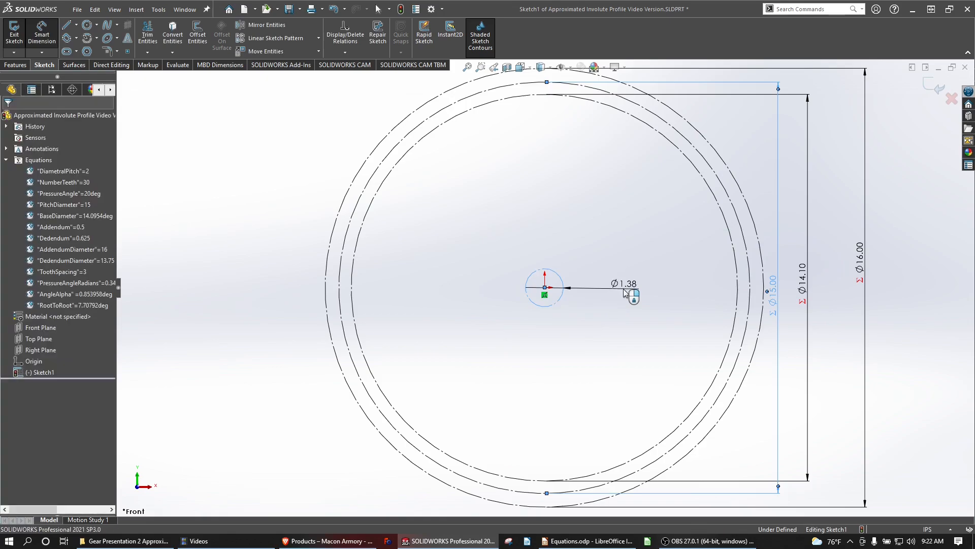
left_click(625, 292)
type("=")
key("Down")
key("Down")
key("Down")
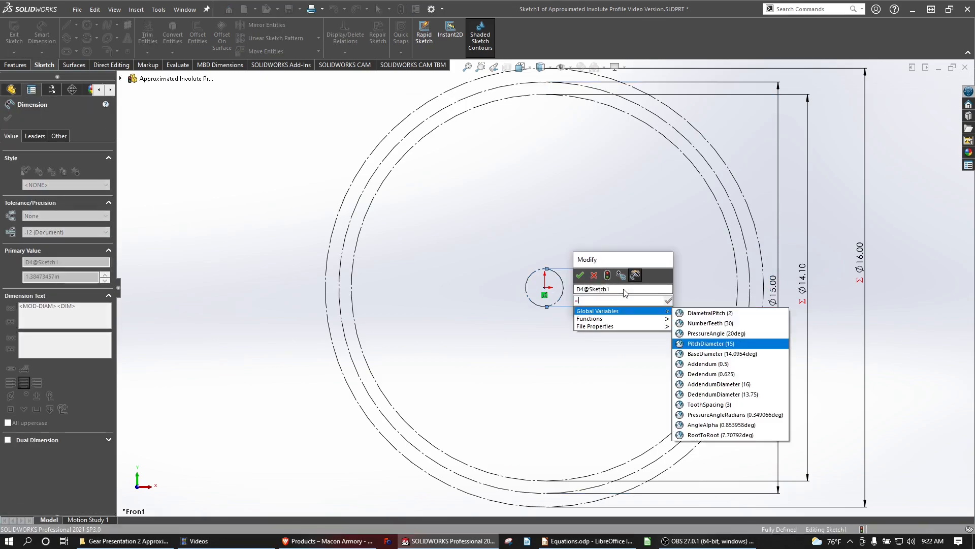
key("Down")
key("Return")
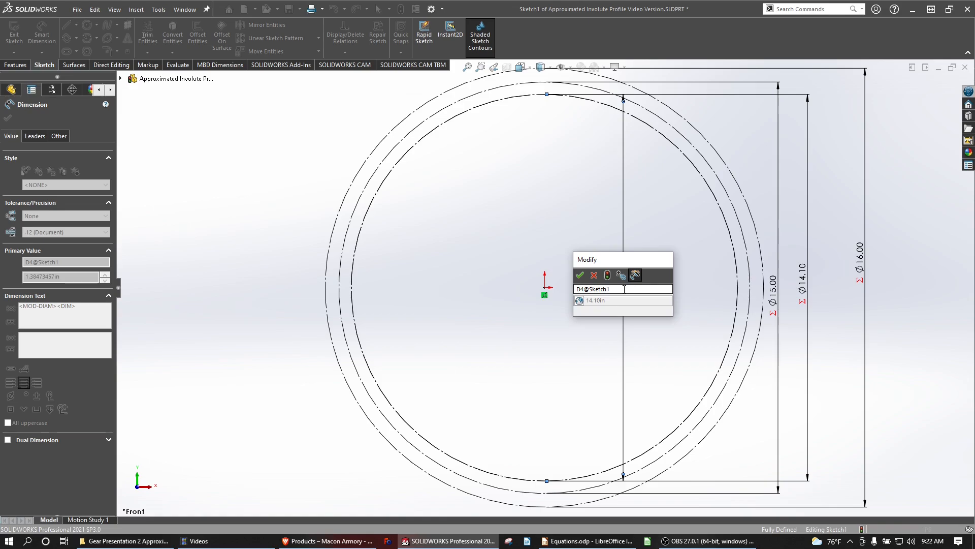
left_click(580, 276)
- Relink the second circle's diameter dimension (D2@Sketch1) from its current variable to DedendumDiameter
double_click(805, 276)
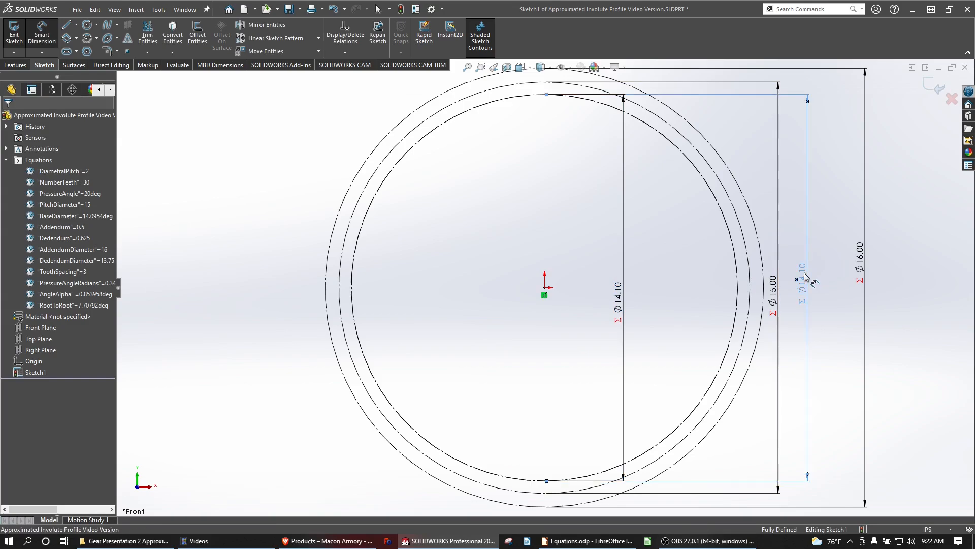
left_click(760, 285)
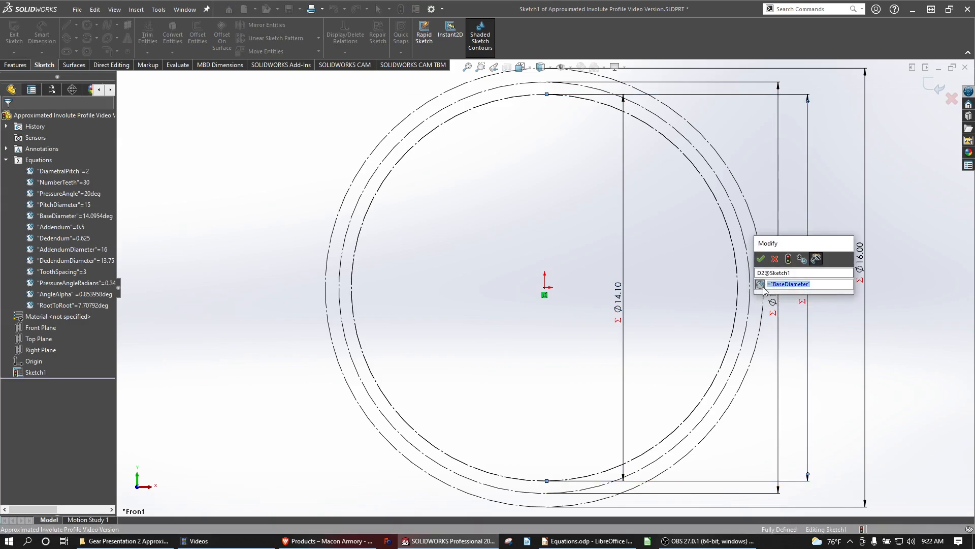
type("=")
key("Down")
key("Right")
key("Up")
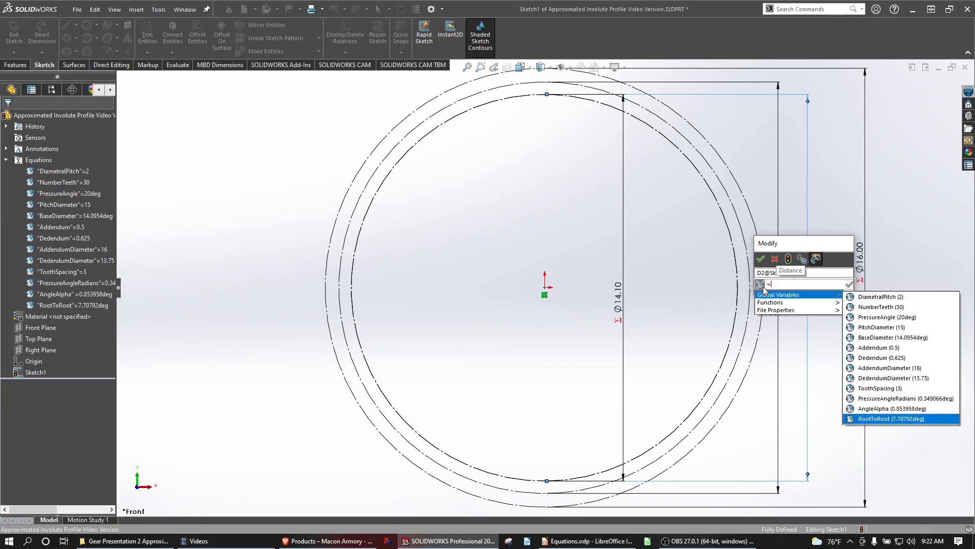
key("Up")
key("Up")
key("Up")
key("Up")
key("Return")
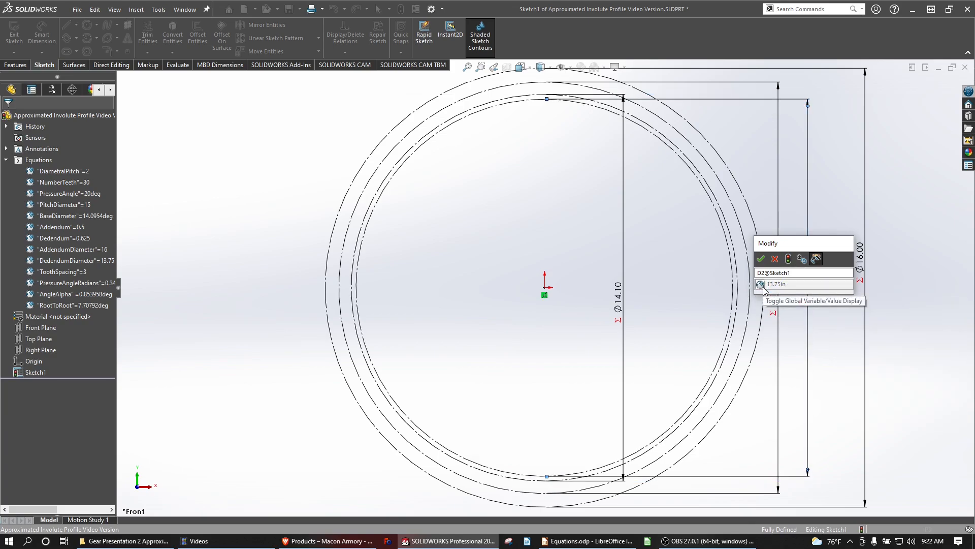
left_click(760, 259)
- Move the base circle's diameter dimension outside the circles, between the dedendum and addendum diameter dimensions
left_click_drag(624, 311, 834, 311)
left_click(574, 257)
scroll(576, 257, "up", 3)
scroll(564, 196, "down", 6)
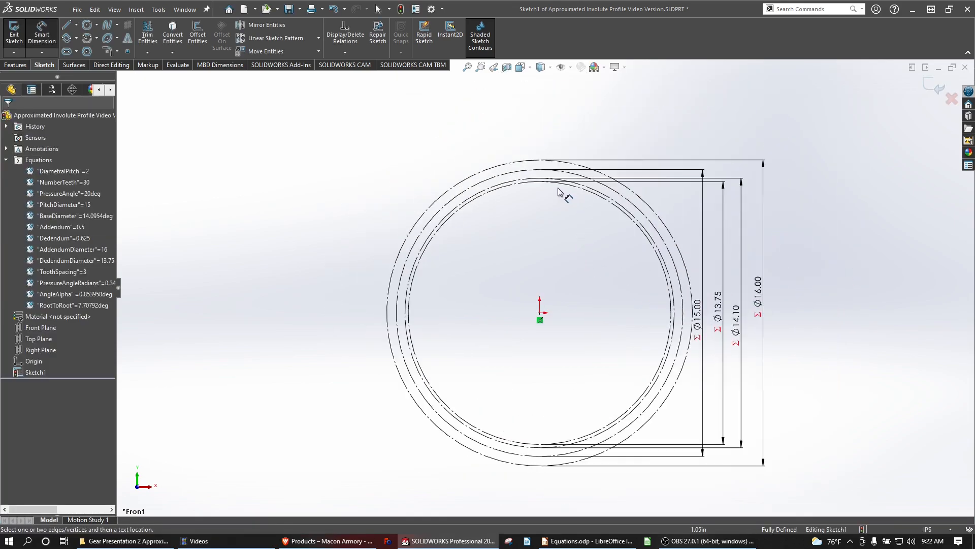
- Draw a vertical centerline from the origin up to the base circle, about 7.05 in long
scroll(496, 196, "up", 3)
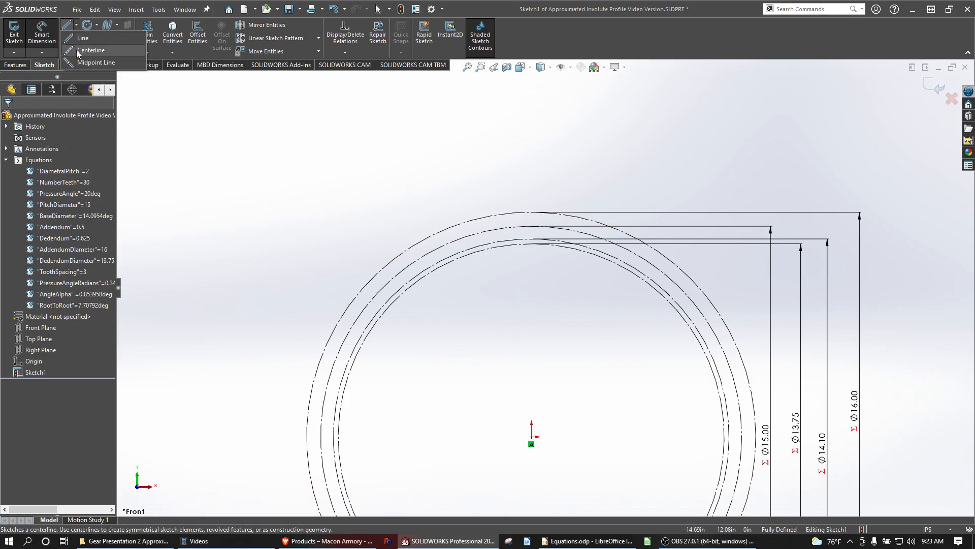
left_click(68, 25)
left_click(531, 436)
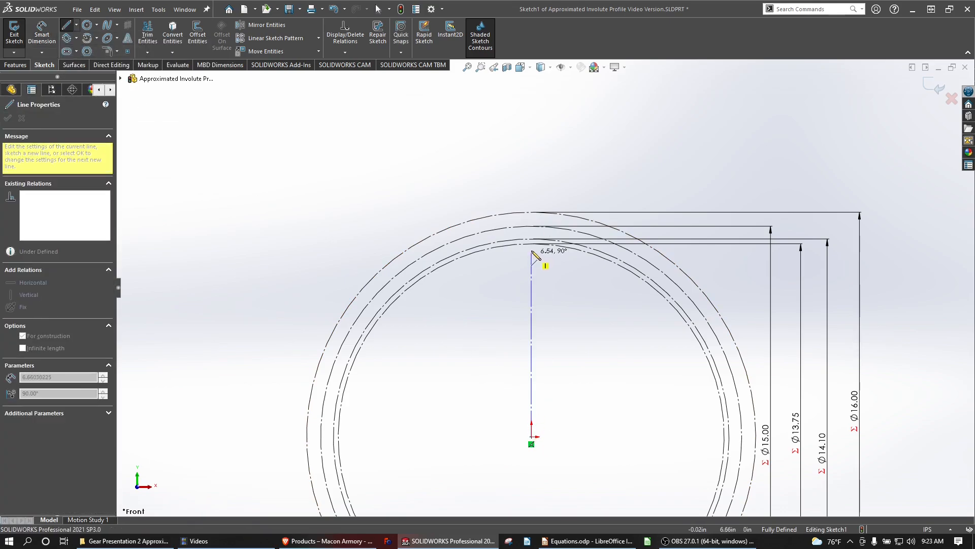
scroll(541, 249, "down", 5)
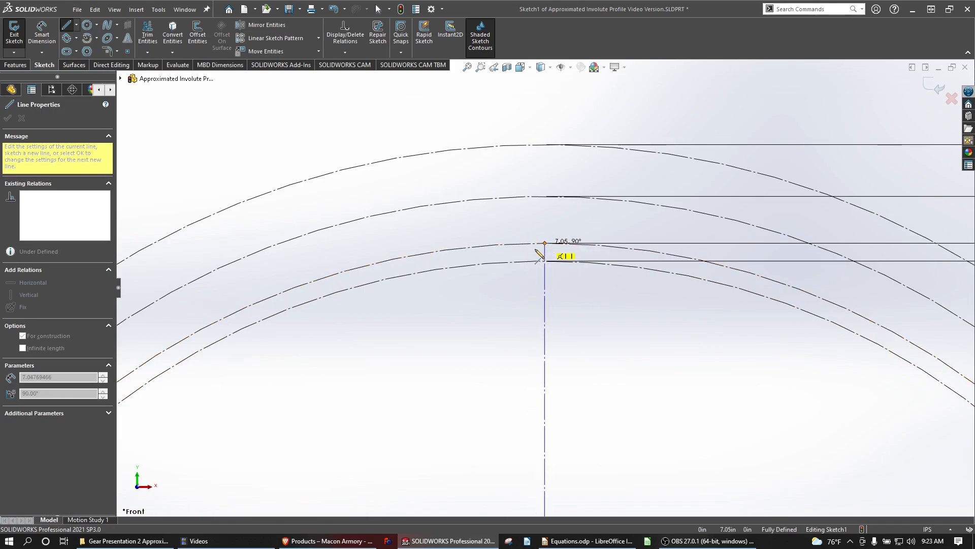
left_click(545, 243)
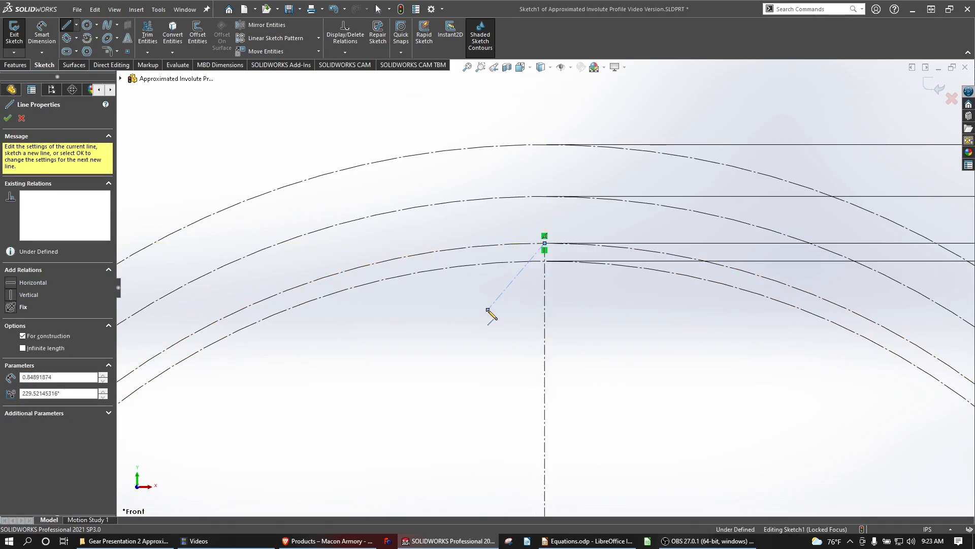
key("Escape")
scroll(490, 322, "up", 5)
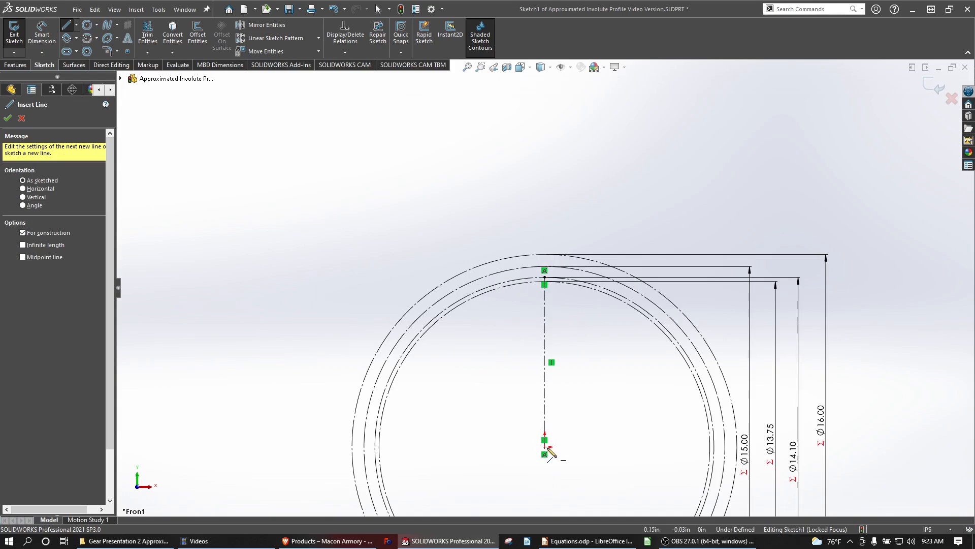
- Draw a second centerline from the origin to the base circle at about 99°, just left of the vertical centerline
left_click(545, 453)
scroll(555, 456, "down", 3)
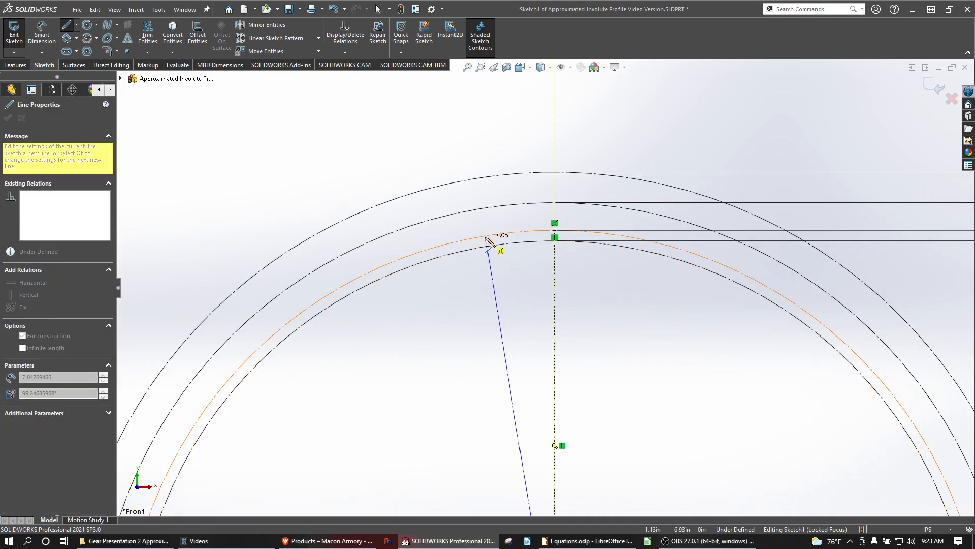
key("Escape")
key("Escape")
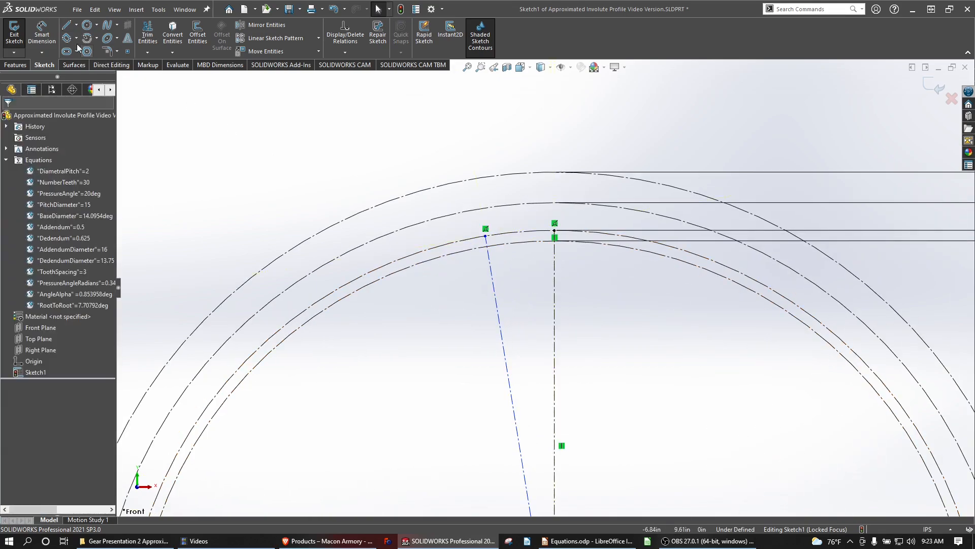
- Add an angular dimension between the slanted centerline and the vertical centerline, placed just below the dedendum circle
left_click(42, 34)
left_click(497, 313)
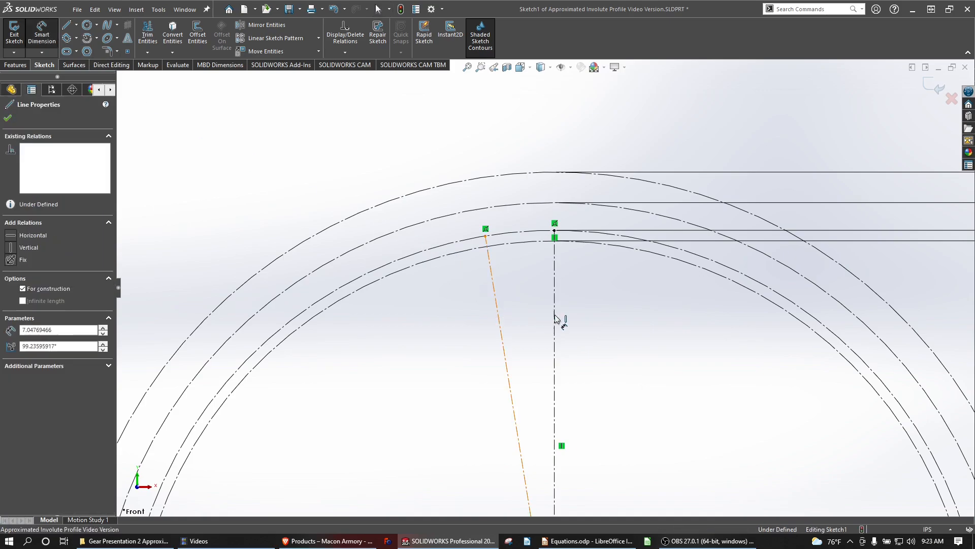
left_click(554, 318)
left_click(543, 295)
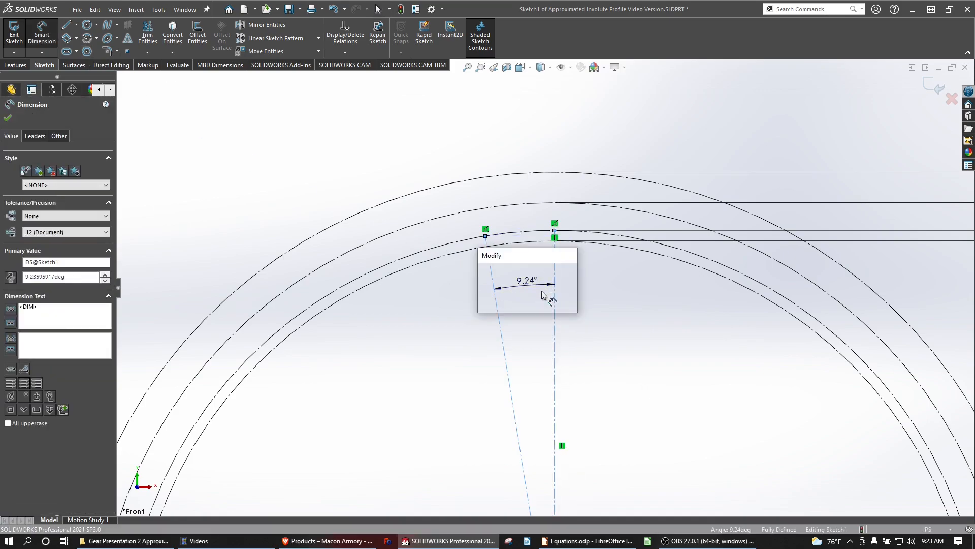
- Set the angle between the two centerlines to the equation "RootToRoot"/2
type("=")
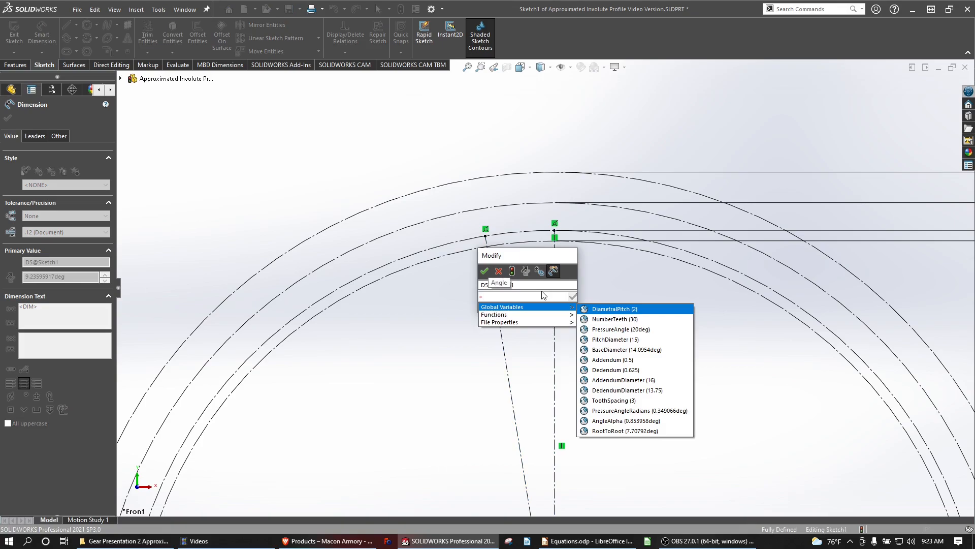
key("Down")
key("Down")
key("Down")
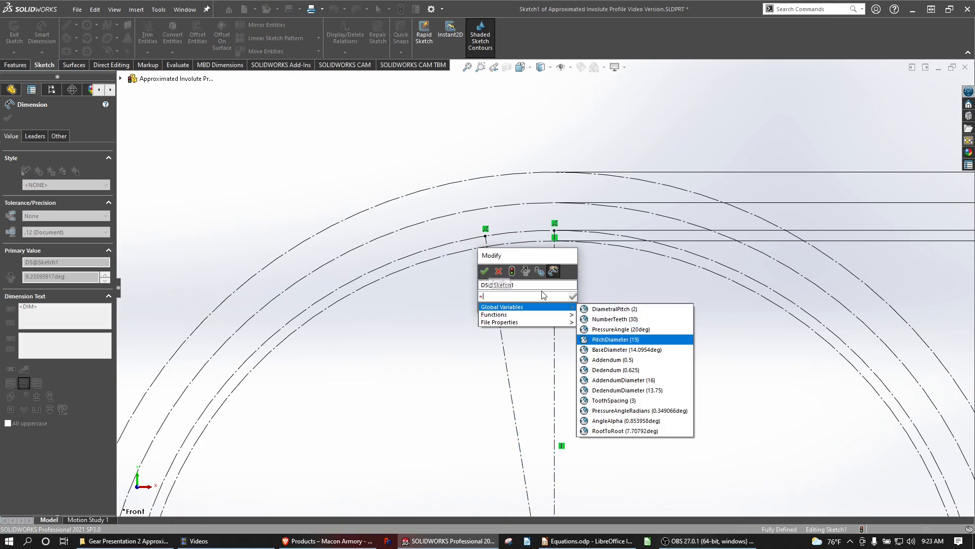
key("Down")
key("Down")
key("Down")
key("Down")
key("Down")
key("Down")
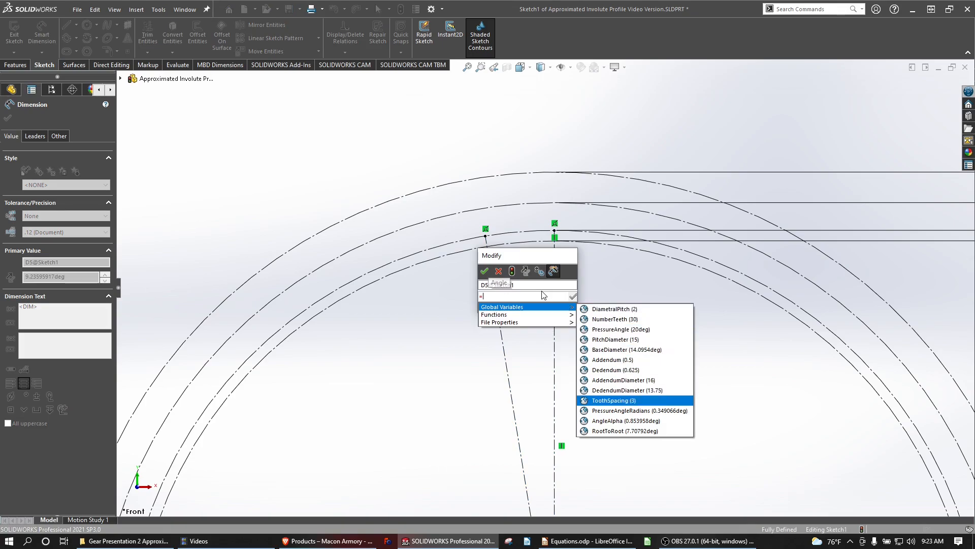
key("Down")
key("Down")
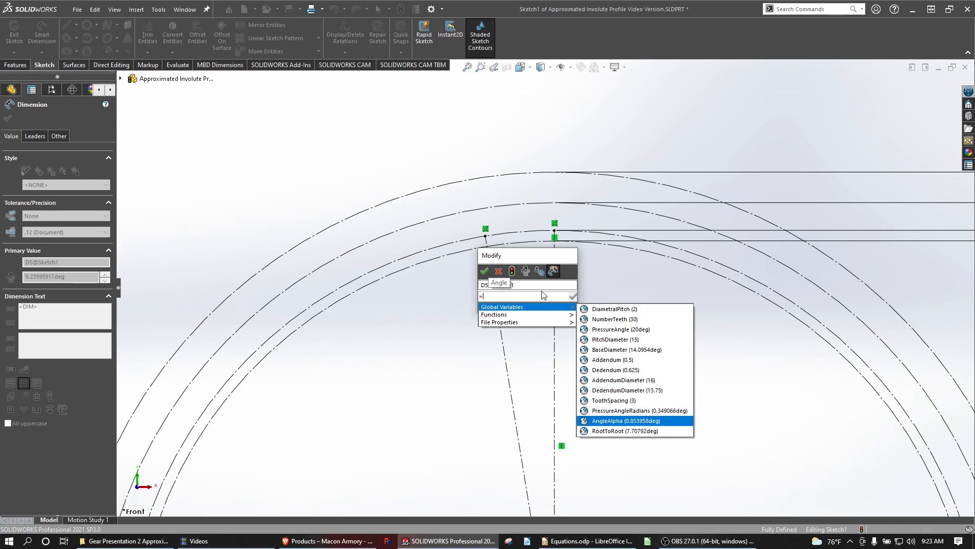
key("Down")
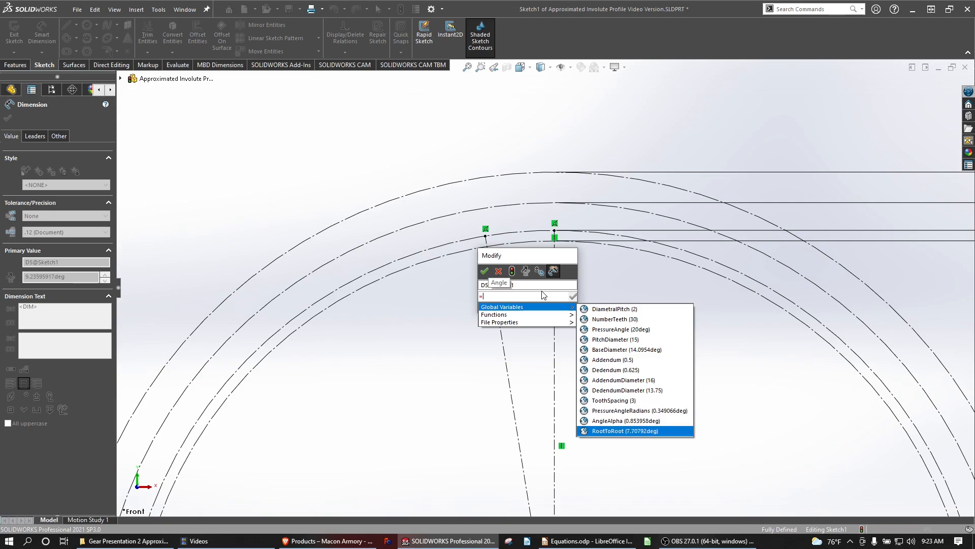
key("Return")
type("/2")
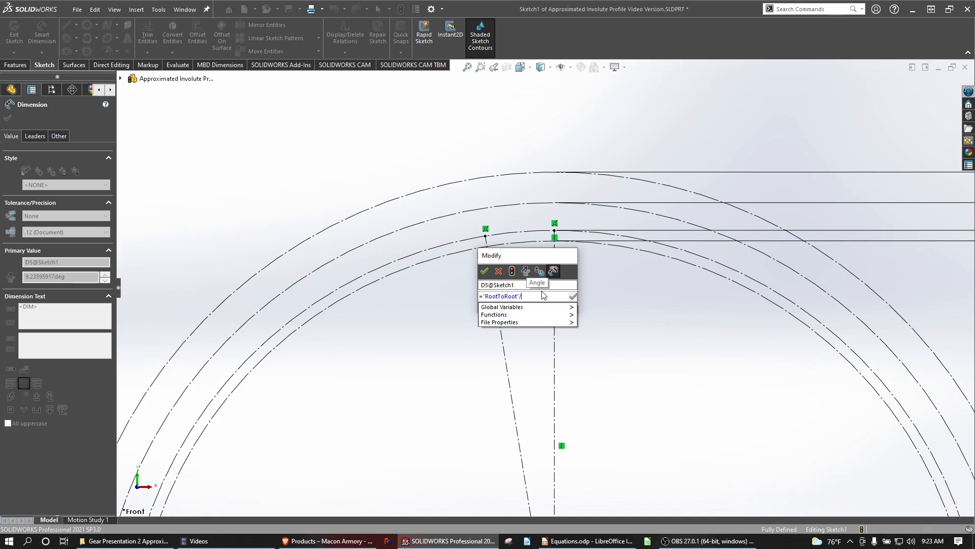
left_click(483, 273)
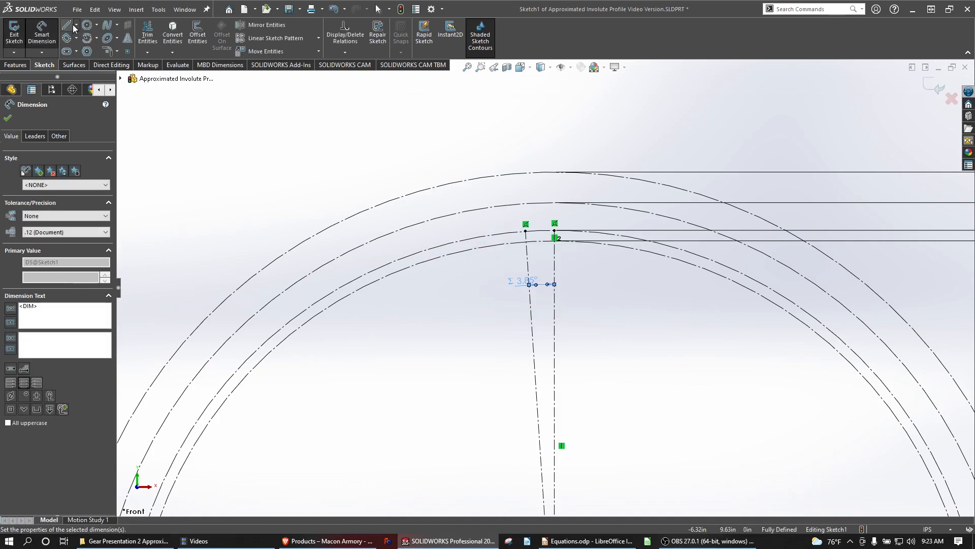
- Draw a centerline chord about 0.47 in long from the vertical centerline's upper end to the slanted centerline's upper end
left_click(76, 26)
left_click(80, 50)
scroll(488, 188, "down", 4)
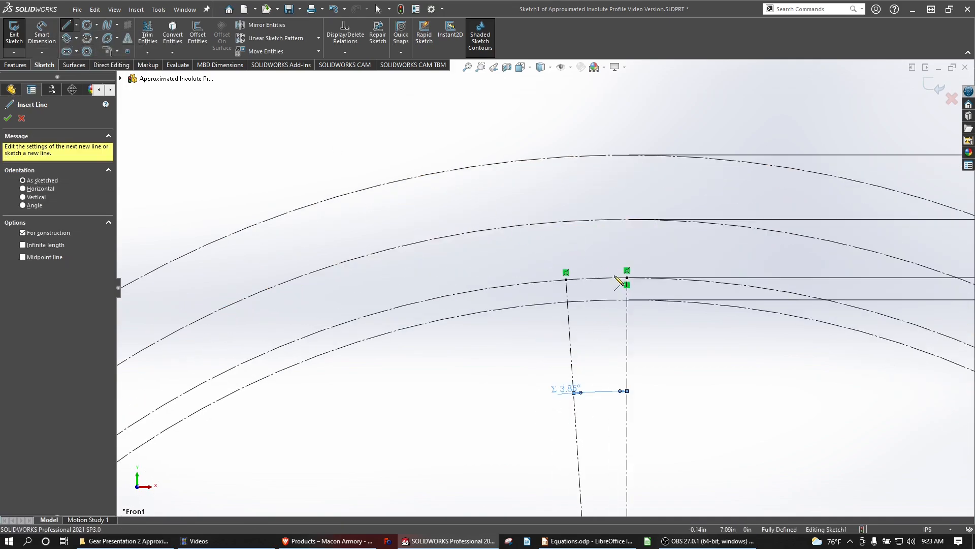
scroll(625, 282, "down", 2)
left_click_drag(607, 273, 500, 277)
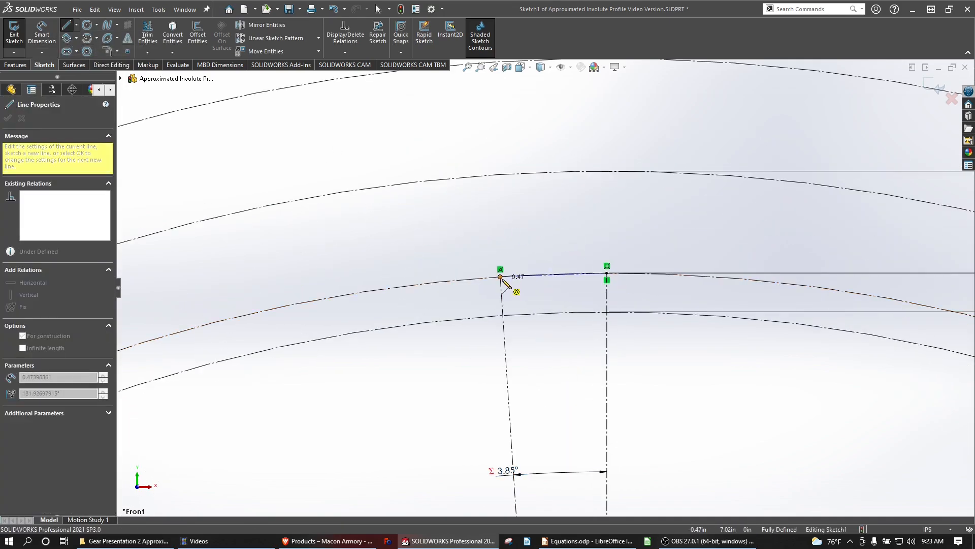
left_click(501, 277)
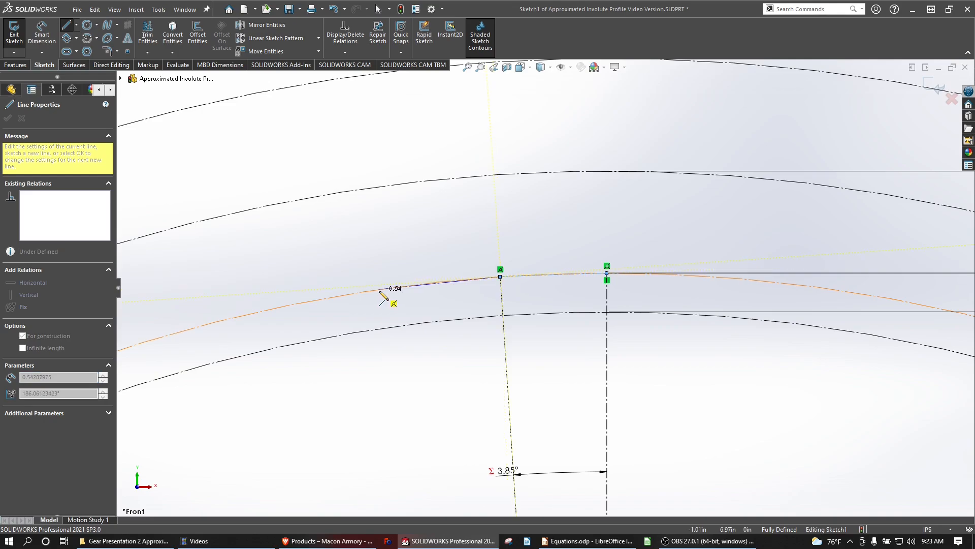
- Continue the chord chain counterclockwise with ten more connected centerline segments of arbitrary length, each ending on the base circle
left_click(379, 289)
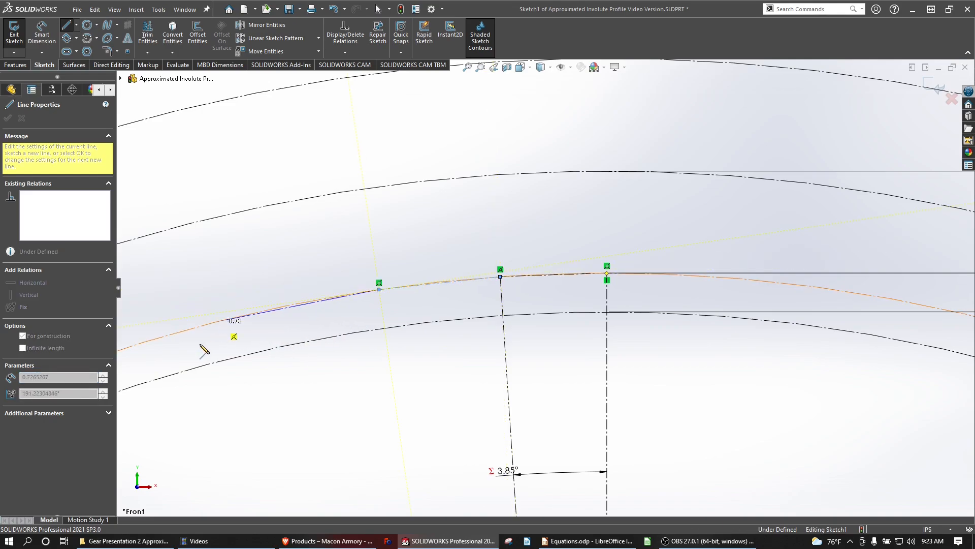
left_click(218, 321)
middle_click_drag(204, 353, 553, 266, "ctrl")
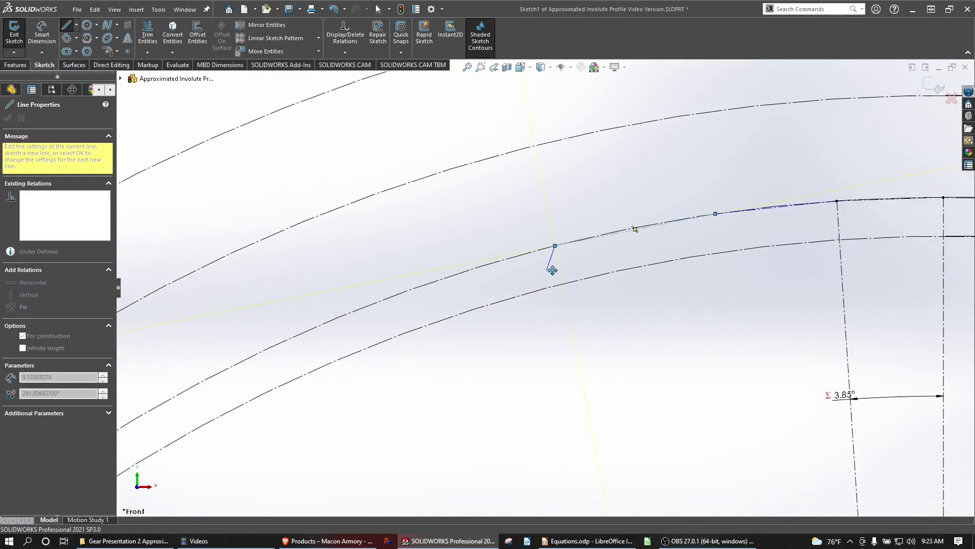
left_click(440, 279)
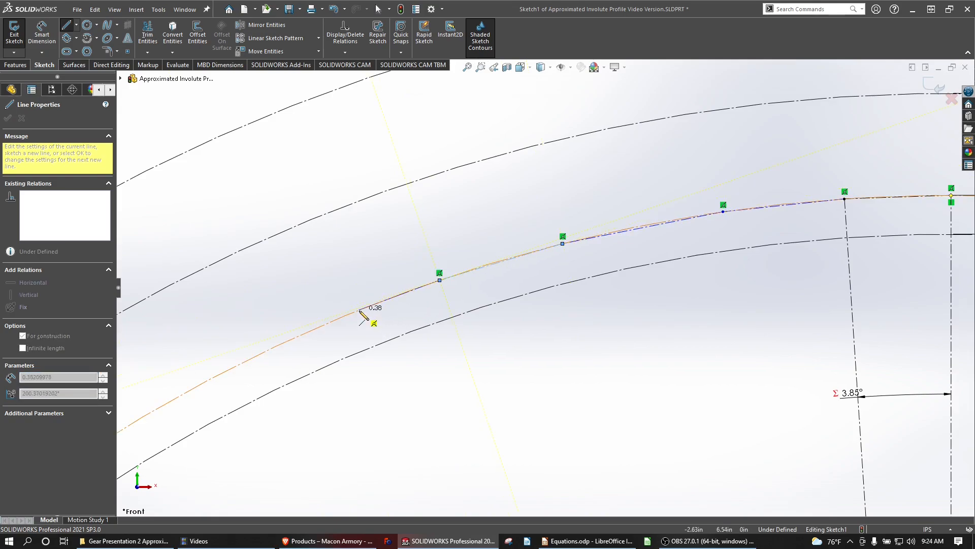
left_click(359, 309)
left_click(268, 350)
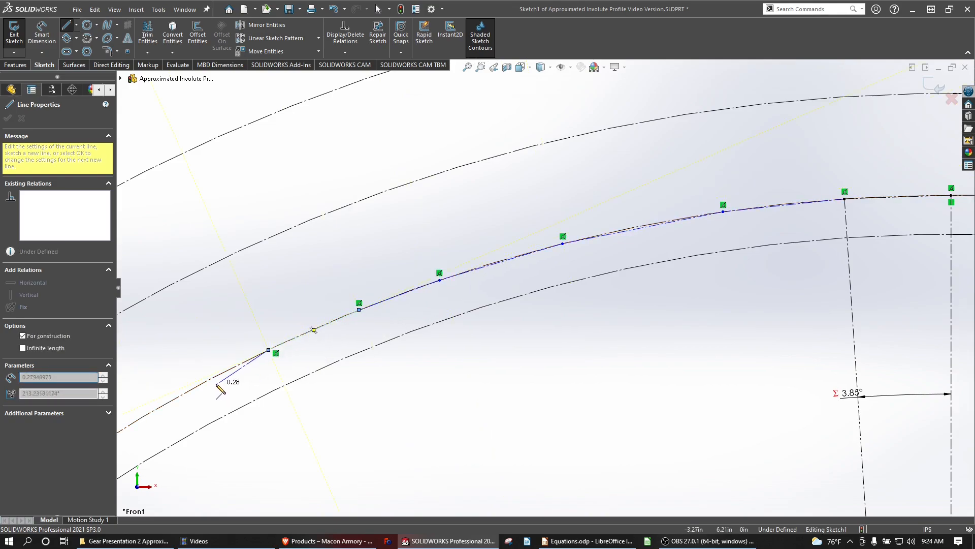
left_click(204, 381)
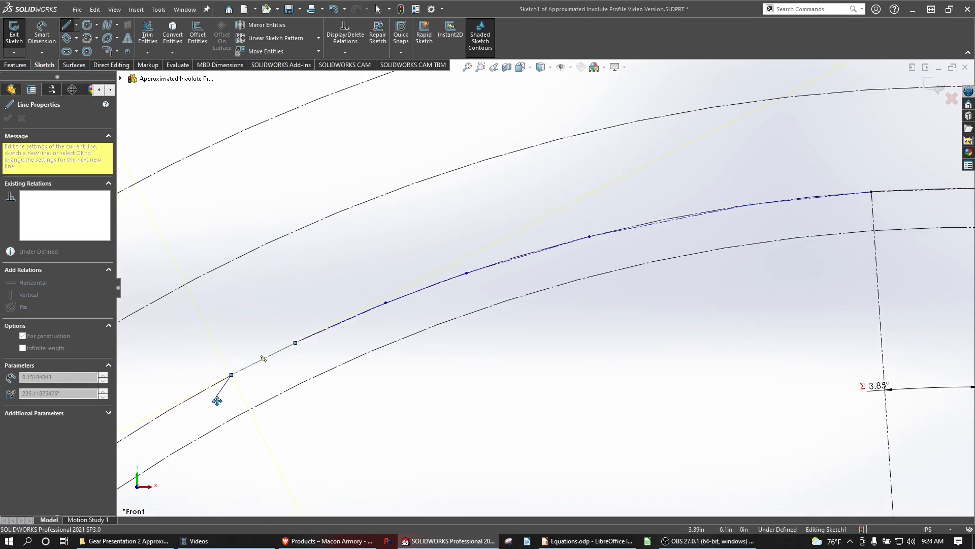
middle_click_drag(219, 398, 630, 223, "ctrl")
left_click(508, 273)
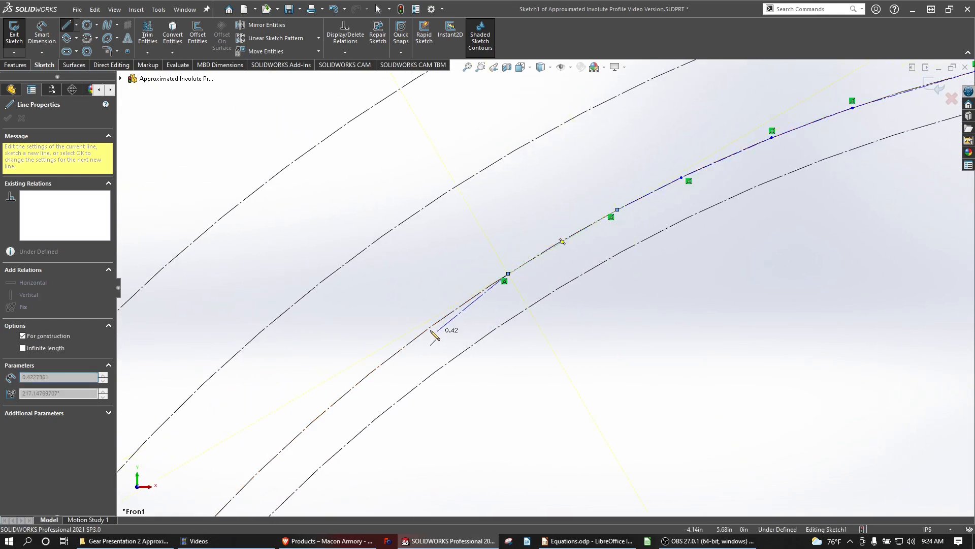
left_click(425, 330)
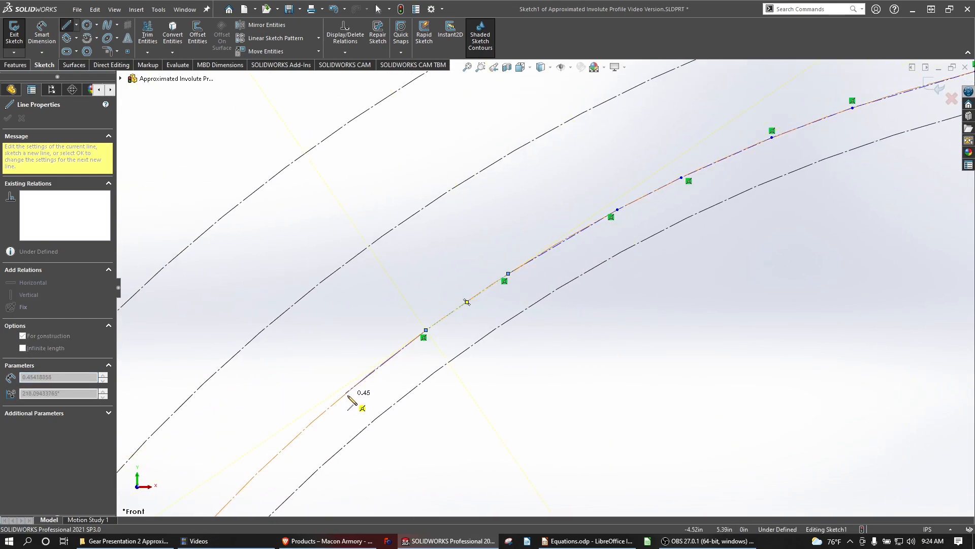
left_click(346, 393)
double_click(285, 447)
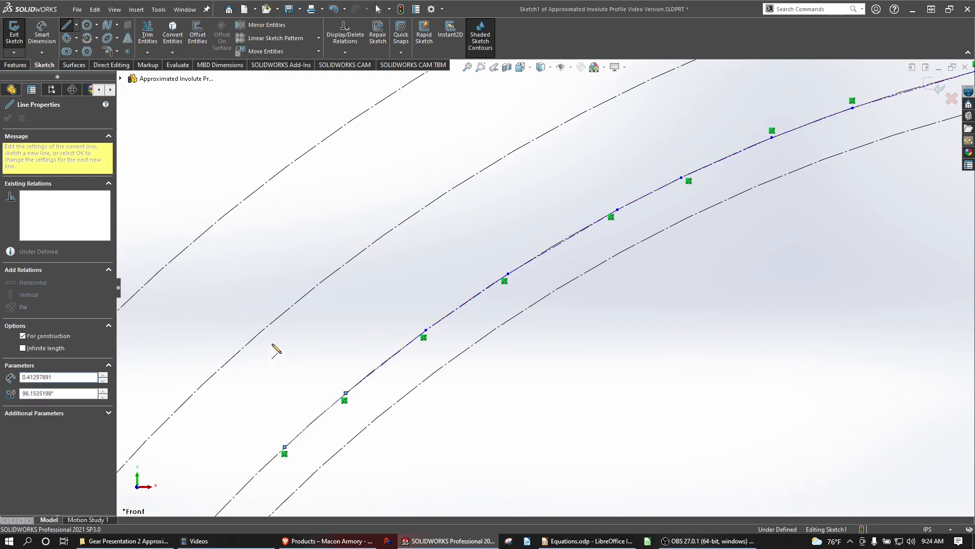
key("Escape")
- Make the second chord equal in length to the first chord between the two angled centerlines
scroll(342, 339, "up", 4)
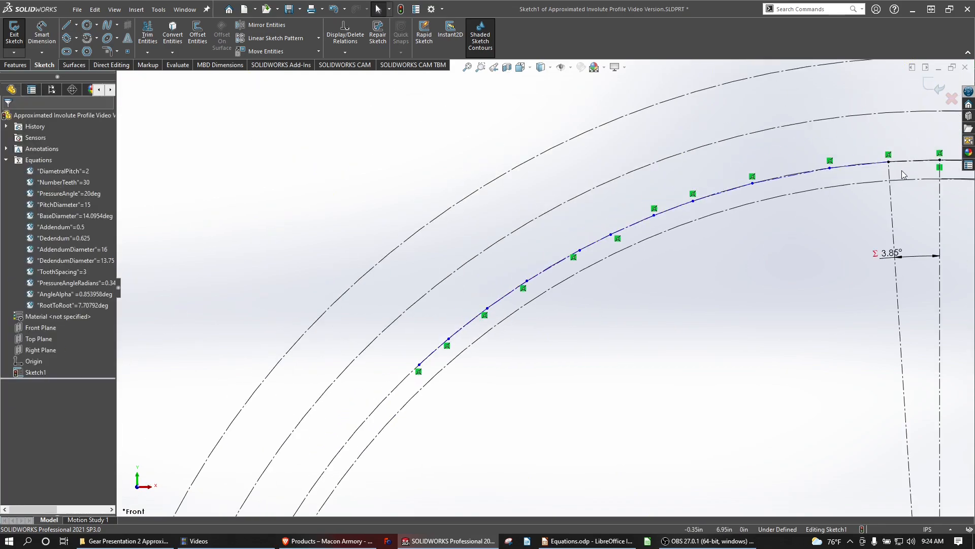
scroll(902, 173, "down", 3)
scroll(852, 193, "down", 5)
left_click(726, 170)
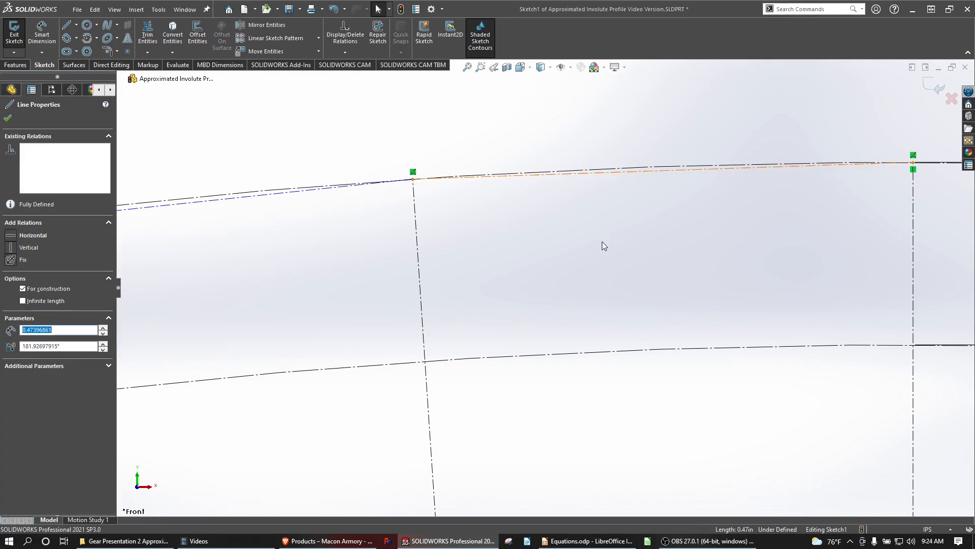
middle_click_drag(574, 250, 812, 243, "ctrl")
left_click(412, 201, "ctrl")
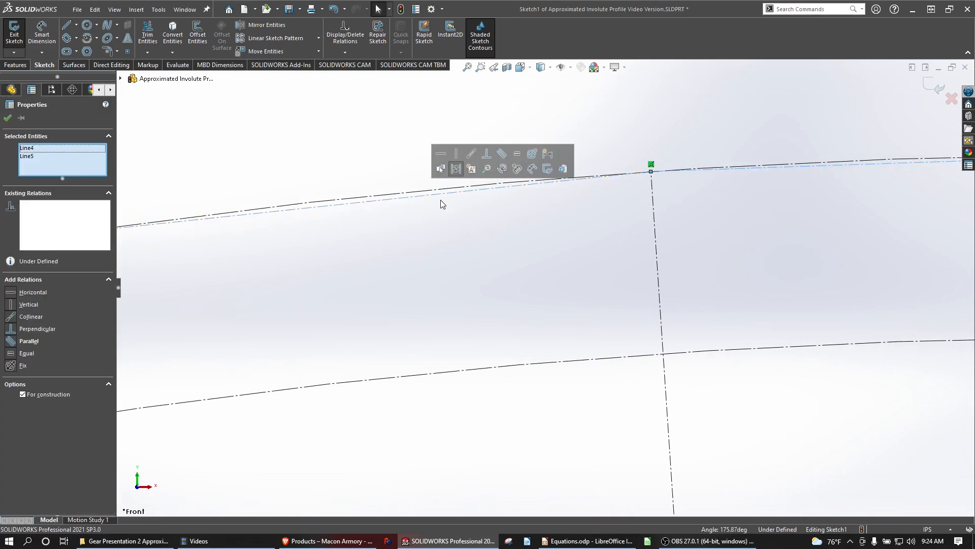
left_click(8, 354)
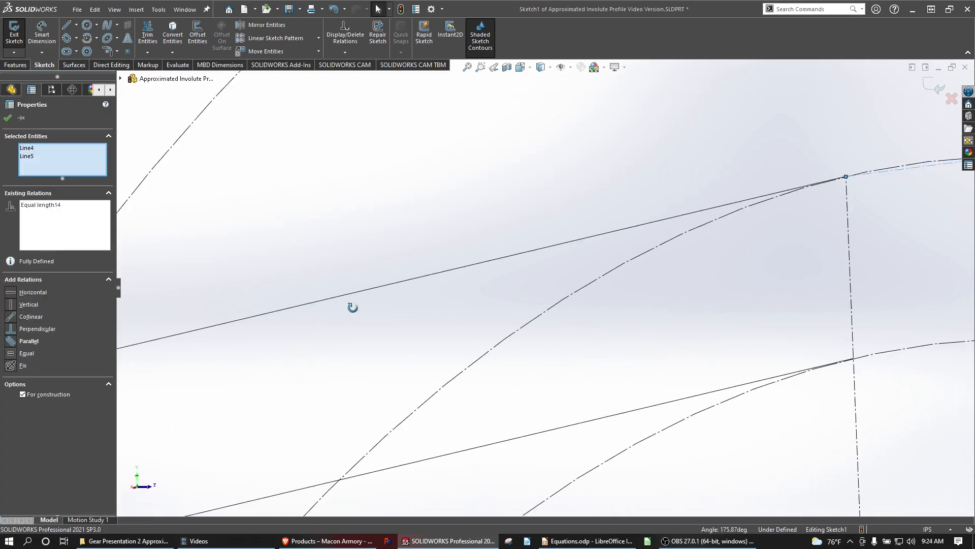
key("ctrl+8")
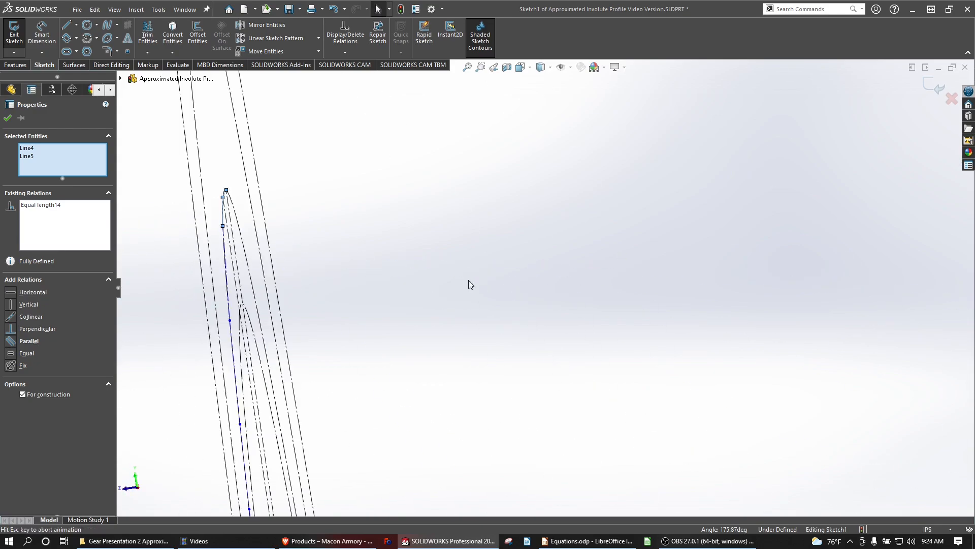
left_click(474, 279)
- Make the third chord on the base circle equal in length to the second chord
scroll(471, 133, "down", 4)
scroll(558, 193, "down", 4)
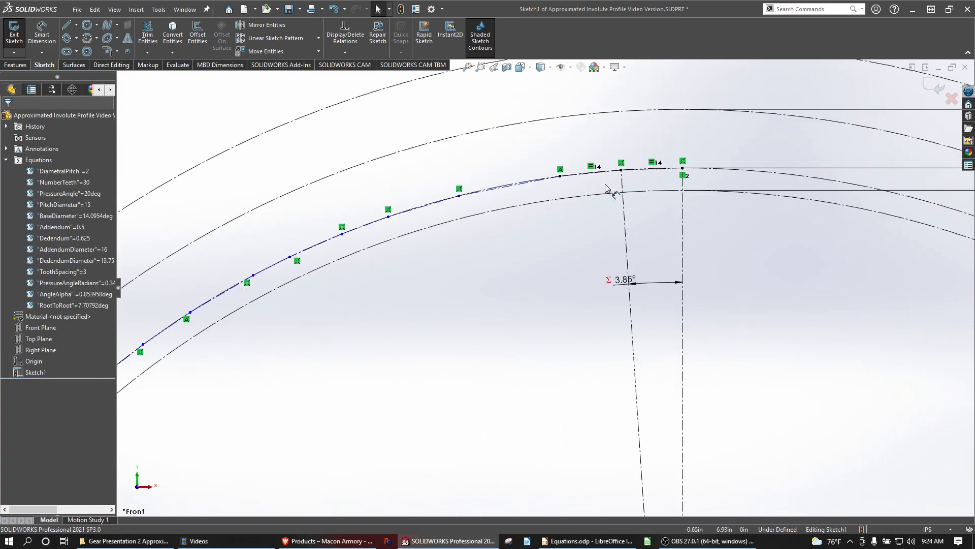
left_click(453, 195)
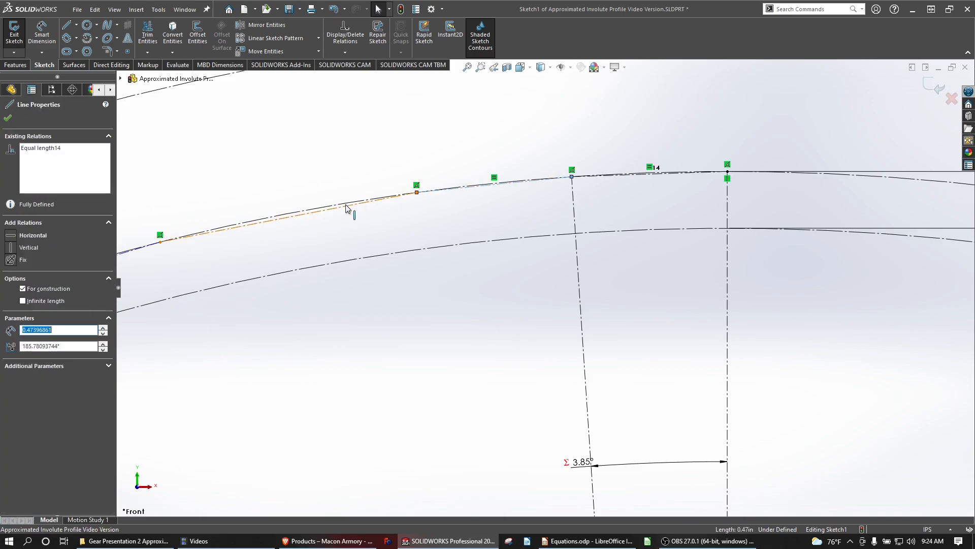
left_click(243, 226, "ctrl")
left_click(10, 354)
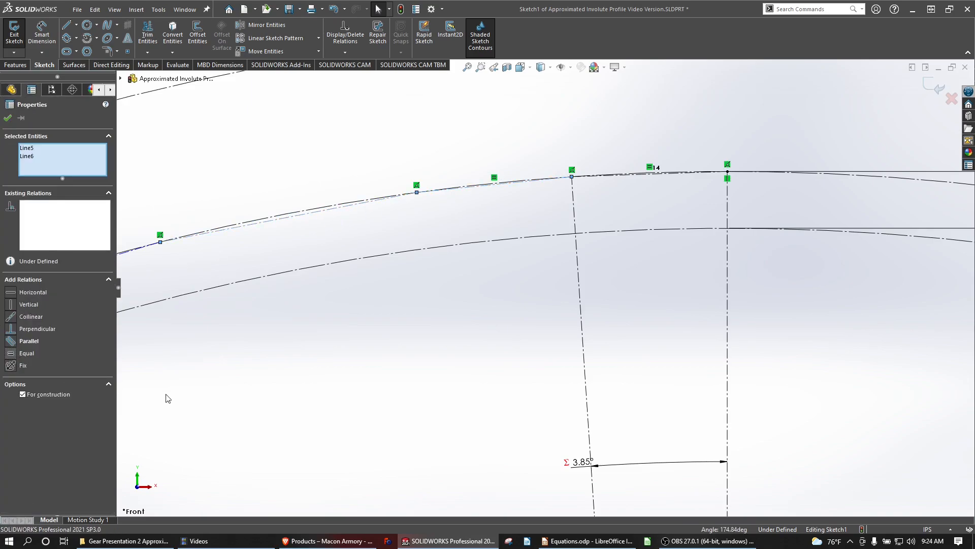
- Make the fourth, fifth and sixth chords on the base circle equal in length to the third chord
mouse_move(273, 381)
middle_mouse_down("ctrl")
mouse_move(440, 342)
mouse_move(594, 326)
middle_mouse_up("ctrl")
left_click(632, 175)
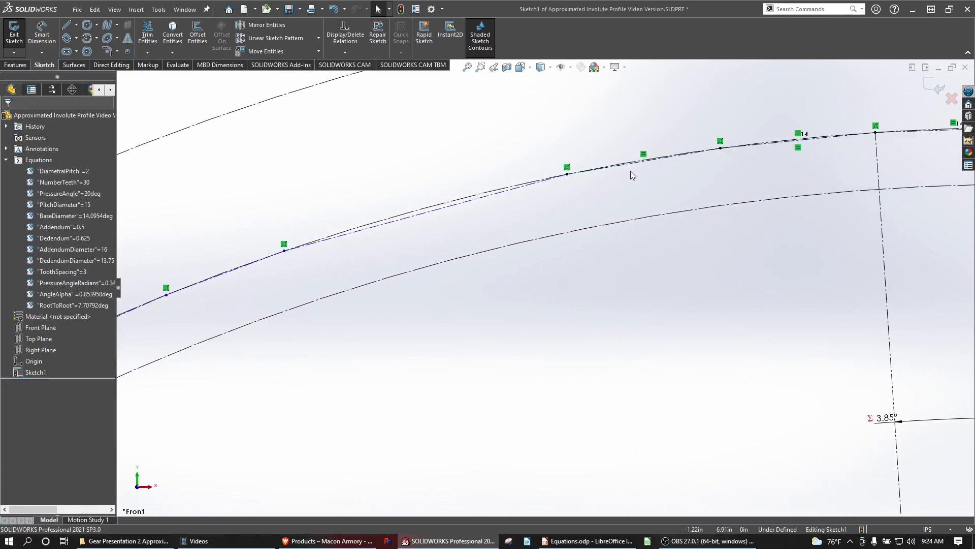
left_click(629, 169)
left_click(431, 212, "ctrl")
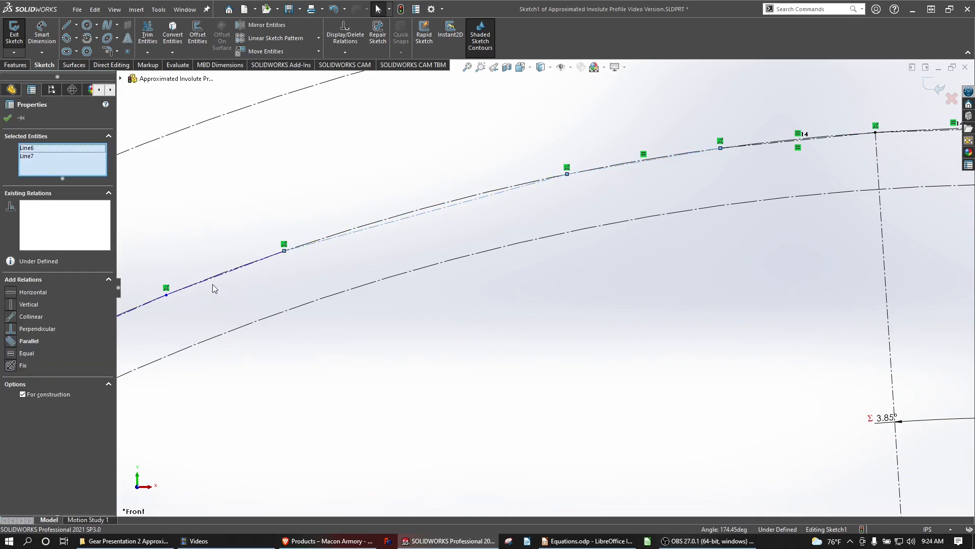
left_click(210, 282, "ctrl")
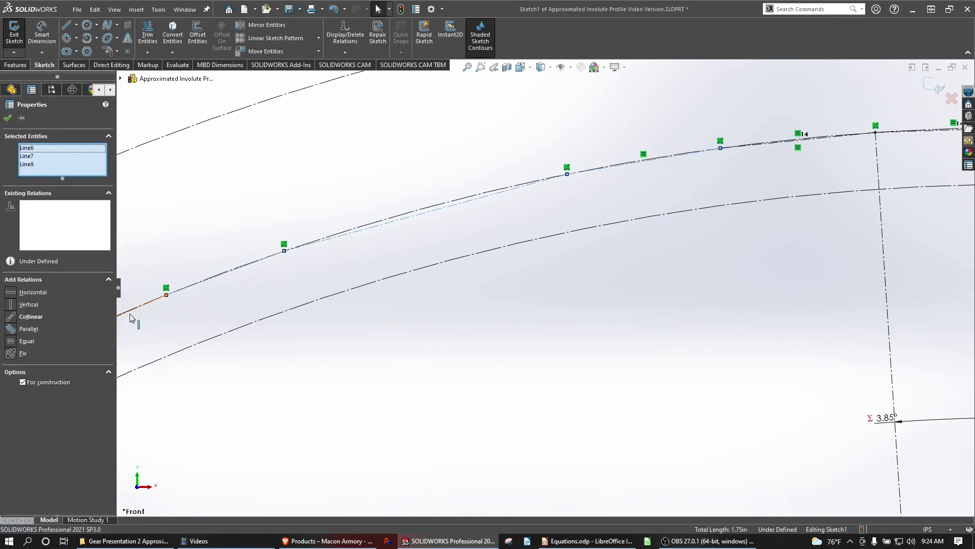
left_click(131, 312, "ctrl")
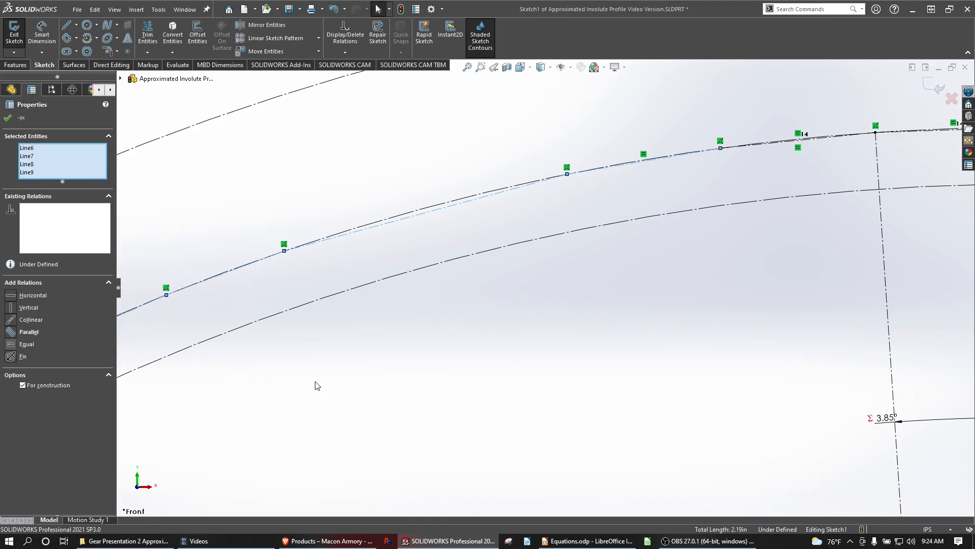
key("q")
- Make the seventh through eleventh chords on the base circle equal in length to the sixth chord
scroll(269, 388, "down", 1)
middle_click_drag(278, 383, 654, 254, "ctrl")
left_click(370, 218)
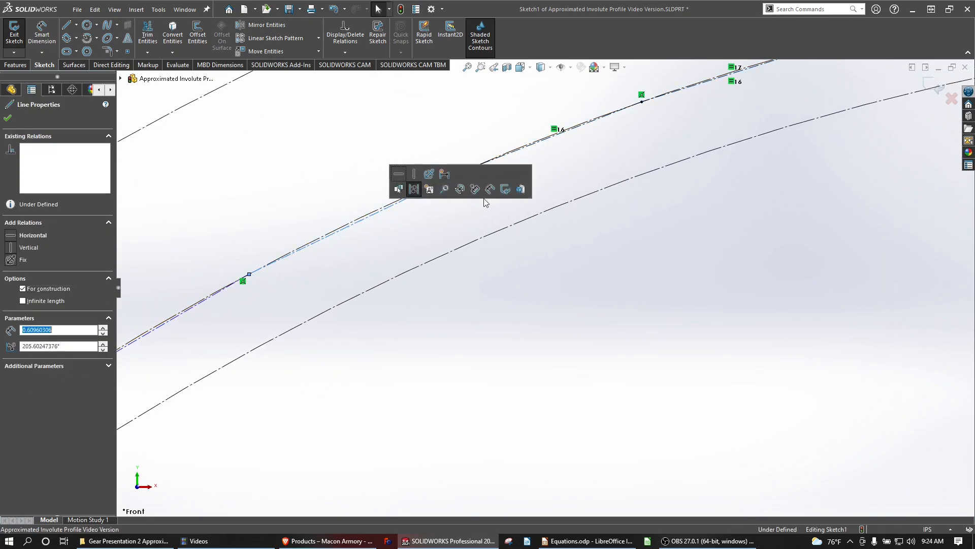
left_click(557, 135, "ctrl")
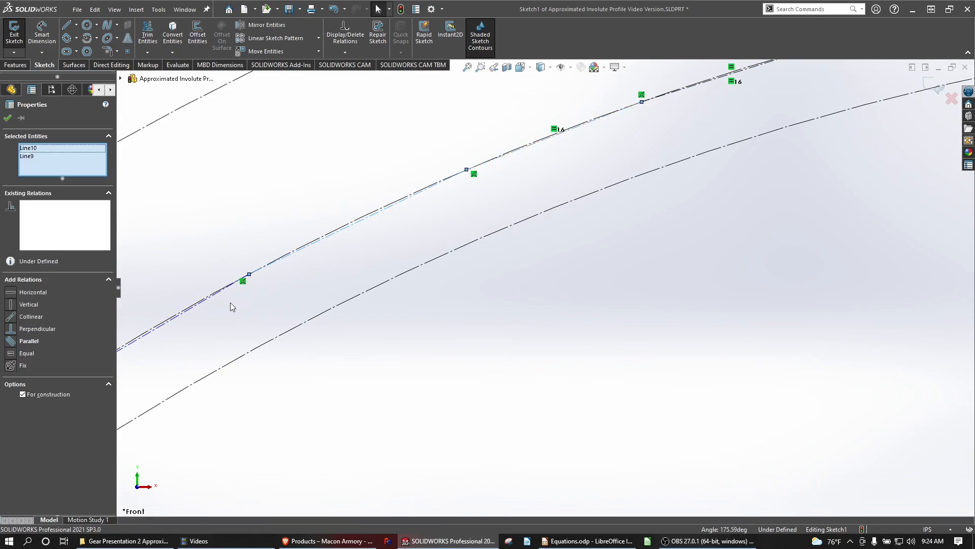
left_click(201, 308, "ctrl")
mouse_move(179, 348)
middle_mouse_down("ctrl")
mouse_move(460, 213)
mouse_move(417, 218)
middle_mouse_up("ctrl")
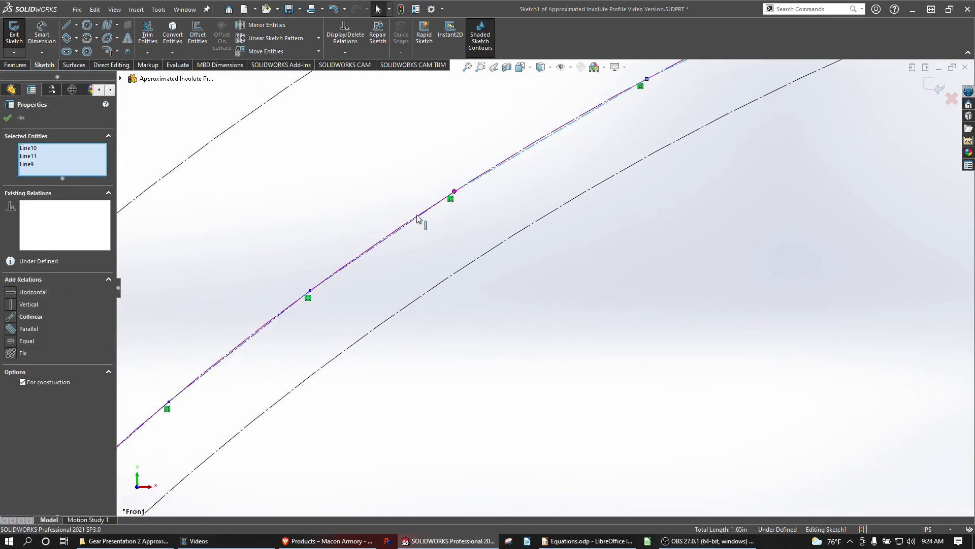
left_click(372, 259, "ctrl")
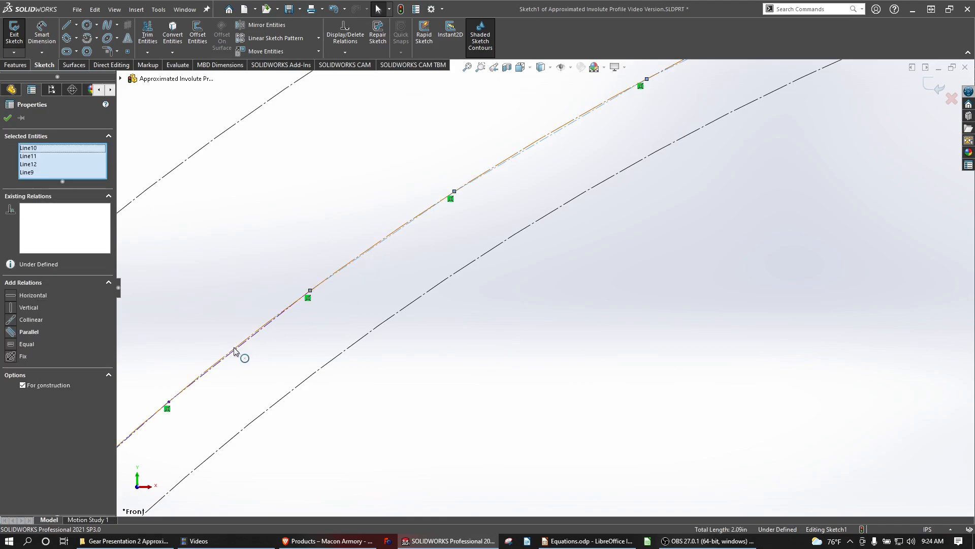
left_click(238, 350, "ctrl")
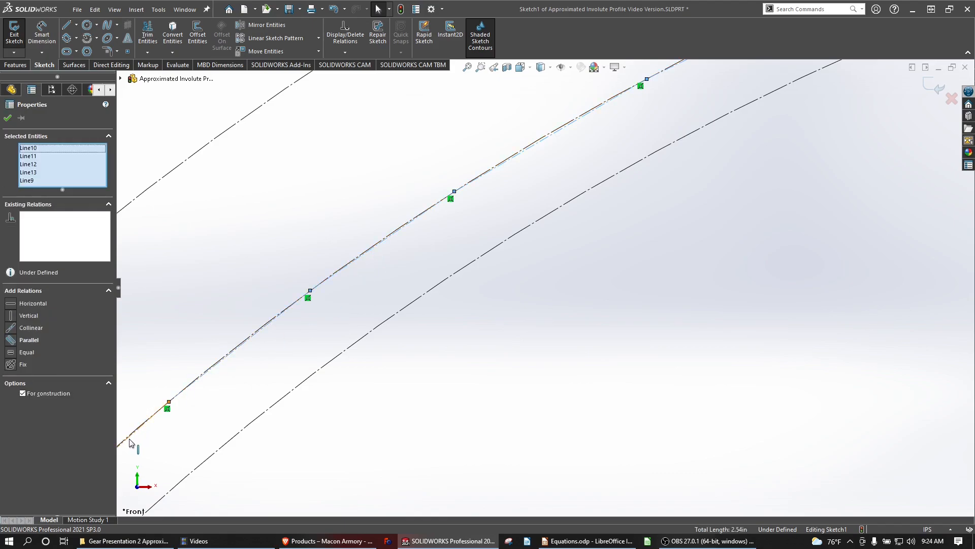
left_click(130, 440, "ctrl")
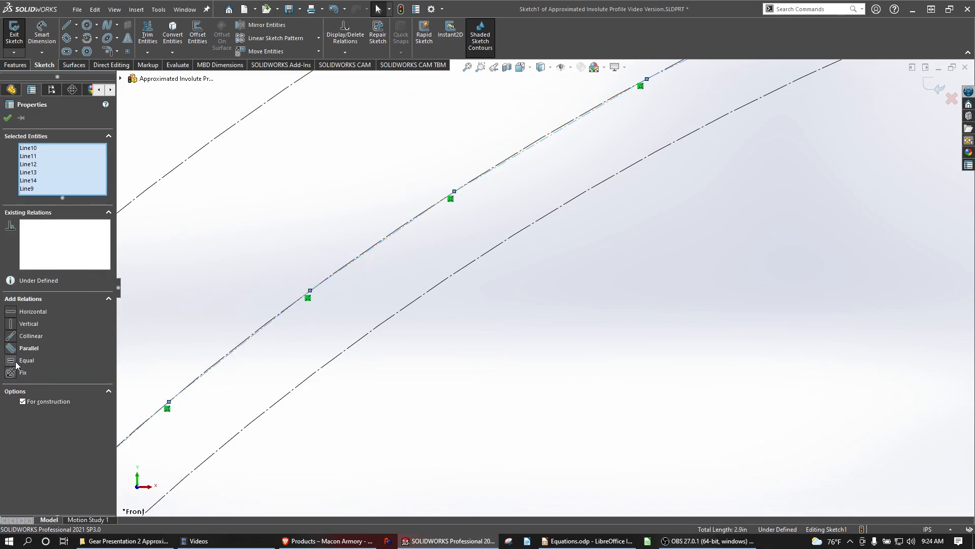
scroll(273, 316, "up", 6)
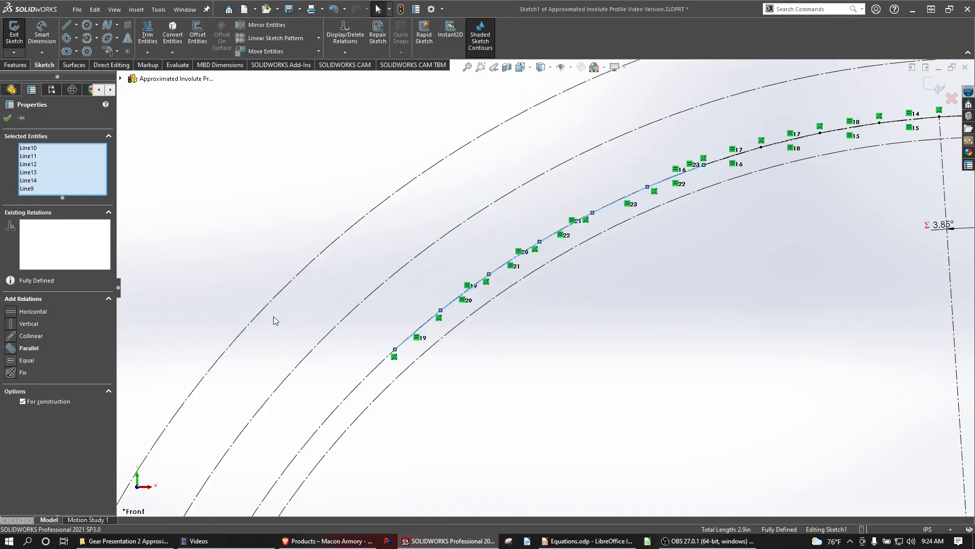
scroll(376, 347, "up", 1)
scroll(592, 338, "up", 1)
left_click(595, 332)
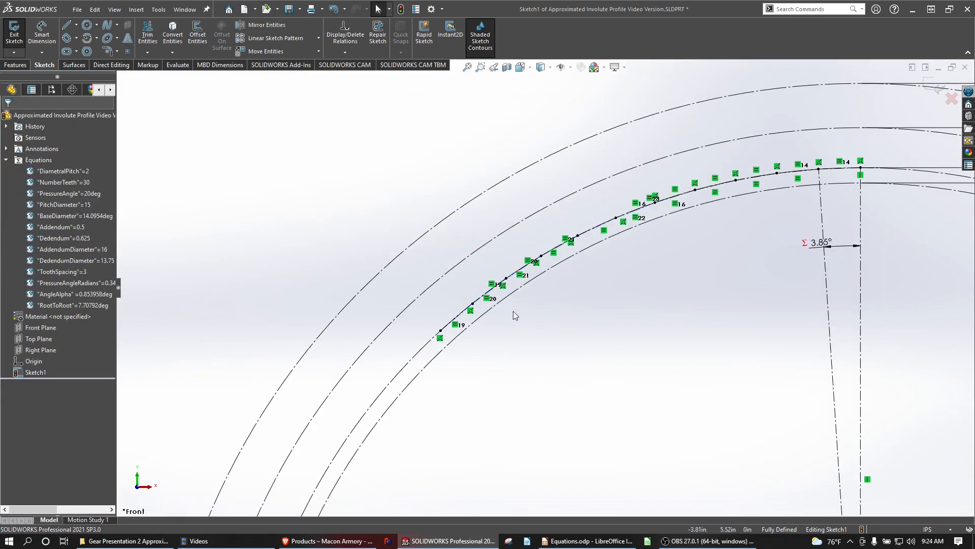
scroll(458, 313, "down", 4)
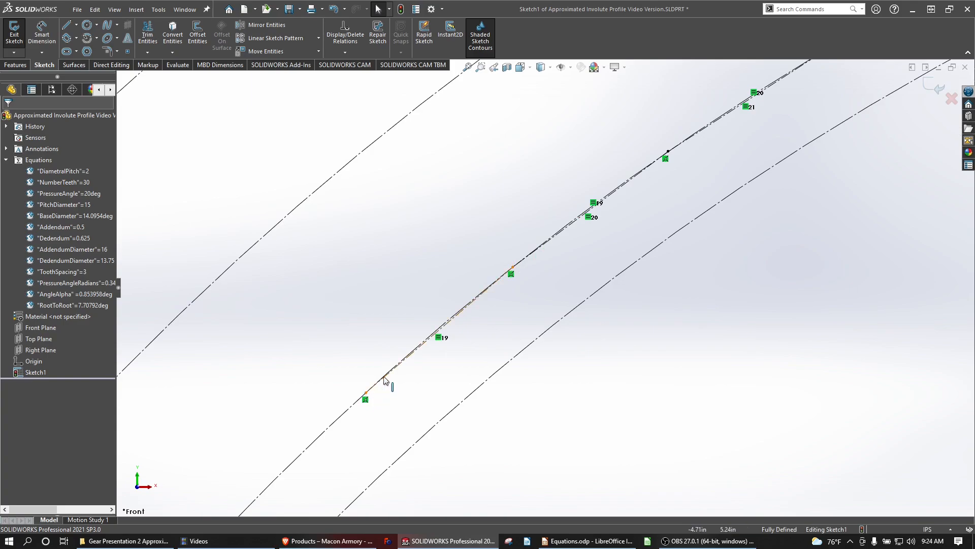
scroll(506, 333, "up", 5)
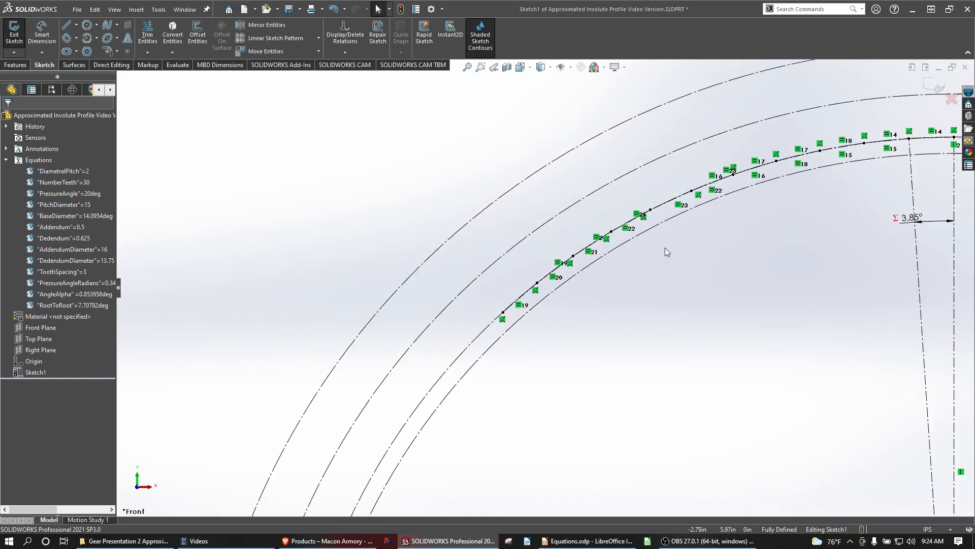
scroll(838, 181, "down", 5)
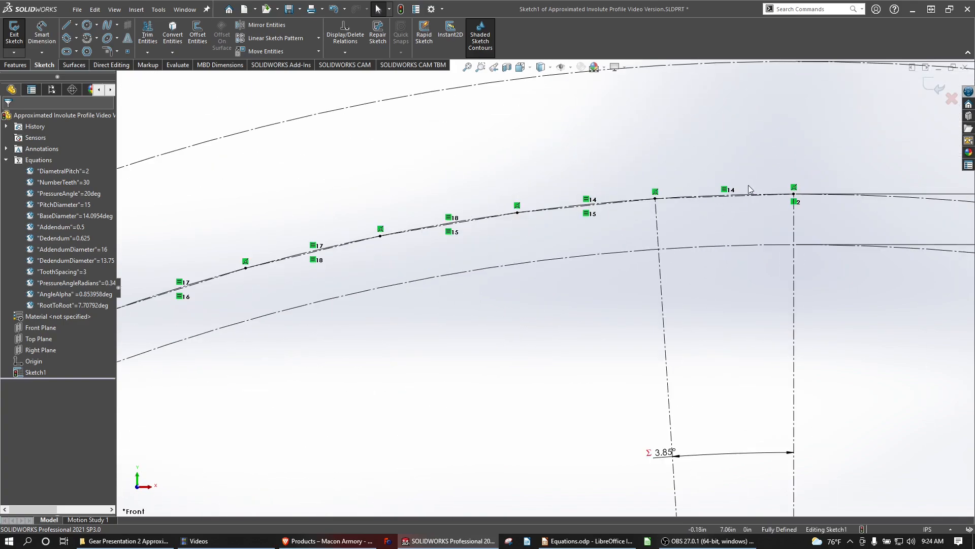
scroll(748, 185, "down", 3)
left_click(76, 26)
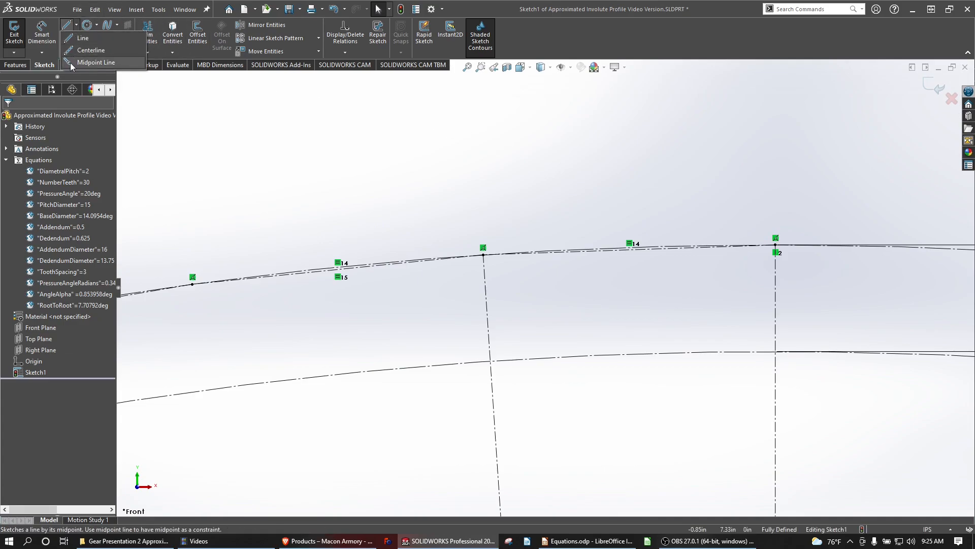
left_click(77, 52)
left_click(483, 255)
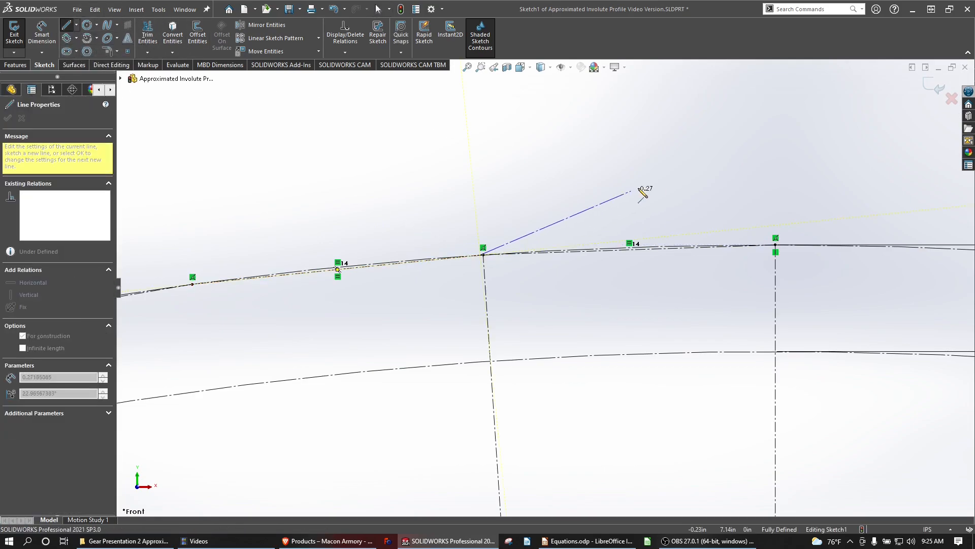
key("Escape")
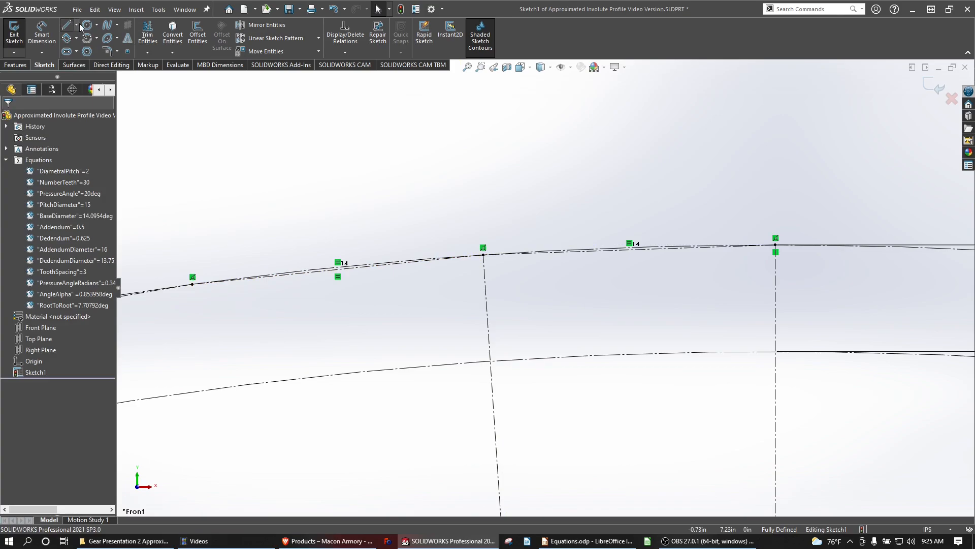
- Sketch four separate centerlines of arbitrary length, angled outward from the ends of the first, second, third and fourth chords
left_click(76, 26)
left_click(78, 53)
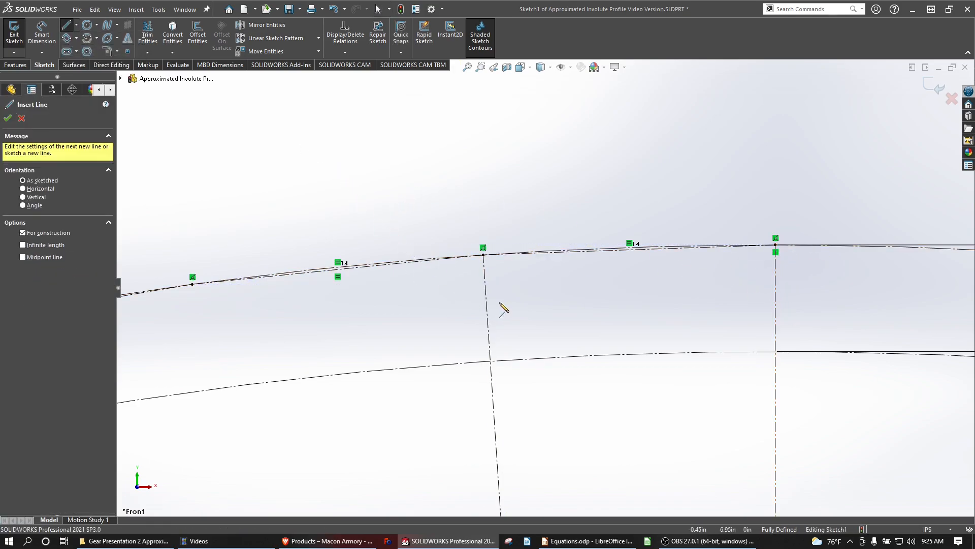
left_click_drag(483, 255, 584, 170)
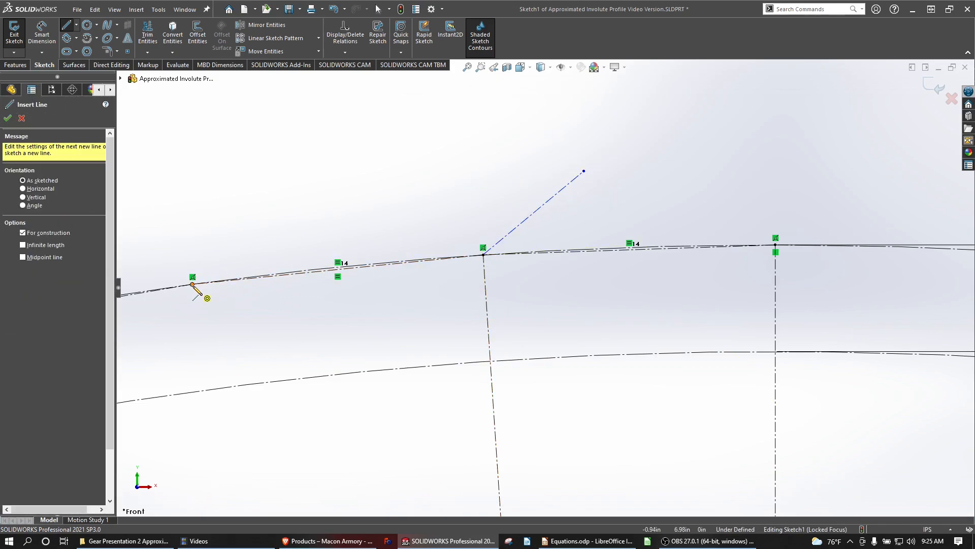
left_click_drag(192, 284, 349, 184)
mouse_move(203, 343)
middle_mouse_down("ctrl")
mouse_move(499, 285)
mouse_move(674, 267)
middle_mouse_up("ctrl")
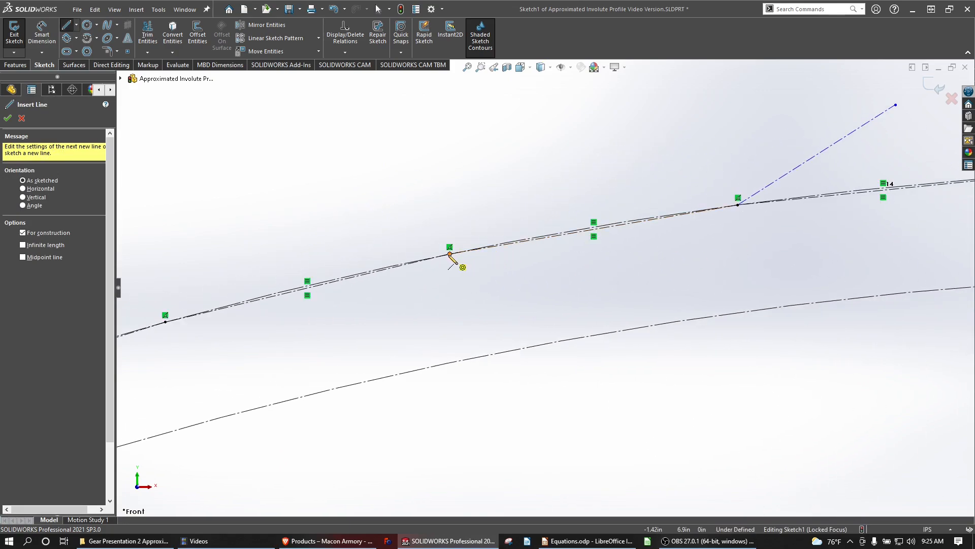
left_click_drag(449, 253, 612, 118)
left_click_drag(165, 321, 362, 169)
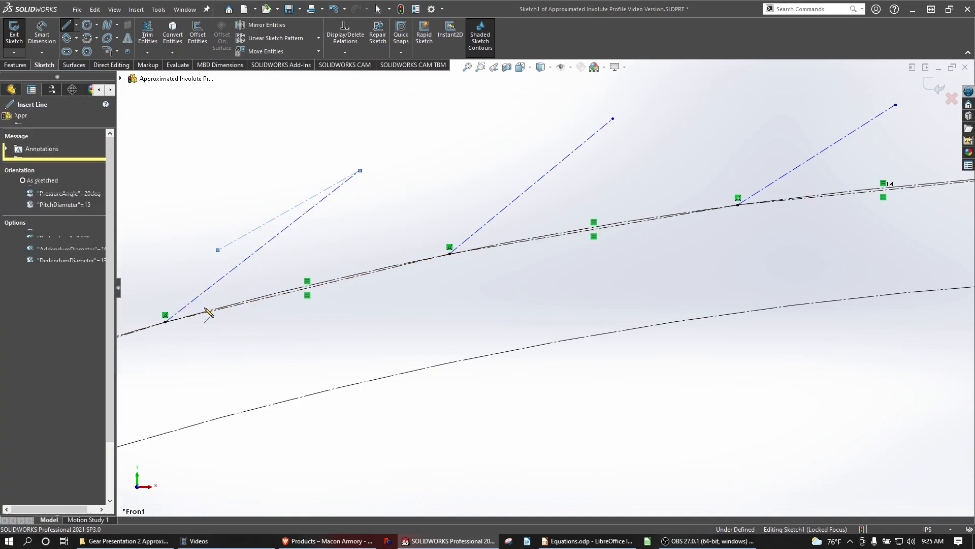
- Sketch separate outward-angled centerlines from the ends of the fifth, sixth and seventh chords on the base circle
middle_click_drag(298, 315, 706, 169, "ctrl")
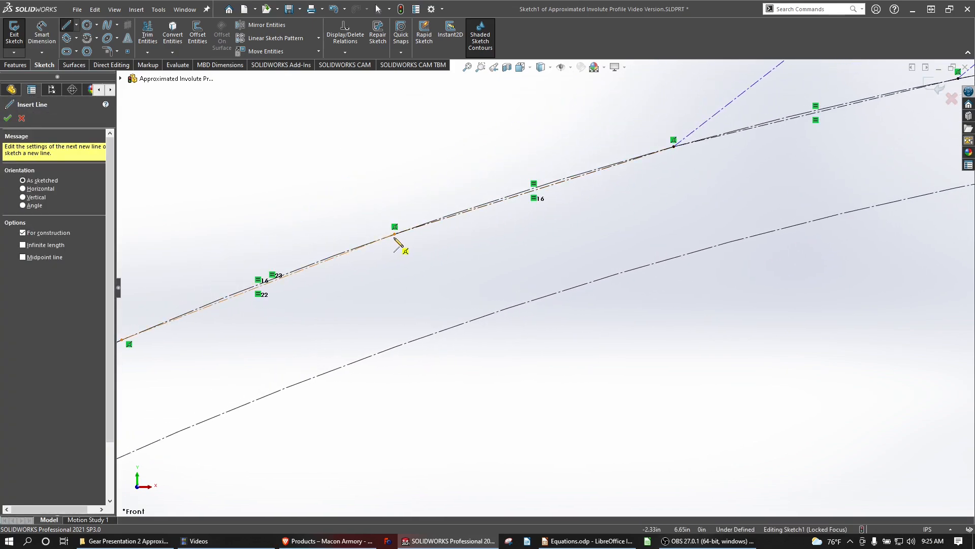
left_click(394, 238)
left_click(509, 76)
key("Escape")
middle_click_drag(202, 353, 596, 231, "ctrl")
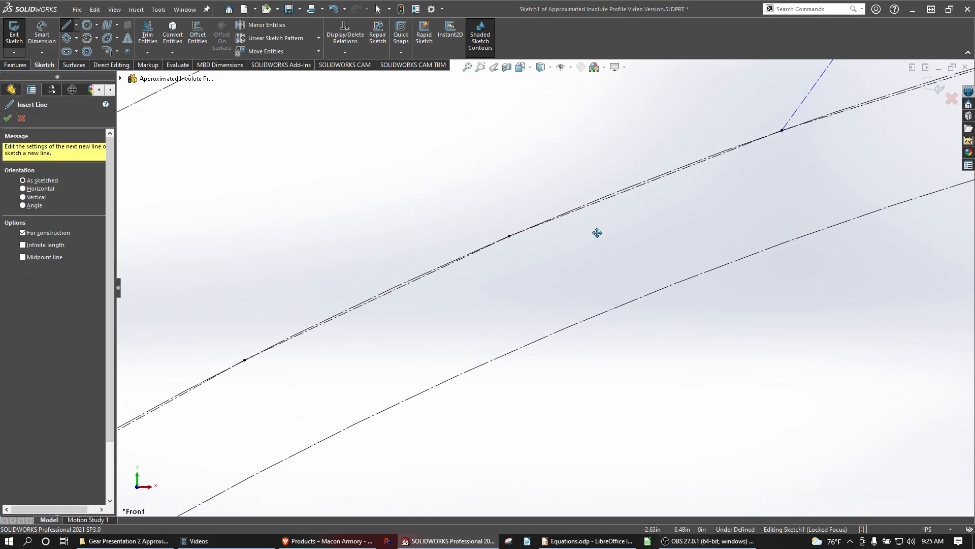
left_click(518, 231)
left_click(559, 145)
key("Escape")
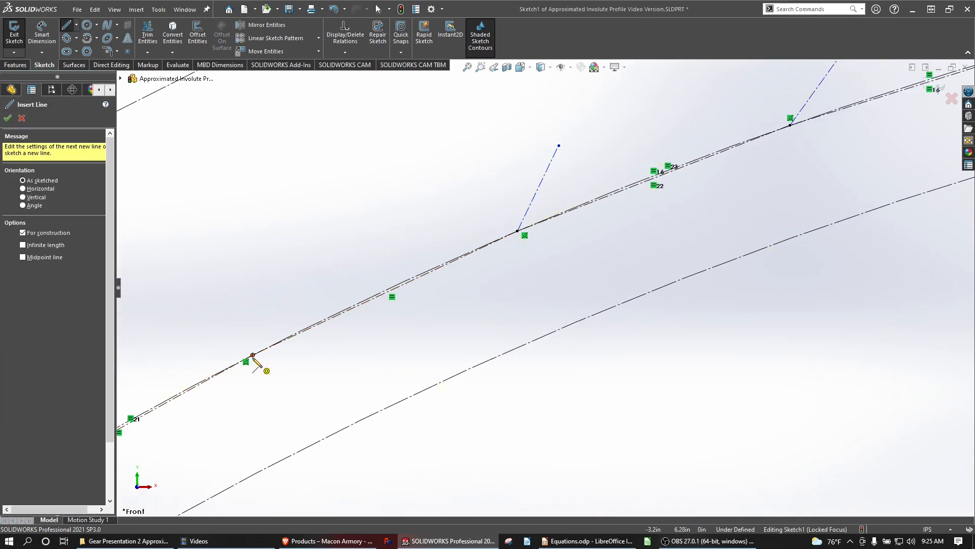
left_click(252, 356)
left_click(331, 233)
key("Escape")
- Sketch separate outward-angled centerlines of arbitrary length from the ends of the eighth and ninth chords
mouse_move(250, 397)
middle_mouse_down("ctrl")
mouse_move(337, 363)
mouse_move(639, 201)
middle_mouse_up("ctrl")
left_click(394, 302)
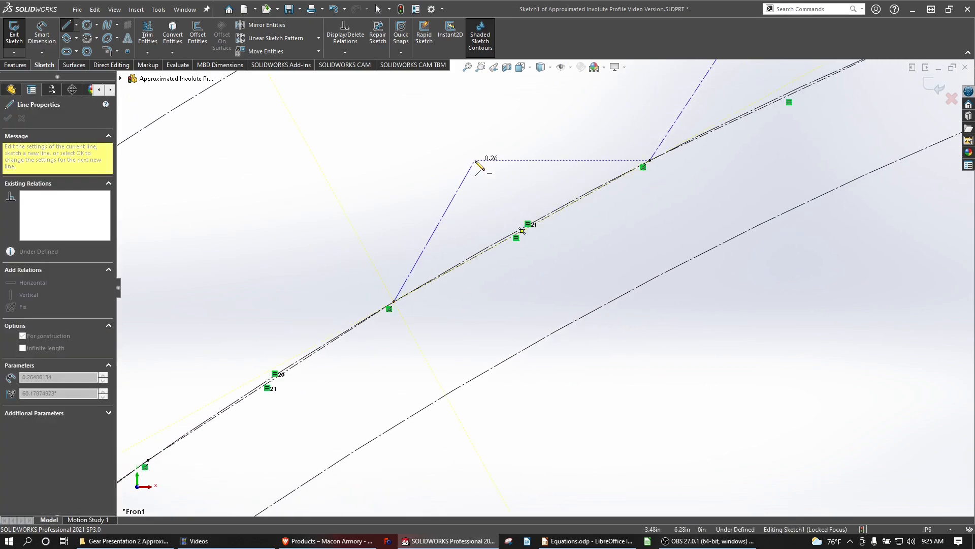
left_click(474, 160)
key("Escape")
mouse_move(219, 472)
middle_mouse_down("ctrl")
mouse_move(470, 316)
mouse_move(480, 320)
middle_mouse_up("ctrl")
left_click(409, 308)
left_click(478, 171)
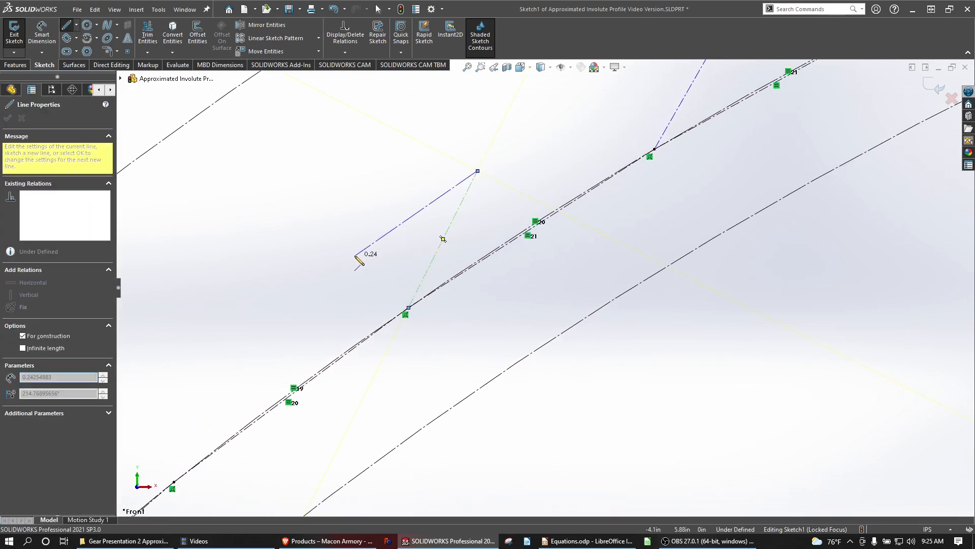
key("Escape")
- Sketch a short outward-angled centerline from the end of the tenth chord on the base circle
mouse_move(284, 398)
middle_mouse_down()
mouse_move(371, 285)
mouse_move(366, 294)
middle_mouse_up()
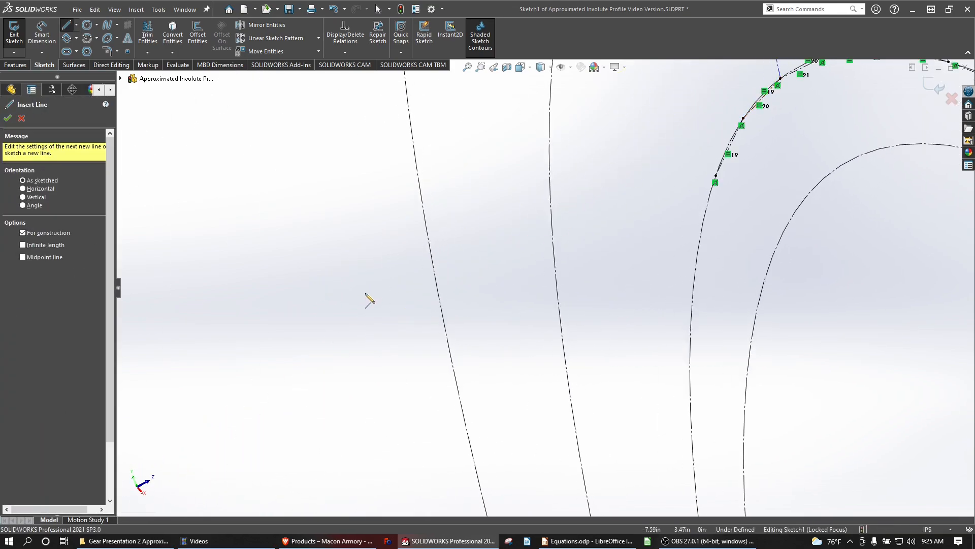
key("ctrl+8")
scroll(352, 207, "up", 3)
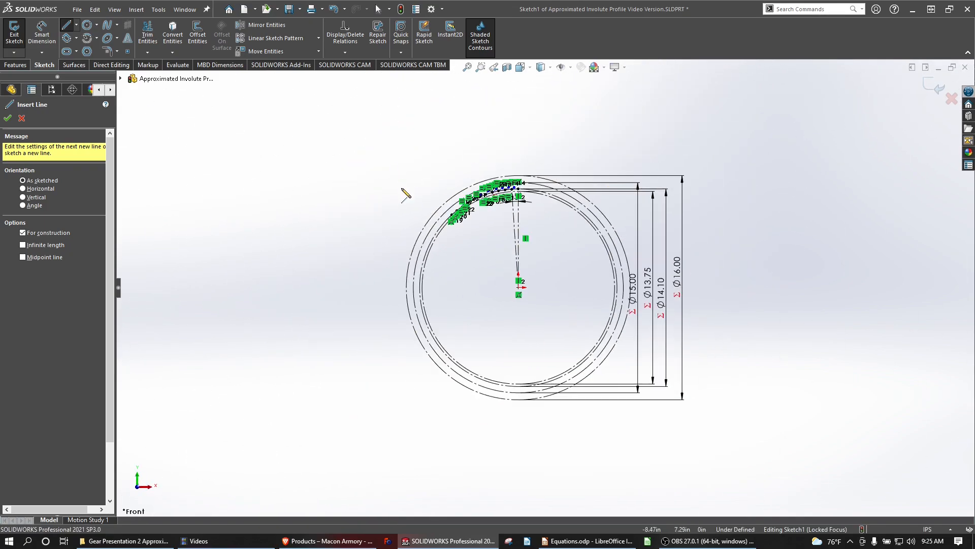
scroll(401, 190, "down", 4)
scroll(528, 287, "down", 6)
scroll(502, 209, "up", 3)
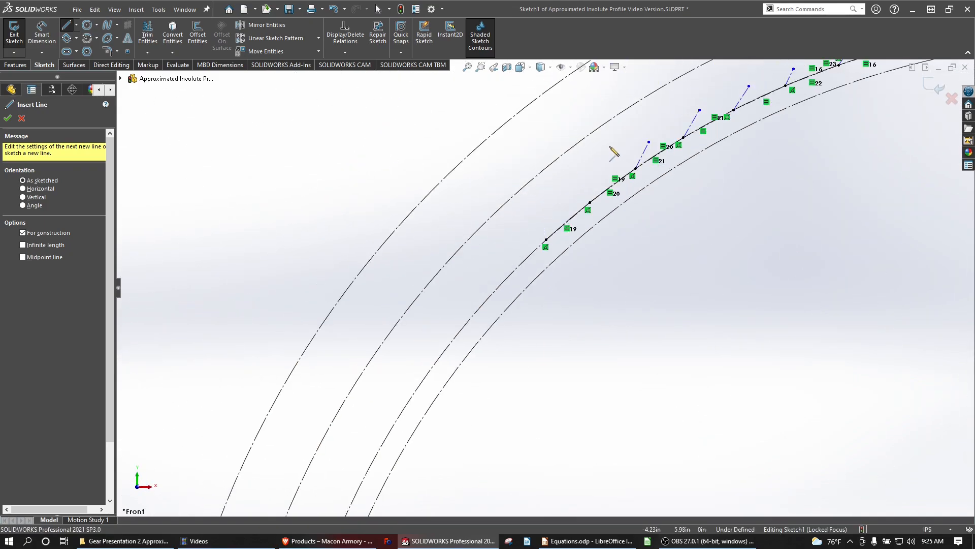
scroll(605, 168, "down", 2)
scroll(553, 244, "up", 2)
scroll(555, 247, "down", 3)
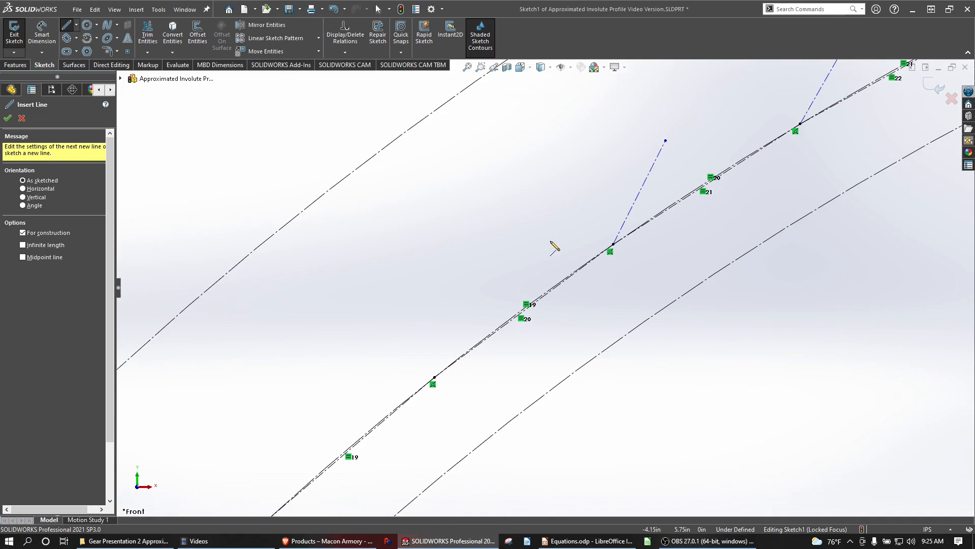
left_click(434, 375)
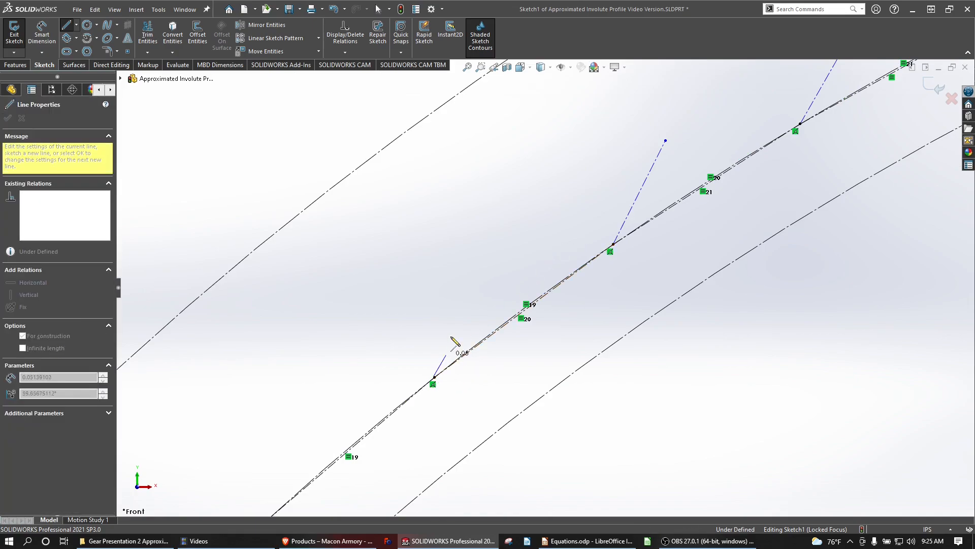
left_click(466, 292)
key("Escape")
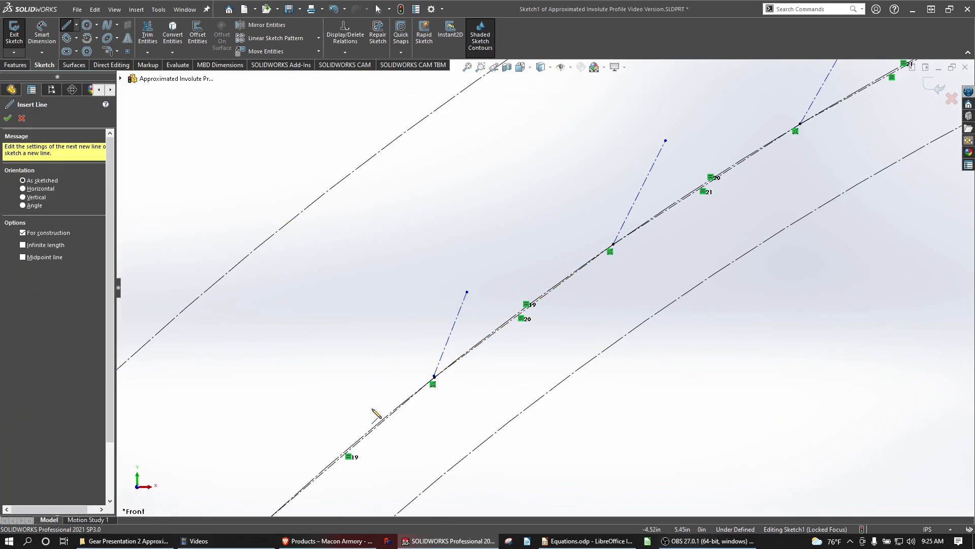
- Sketch a separate outward centerline from the end of the eleventh and last chord
scroll(338, 447, "up", 2)
left_click(350, 449)
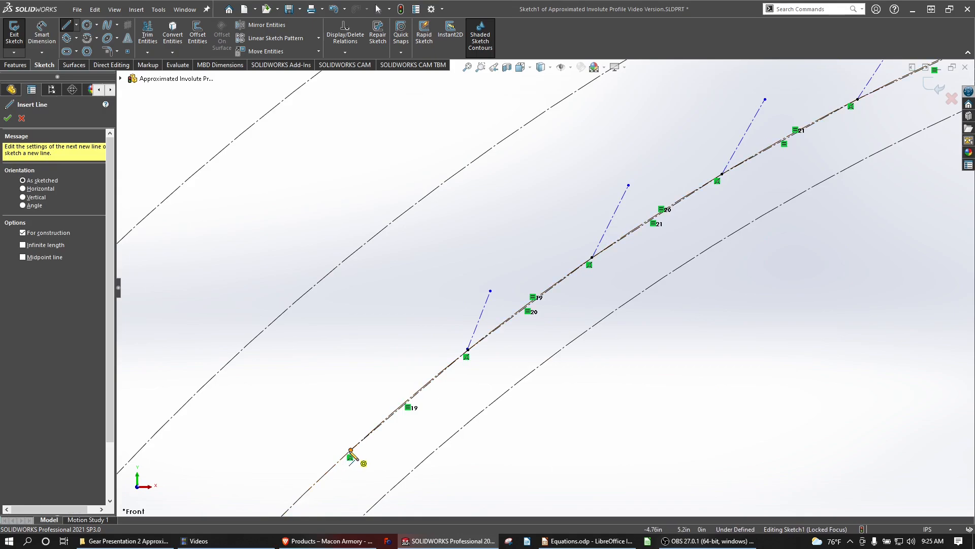
left_click(360, 330)
key("Escape")
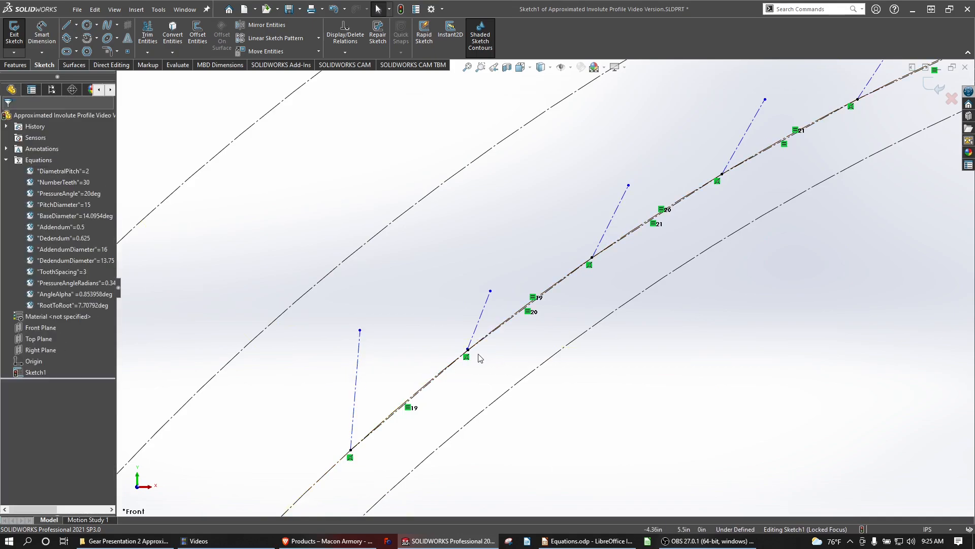
key("Escape")
- Join the loose lower endpoint of the tenth outward centerline to the end point of the tenth chord
scroll(474, 294, "down", 5)
left_click(464, 211)
left_click(458, 201, "ctrl")
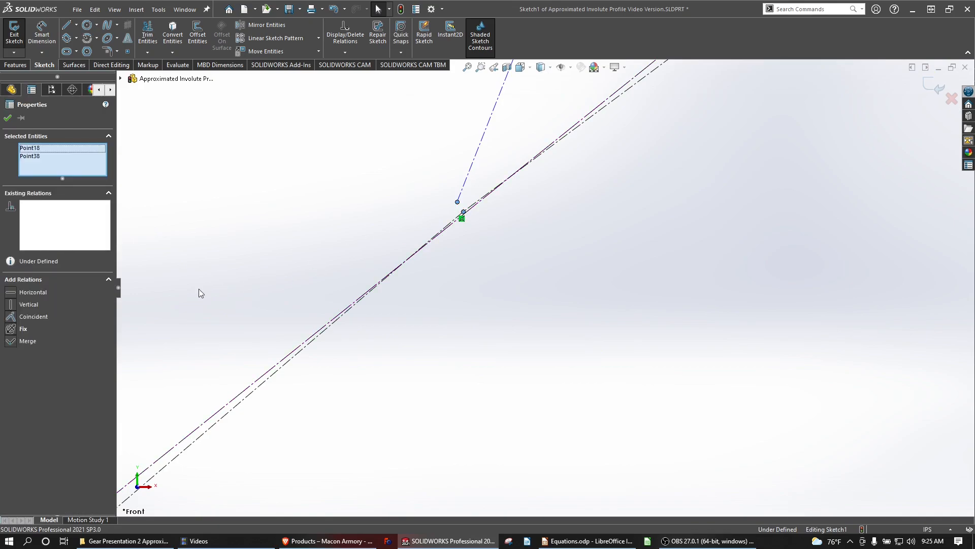
left_click(262, 273)
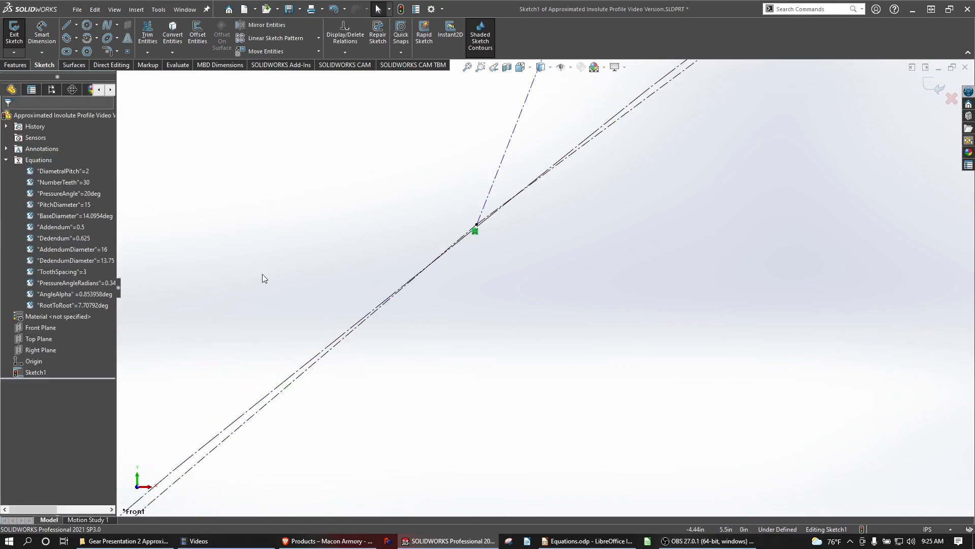
- Make the centerline from the end of the first chord tangent to the base circle
scroll(262, 273, "up", 8)
scroll(635, 256, "down", 8)
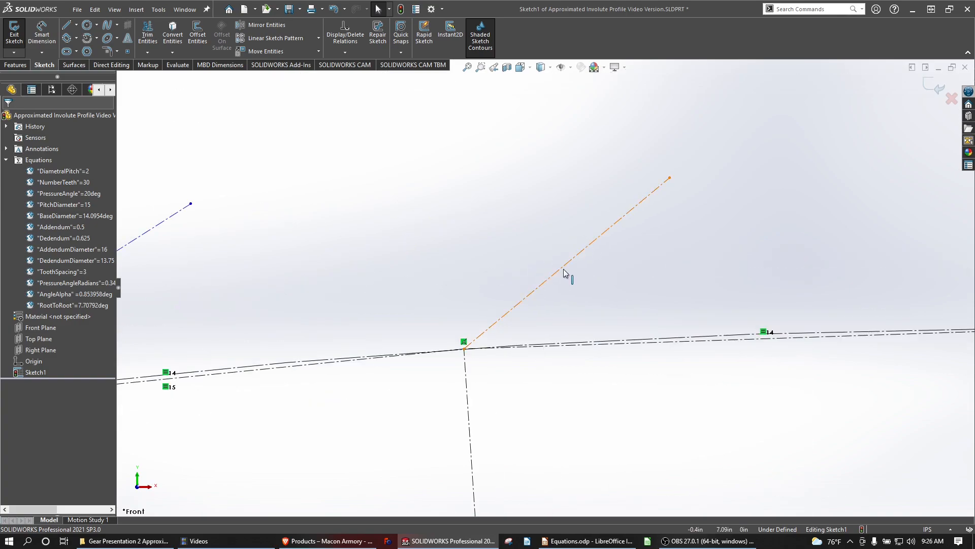
left_click(564, 273)
left_click(625, 342, "ctrl")
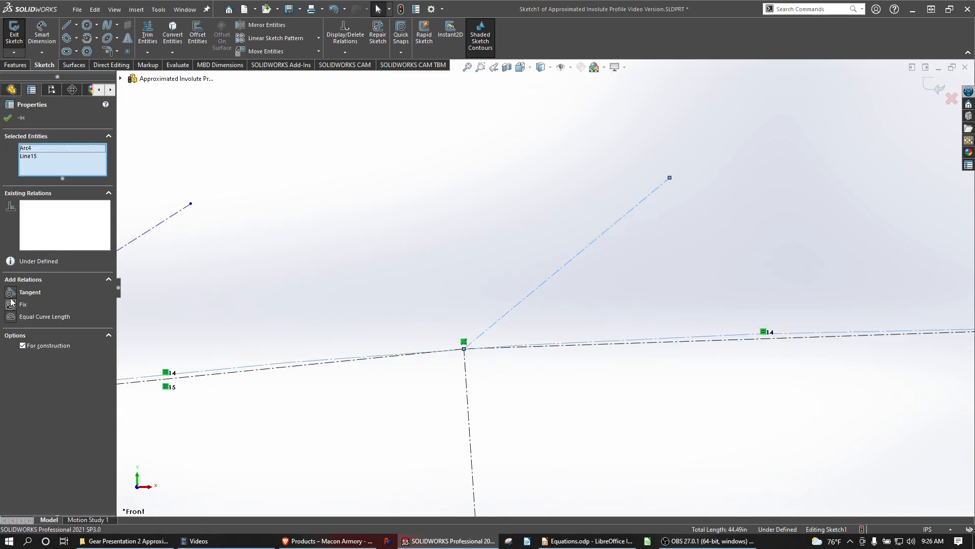
left_click(367, 281)
- Add tangent relations between the base circle and the centerlines from the ends of the second and third chords
scroll(352, 290, "up", 3)
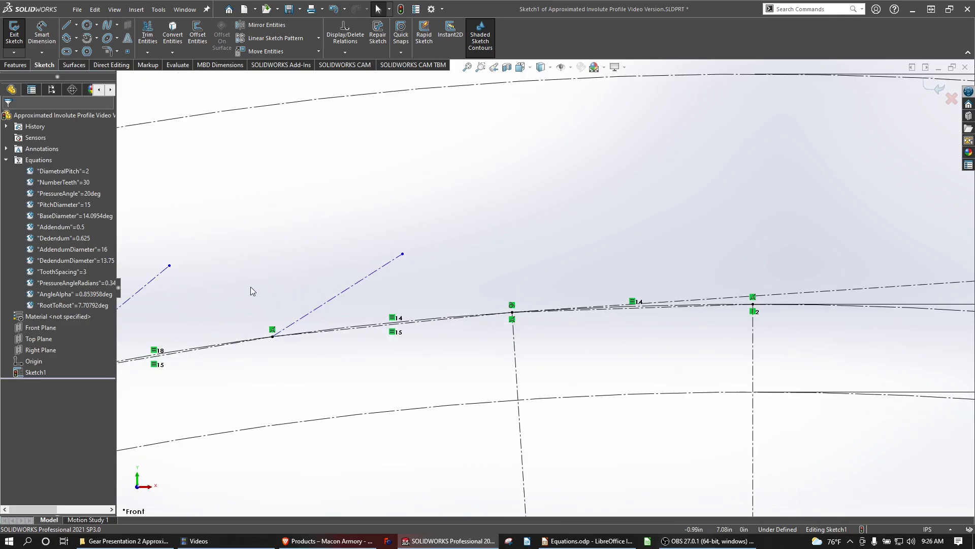
left_click(344, 297)
left_click(344, 329, "ctrl")
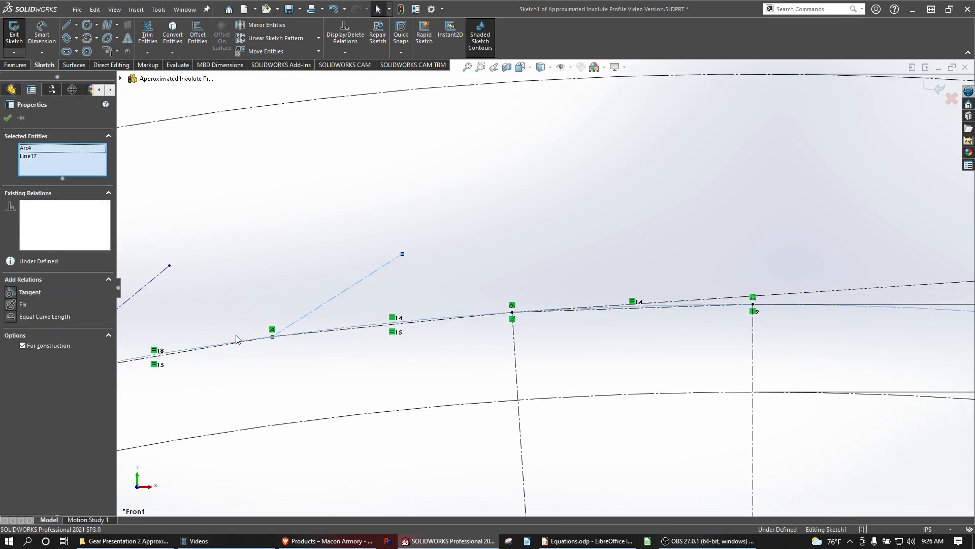
left_click(218, 324)
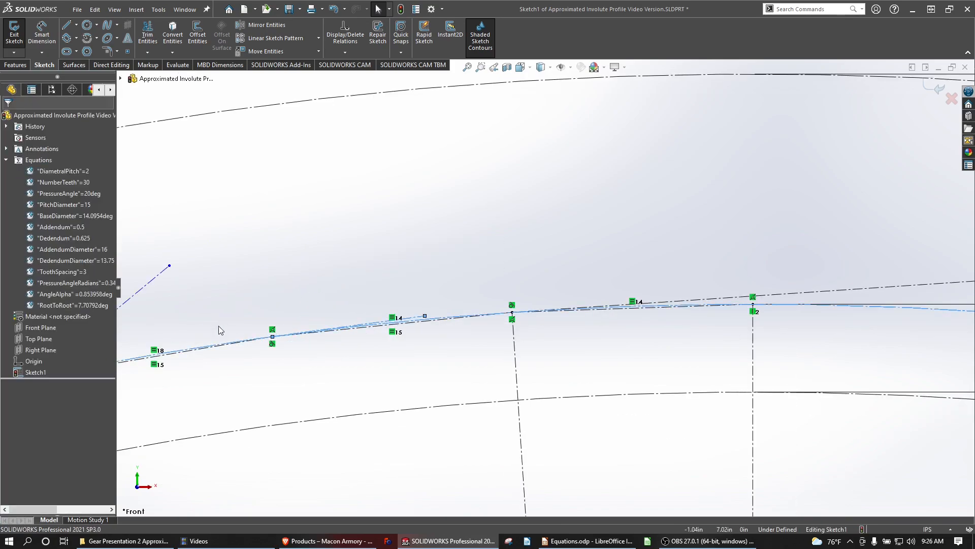
middle_click_drag(218, 324, 398, 282, "ctrl")
left_click(355, 281)
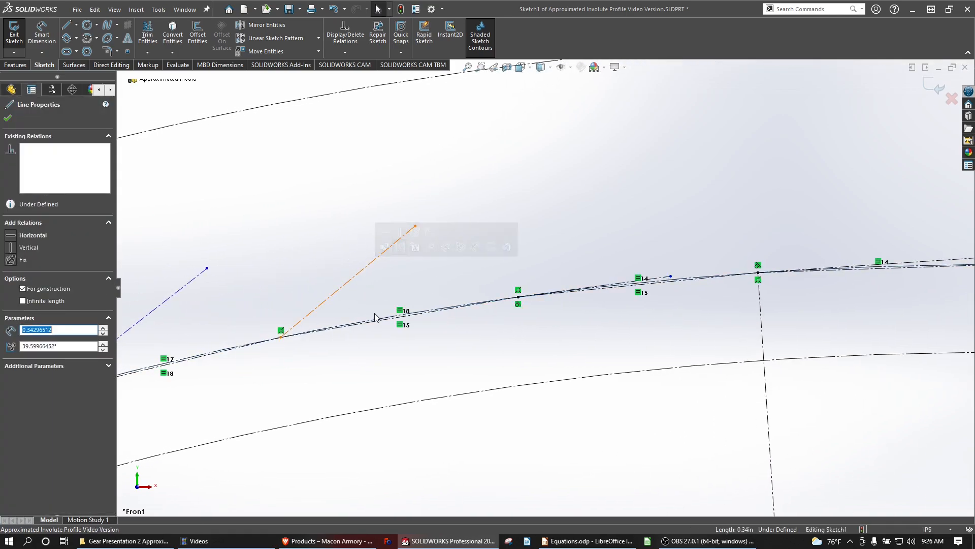
left_click(374, 321, "ctrl")
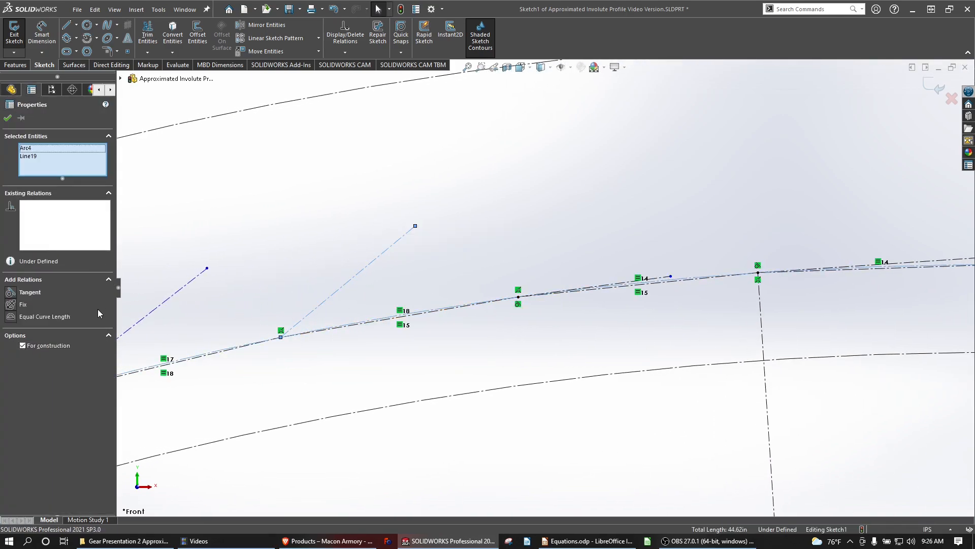
left_click(61, 292)
- Make the centerline from the end of the fourth chord tangent to the base circle
middle_click_drag(239, 313, 502, 251, "ctrl")
left_click(464, 210)
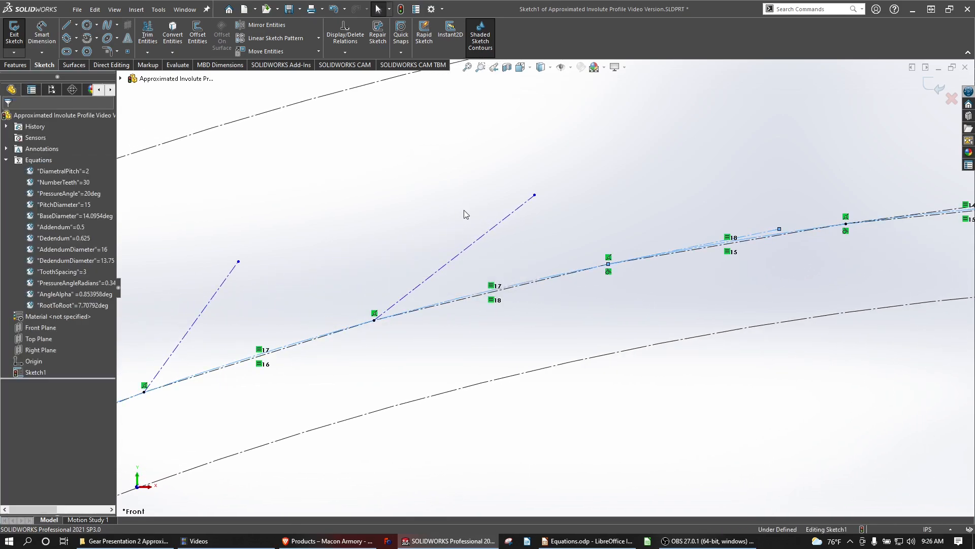
left_click(468, 255)
left_click(457, 300, "ctrl")
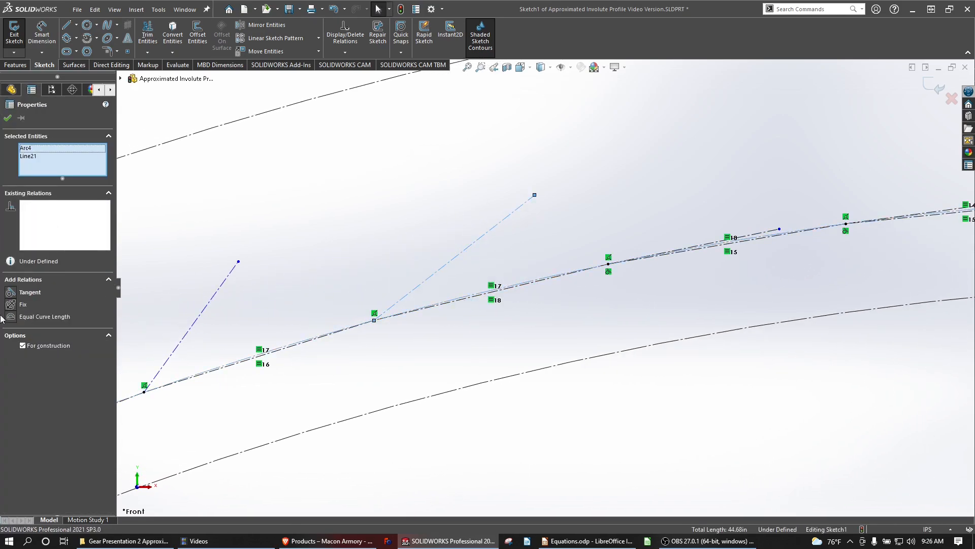
left_click(13, 297)
left_click(290, 312)
- Make the centerline from the end of the fifth chord tangent to the base circle
left_click(199, 318)
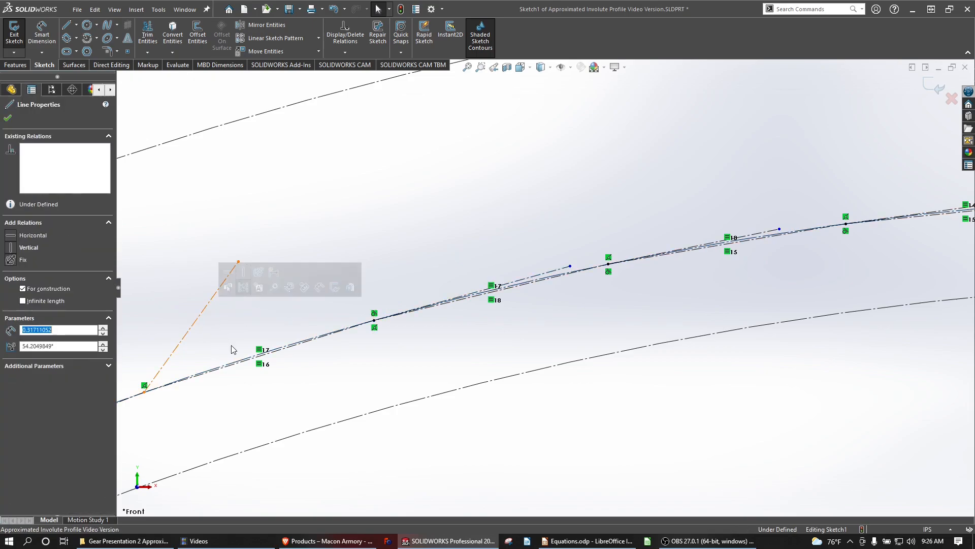
left_click(249, 361, "ctrl")
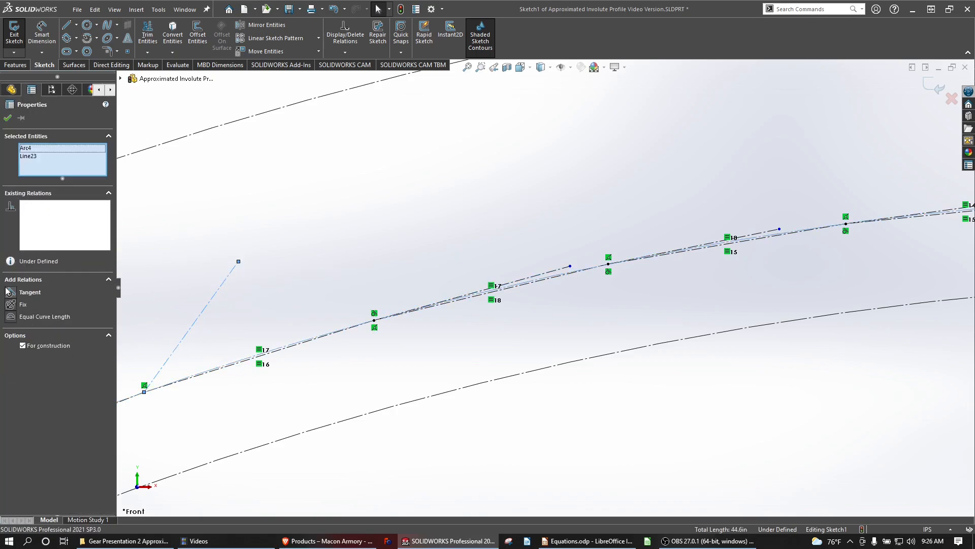
left_click(30, 292)
left_click(191, 301)
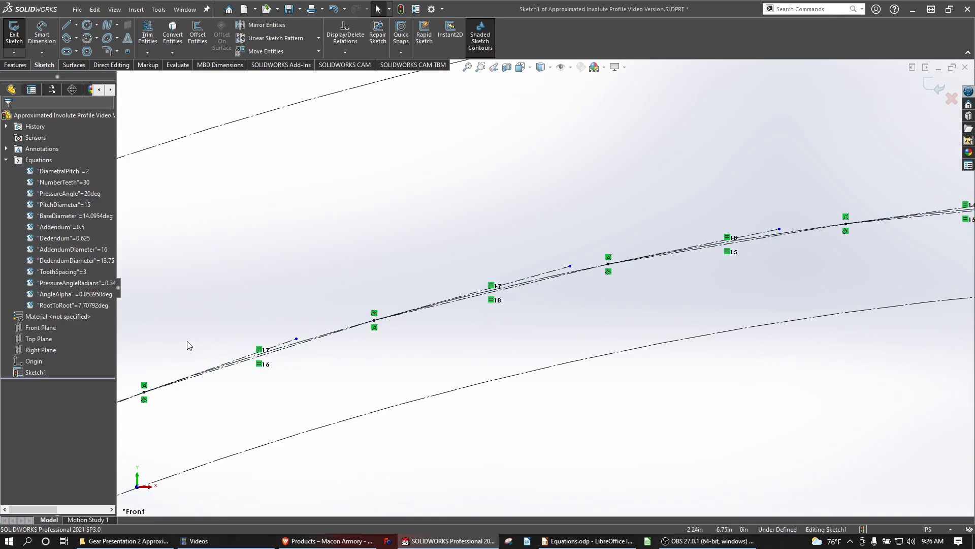
- Make the centerline from the end of the sixth chord tangent to the base circle
mouse_move(197, 338)
middle_mouse_down()
mouse_move(341, 279)
mouse_move(330, 298)
middle_mouse_up()
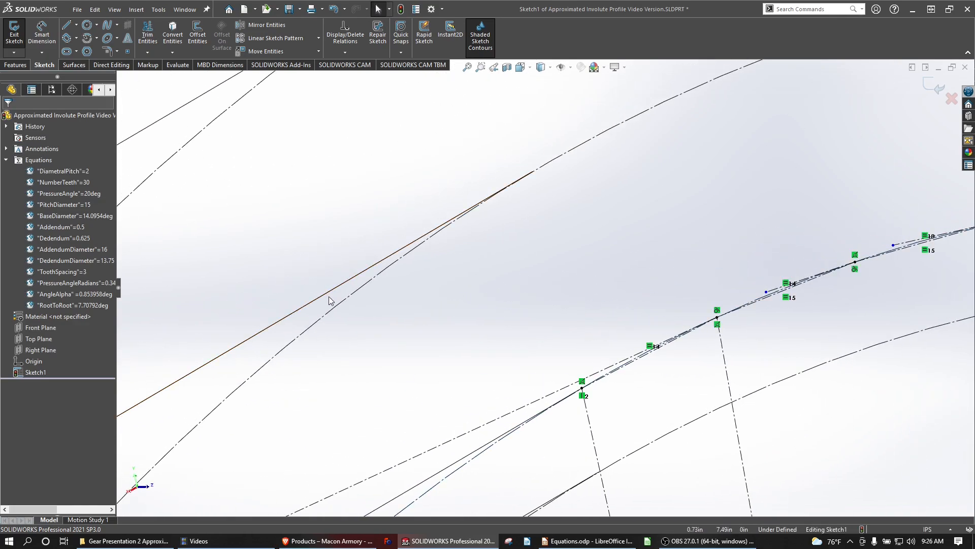
key("ctrl+8")
scroll(396, 178, "down", 10)
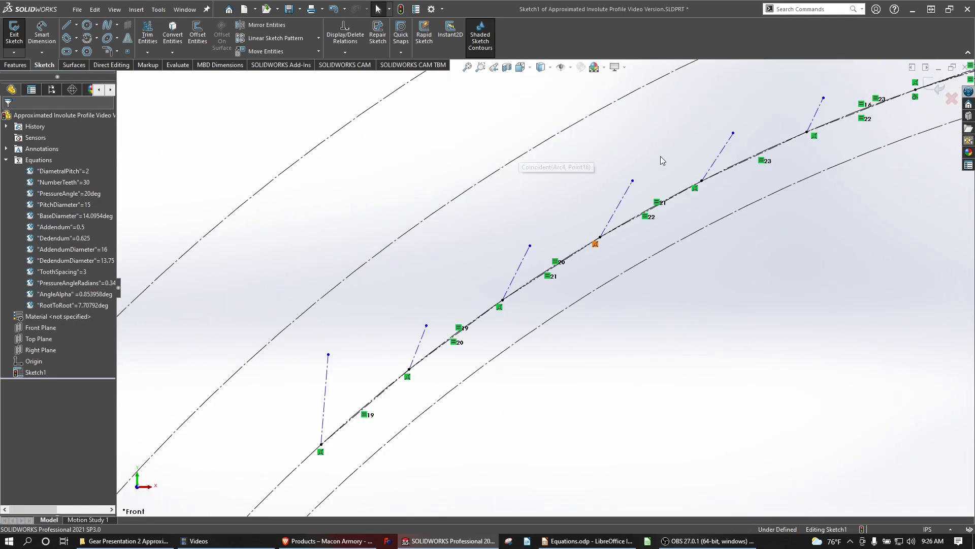
scroll(661, 156, "down", 2)
scroll(711, 228, "down", 3)
scroll(573, 256, "down", 6)
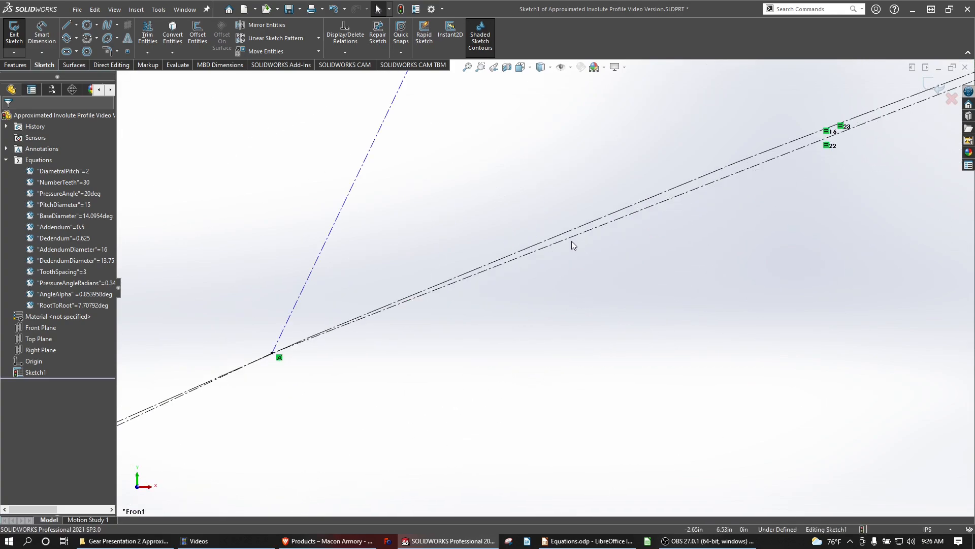
left_click(570, 231)
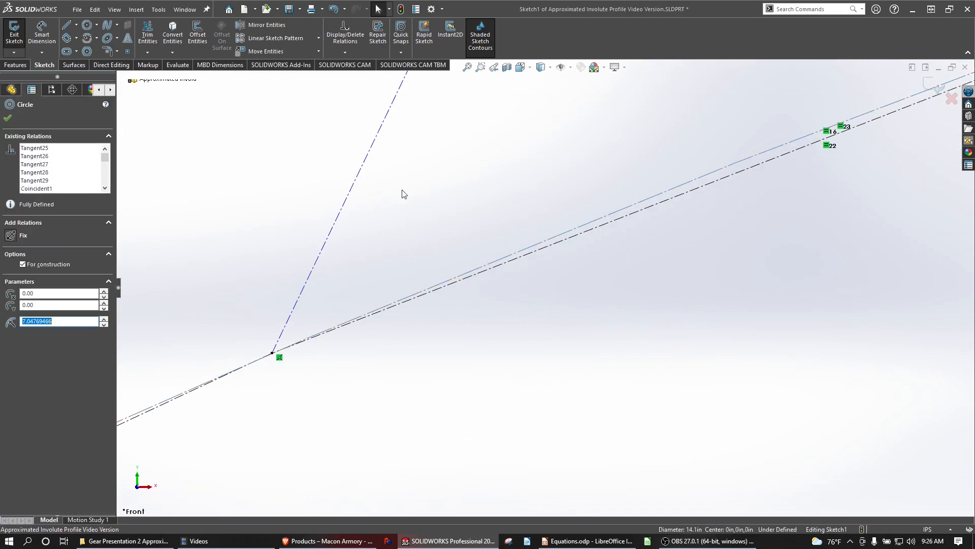
left_click(363, 180, "ctrl")
left_click(332, 424)
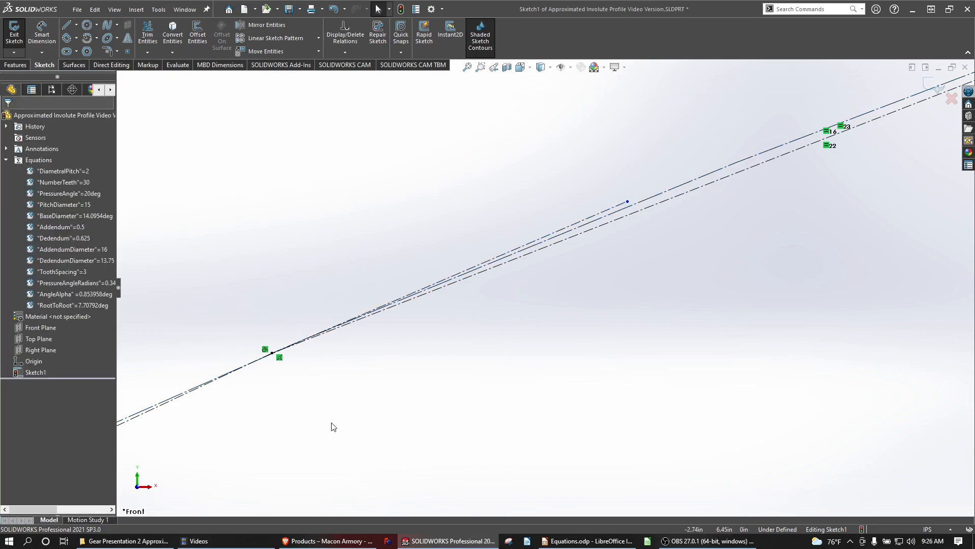
- Add a tangent relation between the base circle and the centerline from the end of the seventh chord
scroll(327, 418, "down", 5)
scroll(400, 347, "up", 5)
scroll(501, 251, "down", 4)
scroll(526, 256, "down", 4)
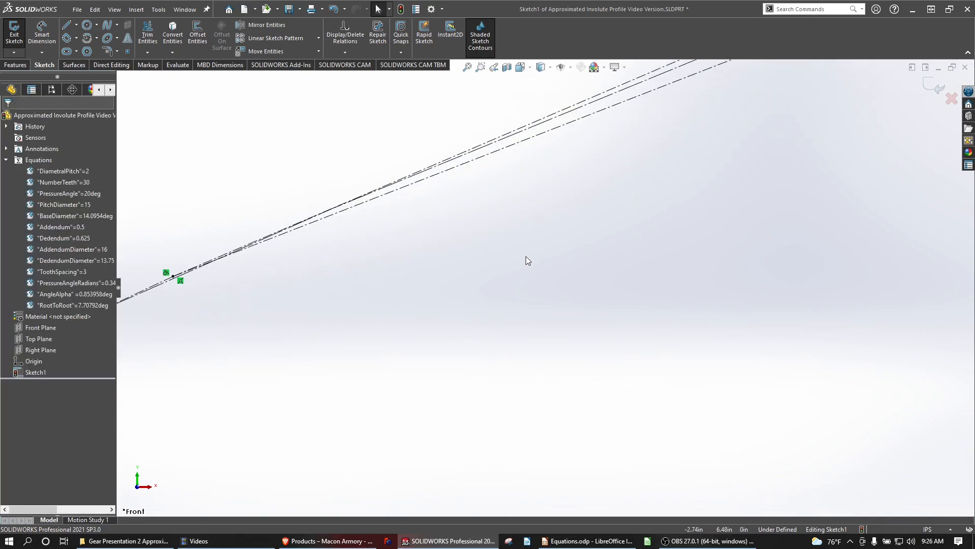
scroll(508, 261, "up", 8)
scroll(501, 266, "up", 3)
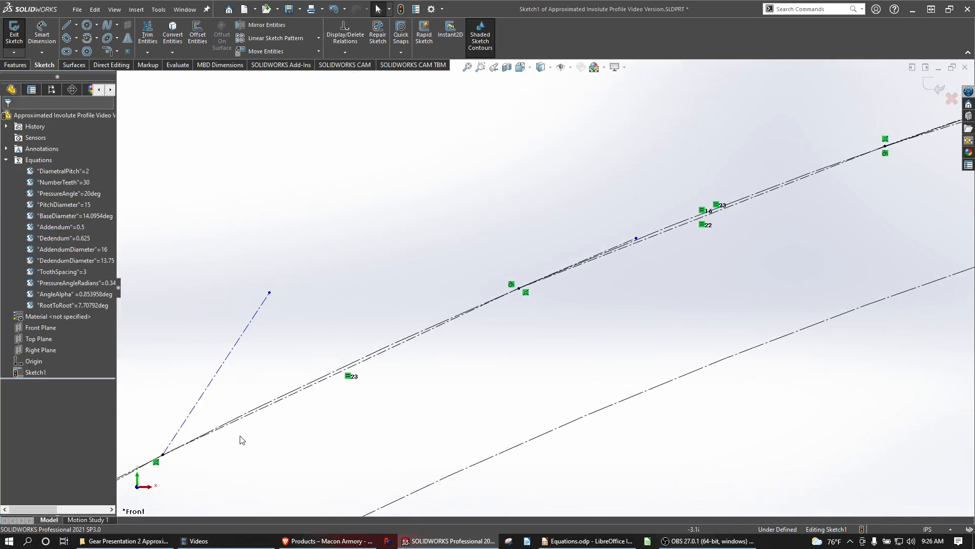
middle_click_drag(204, 452, 388, 345, "ctrl")
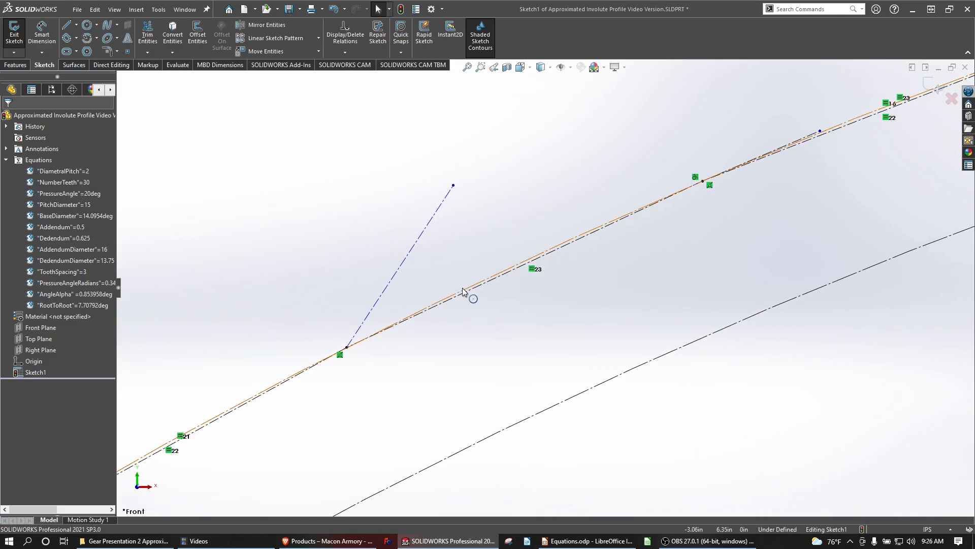
left_click(464, 288)
left_click(399, 267, "ctrl")
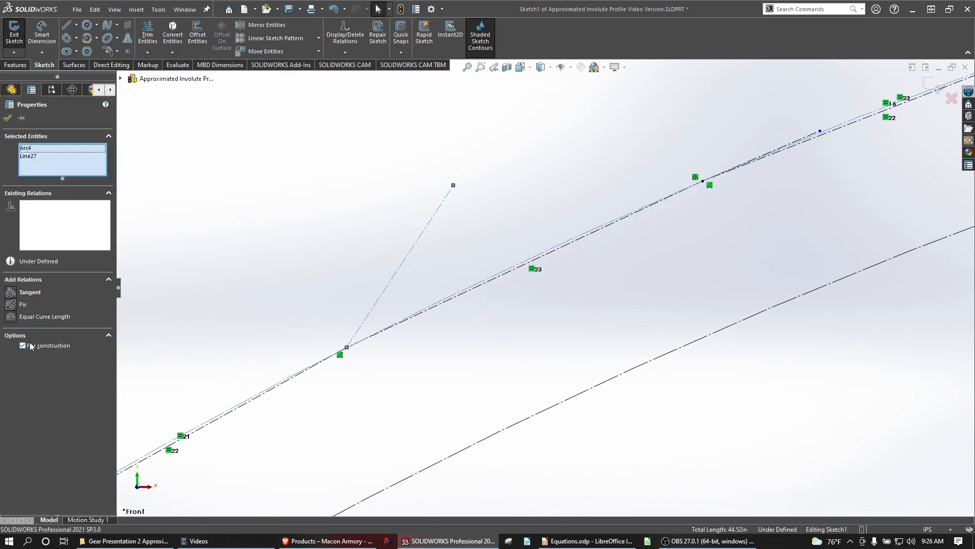
left_click(29, 292)
left_click(234, 322)
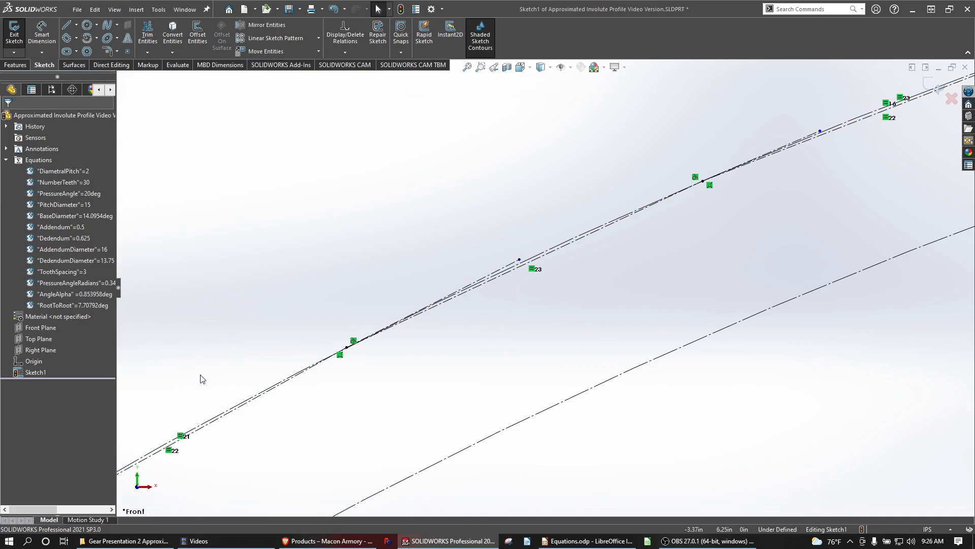
- Make the centerline from the end of the eighth chord tangent to the base circle
mouse_move(210, 366)
middle_mouse_down("ctrl")
mouse_move(559, 207)
mouse_move(595, 180)
middle_mouse_up("ctrl")
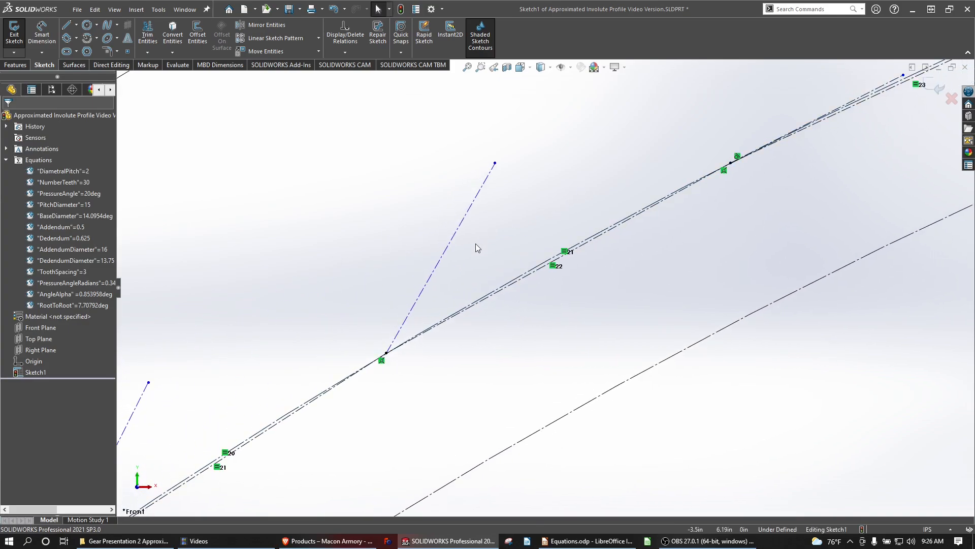
left_click(518, 276)
left_click(447, 246, "ctrl")
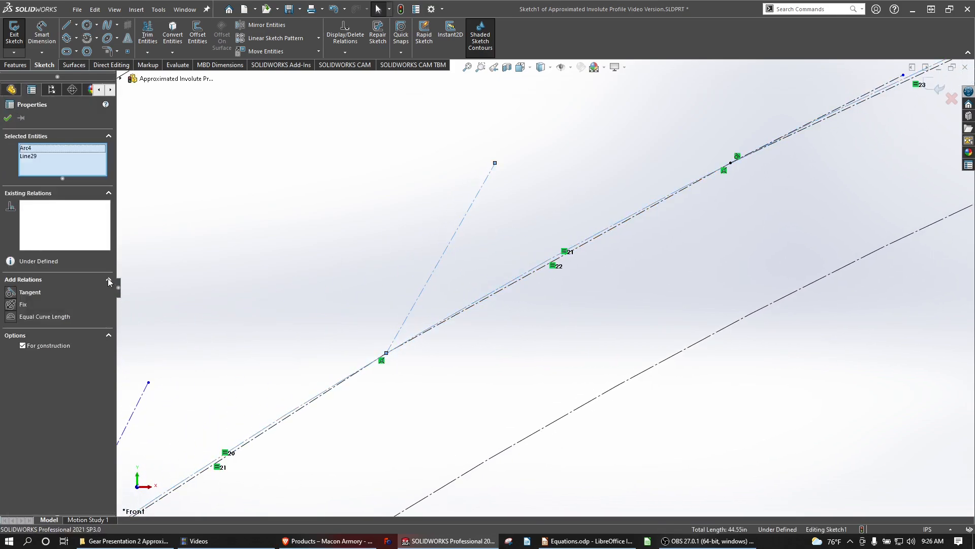
left_click(12, 293)
left_click(295, 291)
- Make the centerline from the end of the ninth chord tangent to the base circle
middle_click_drag(190, 439, 559, 197, "ctrl")
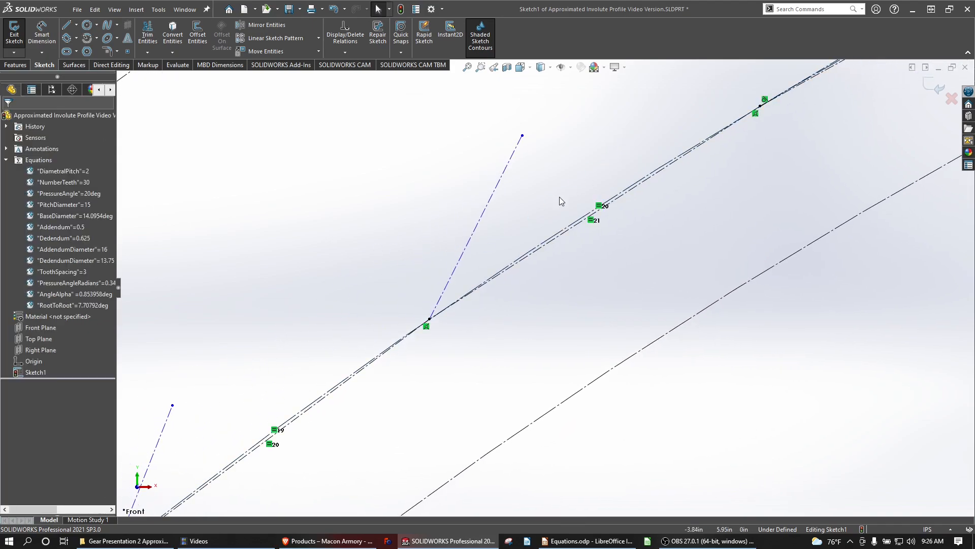
left_click(483, 222)
left_click(548, 250, "ctrl")
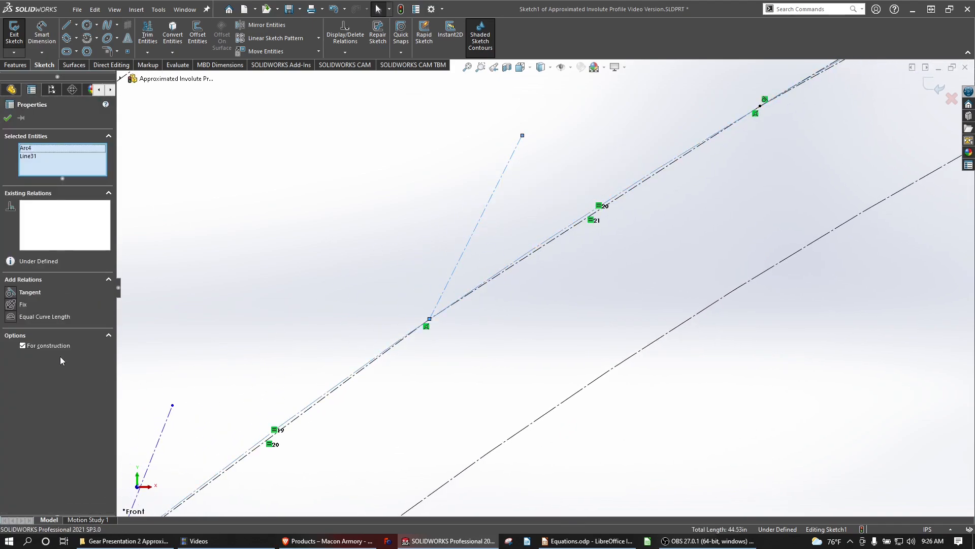
left_click(9, 294)
left_click(248, 350)
- Add a tangent relation between the base circle and the centerline from the end of the tenth chord
mouse_move(244, 386)
middle_mouse_down("ctrl")
mouse_move(317, 359)
mouse_move(581, 149)
middle_mouse_up("ctrl")
left_click(550, 234)
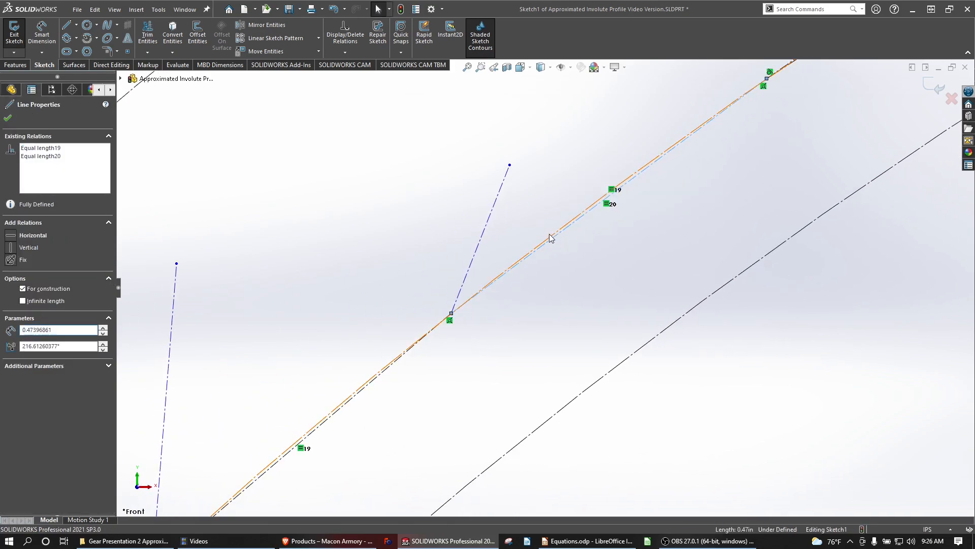
left_click(488, 224, "ctrl")
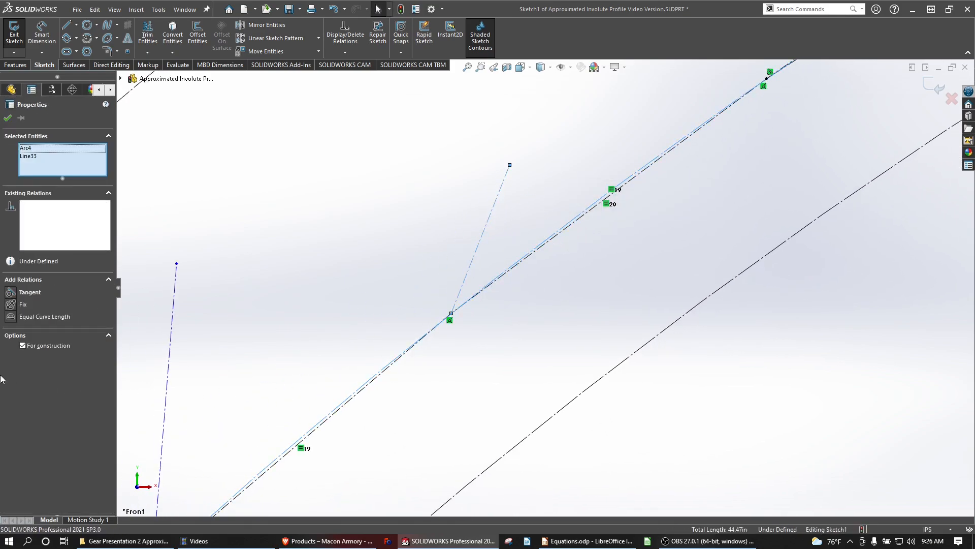
left_click(9, 292)
left_click(236, 322)
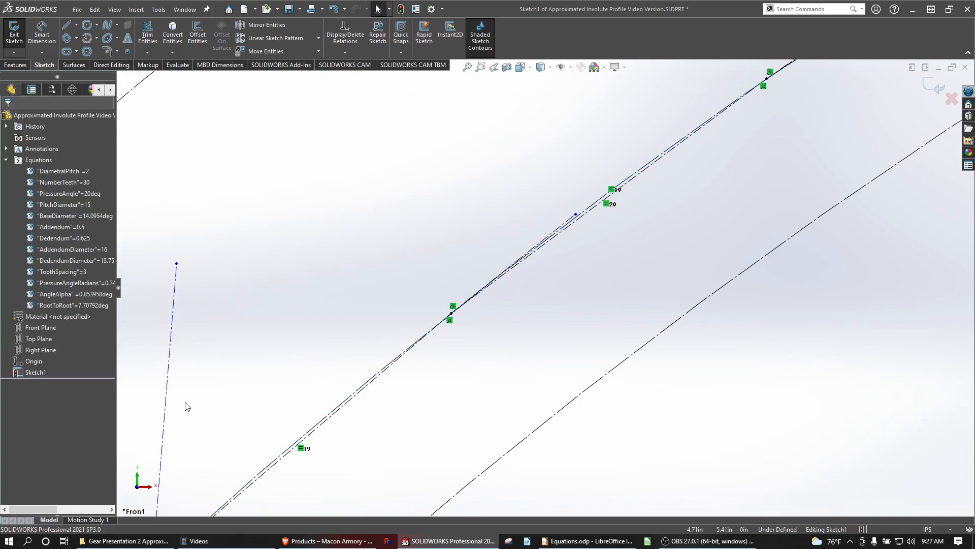
- Make the centerline from the end of the eleventh and last chord tangent to the base circle
middle_click_drag(186, 406, 320, 193, "ctrl")
left_click(334, 191)
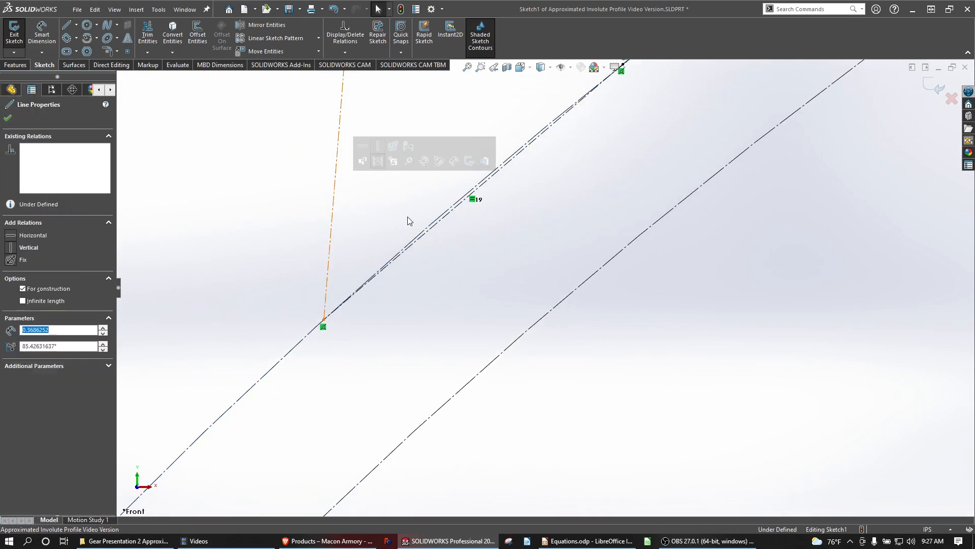
left_click(435, 227, "ctrl")
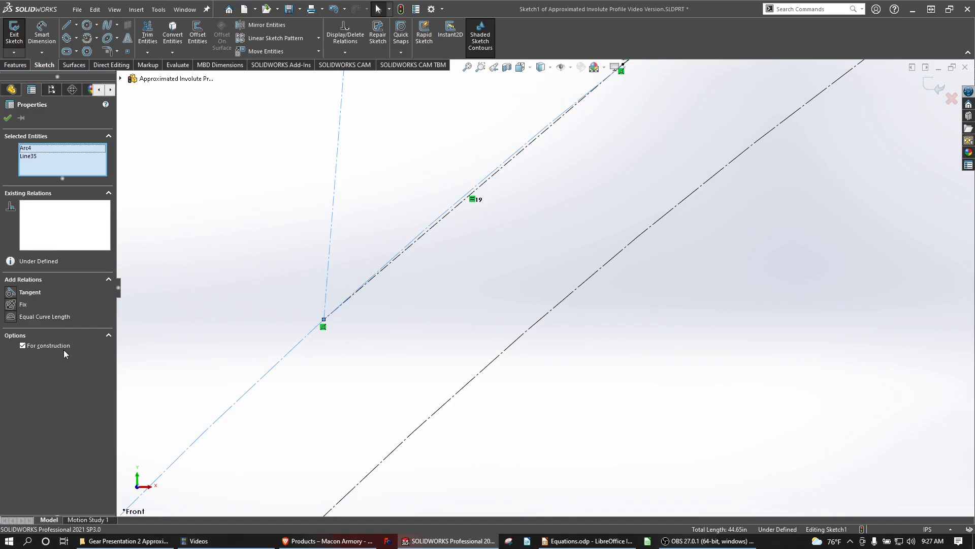
left_click(9, 292)
left_click(179, 325)
scroll(181, 325, "up", 6)
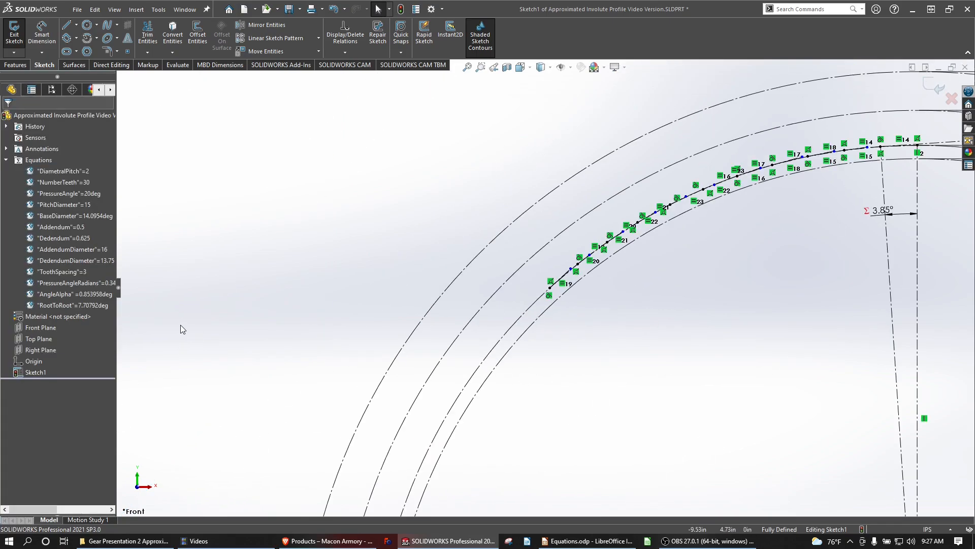
scroll(180, 325, "up", 3)
scroll(634, 235, "down", 3)
scroll(685, 249, "down", 5)
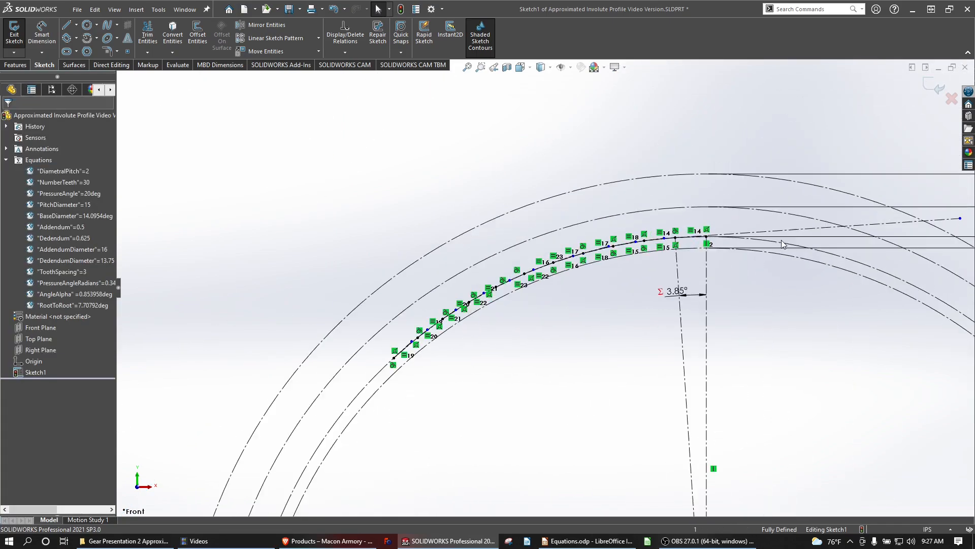
scroll(594, 252, "down", 3)
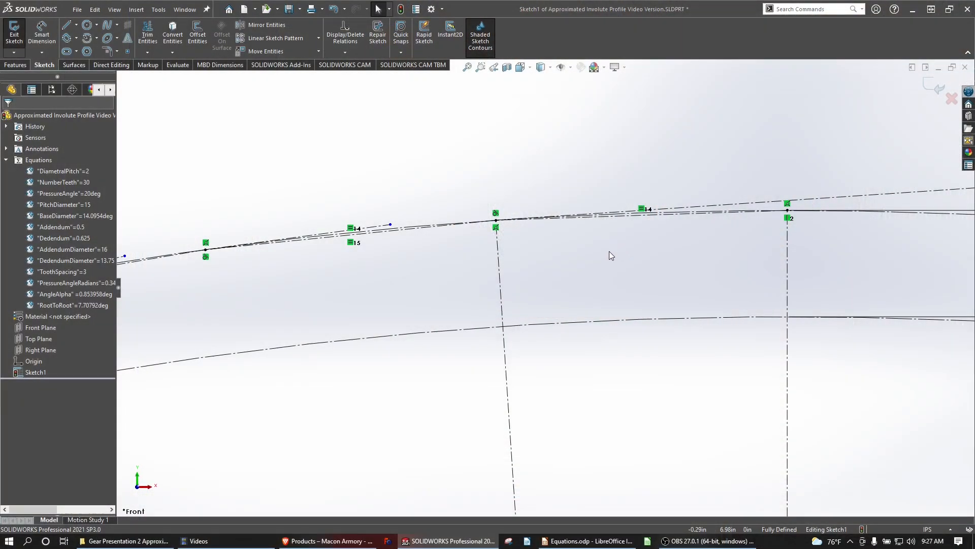
scroll(611, 255, "up", 5)
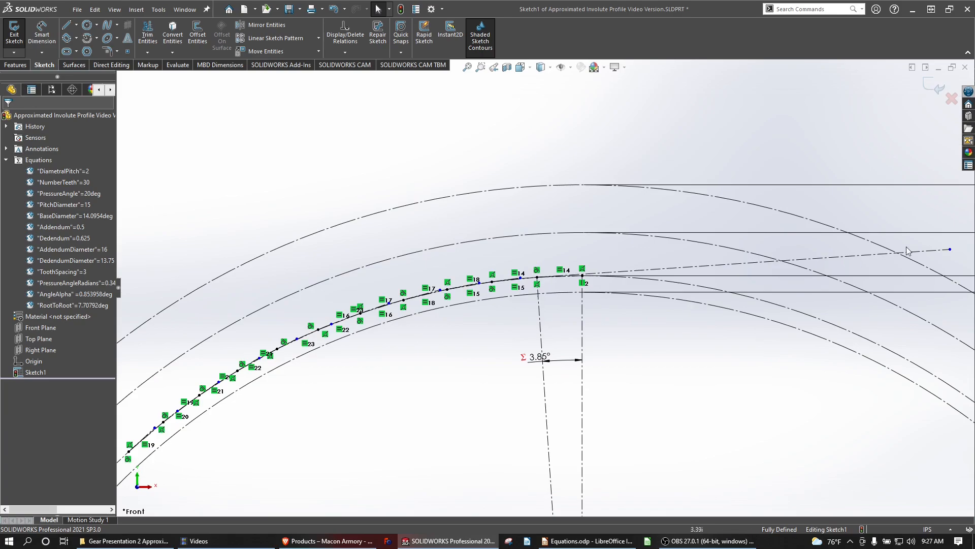
- Shorten the tangent centerline from the end of the first chord, moving its free end to about X 0.24 in, Y 7.08 in
left_click_drag(950, 251, 795, 257)
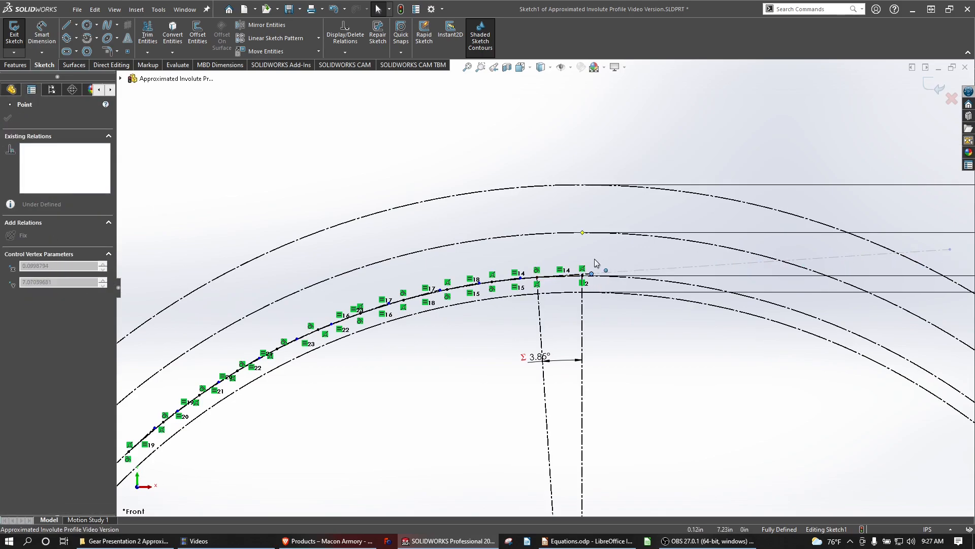
left_click_drag(595, 260, 605, 268)
scroll(599, 276, "down", 10)
scroll(477, 268, "up", 1)
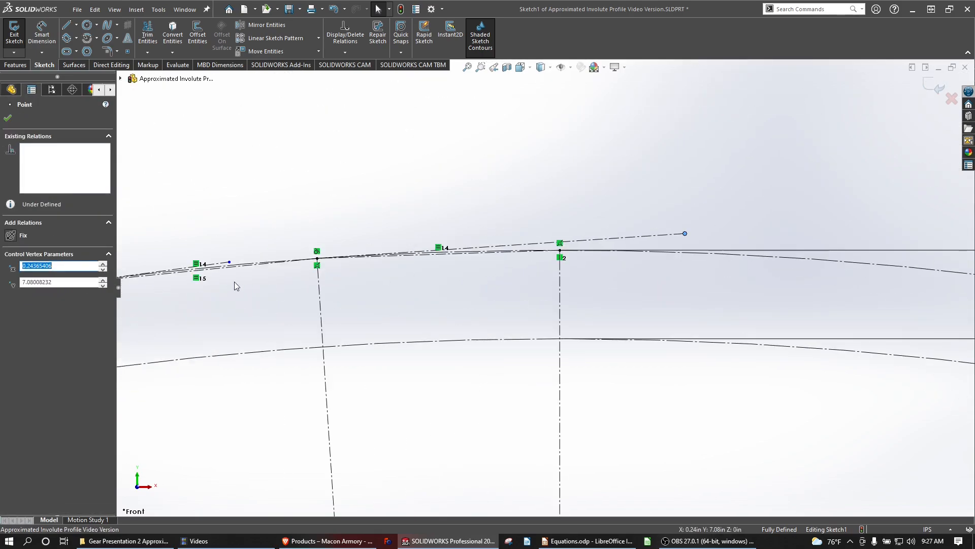
- Extend the tangent centerline from the end of the second chord, moving its free end to about X 0.01 in, Y 7.11 in
left_click_drag(237, 265, 562, 203)
scroll(501, 282, "down", 3)
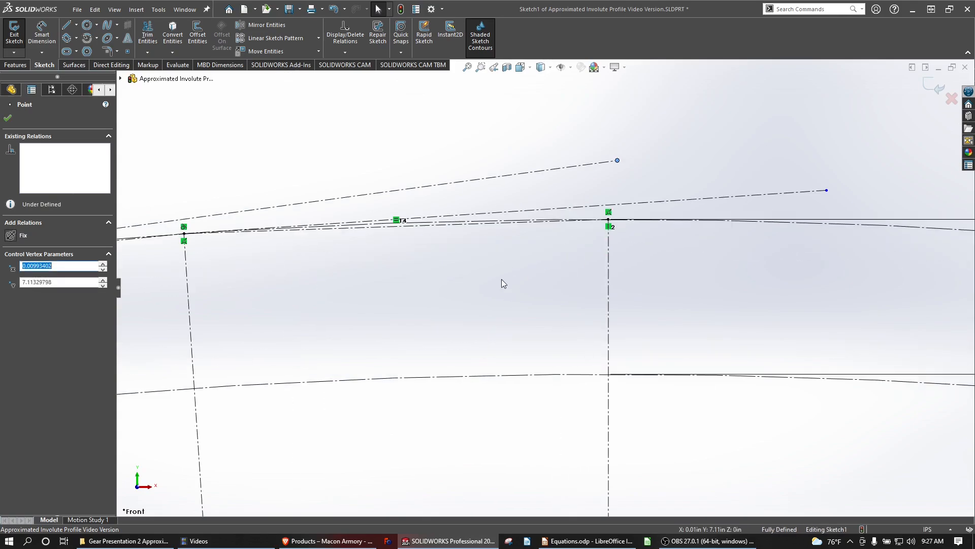
left_click(498, 222)
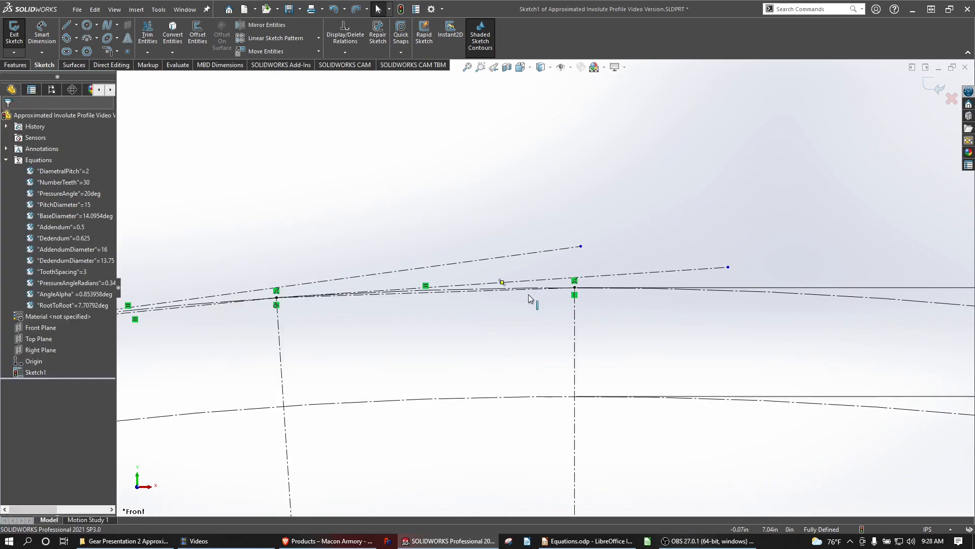
- Examine the base circle's arc over the first chord, comparing it with the chord and the tangent centerline
scroll(529, 294, "down", 7)
left_click(505, 259)
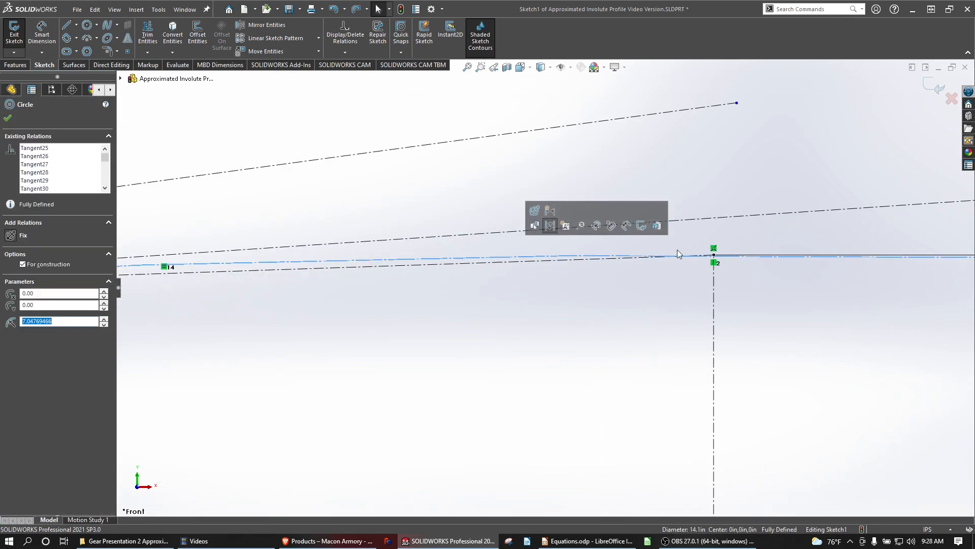
scroll(545, 286, "up", 3)
scroll(595, 291, "up", 3)
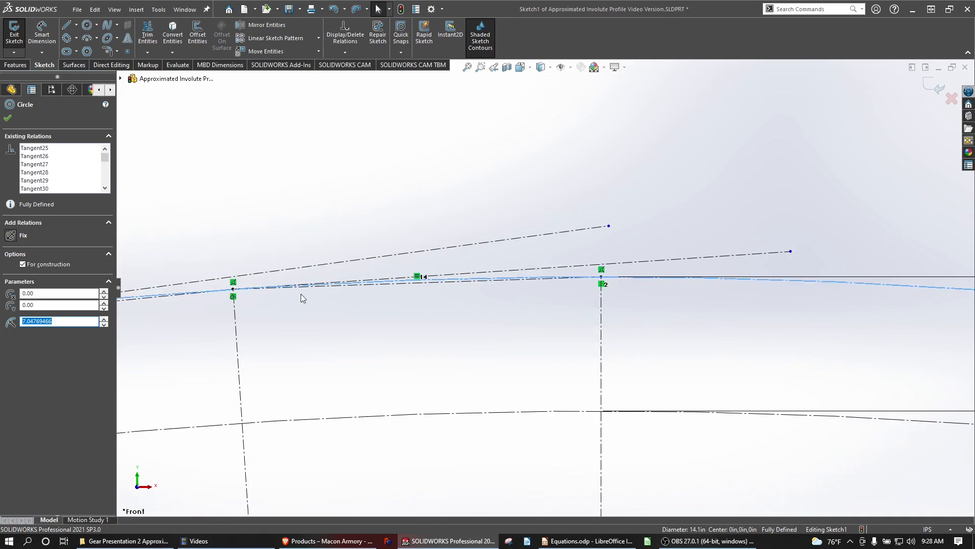
scroll(376, 306, "down", 3)
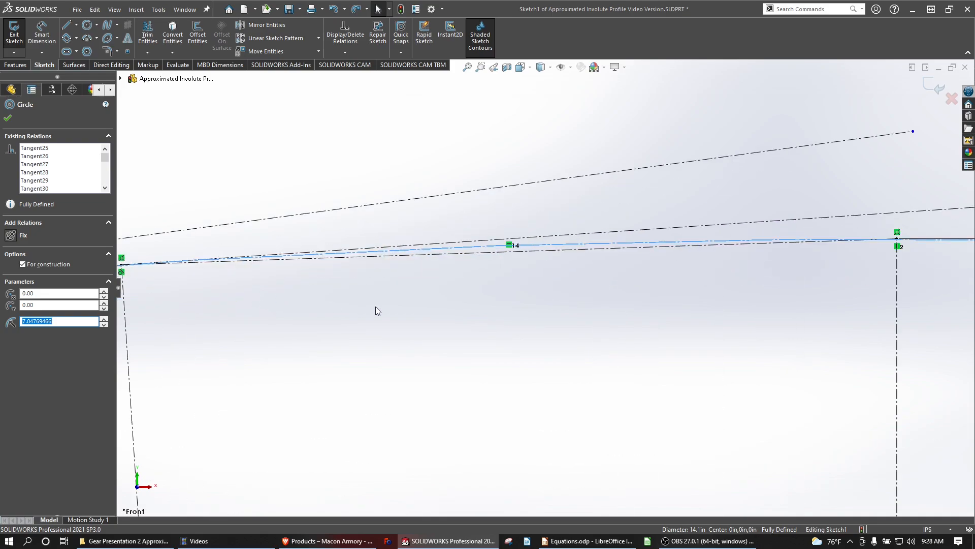
scroll(376, 304, "up", 5)
left_click(473, 324)
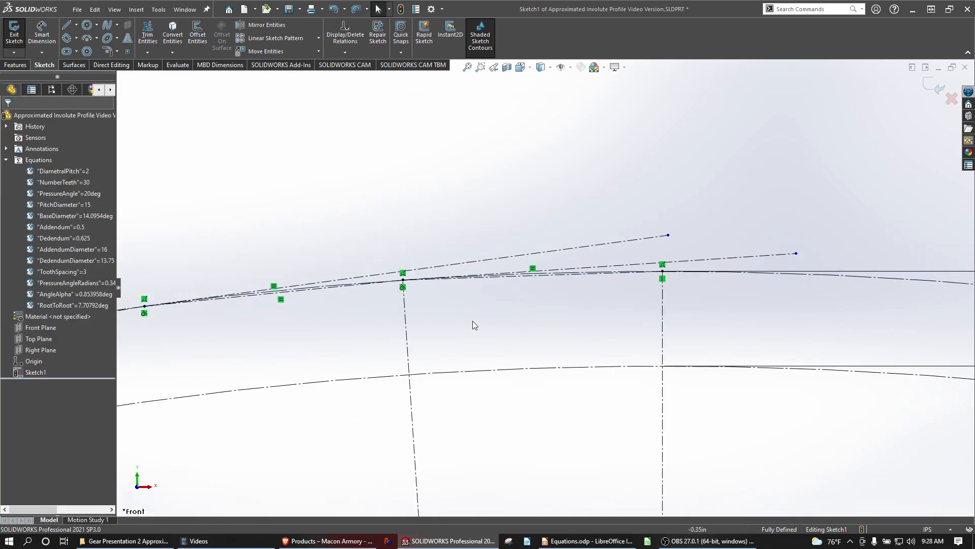
- Add a global variable AngleRadians equal to "RootToRoot" / 2 * PI / 180 in the equations manager
right_click(38, 160)
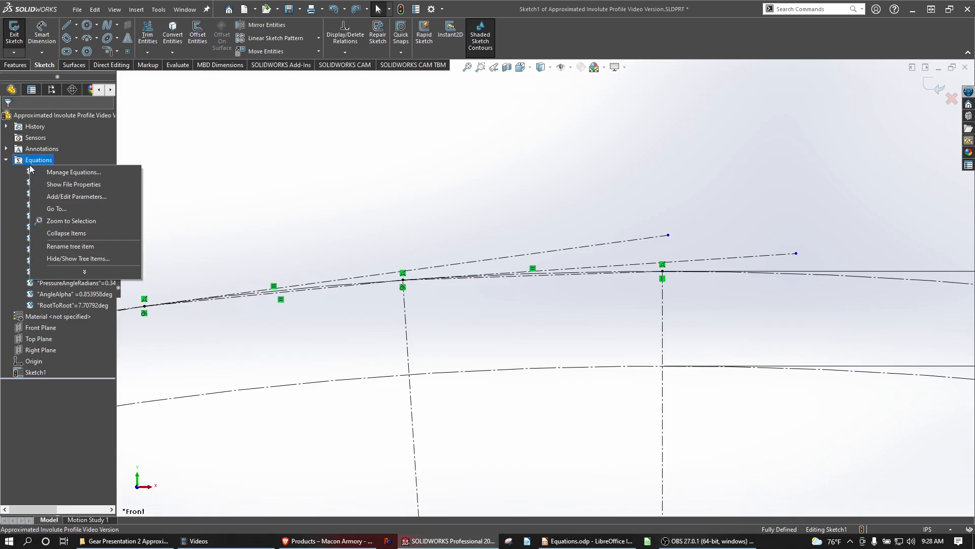
left_click(55, 172)
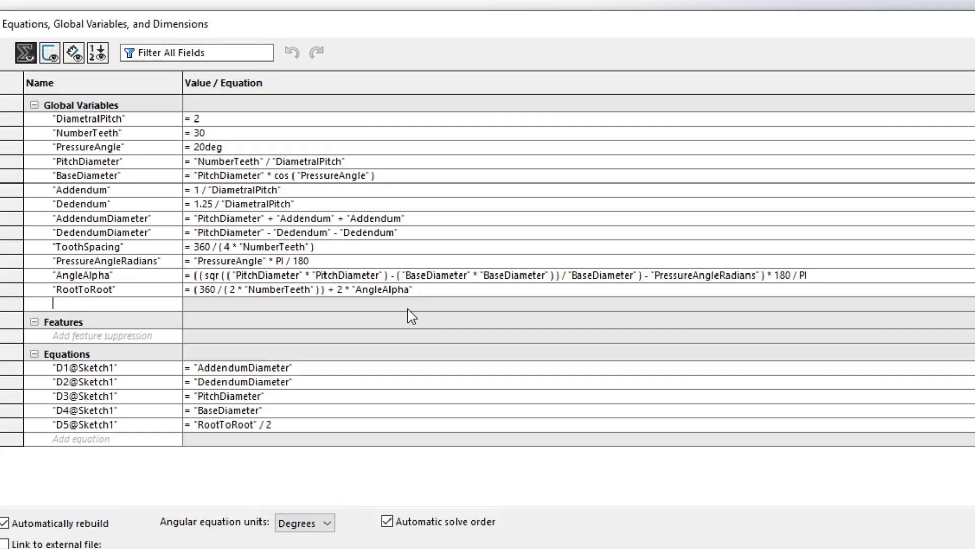
type("AngleRadians")
key("Tab")
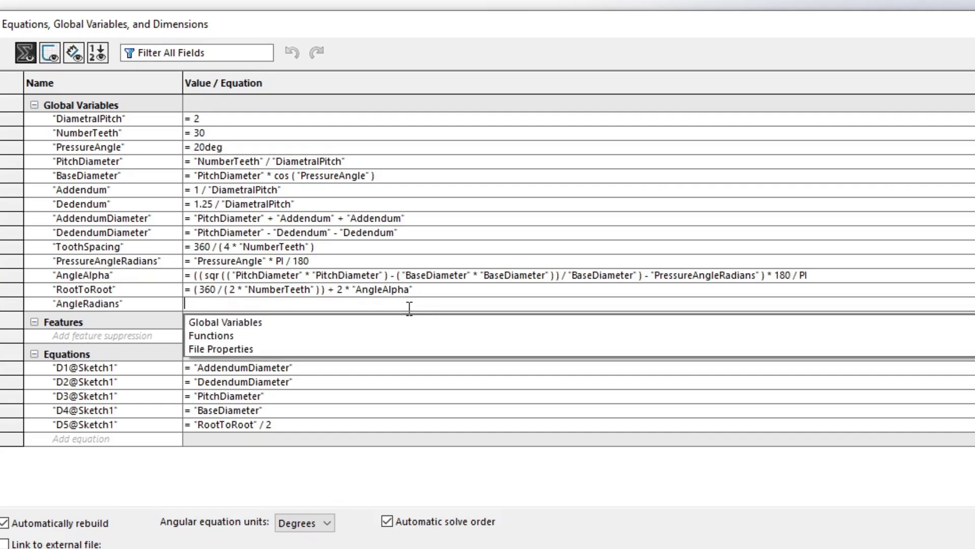
type("=")
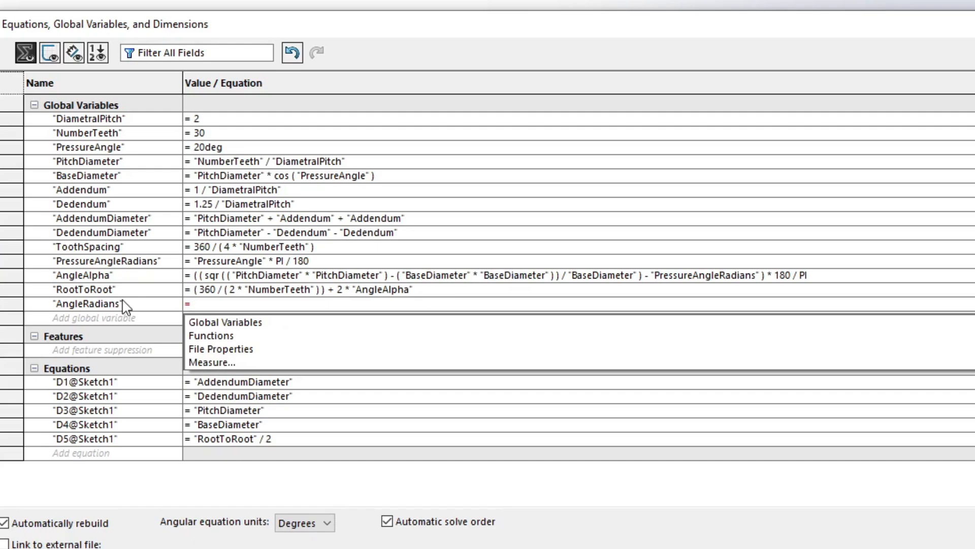
key("Down")
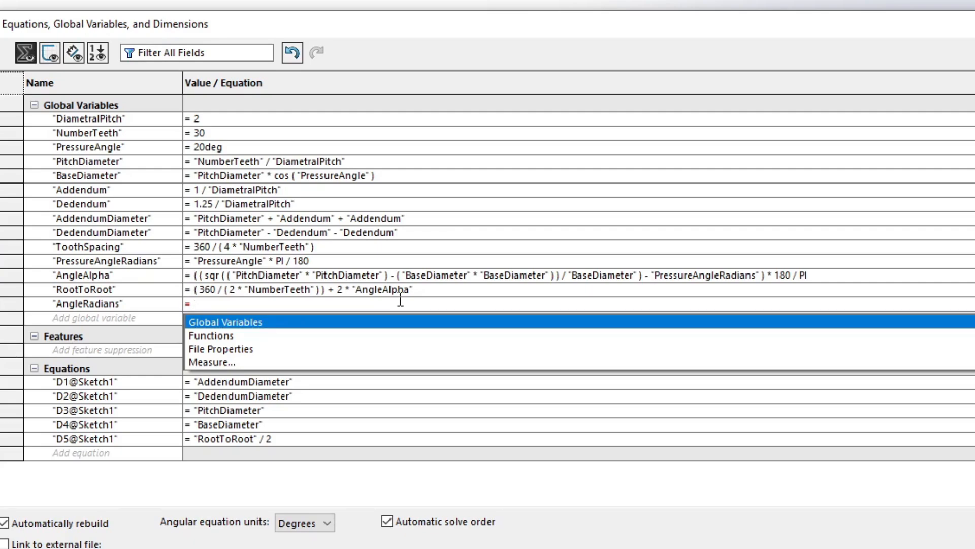
type("\"RootToRoot\"")
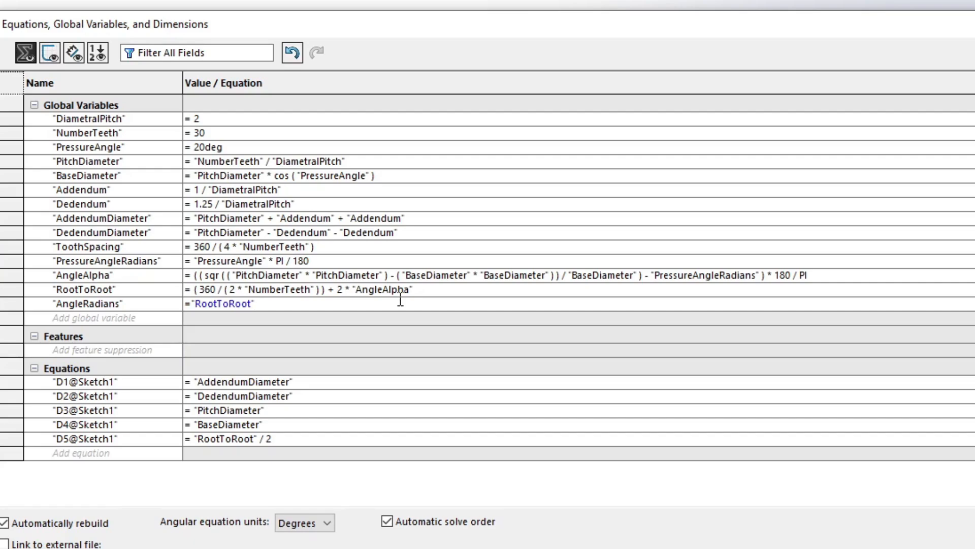
type("/")
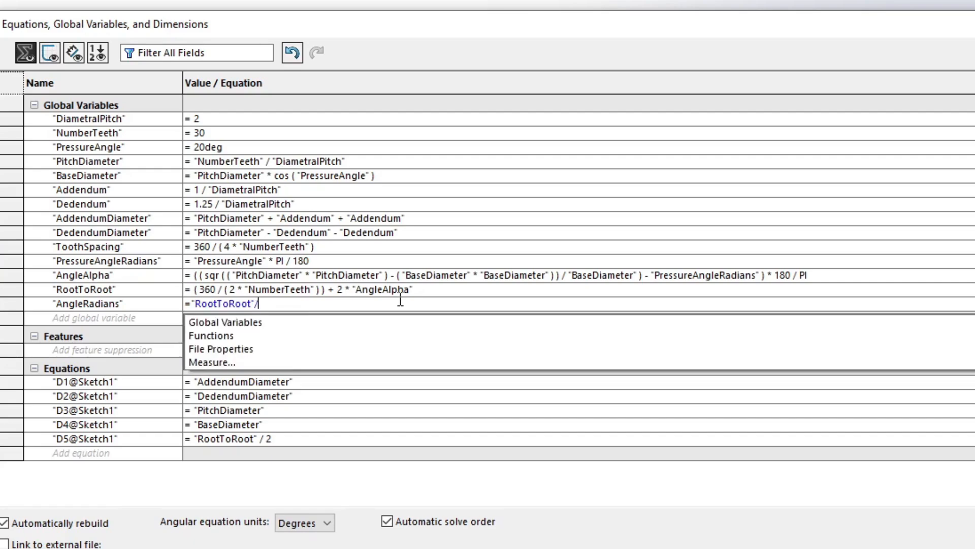
type(" 2 * ")
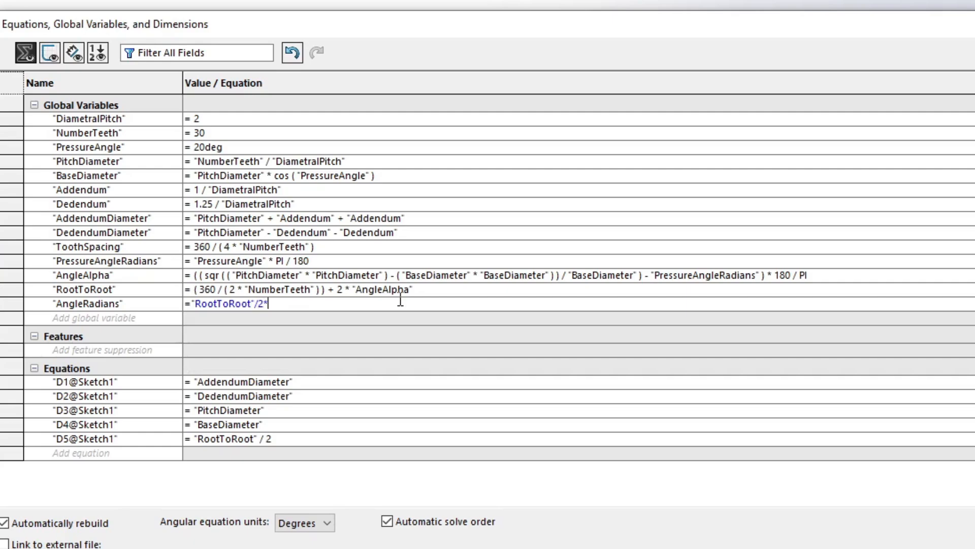
type("PI / 180")
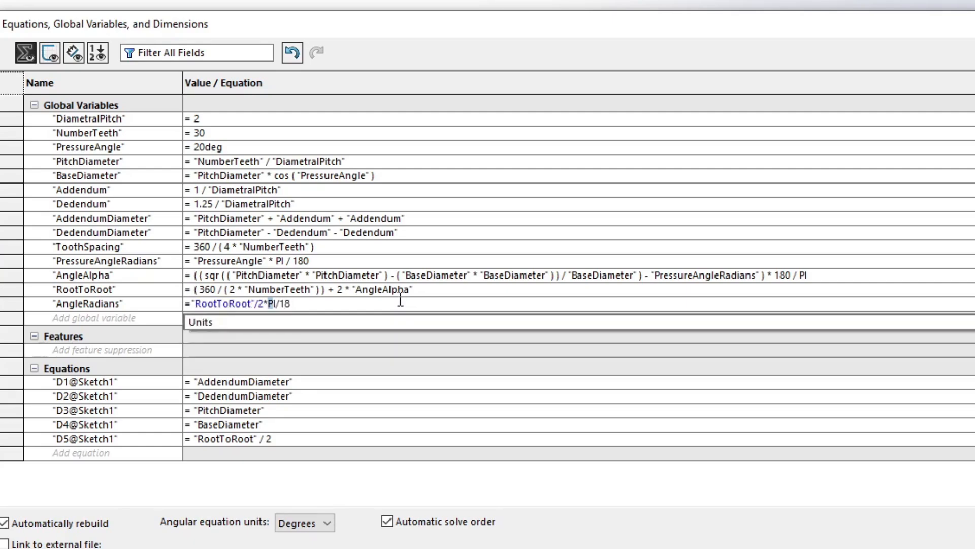
key("Return")
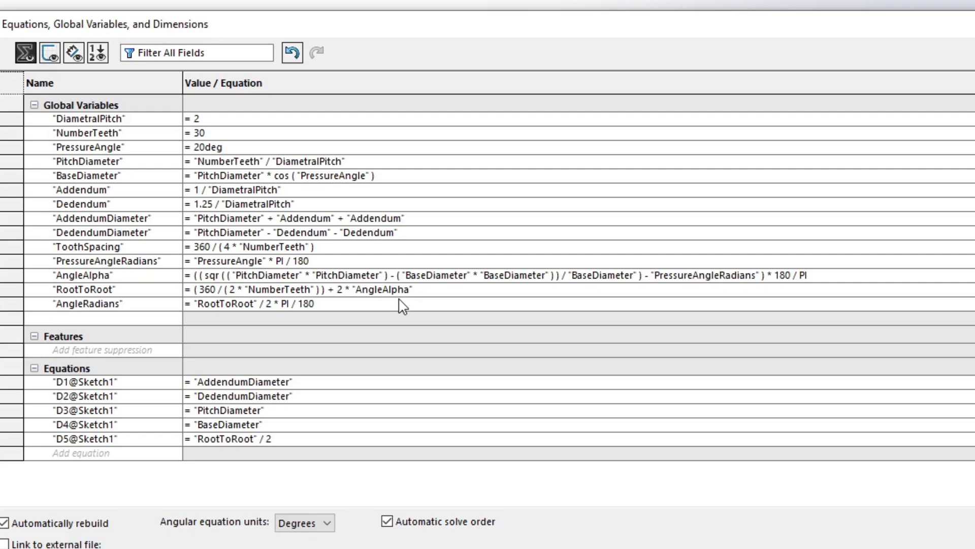
- Add a global variable ARCMULTIPLIER equal to "AngleRadians" * "BaseDiameter" / 2 and close the equations manager
type("ARCLENG")
type("T")
type("MULTI")
type("PLIER")
key("Tab")
type("=")
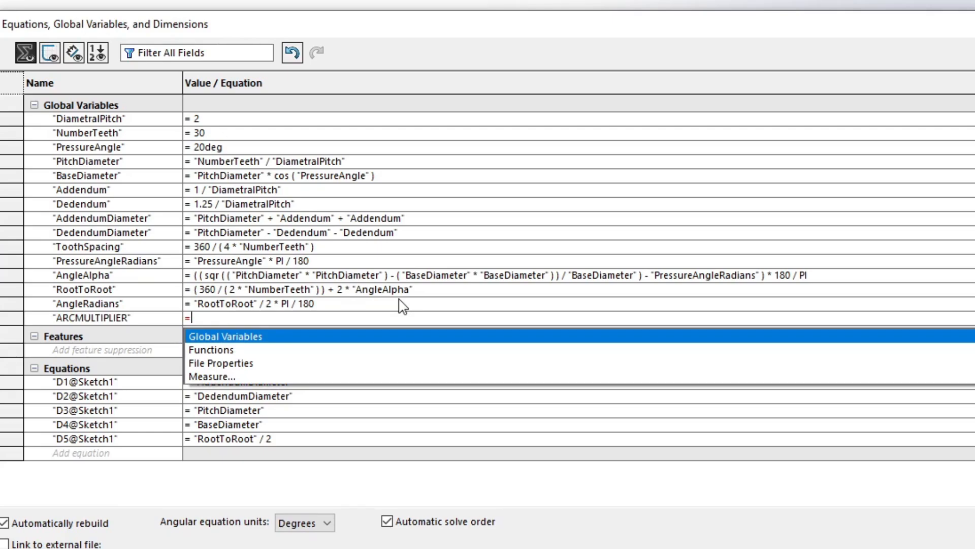
type("\"AngleRadians\"")
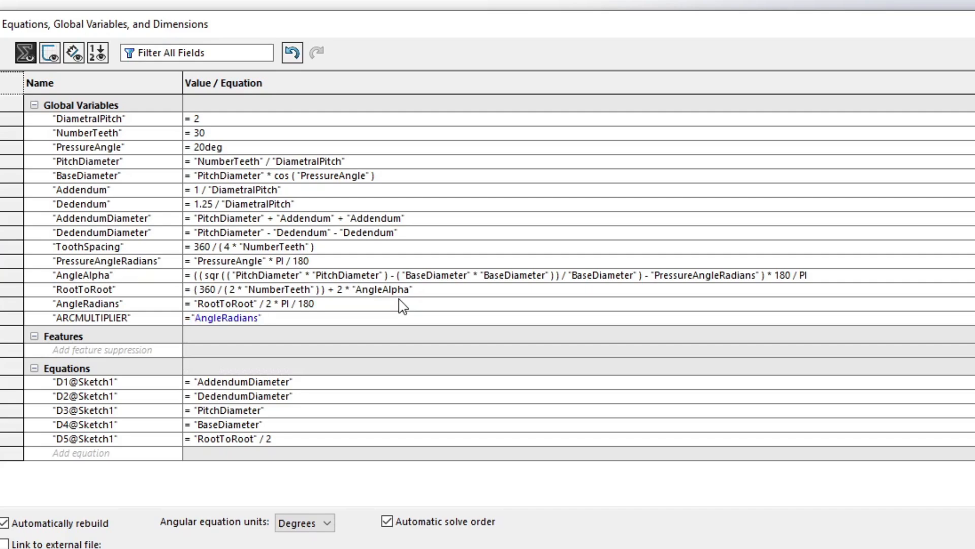
type("*")
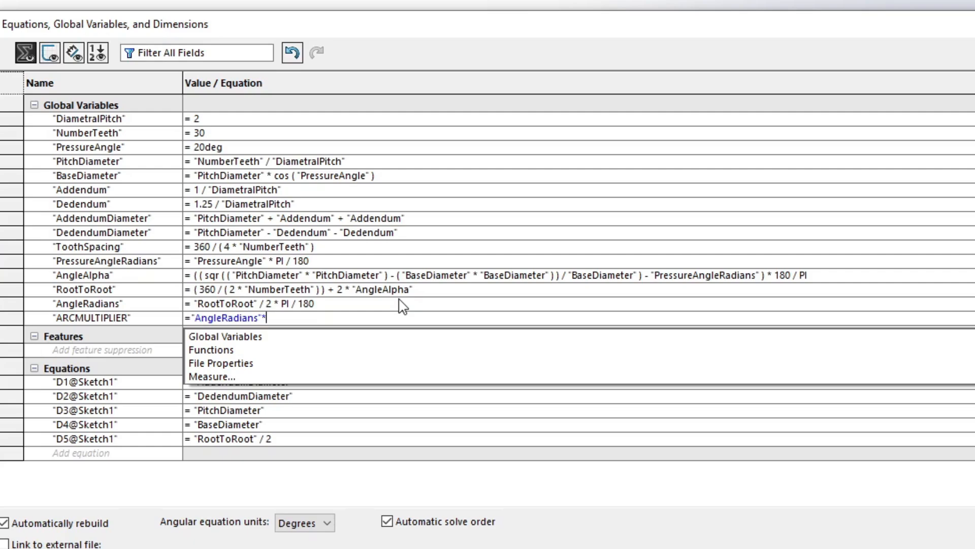
key("Down")
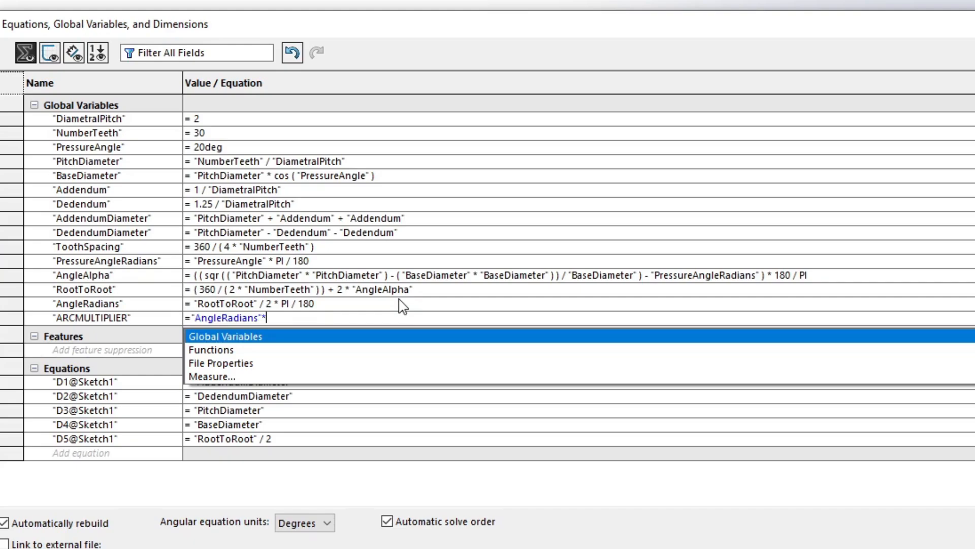
key("Return")
type("/2")
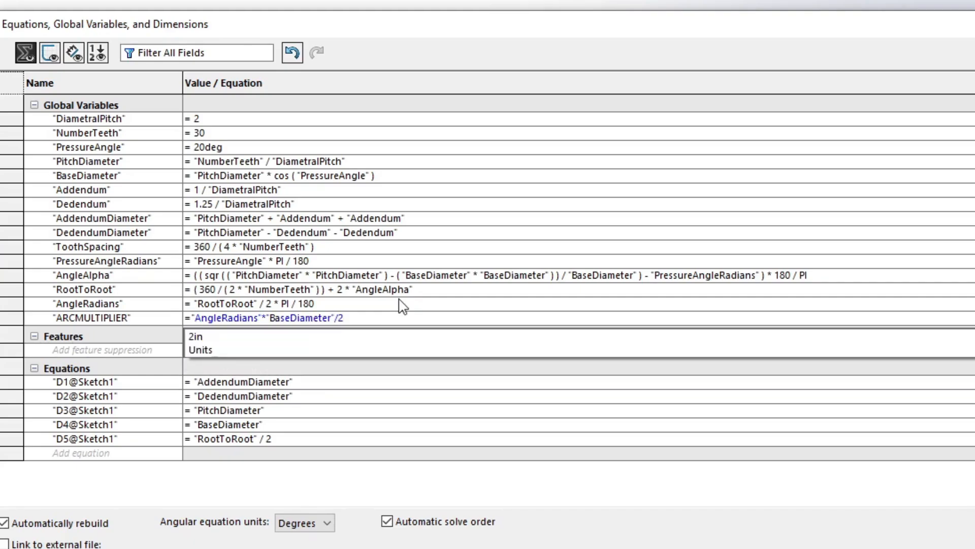
key("Return")
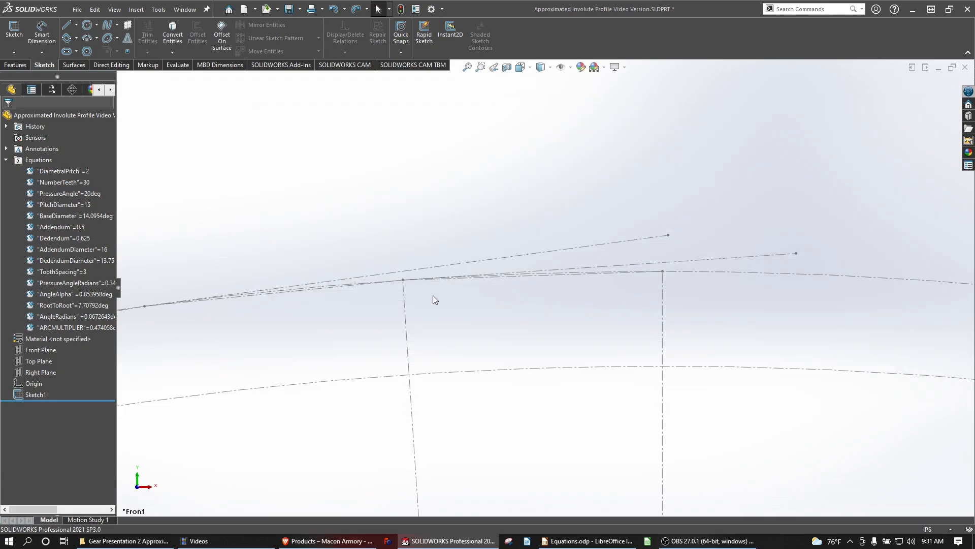
- Reopen Sketch1 for editing
scroll(665, 290, "up", 8)
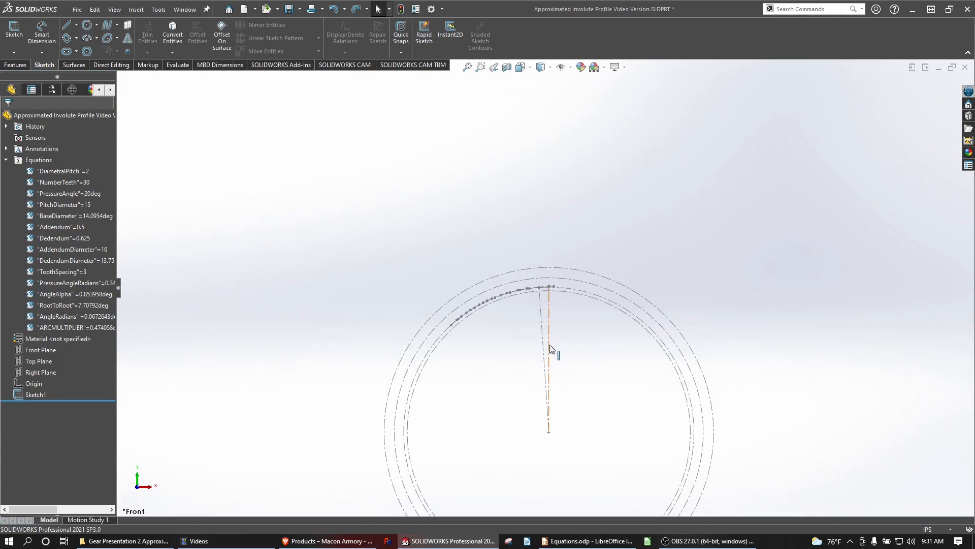
scroll(533, 302, "down", 10)
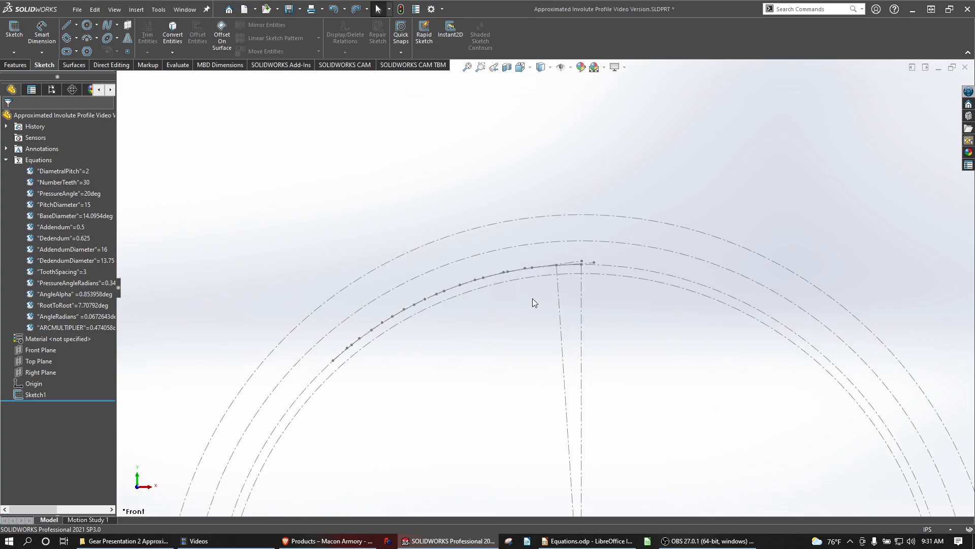
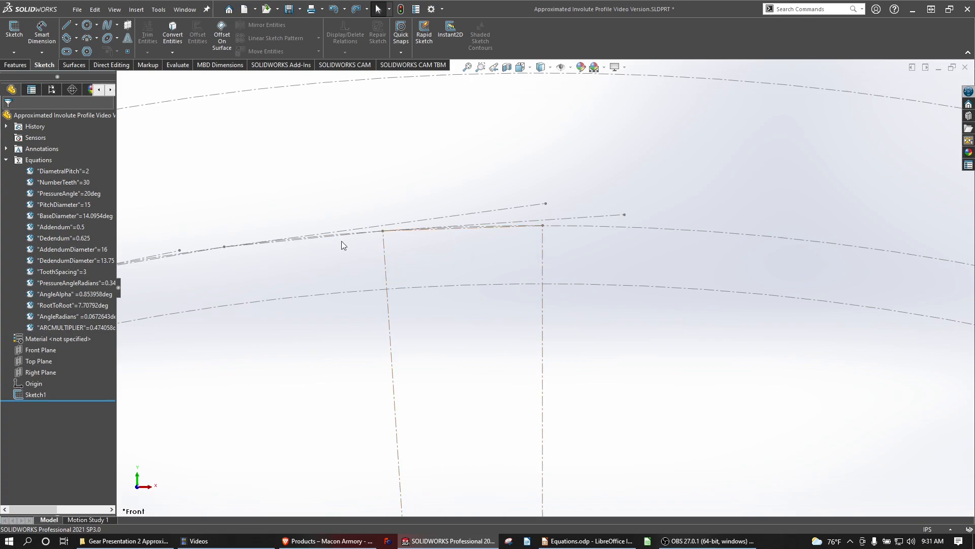
right_click(386, 252)
left_click(399, 225)
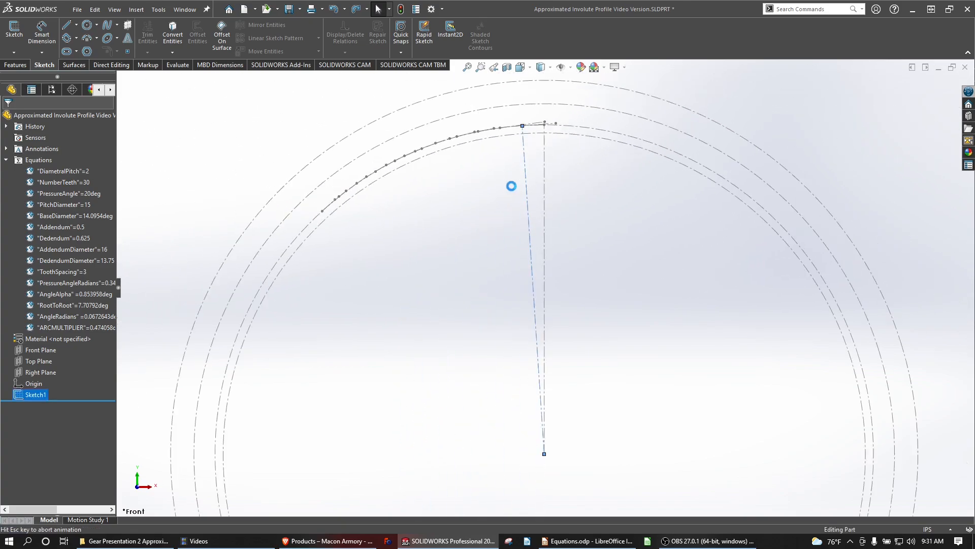
- Dimension the length of the tangent centerline from the end of the first chord and link it to the global variable ARCMULTIPLIER
scroll(547, 133, "down", 10)
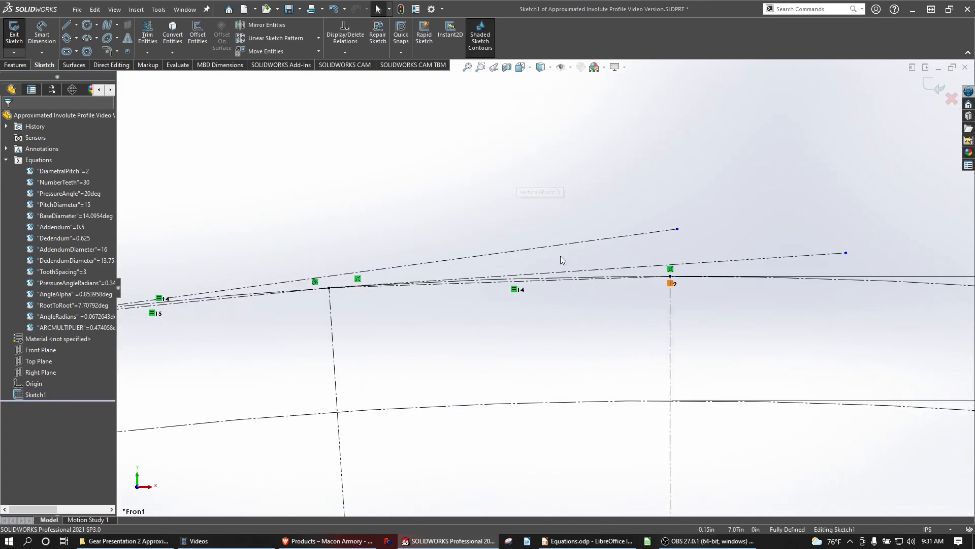
left_click(741, 260)
left_click(324, 115)
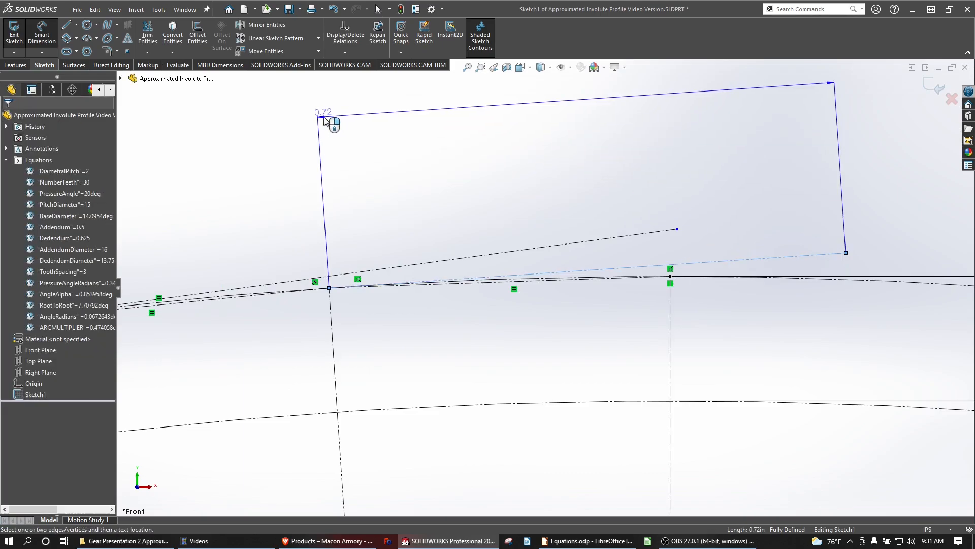
type("=")
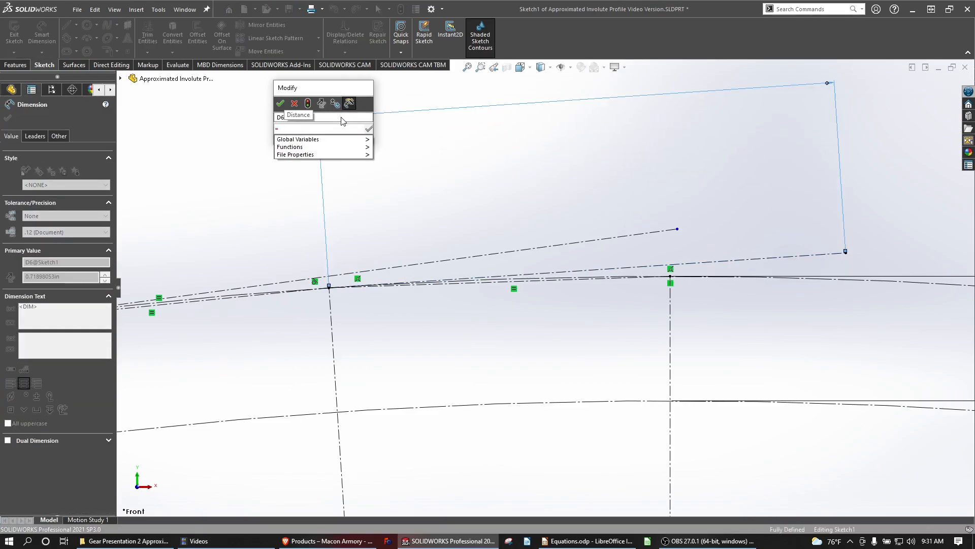
key("Down")
key("Down")
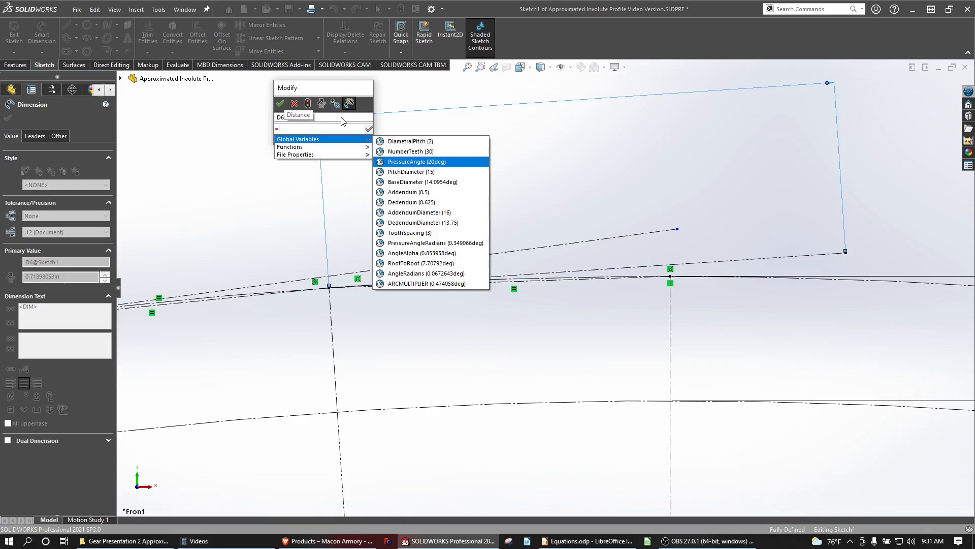
key("Up")
key("Up")
key("Up")
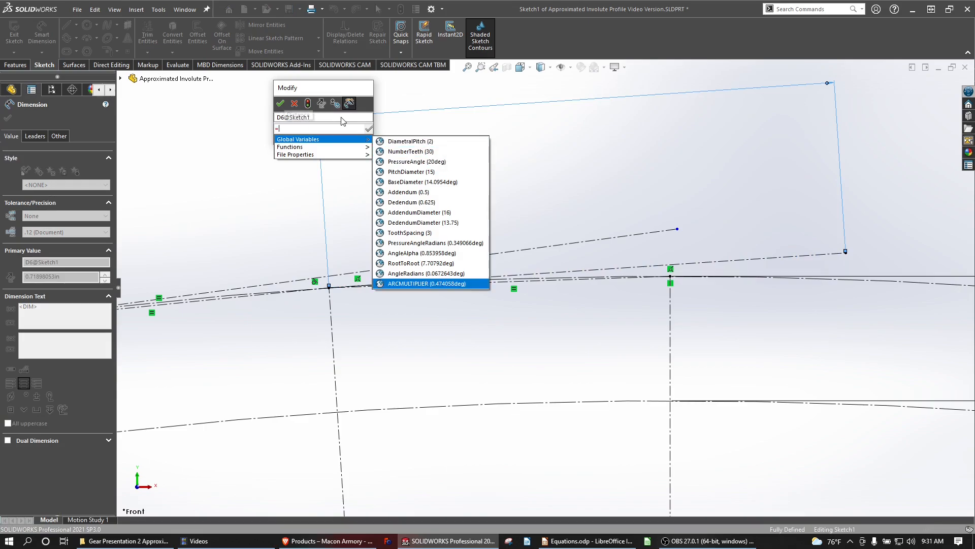
key("Return")
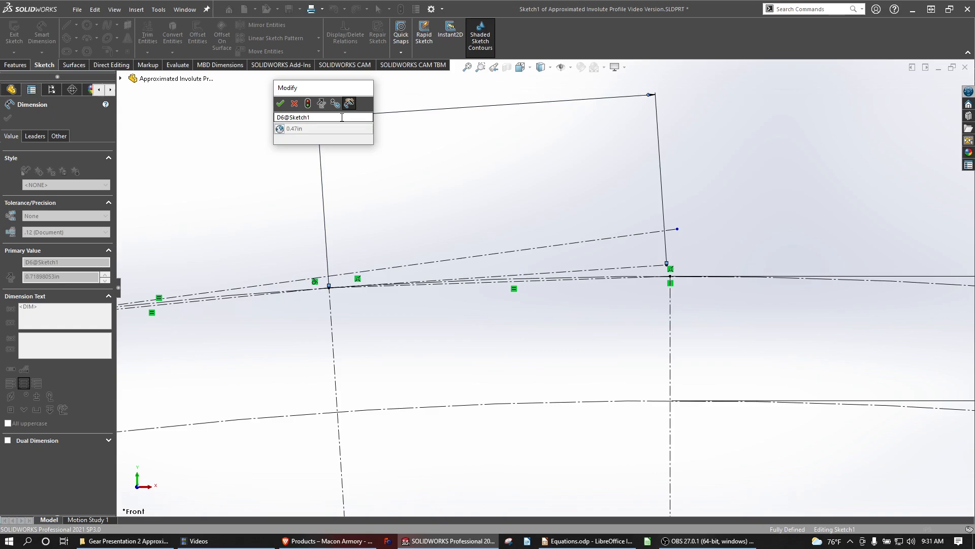
left_click(280, 103)
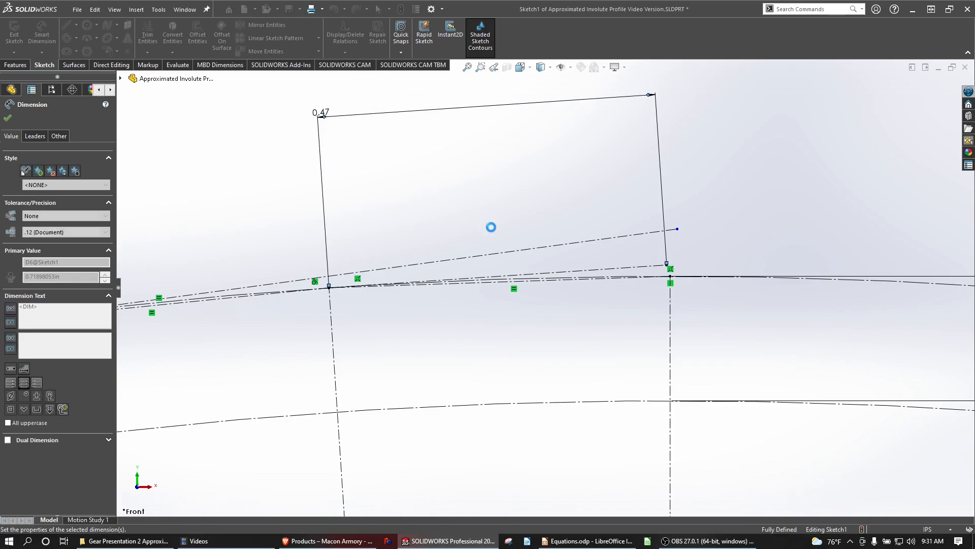
- Dimension the length of the second tangent centerline and set it equal to "ARCMULTIPLIER"*2
left_click(505, 256)
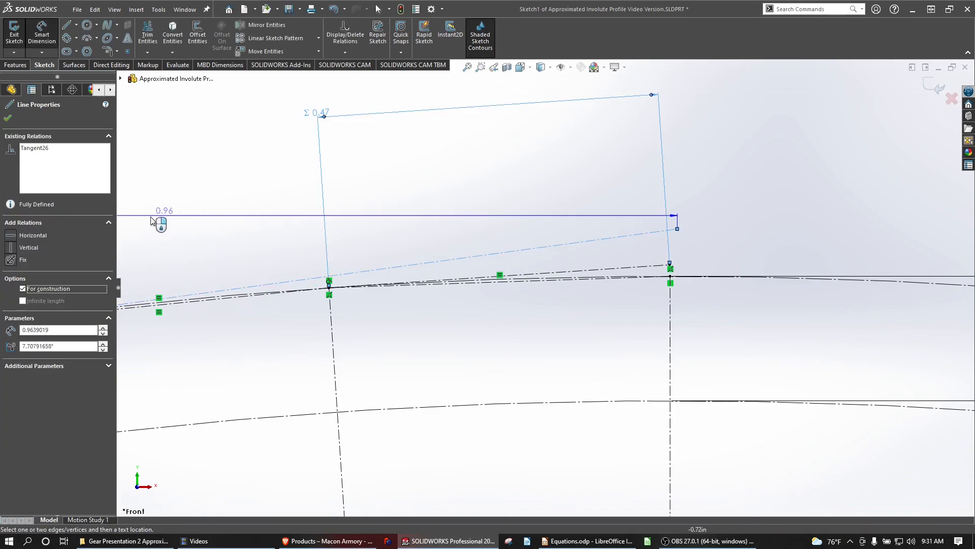
scroll(293, 237, "up", 5)
left_click(297, 232)
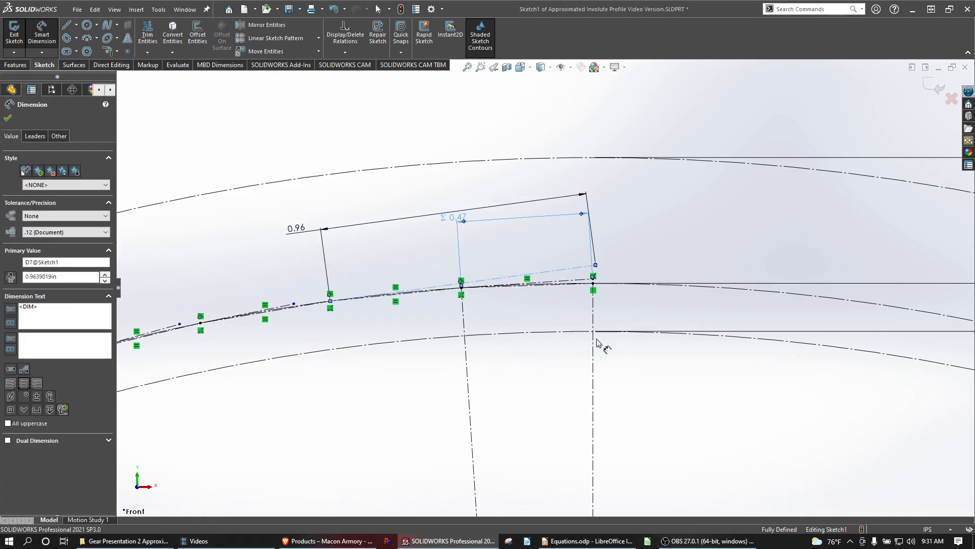
type("=")
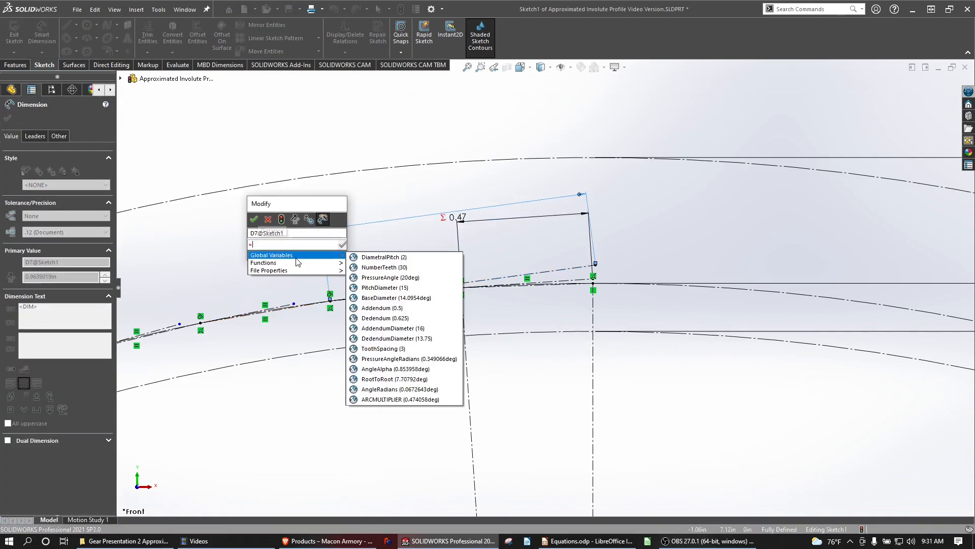
key("Right")
key("Up")
key("Up")
key("Down")
key("Return")
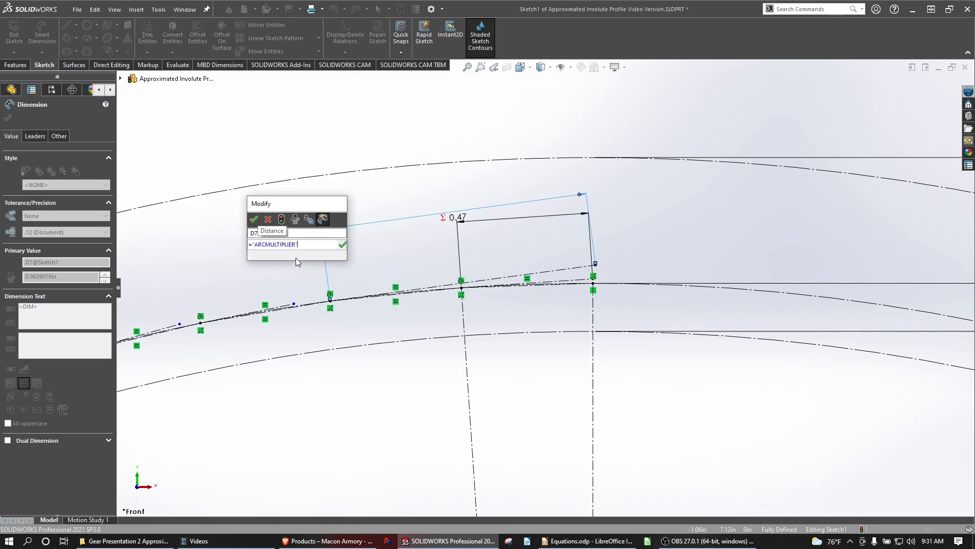
type("*2")
key("Return")
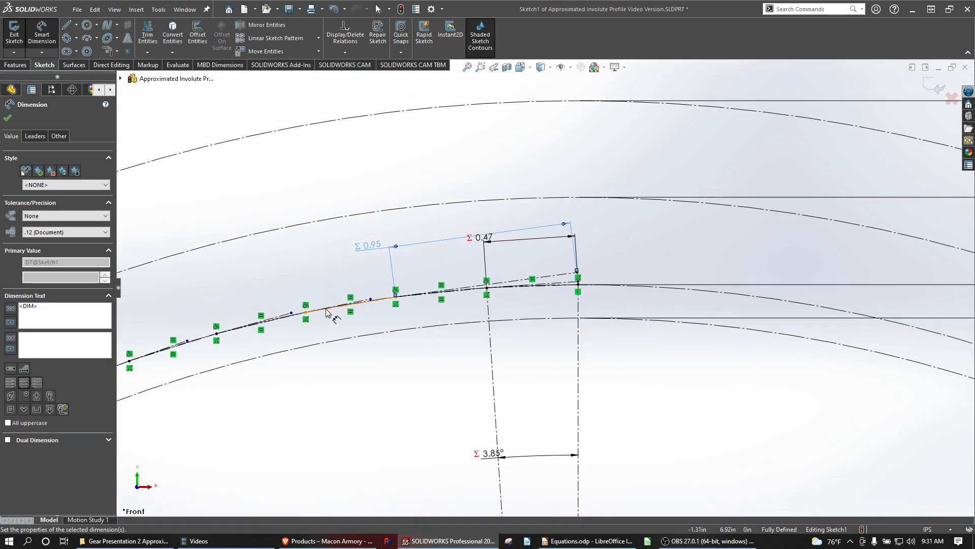
- Dimension the length of the third tangent centerline along the base circle and set it equal to "ARCMULTIPLIER"*3
scroll(335, 311, "down", 3)
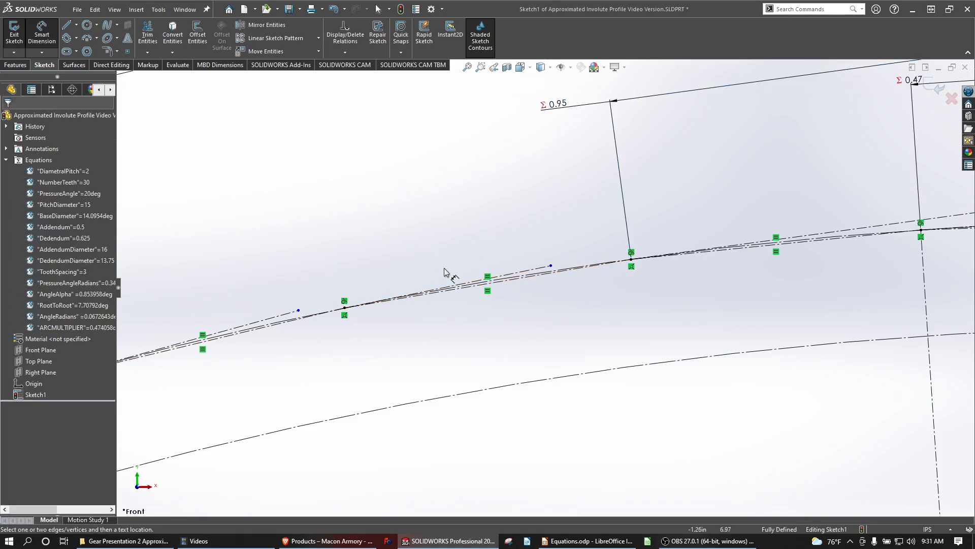
left_click(485, 277)
left_click(340, 231)
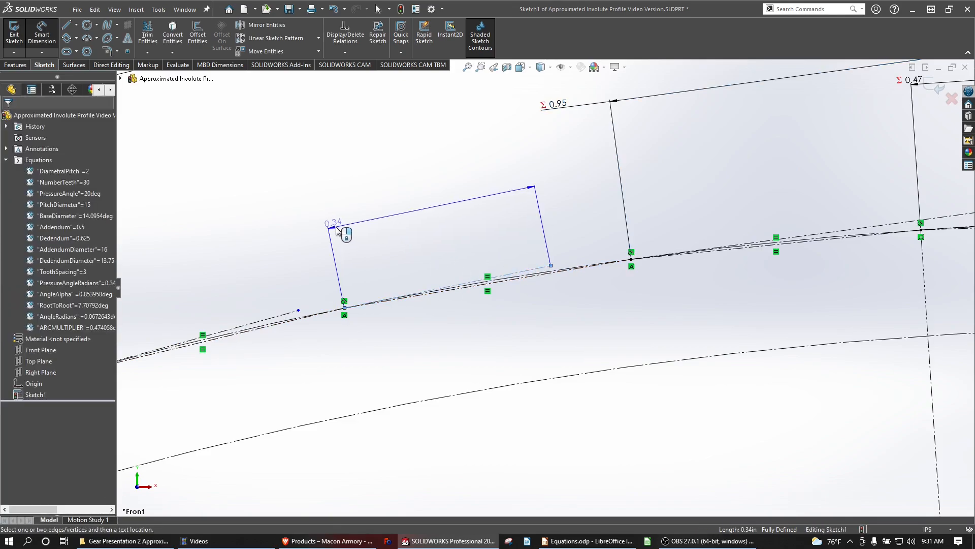
type("=")
key("Up")
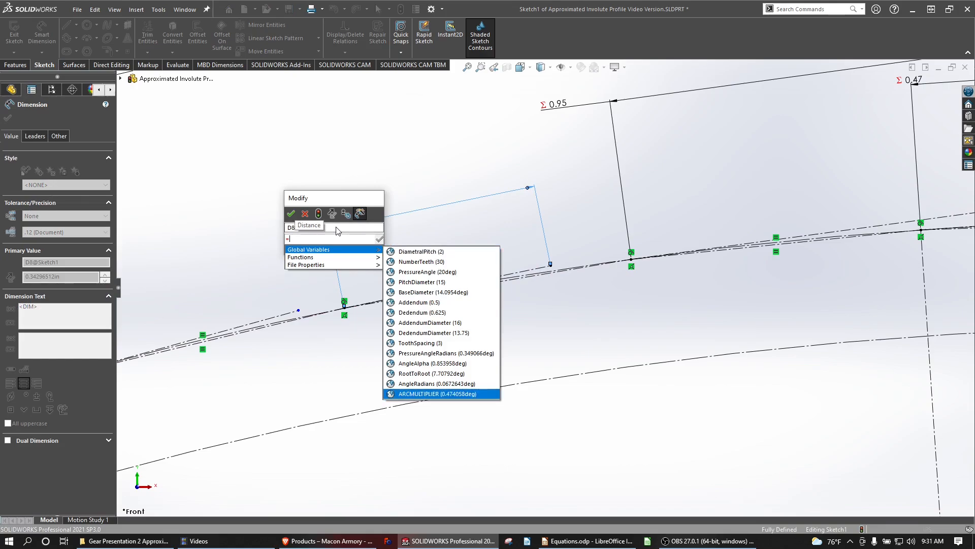
key("Return")
type("*3")
key("Return")
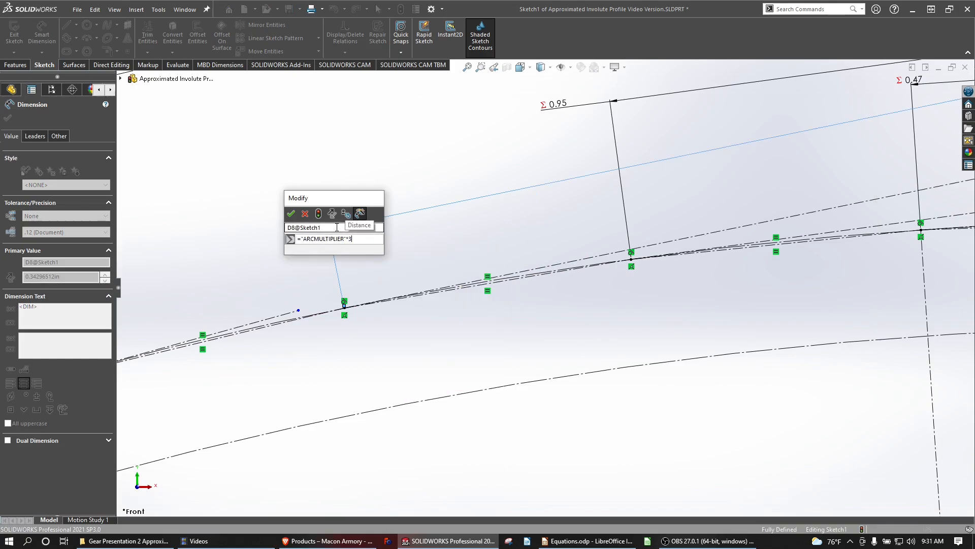
- Dimension the length of the fourth tangent centerline and set it equal to "ARCMULTIPLIER"*4
left_click(268, 322)
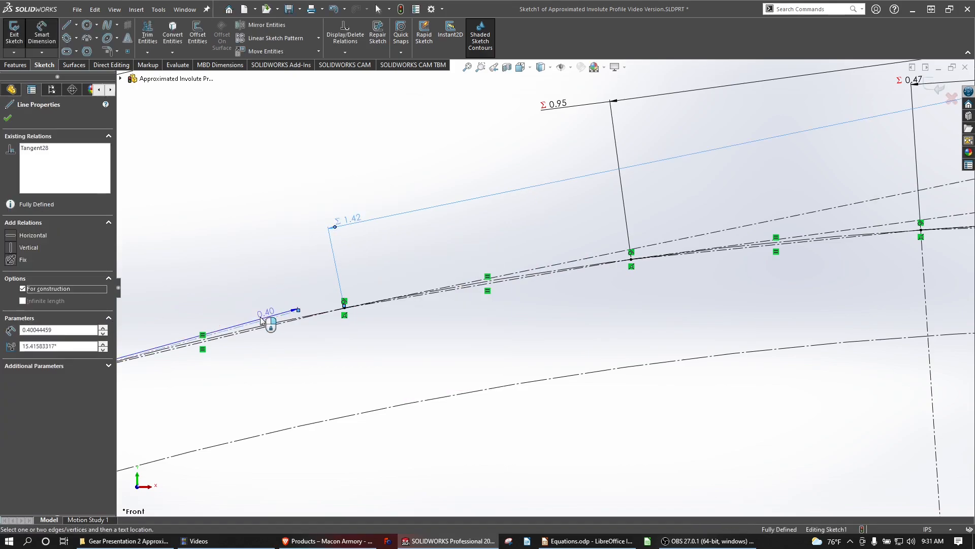
scroll(277, 334, "up", 2)
left_click(351, 288)
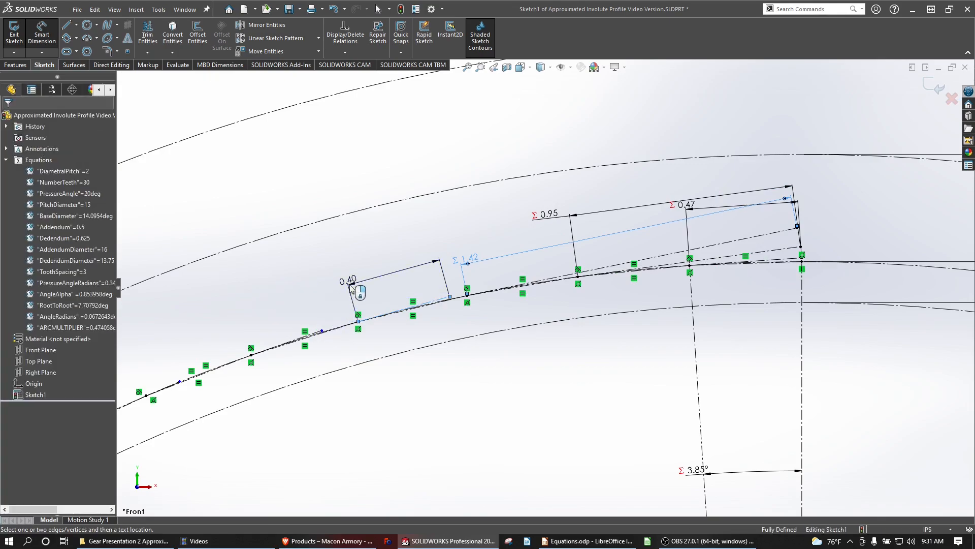
type("=")
key("Up")
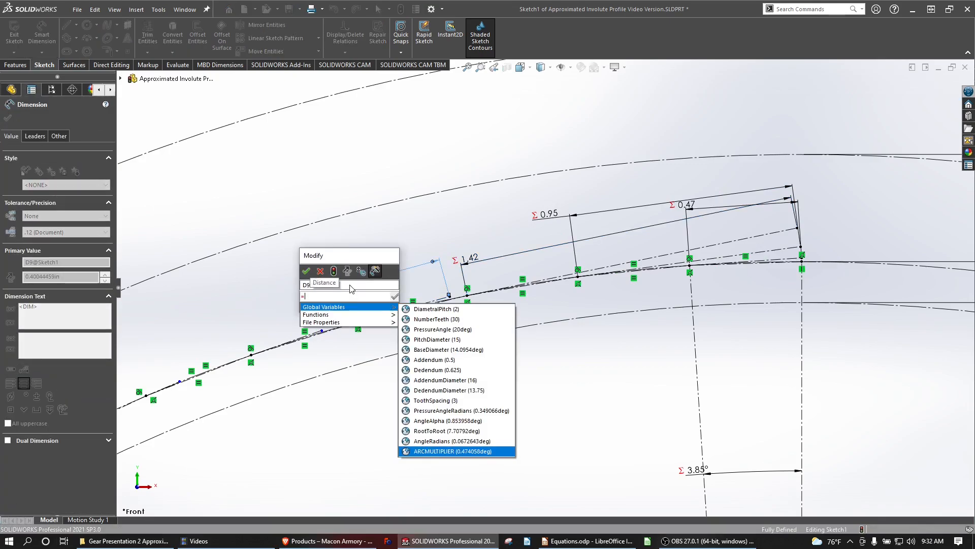
key("Return")
type("*4")
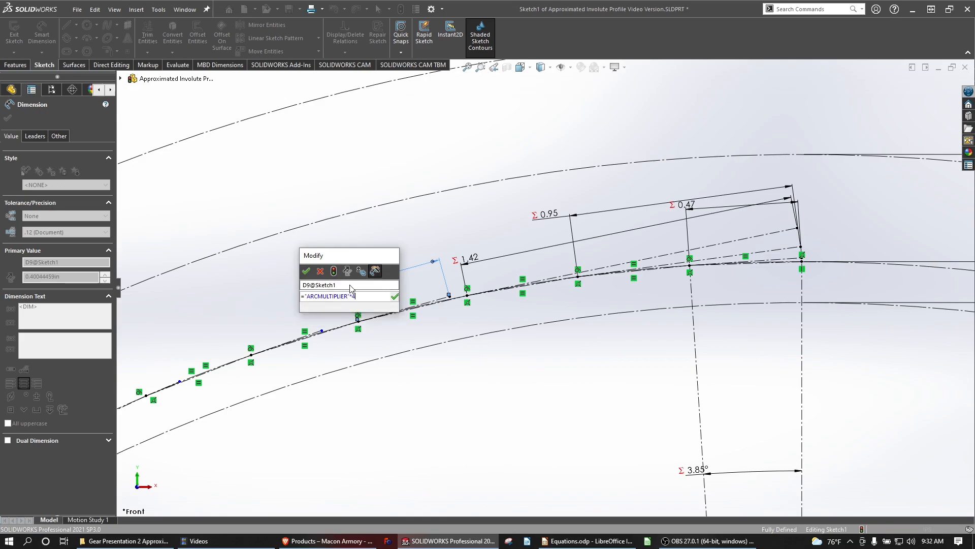
left_click(307, 270)
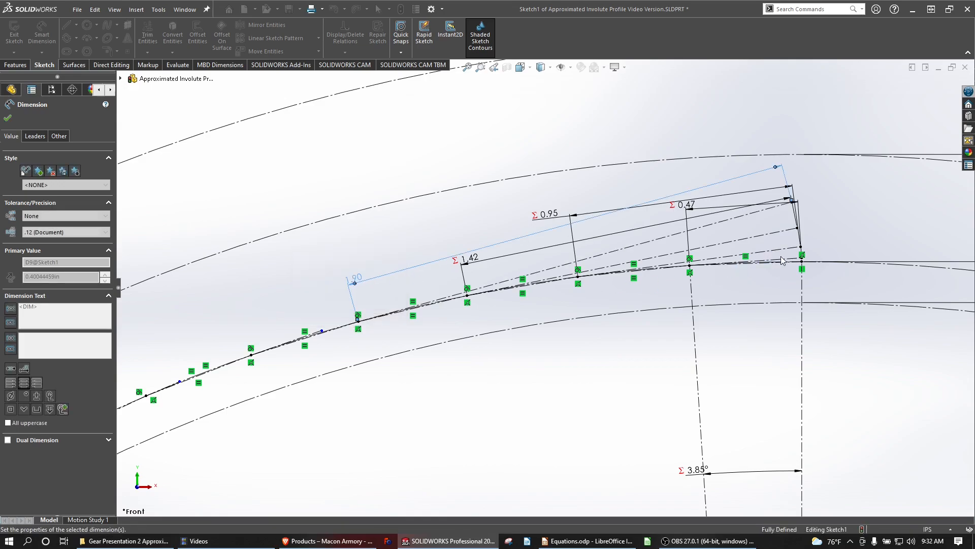
- Dimension the length of the fifth tangent centerline and set it equal to "ARCMULTIPLIER"*5
scroll(785, 261, "down", 5)
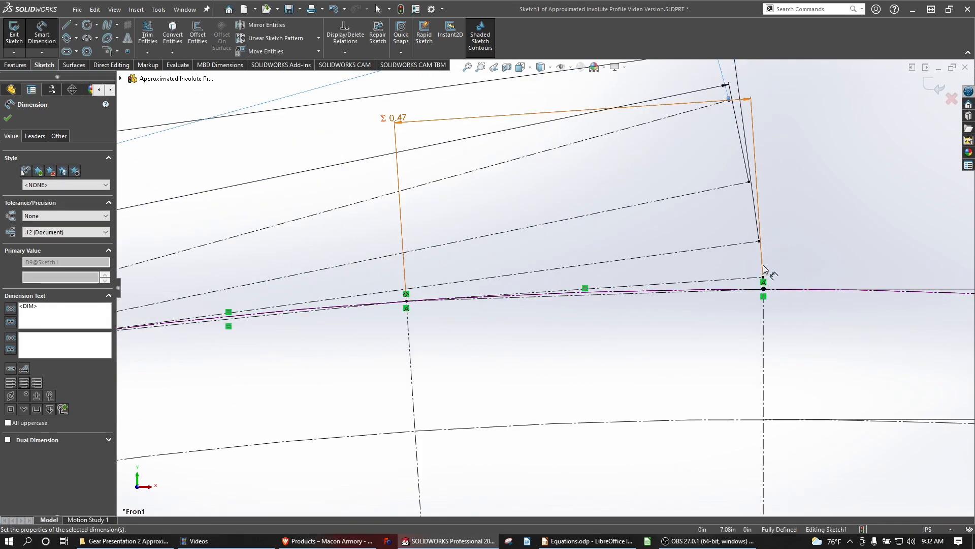
scroll(731, 155, "up", 8)
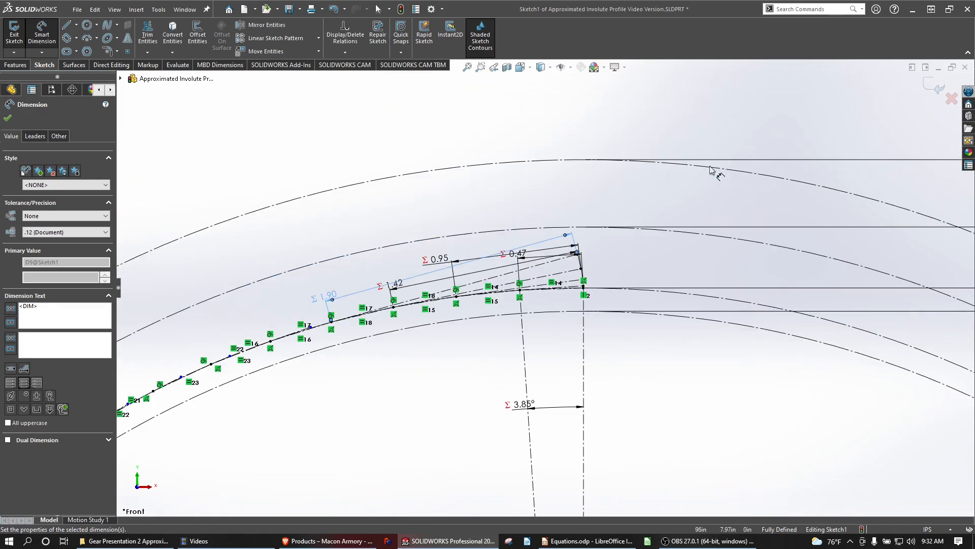
scroll(321, 352, "down", 5)
scroll(321, 352, "down", 2)
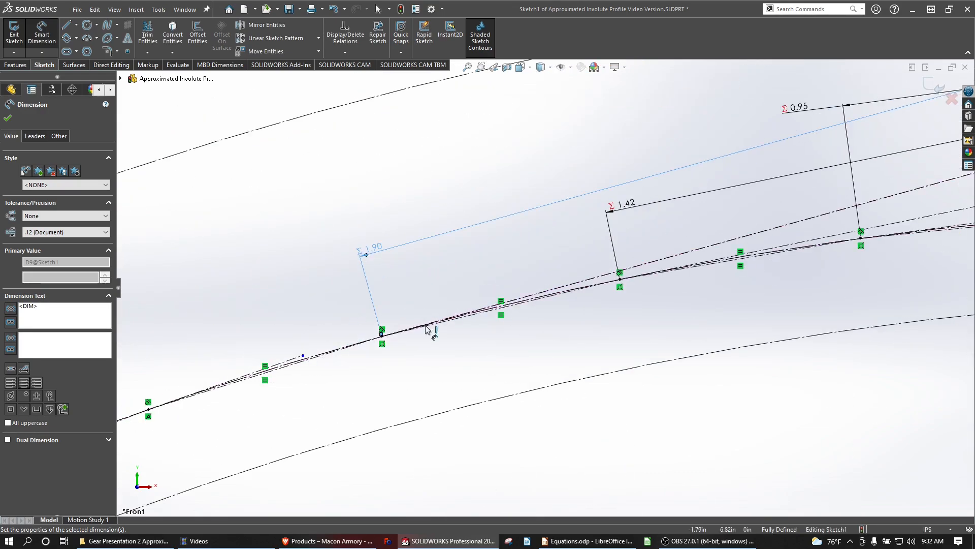
scroll(458, 292, "down", 2)
scroll(457, 296, "up", 4)
scroll(397, 336, "down", 3)
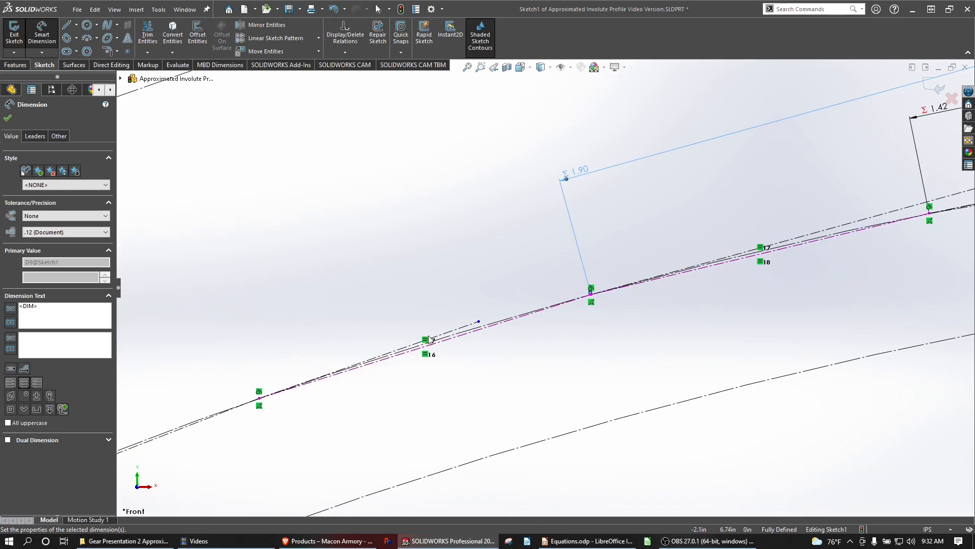
left_click(460, 328)
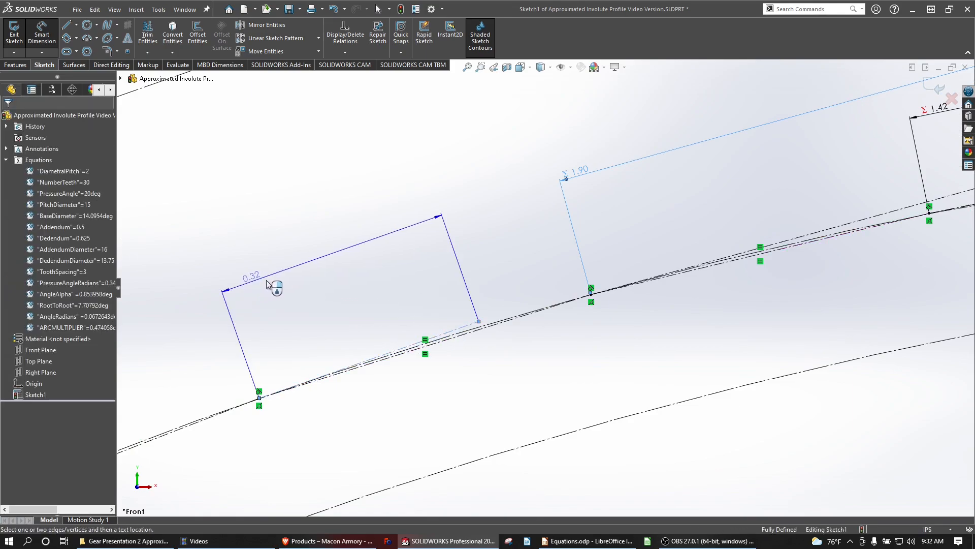
left_click(270, 285)
type("=")
key("Down")
key("Right")
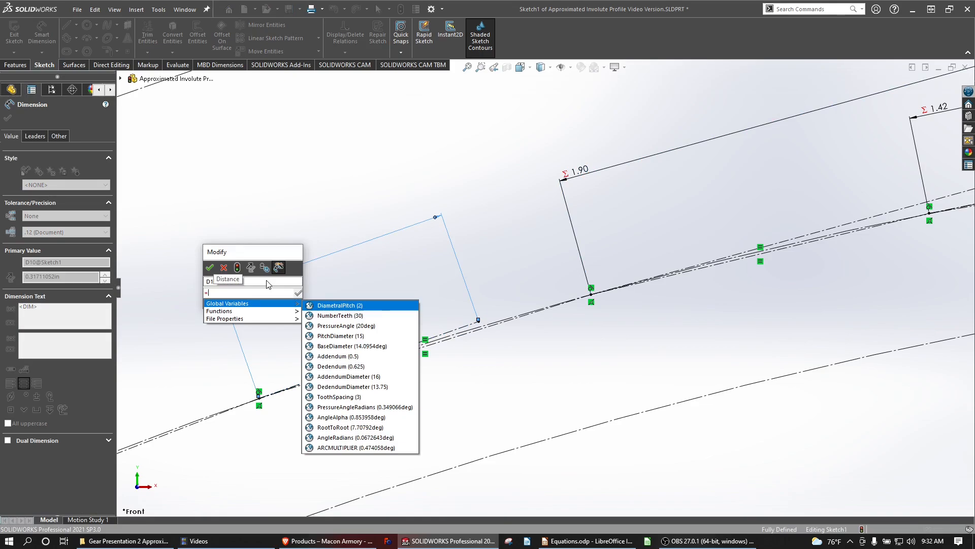
key("Up")
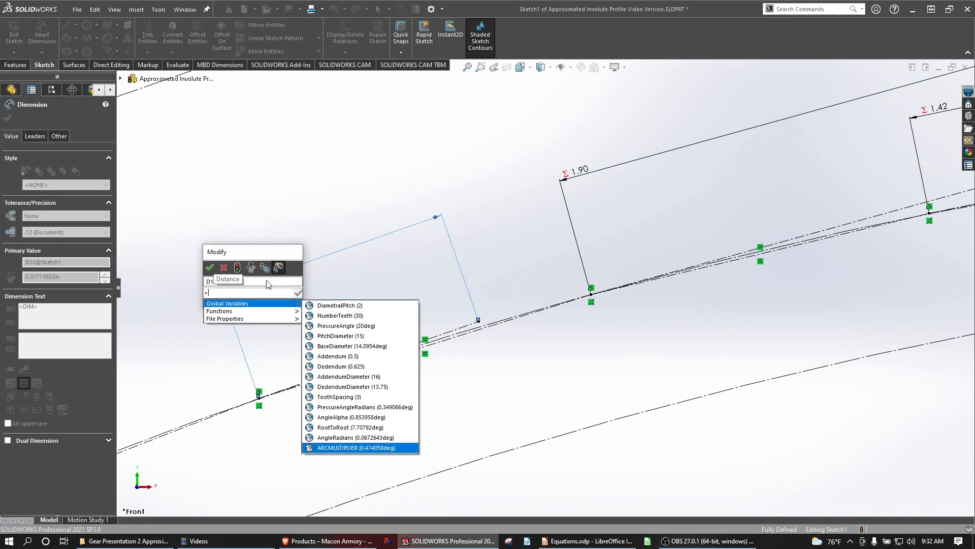
key("Return")
type("*5")
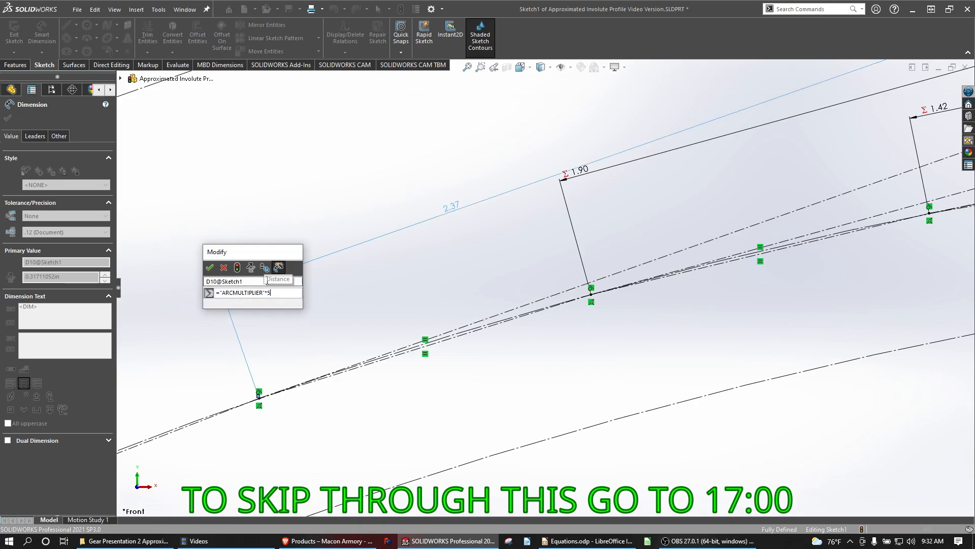
left_click(209, 267)
- Dimension the length of the sixth tangent centerline and set it equal to "ARCMULTIPLIER"*6
scroll(345, 325, "up", 5)
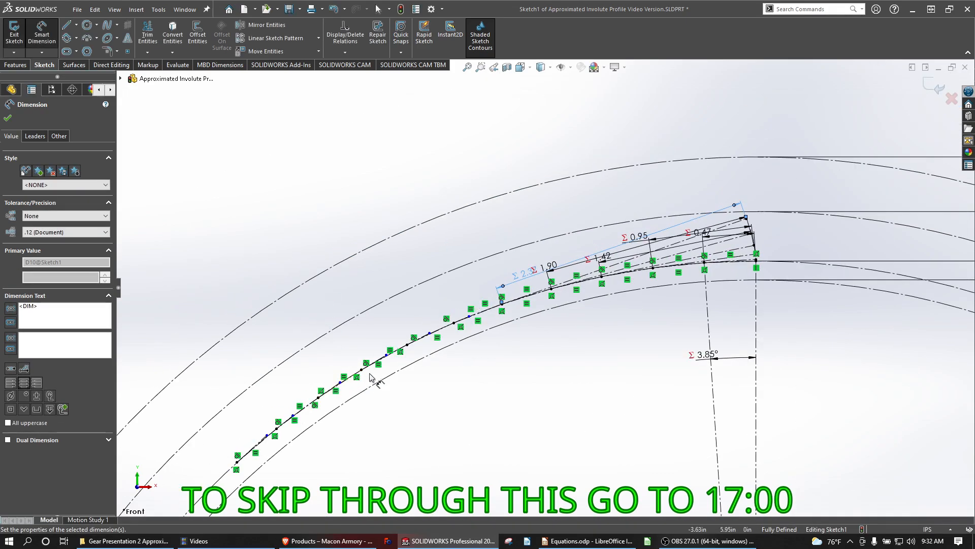
scroll(371, 376, "down", 8)
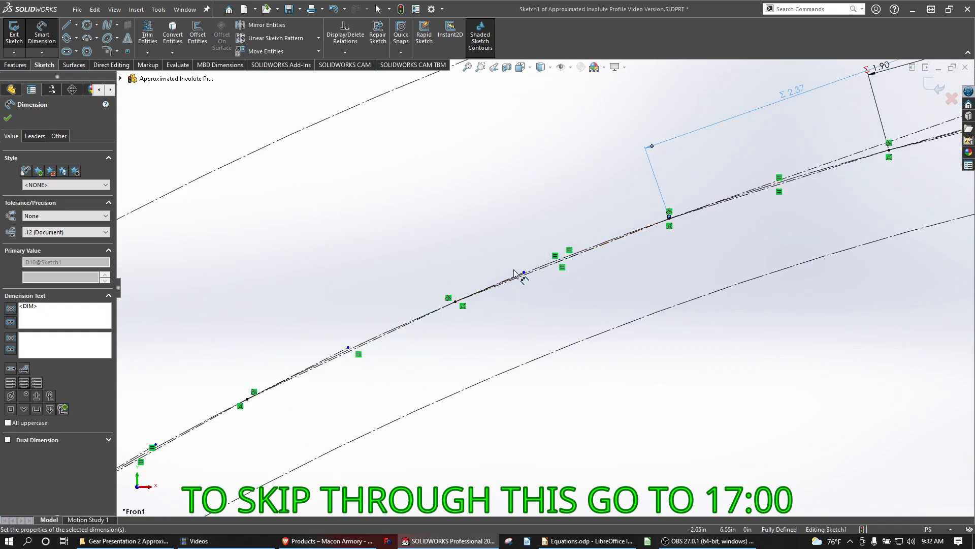
scroll(512, 280, "down", 3)
key("Escape")
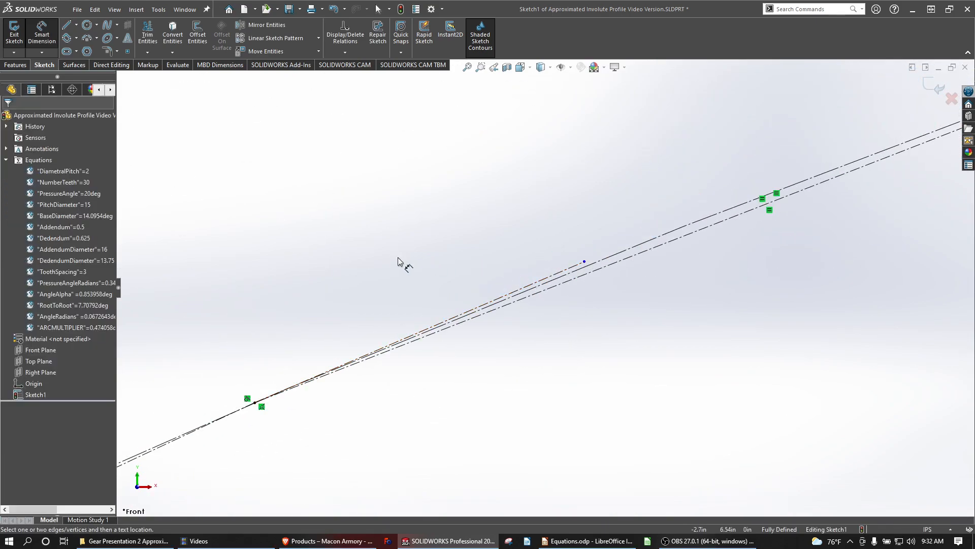
left_click(517, 301)
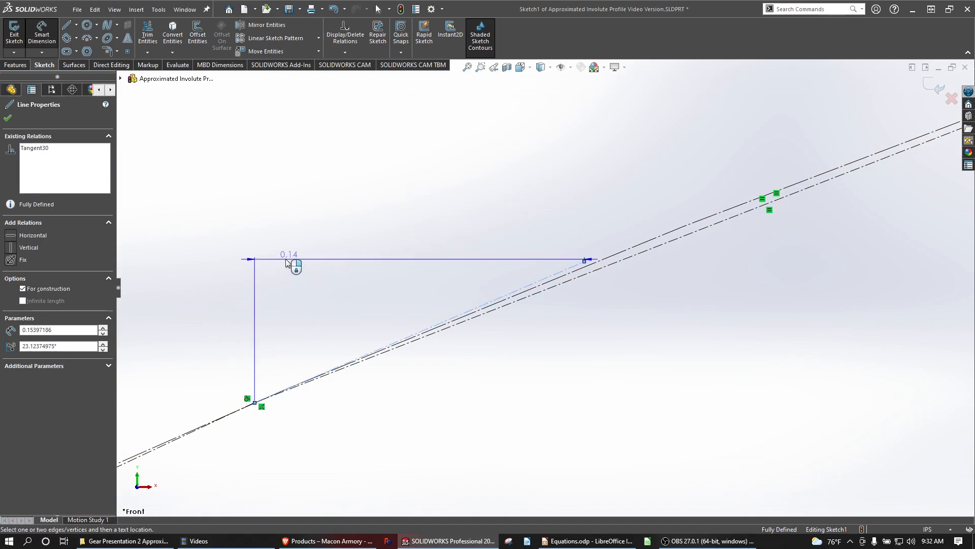
left_click(223, 255)
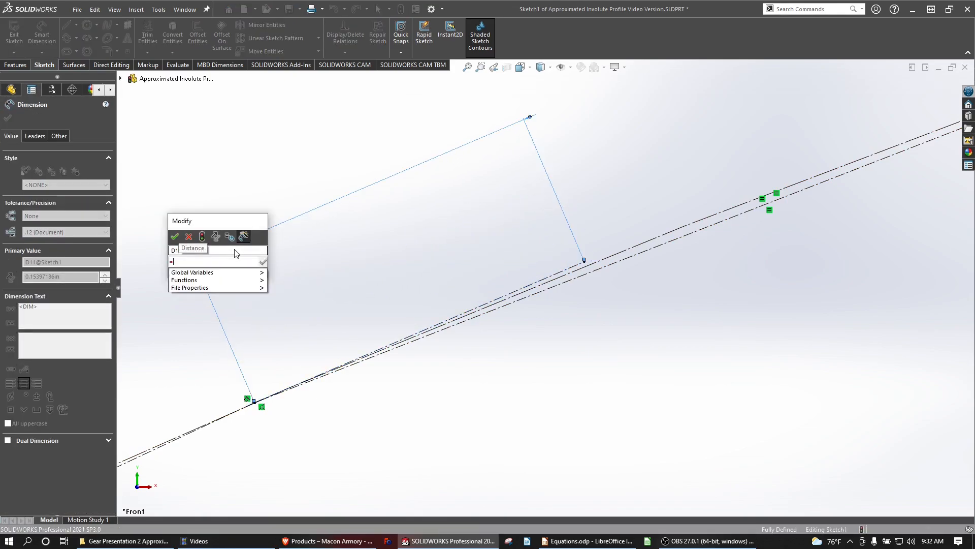
type("=")
key("Up")
key("Return")
type("*6")
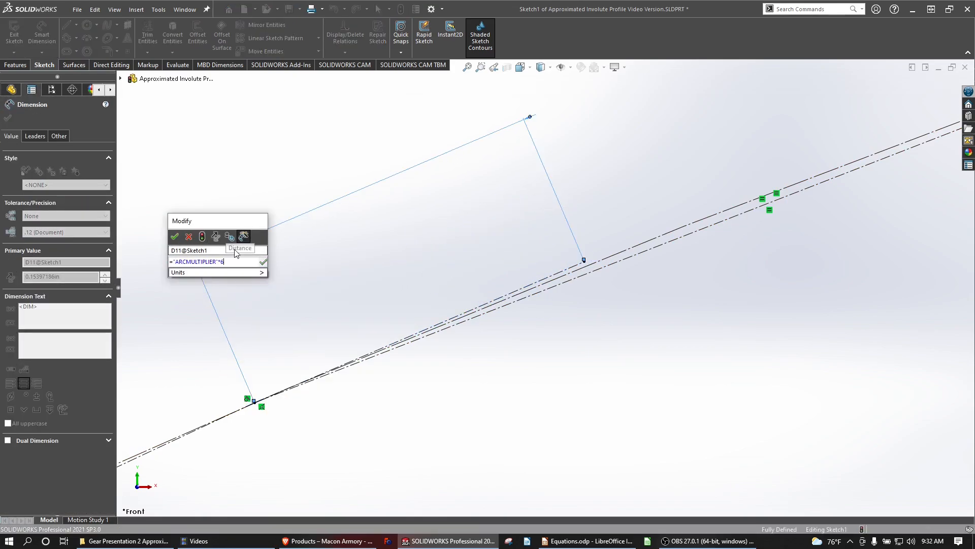
key("Return")
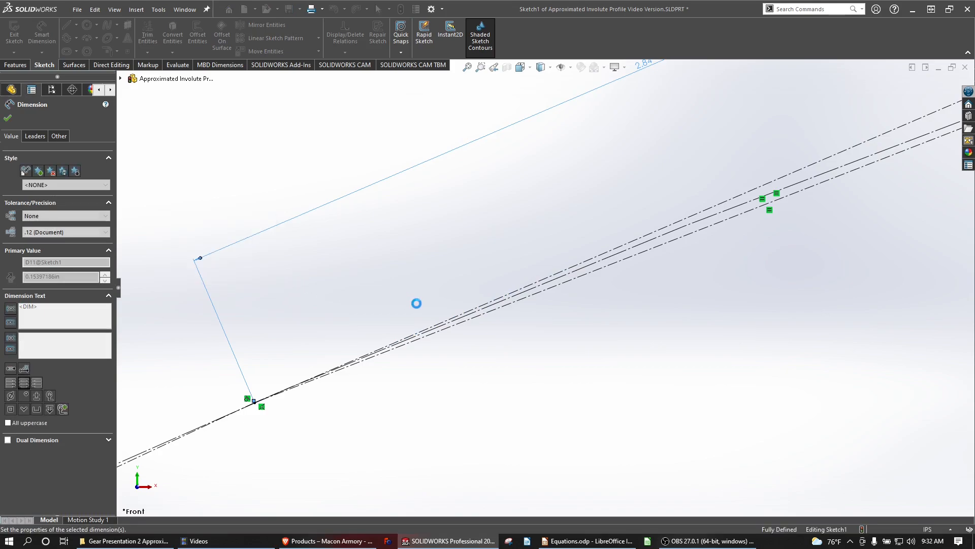
- Dimension the length of the seventh tangent centerline and set it equal to "ARCMULTIPLIER"*7
scroll(422, 305, "up", 3)
scroll(489, 316, "down", 5)
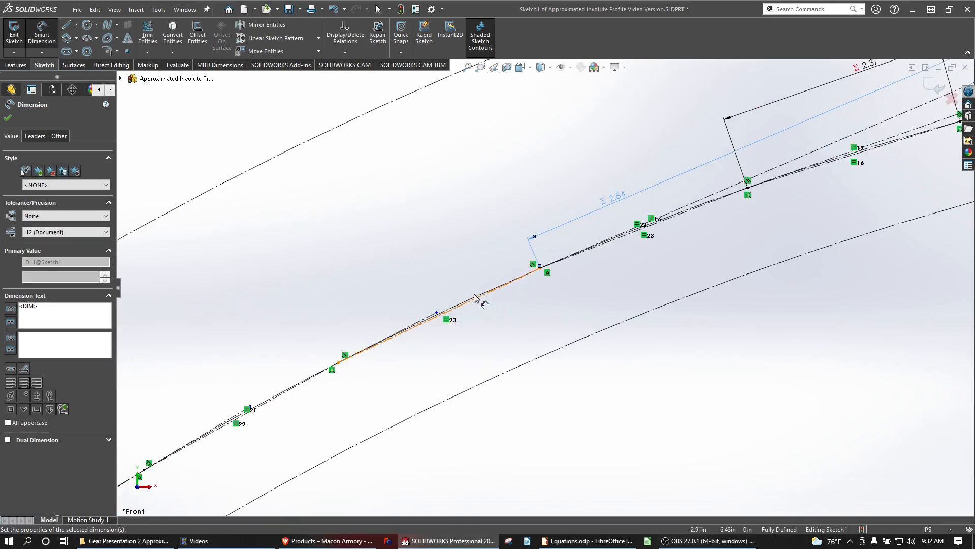
left_click(407, 335)
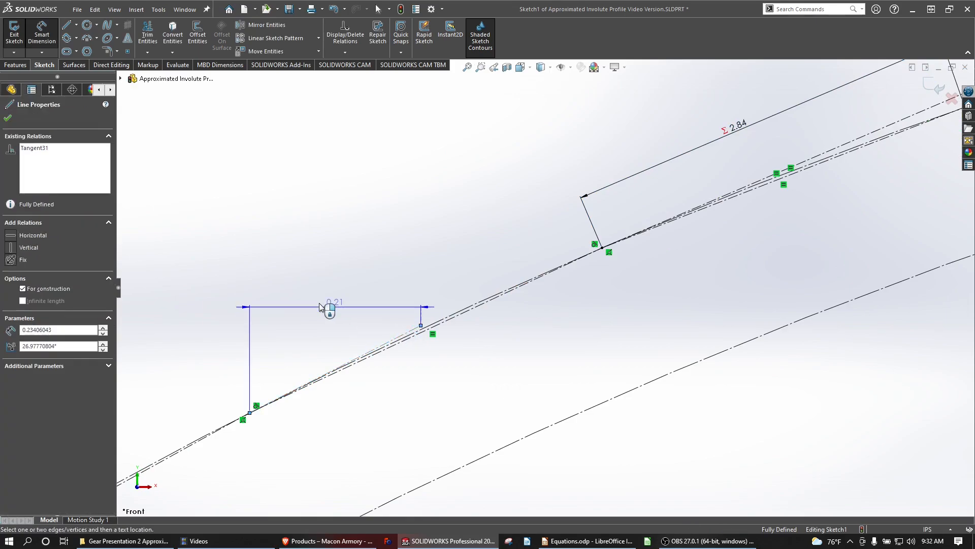
left_click(207, 294)
type("=")
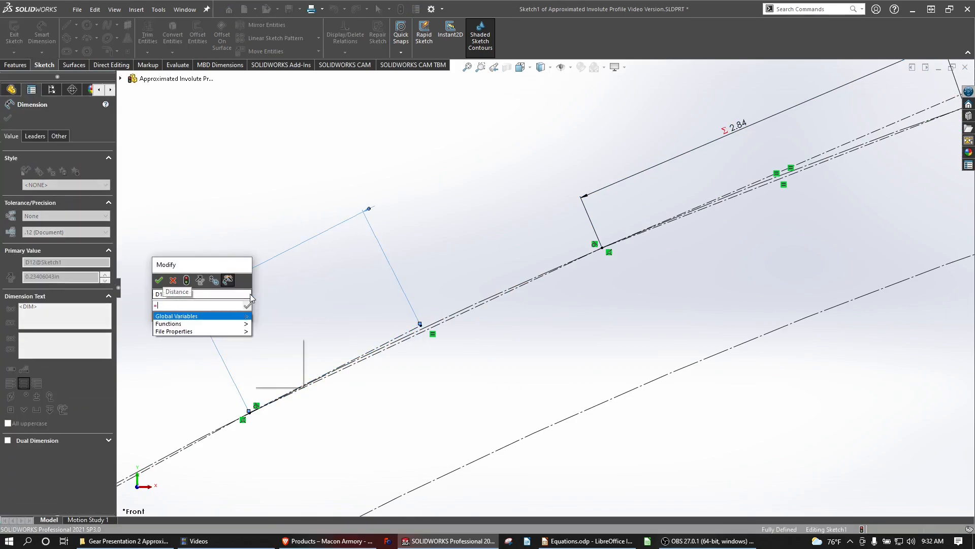
key("Right")
key("Up")
key("Return")
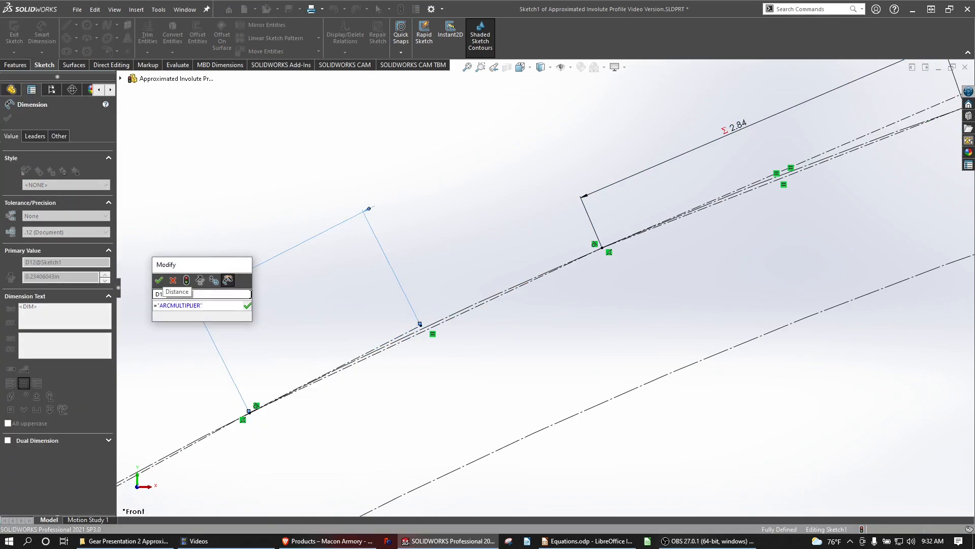
type("*7")
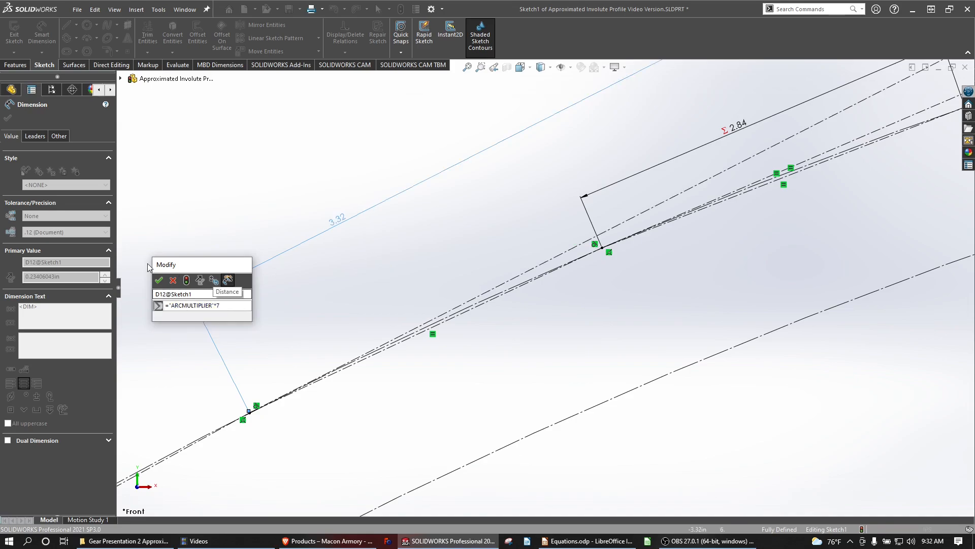
left_click(158, 281)
- Place an aligned length dimension on the eighth tangent centerline along the base circle
scroll(305, 328, "up", 5)
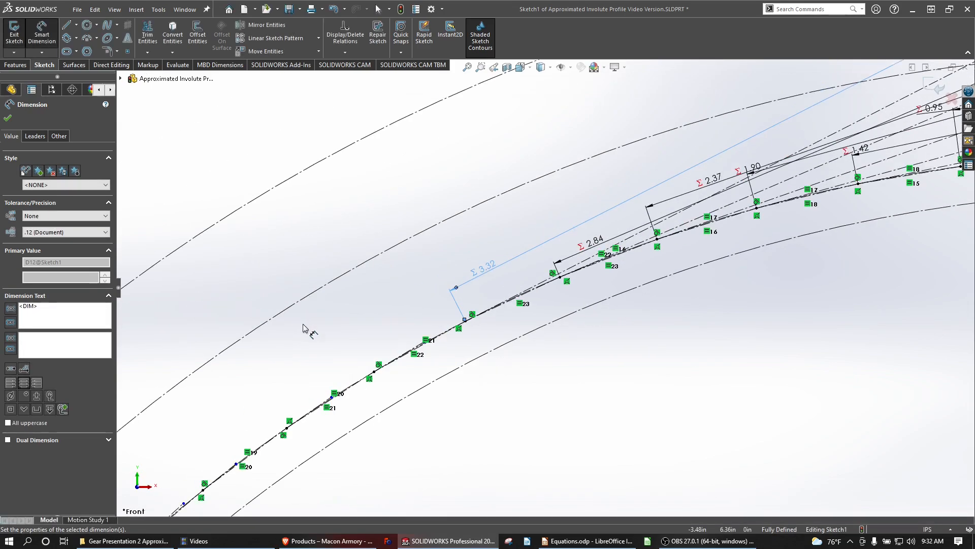
scroll(402, 374, "down", 2)
scroll(571, 272, "down", 2)
scroll(574, 243, "down", 2)
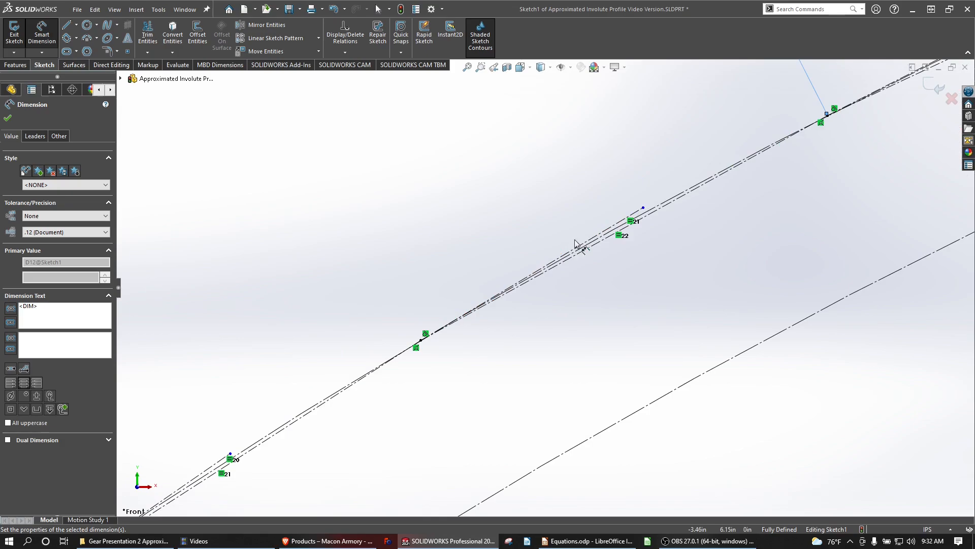
left_click(630, 219)
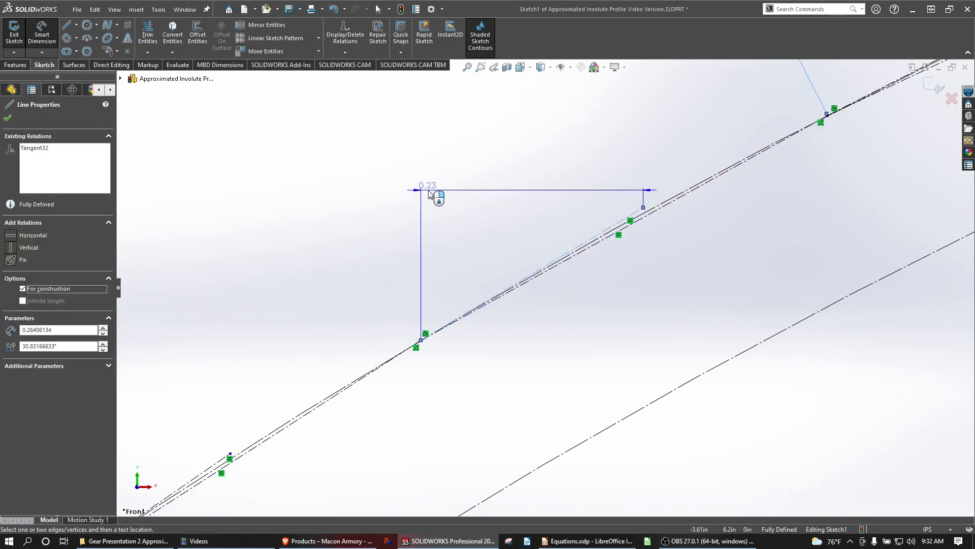
left_click(407, 193)
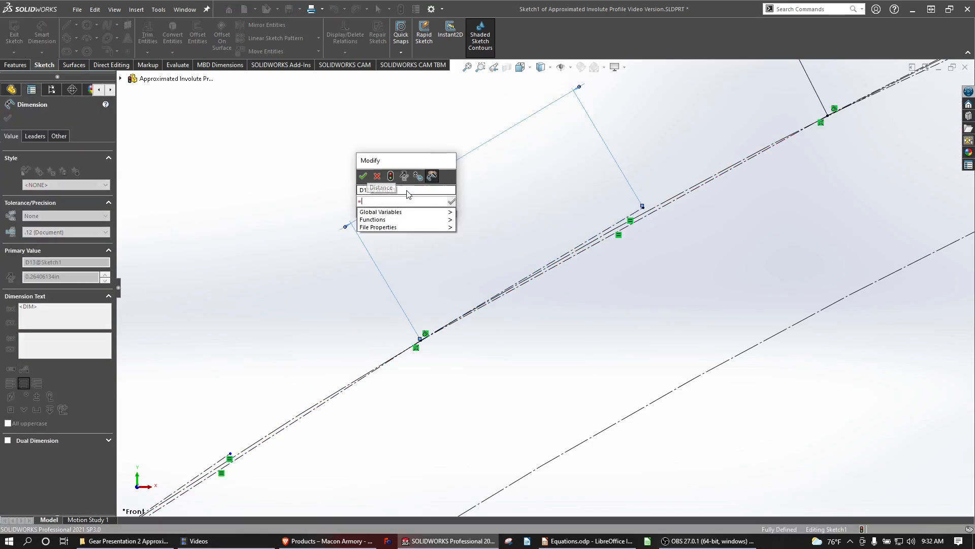
- Set the selected tangent construction line's length to the equation "ARCMULTIPLIER"*8
type("=")
key("Return")
type("*8")
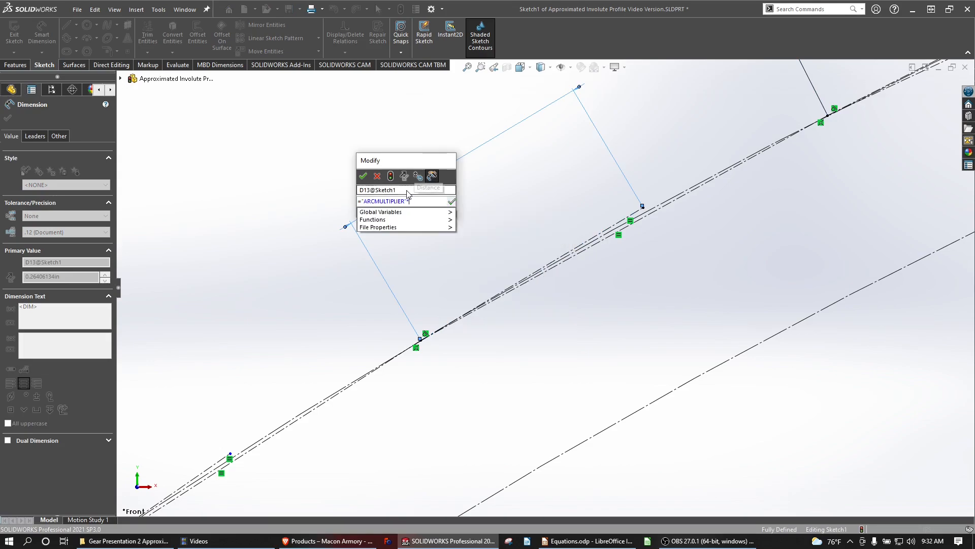
left_click(364, 177)
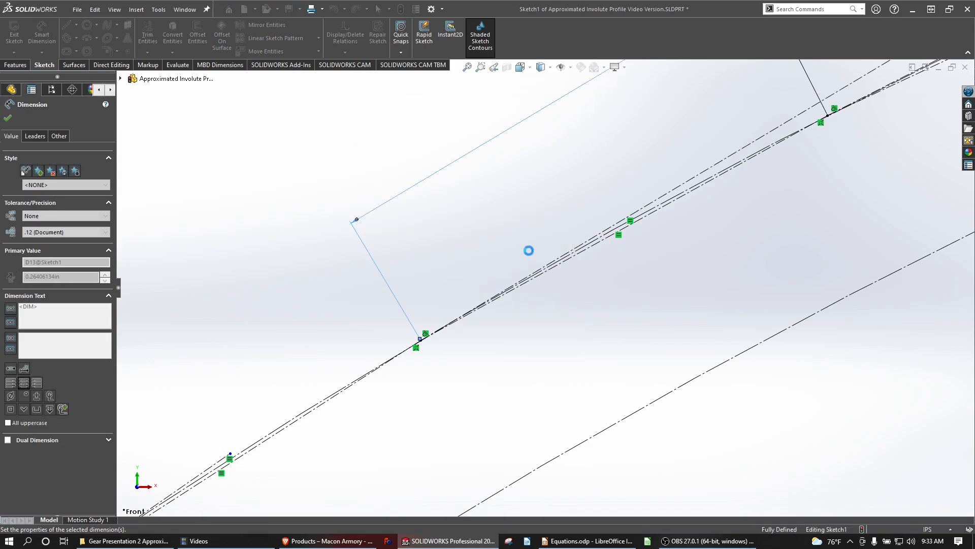
- Dimension the next tangent construction line down the base circle with the length equation "ARCMULTIPLIER"*9
scroll(529, 251, "up", 12)
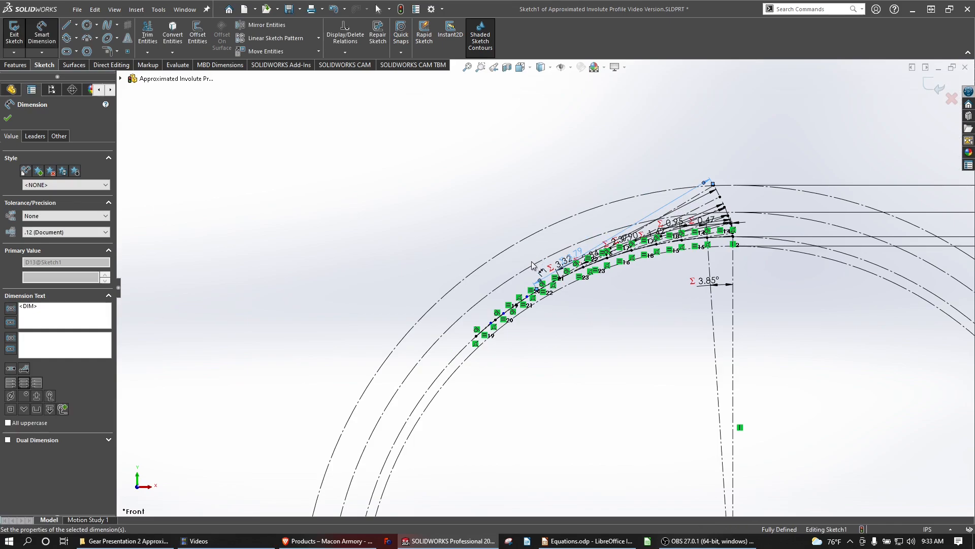
scroll(532, 265, "down", 10)
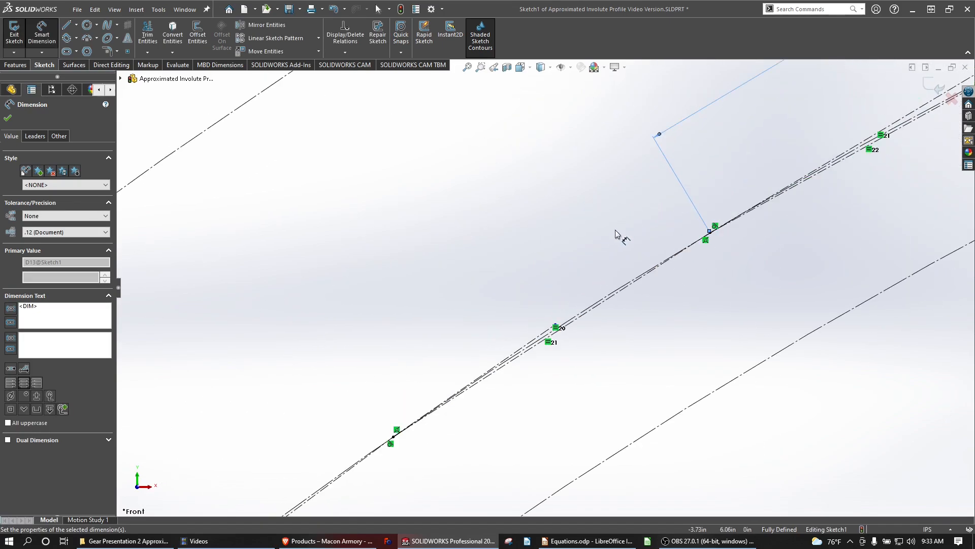
left_click(546, 336)
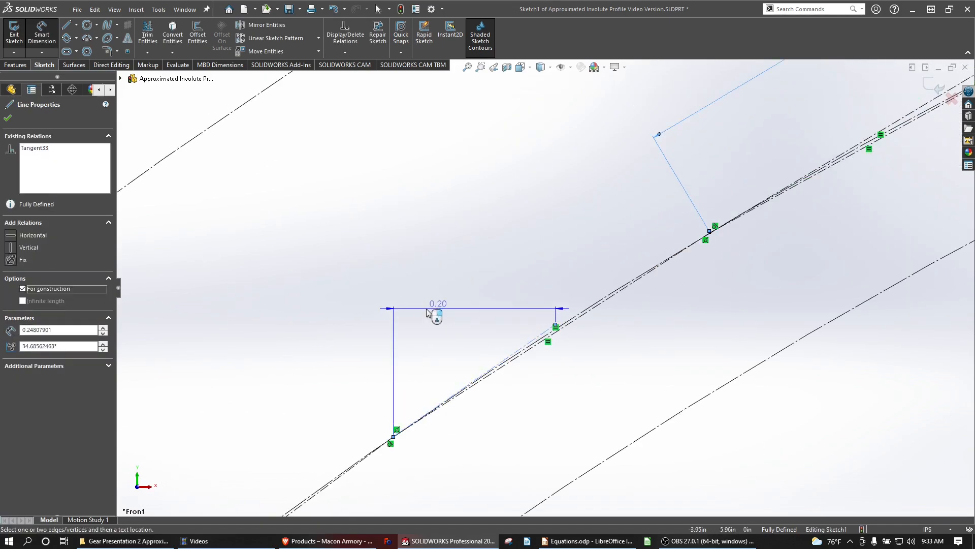
left_click(387, 312)
type("=")
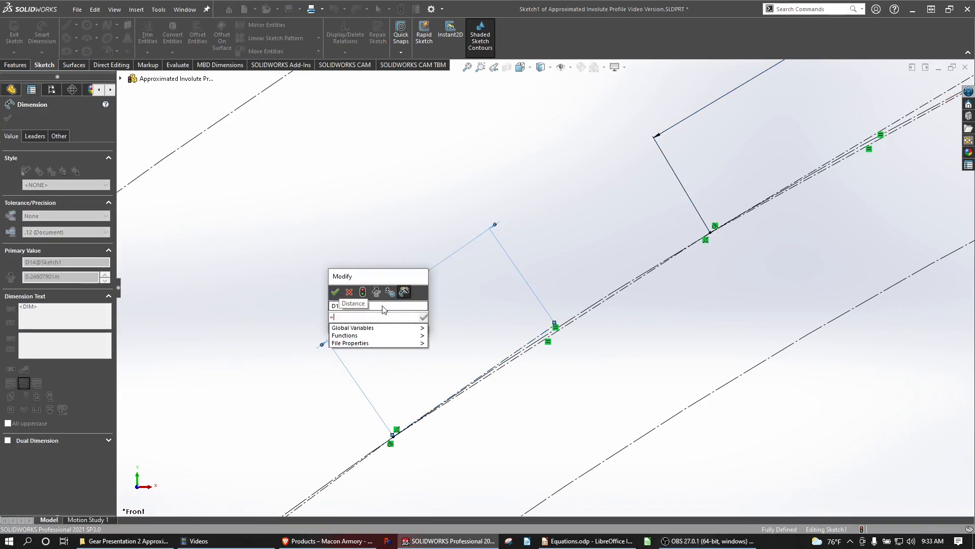
key("Down")
key("Right")
key("Up")
key("Return")
type("*9")
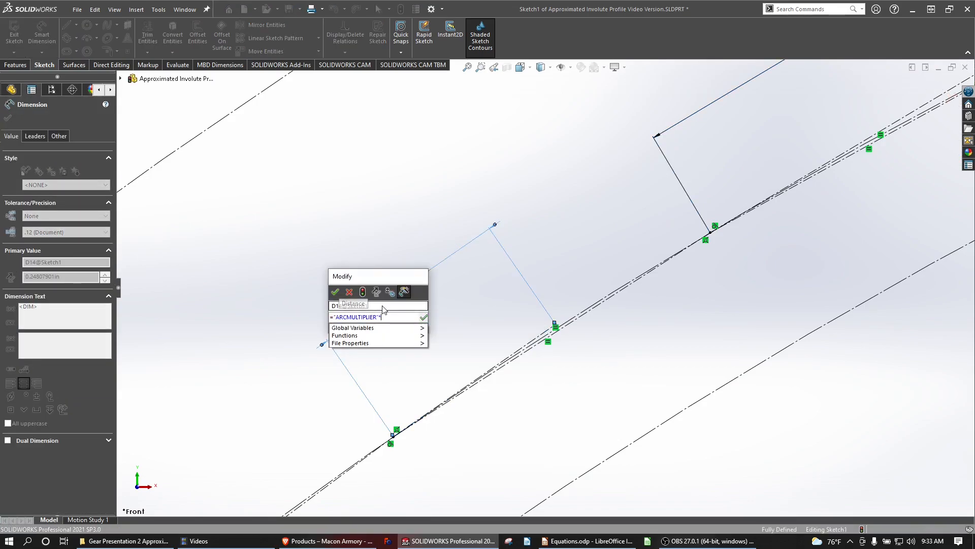
left_click(334, 292)
- Dimension the tangent construction line after the "ARCMULTIPLIER"*9 one with the length equation "ARCMULTIPLIER"*10
scroll(441, 334, "up", 10)
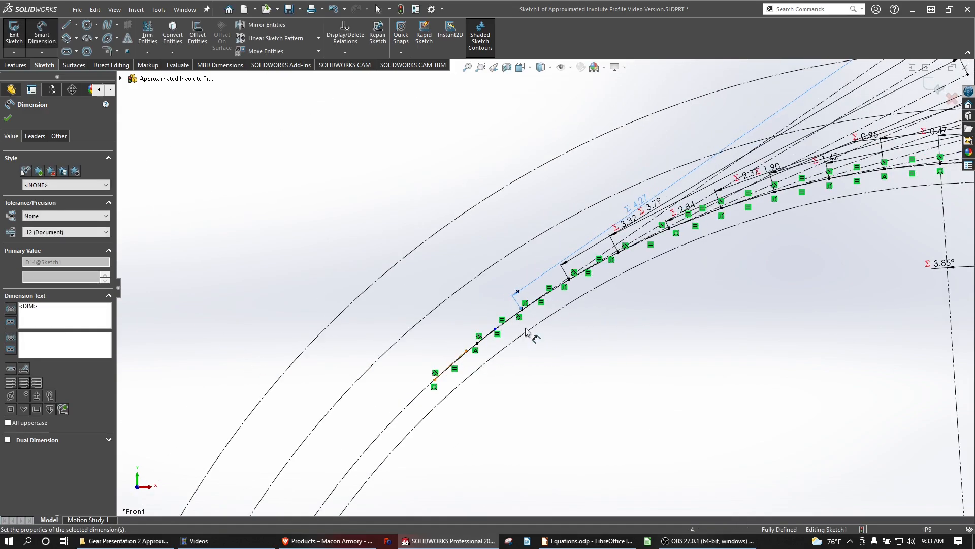
scroll(527, 332, "down", 8)
left_click(440, 325)
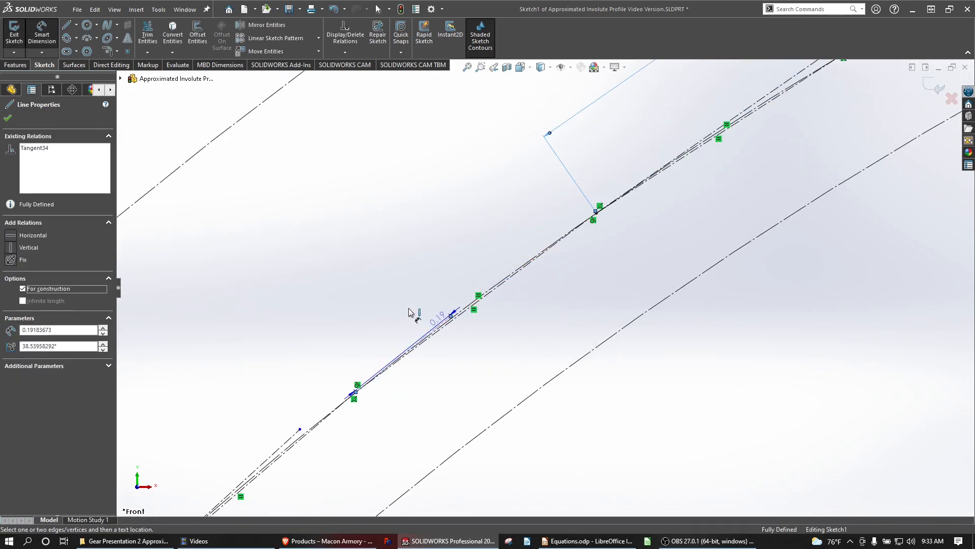
left_click(328, 304)
type("=")
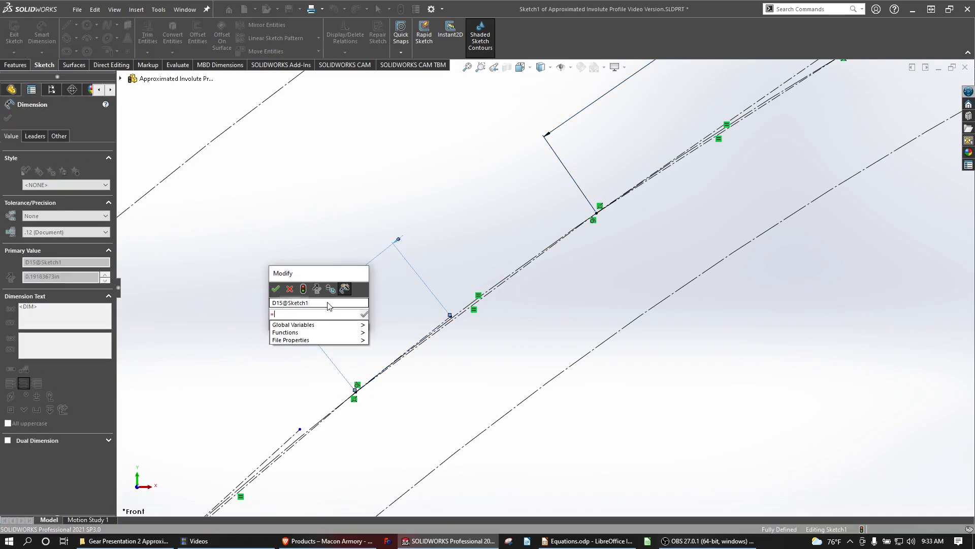
key("Down")
key("Right")
key("Up")
key("Return")
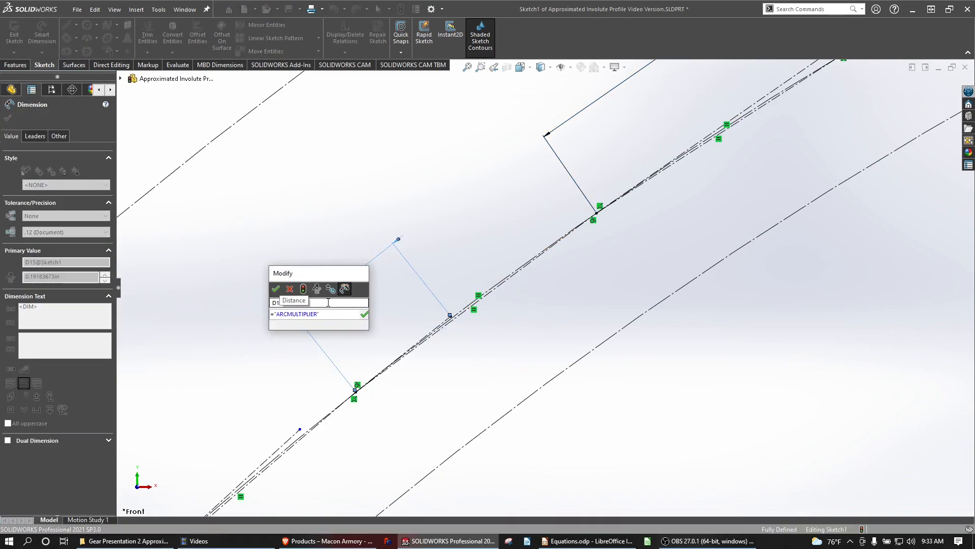
type("*10")
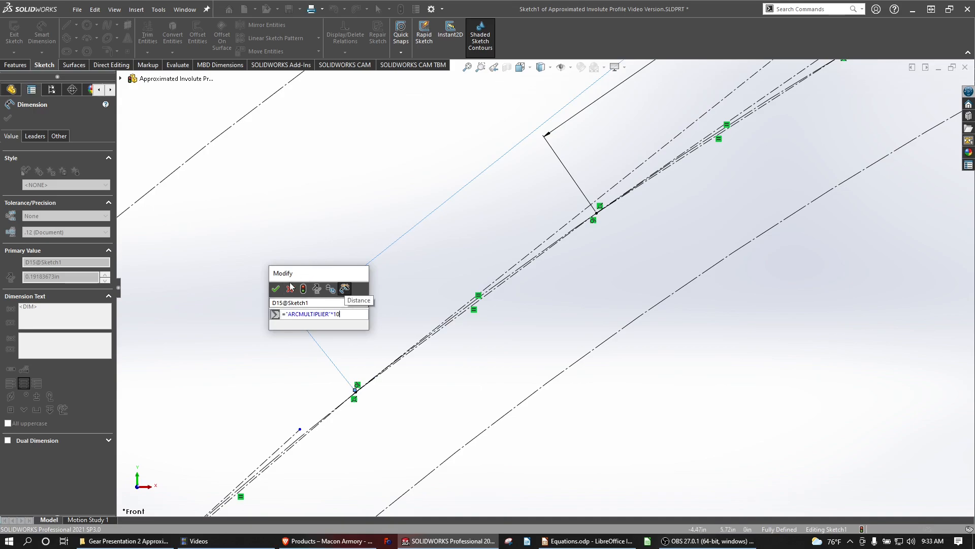
left_click(277, 288)
- Dimension the last tangent construction line on the base circle with the length equation "ARCMULTIPLIER"*11
scroll(315, 302, "up", 5)
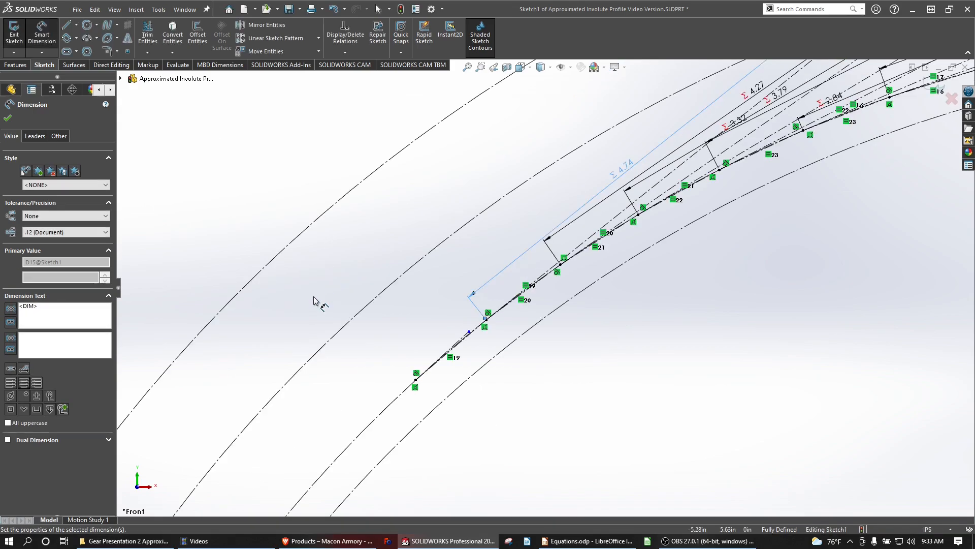
scroll(518, 254, "down", 3)
scroll(518, 254, "down", 3)
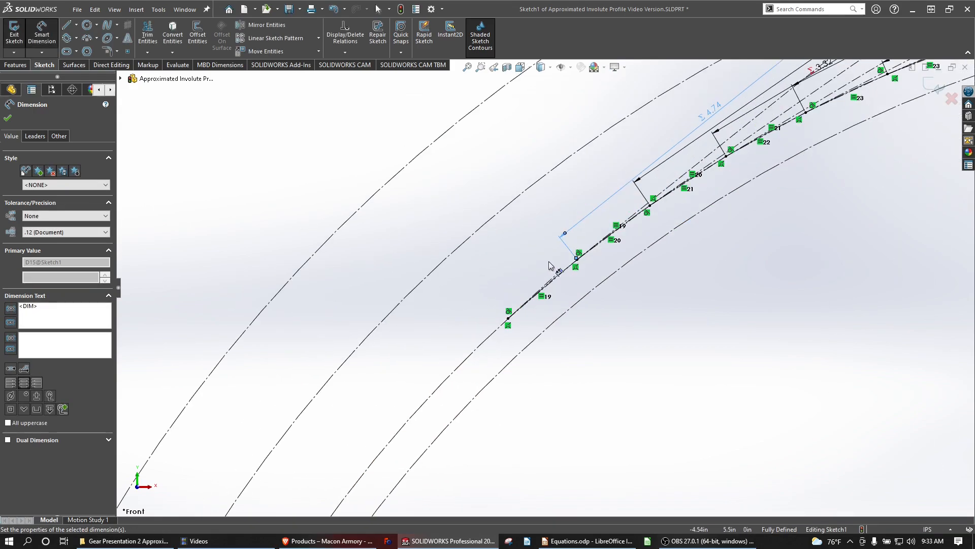
left_click(569, 304)
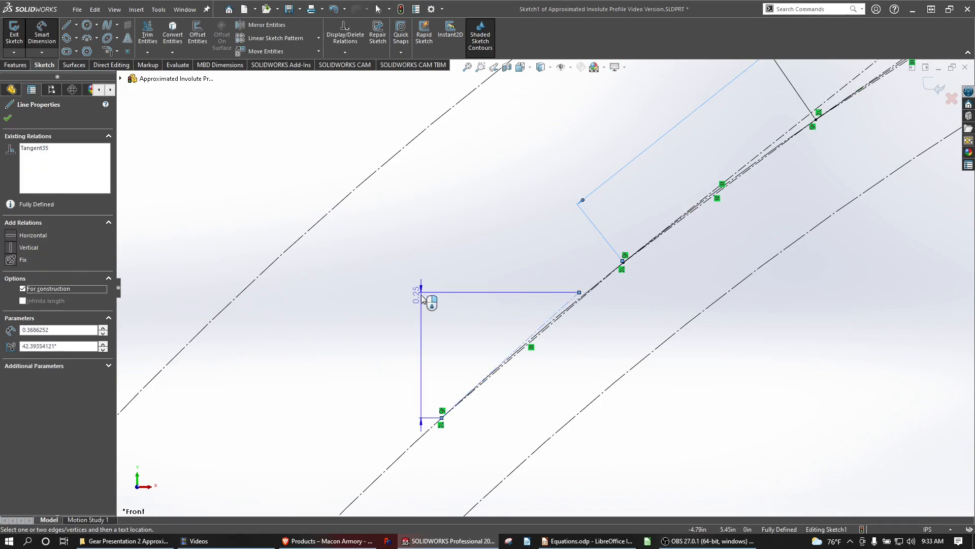
left_click(425, 284)
type("=")
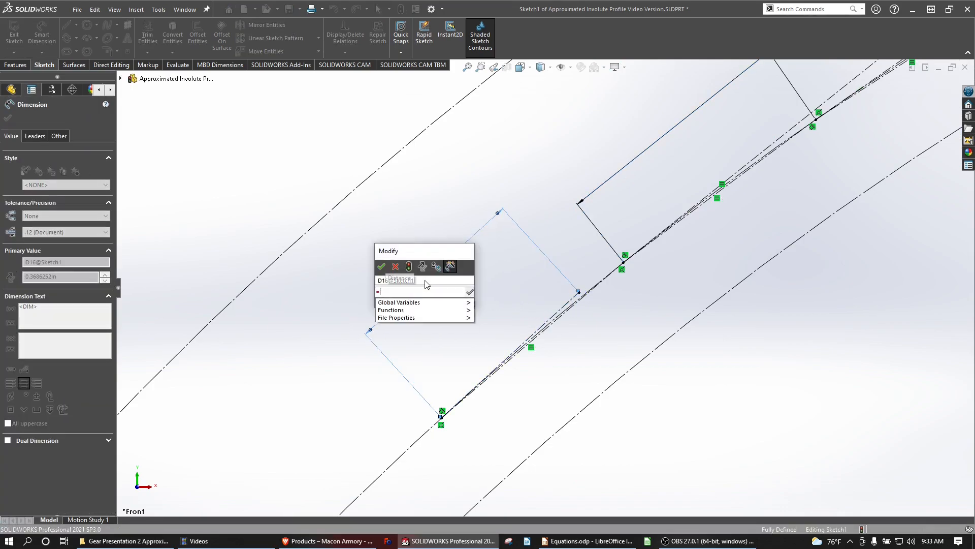
key("Right")
key("Up")
key("Return")
type("*11")
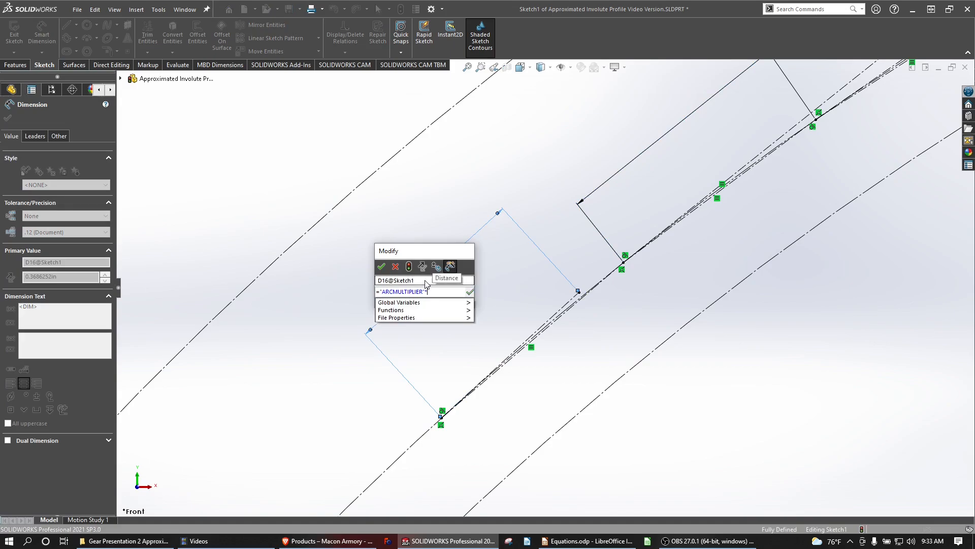
left_click(381, 267)
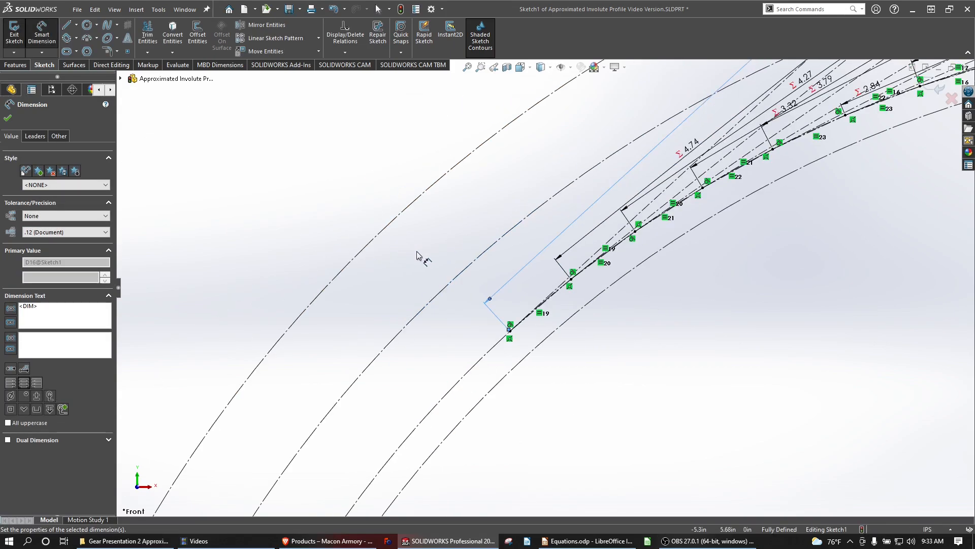
- Examine the fan of dimensioned tangent lines and the curve their outer endpoints trace from the base circle
scroll(432, 248, "up", 4)
scroll(764, 149, "up", 2)
scroll(805, 136, "down", 5)
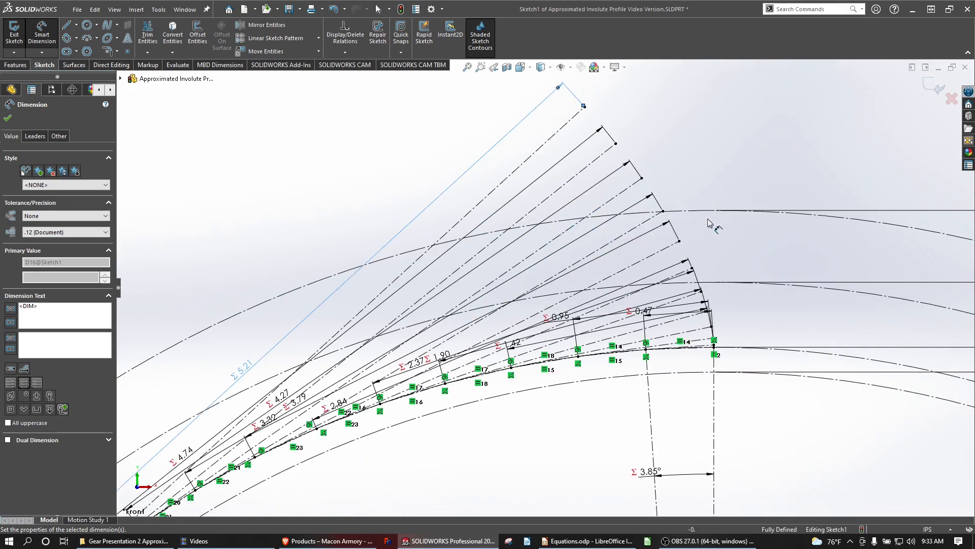
scroll(724, 343, "down", 2)
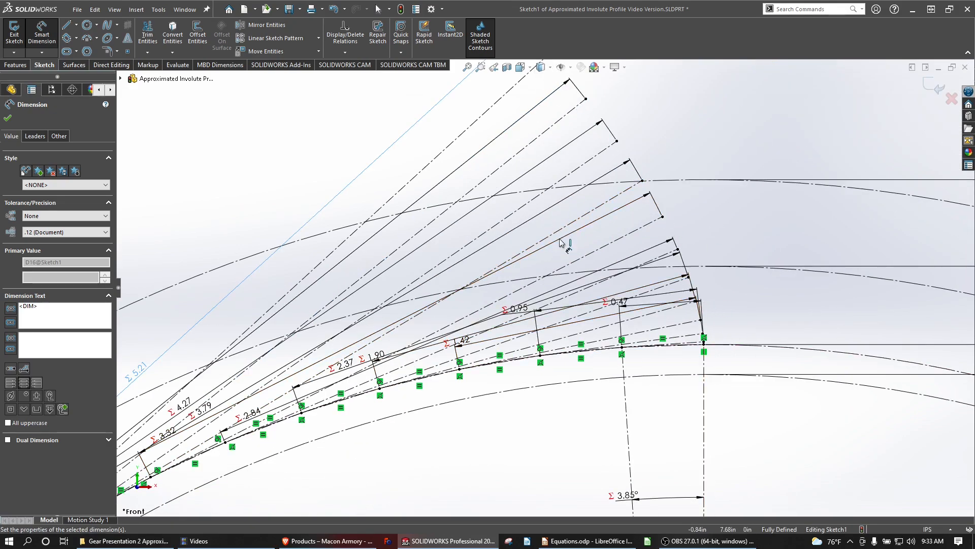
scroll(561, 242, "up", 3)
scroll(639, 304, "down", 5)
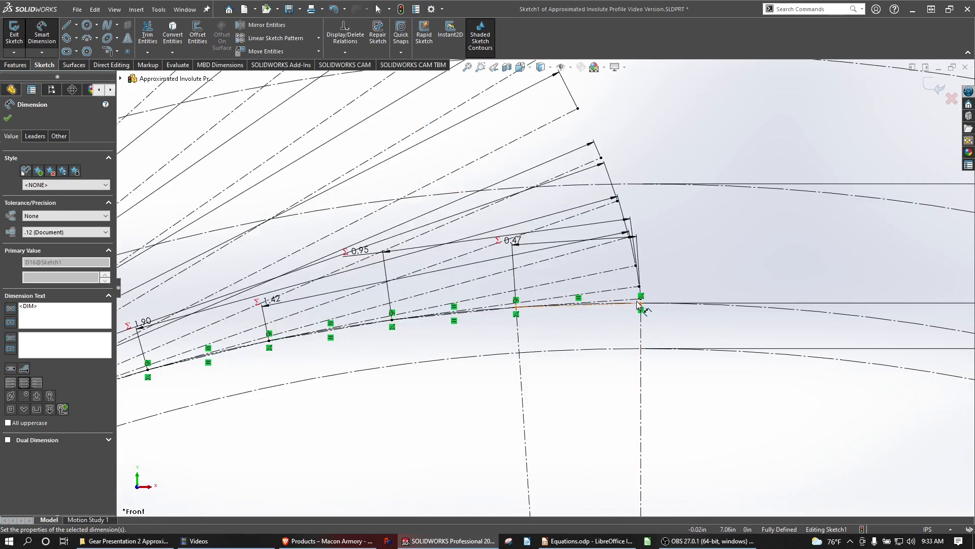
scroll(660, 322, "down", 3)
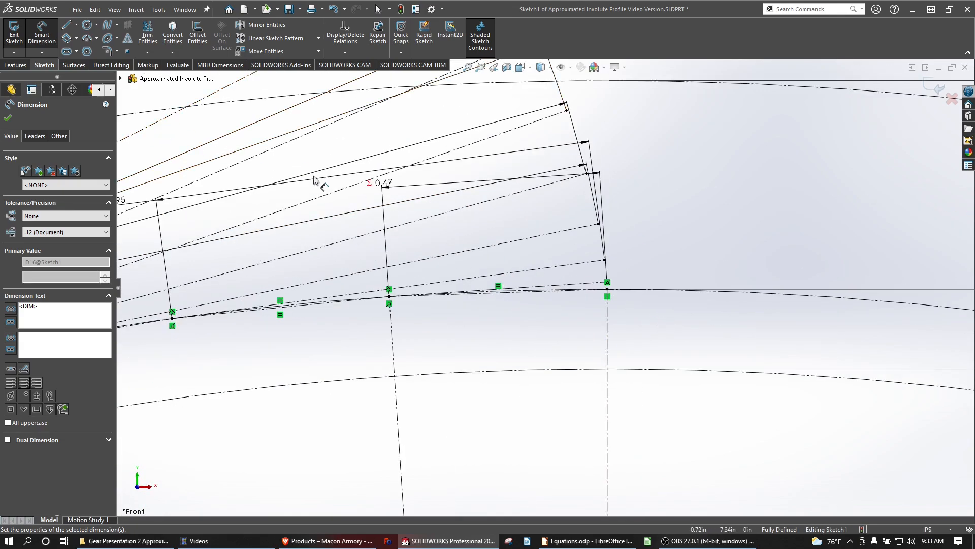
scroll(591, 277, "up", 2)
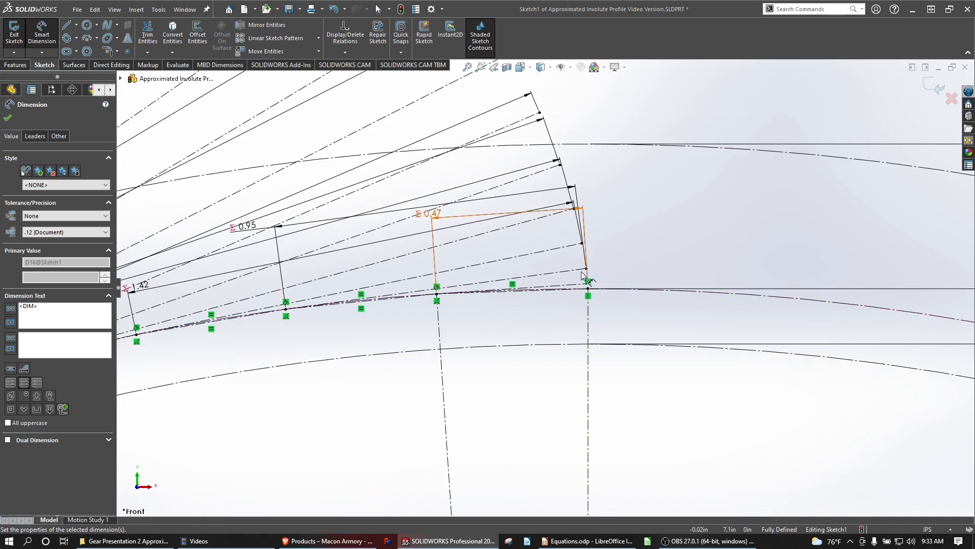
scroll(548, 189, "up", 3)
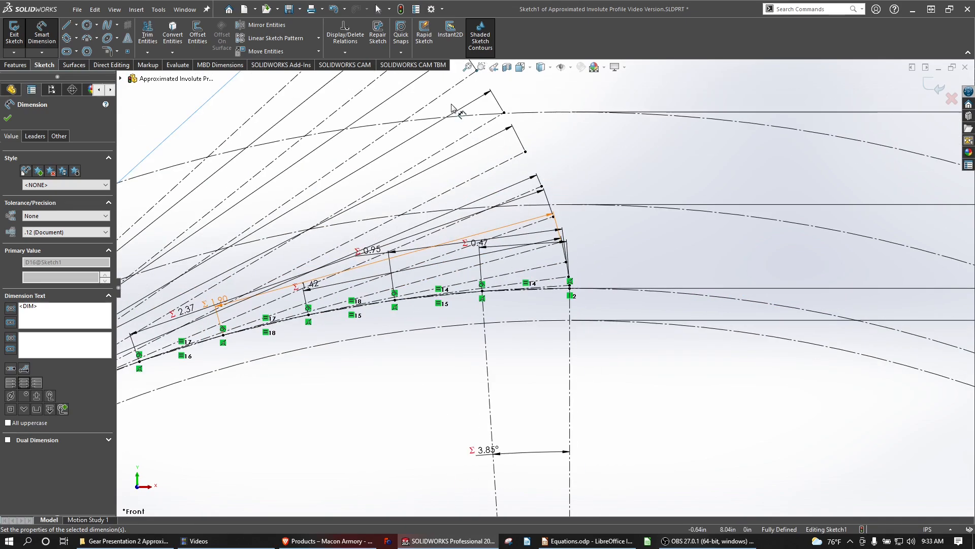
scroll(537, 267, "down", 2)
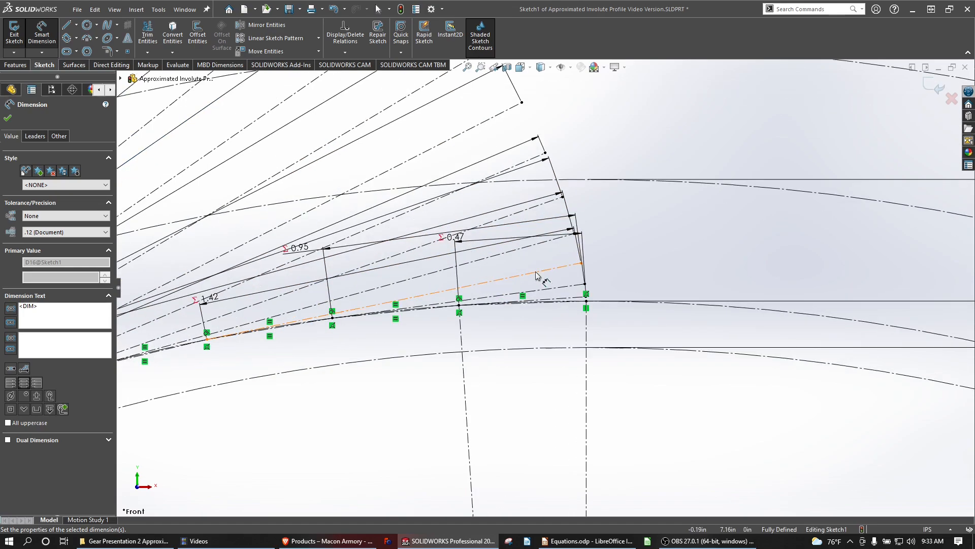
scroll(539, 277, "up", 5)
scroll(537, 163, "down", 3)
scroll(534, 163, "down", 1)
left_click(529, 170)
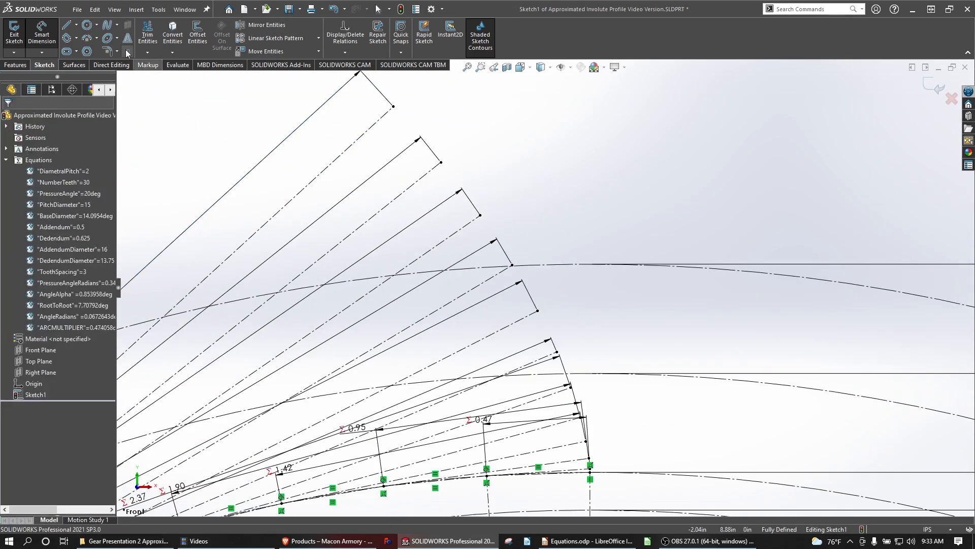
- Draw a spline from the base circle's top point through the successive outer endpoints of the tangent lines, ending at the longest one
left_click(104, 26)
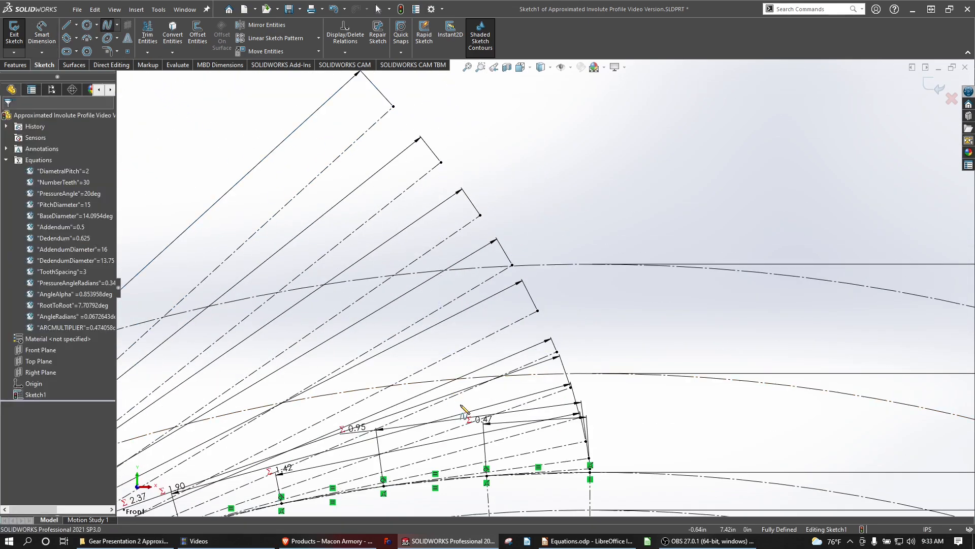
scroll(591, 472, "down", 5)
left_click(589, 468)
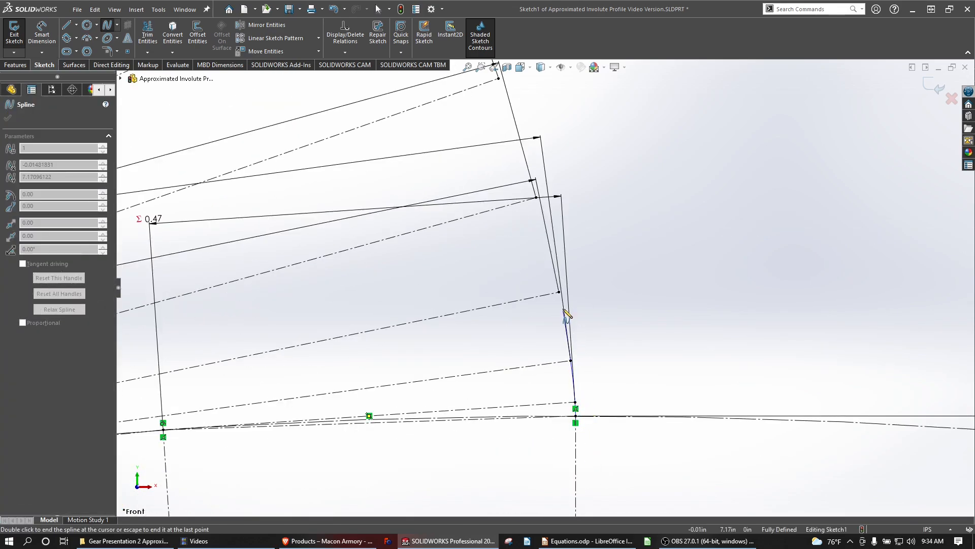
left_click(559, 293)
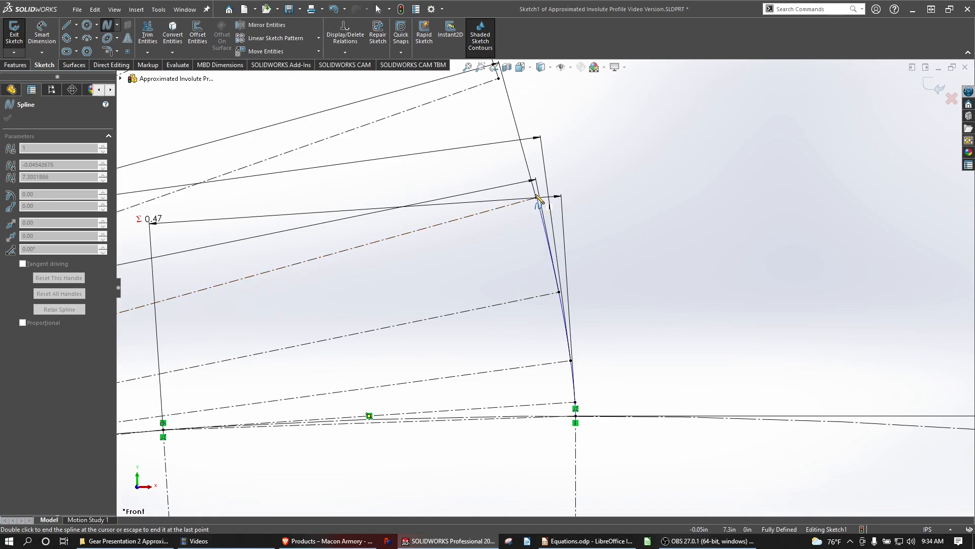
scroll(549, 298, "up", 2)
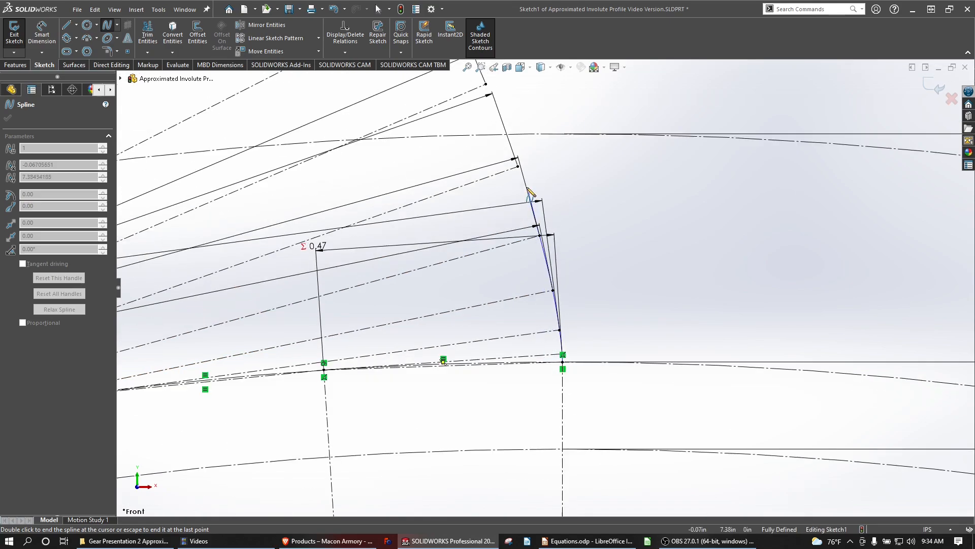
left_click(516, 159)
left_click(486, 85)
scroll(501, 272, "up", 2)
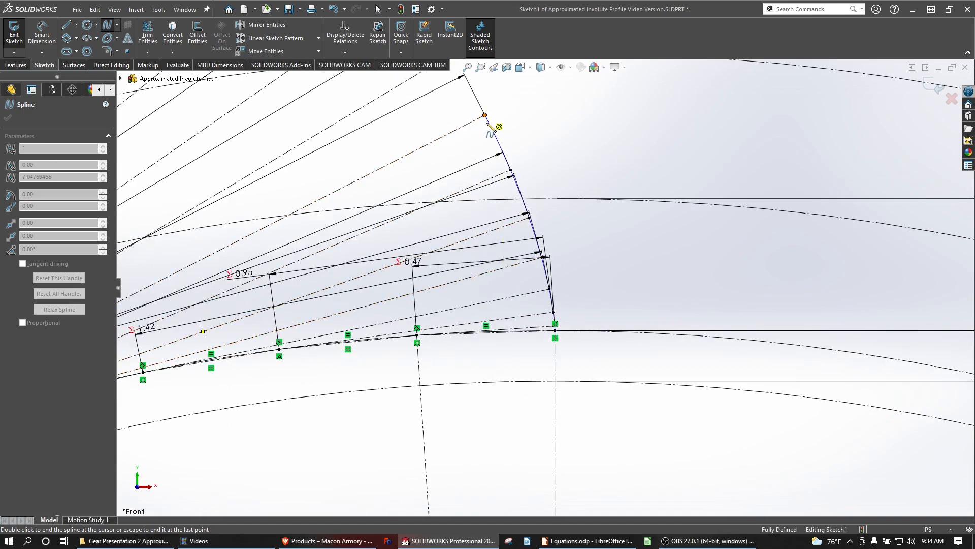
left_click(485, 116)
scroll(519, 225, "up", 2)
scroll(489, 178, "down", 4)
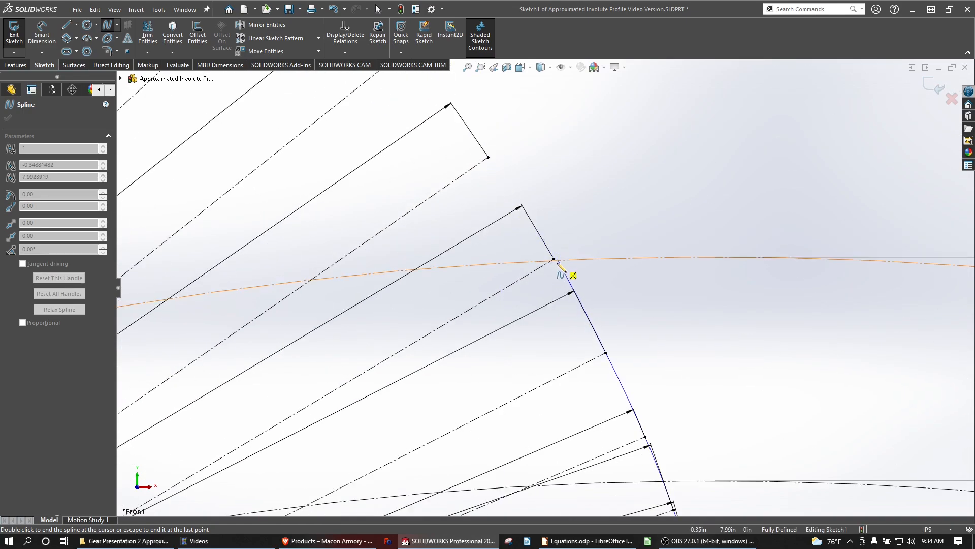
left_click(489, 158)
middle_click_drag(420, 119, 542, 351, "ctrl")
left_click(528, 281)
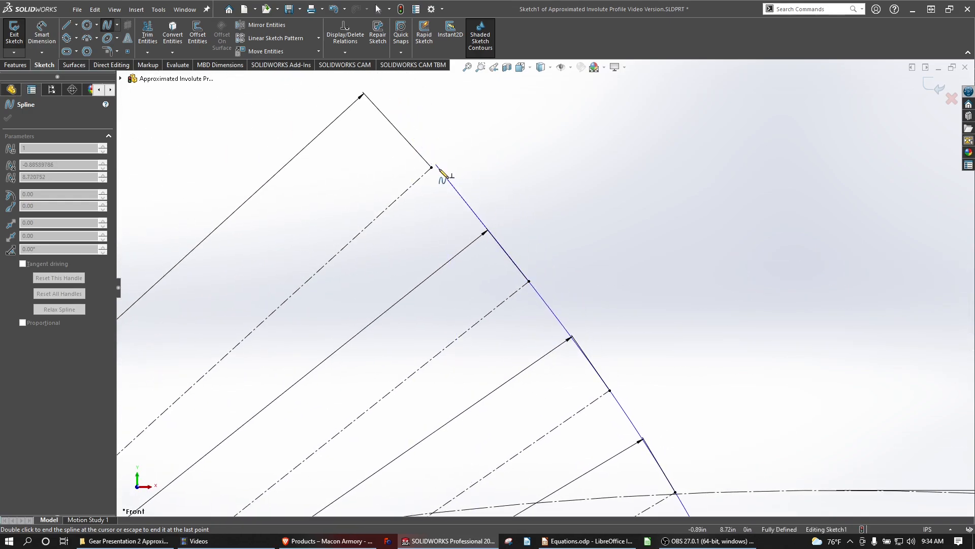
key("Escape")
key("Escape")
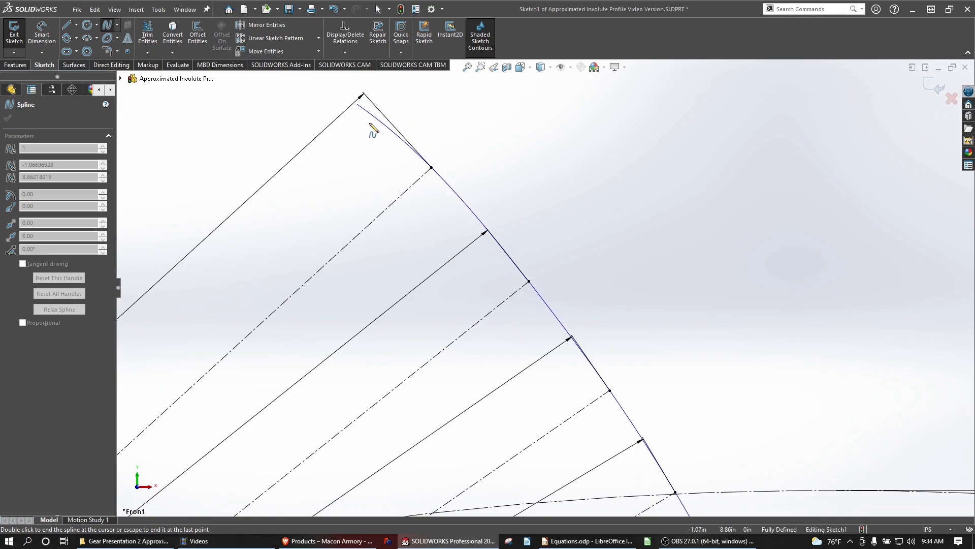
scroll(411, 226, "up", 4)
scroll(597, 365, "down", 3)
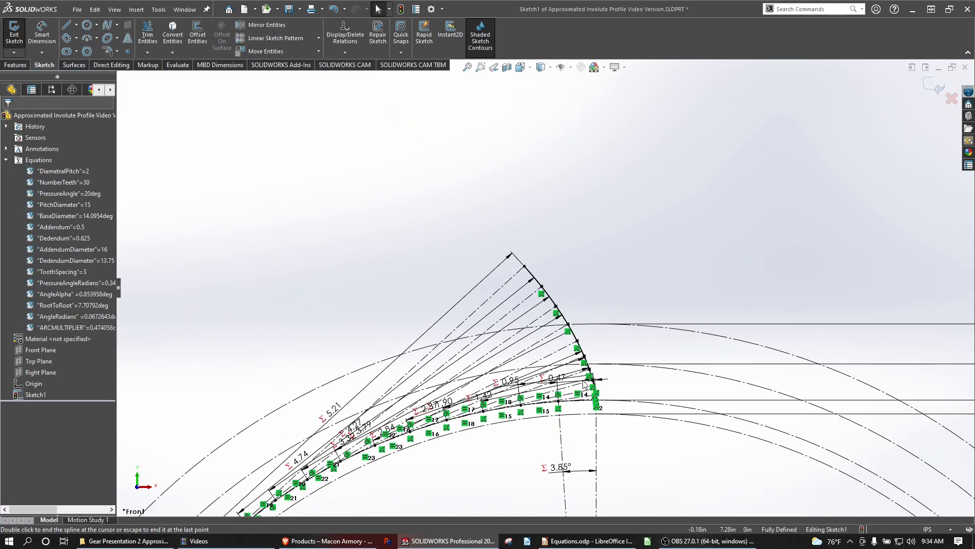
- Convert the spline through the tangent line endpoints to construction geometry
scroll(529, 226, "down", 2)
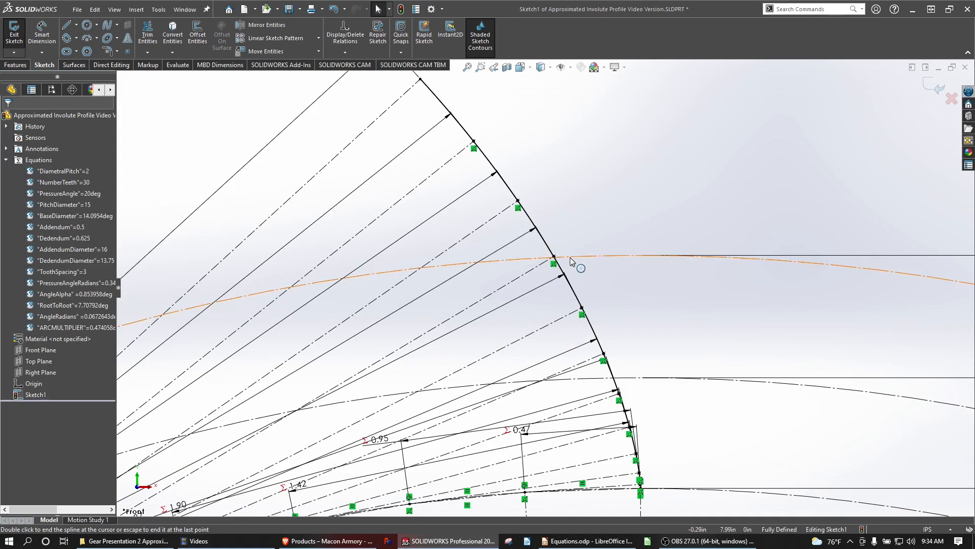
left_click(544, 242)
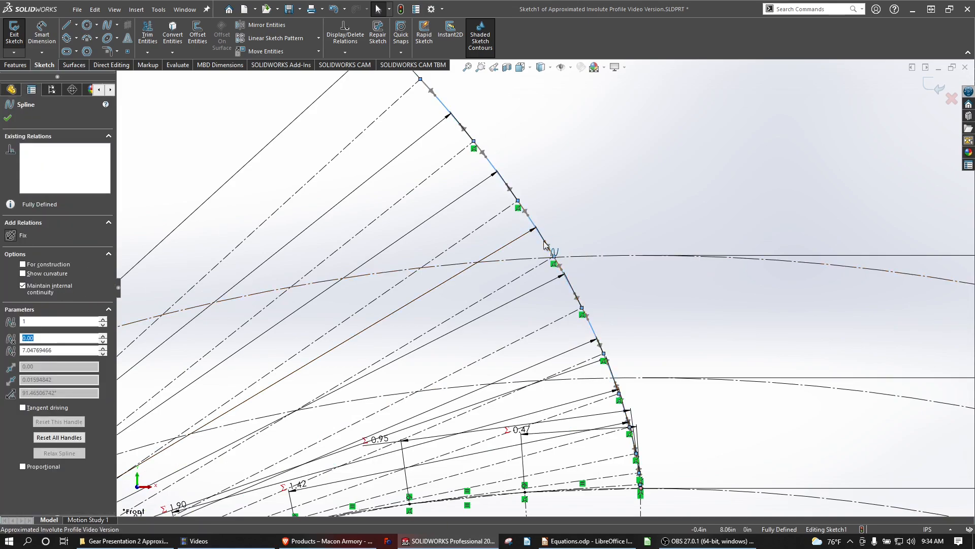
right_click(545, 242)
left_click(381, 211)
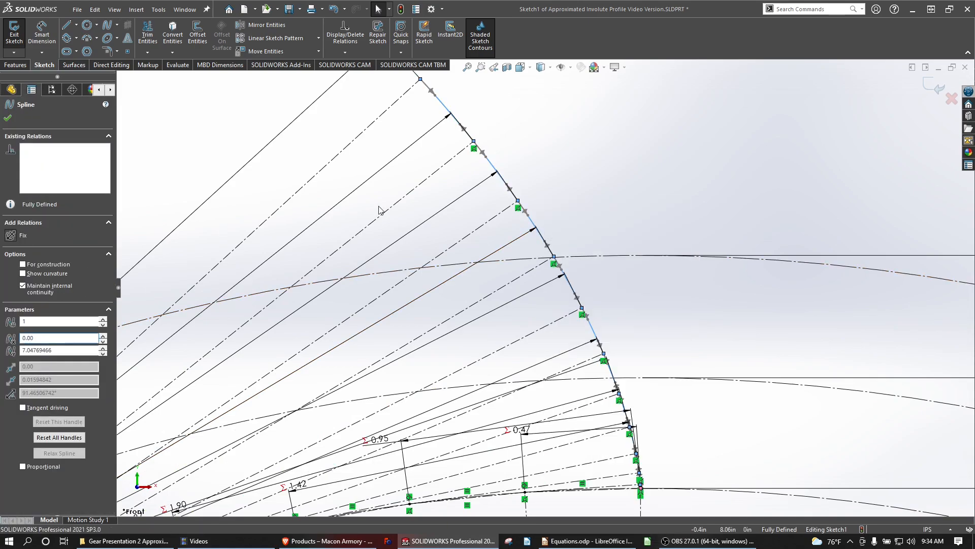
left_click(221, 128)
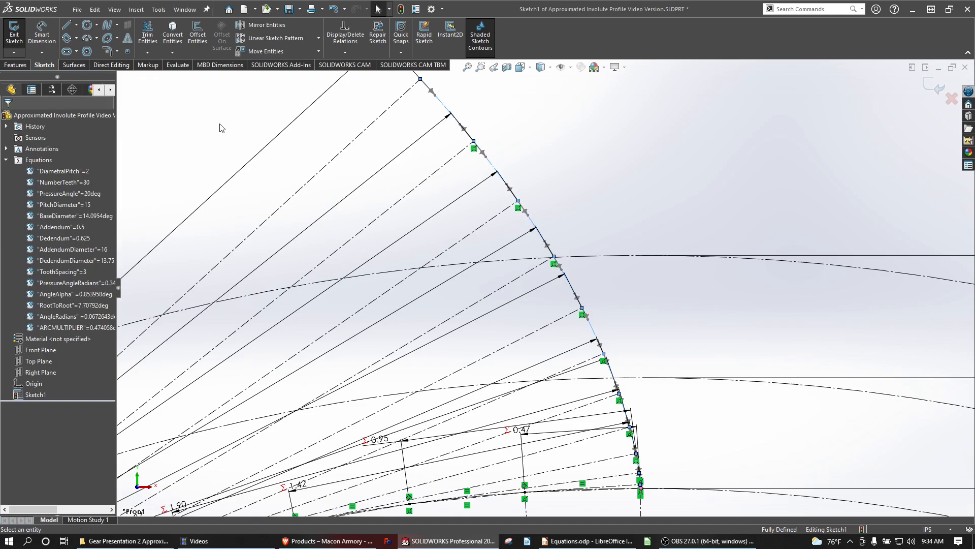
- Draw a second spline from the base circle's top point through the successive tangent line endpoints, ending just below the addendum circle
left_click(107, 24)
scroll(655, 414, "up", 2)
scroll(655, 414, "down", 5)
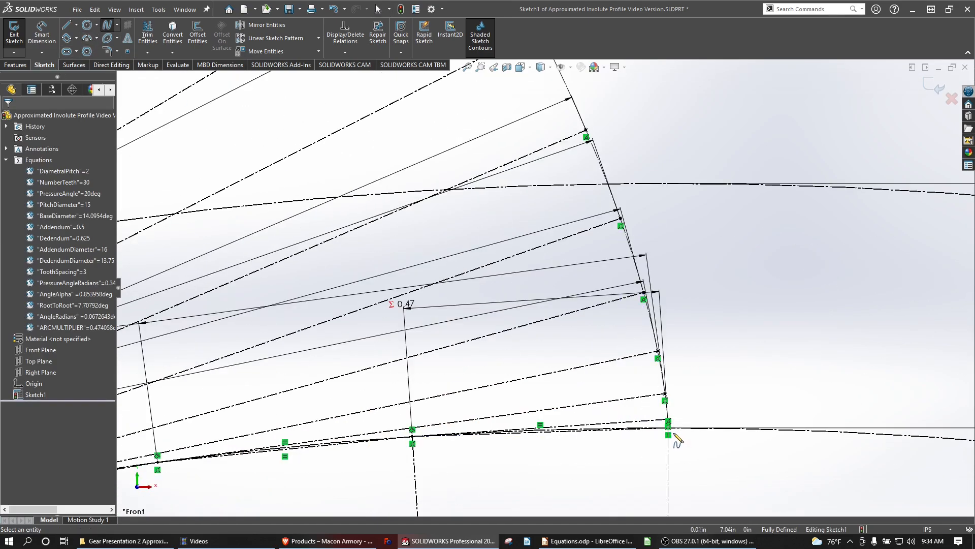
scroll(670, 428, "down", 3)
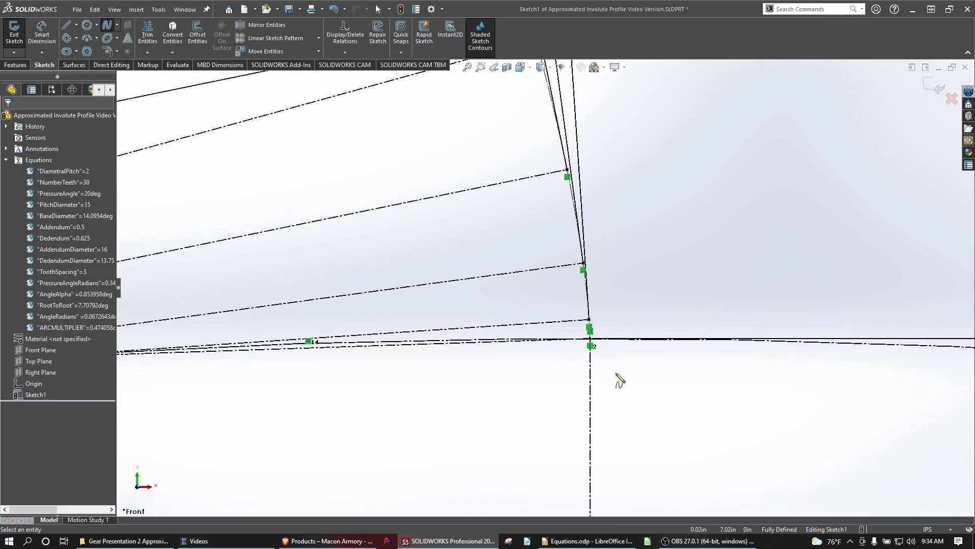
left_click(590, 339)
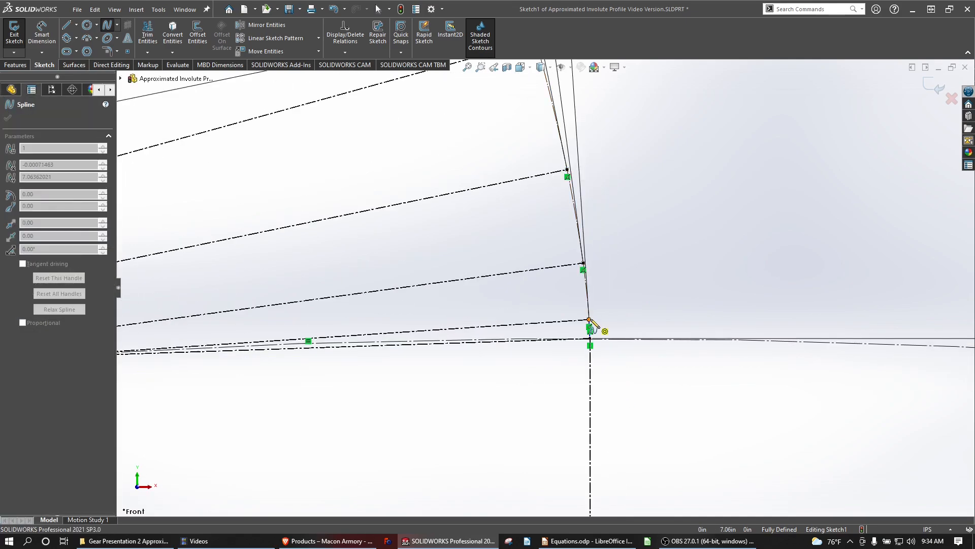
left_click(568, 170)
middle_click_drag(538, 170, 572, 478, "ctrl")
left_click(573, 350)
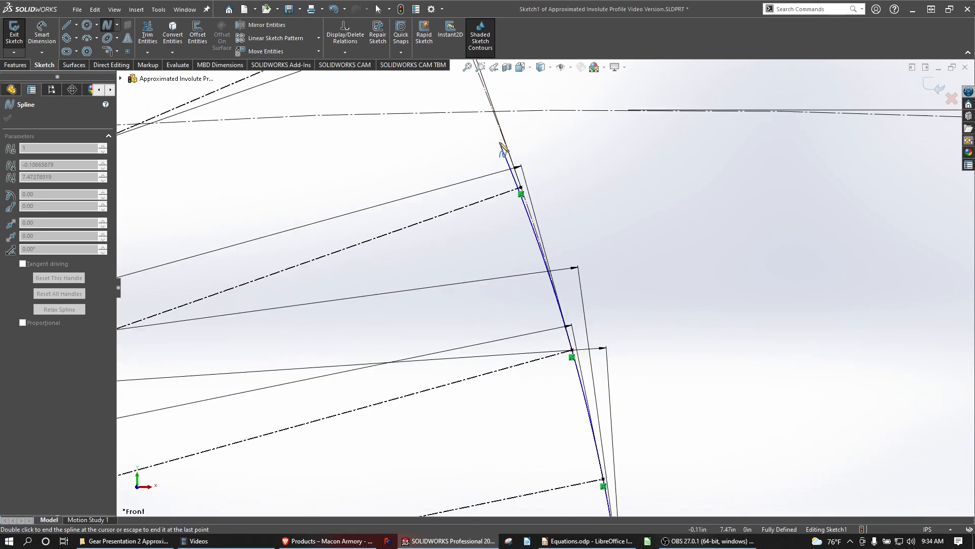
left_click(520, 188)
middle_click_drag(436, 146, 485, 415, "ctrl")
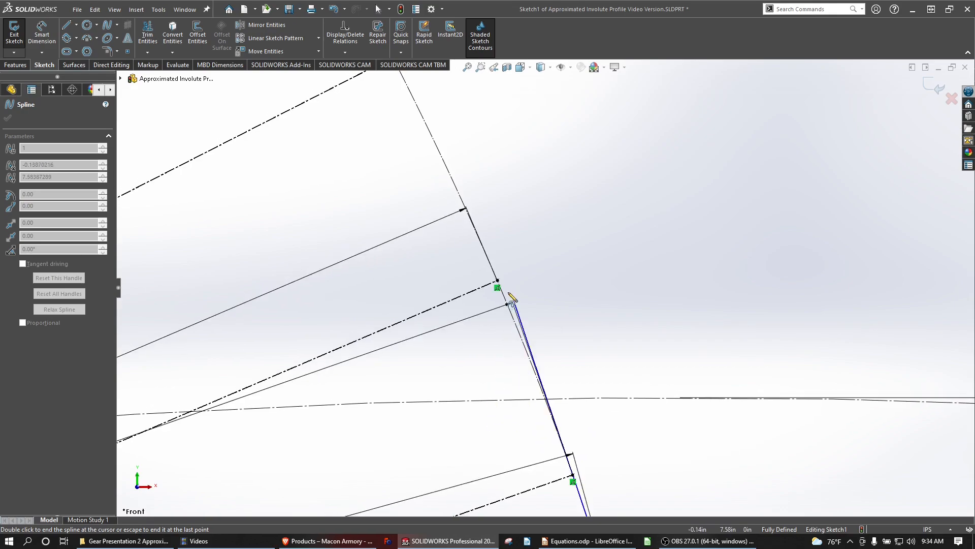
left_click(494, 276)
middle_click_drag(391, 191, 474, 451, "ctrl")
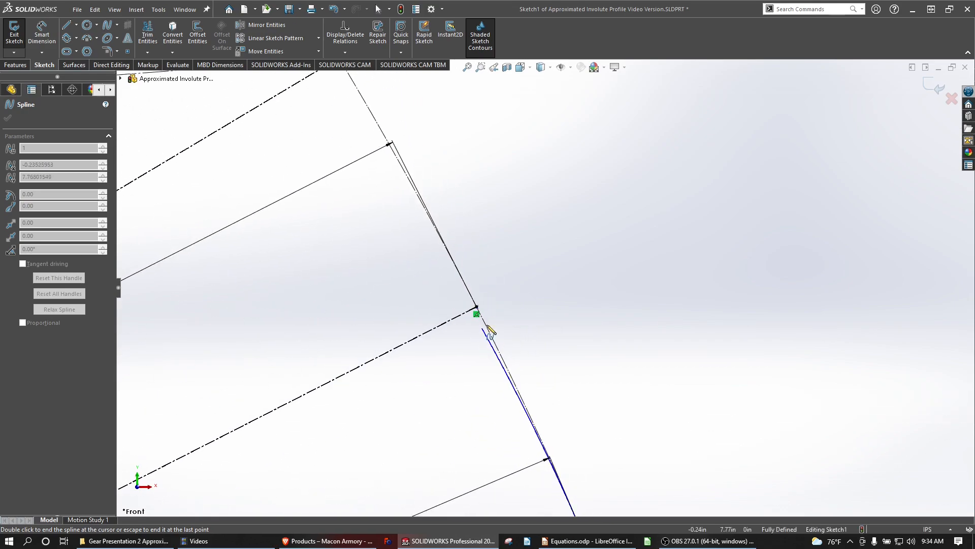
left_click(477, 308)
middle_click_drag(382, 197, 506, 428, "ctrl")
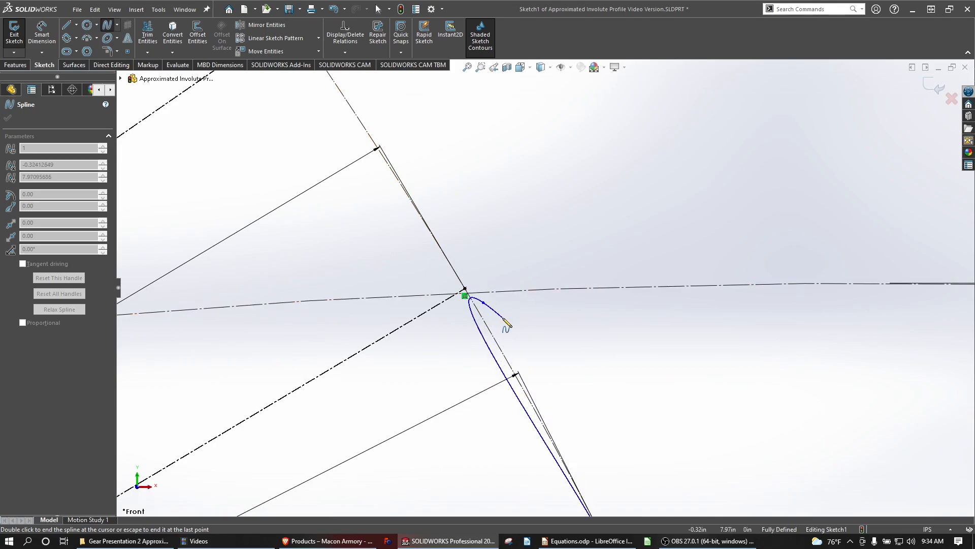
double_click(484, 304)
- Make the second spline's upper endpoint coincident with both the construction spline and the addendum circle
left_click(483, 303)
left_click(485, 307, "ctrl")
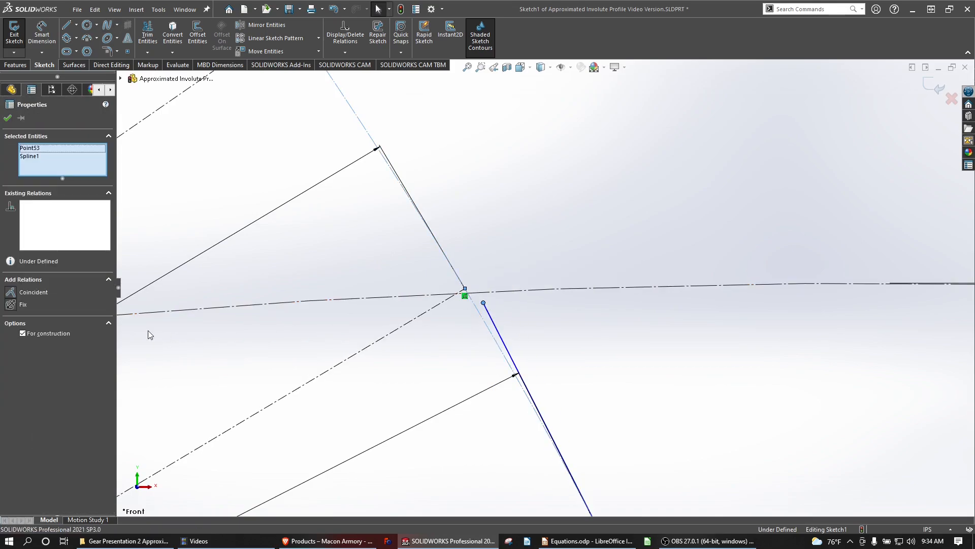
left_click(21, 292)
key("Escape")
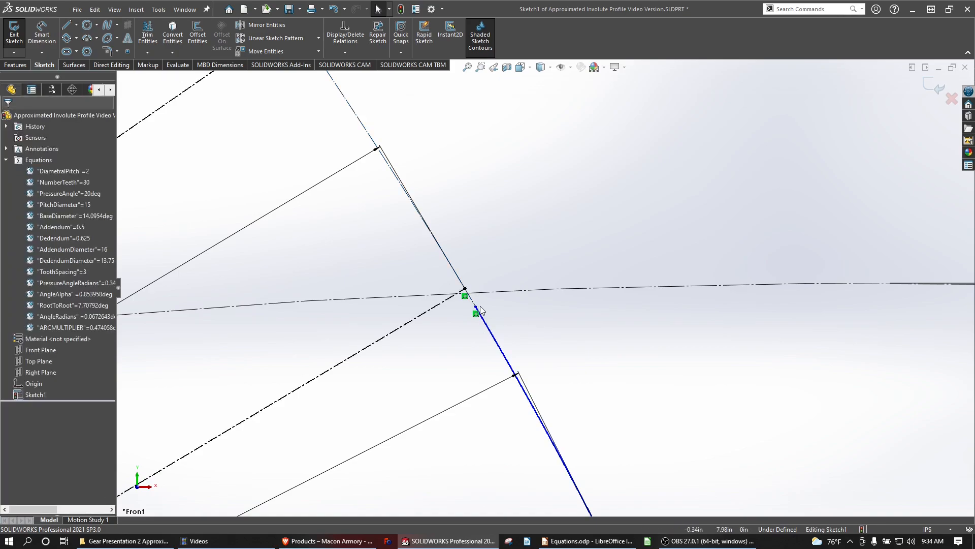
left_click(476, 307)
left_click(496, 294, "ctrl")
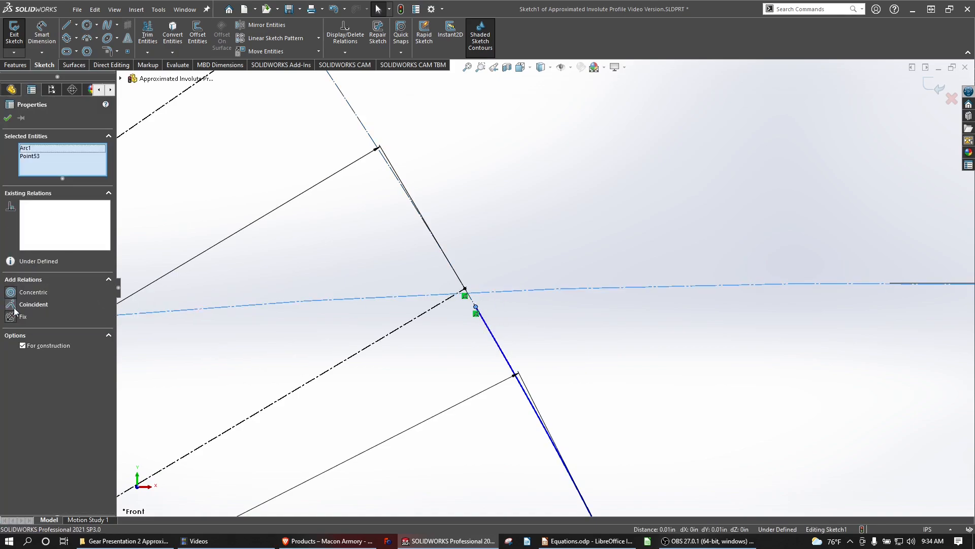
left_click(521, 244)
scroll(521, 244, "up", 12)
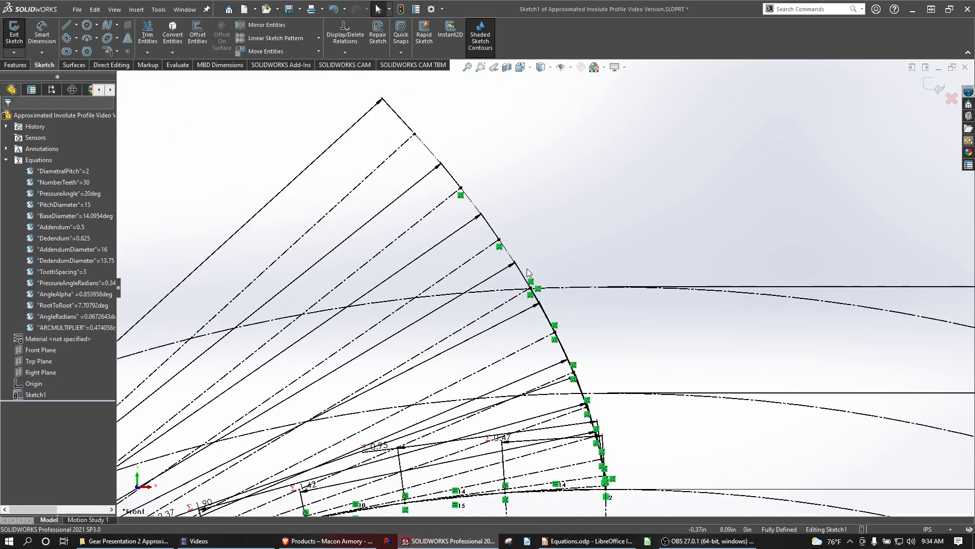
scroll(554, 345, "down", 3)
- Delete the second, solid spline that ends on the addendum circle
left_click(510, 465)
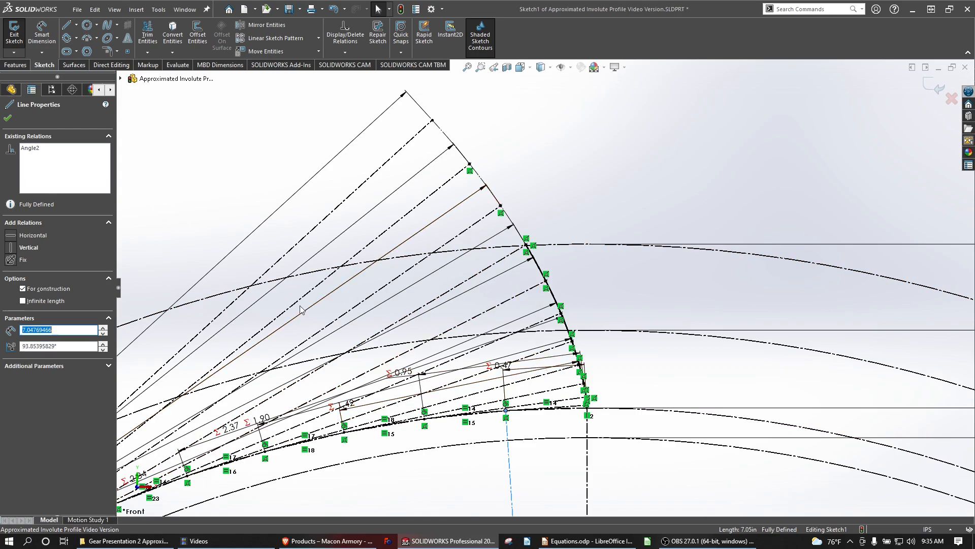
left_click(7, 117)
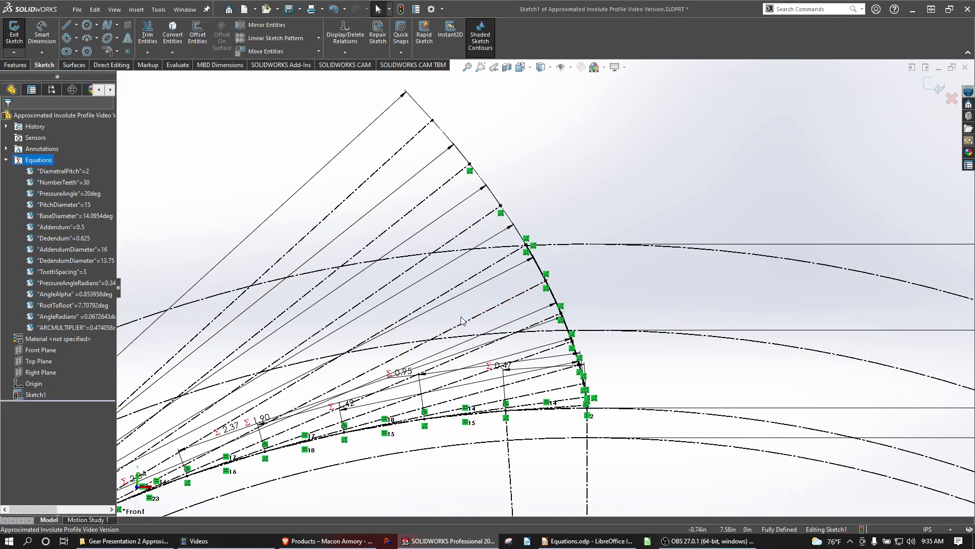
scroll(519, 289, "down", 5)
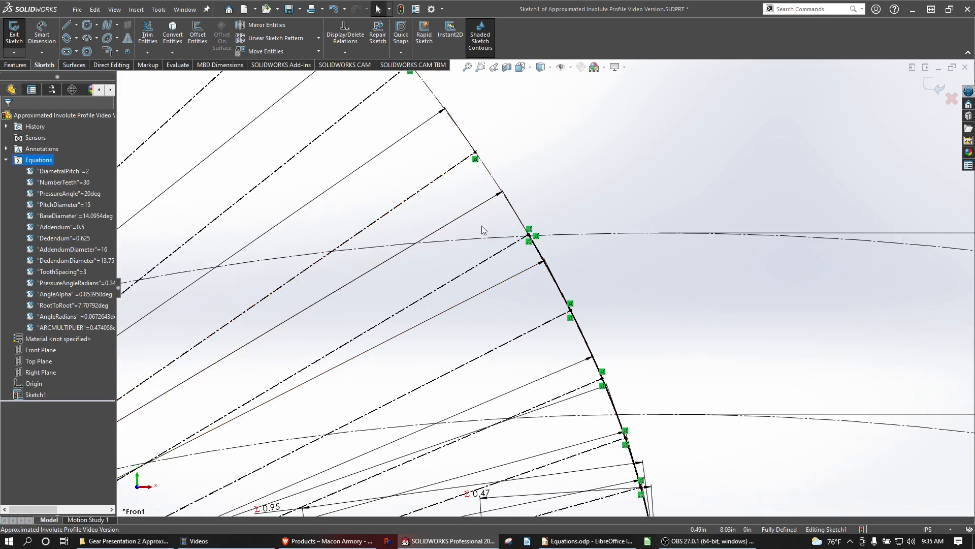
scroll(544, 294, "down", 5)
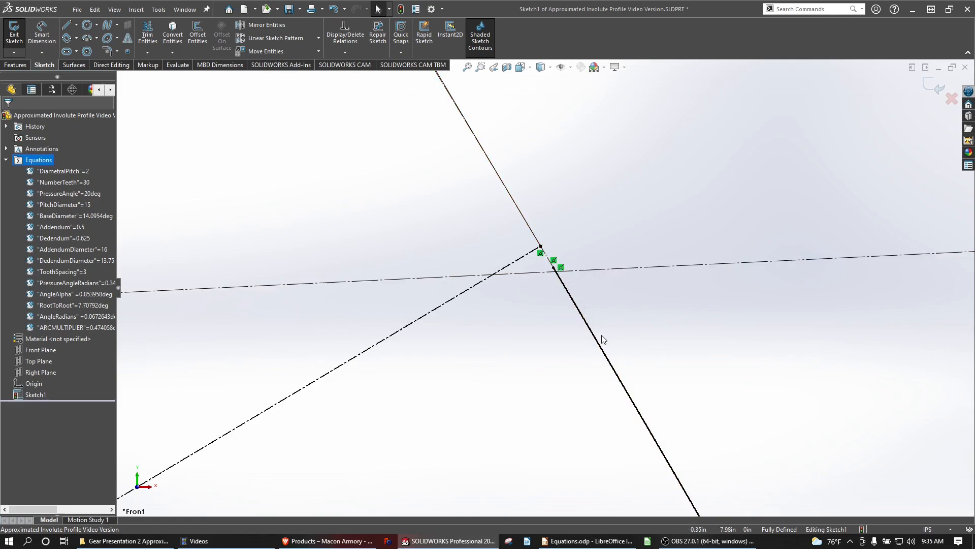
scroll(604, 339, "up", 3)
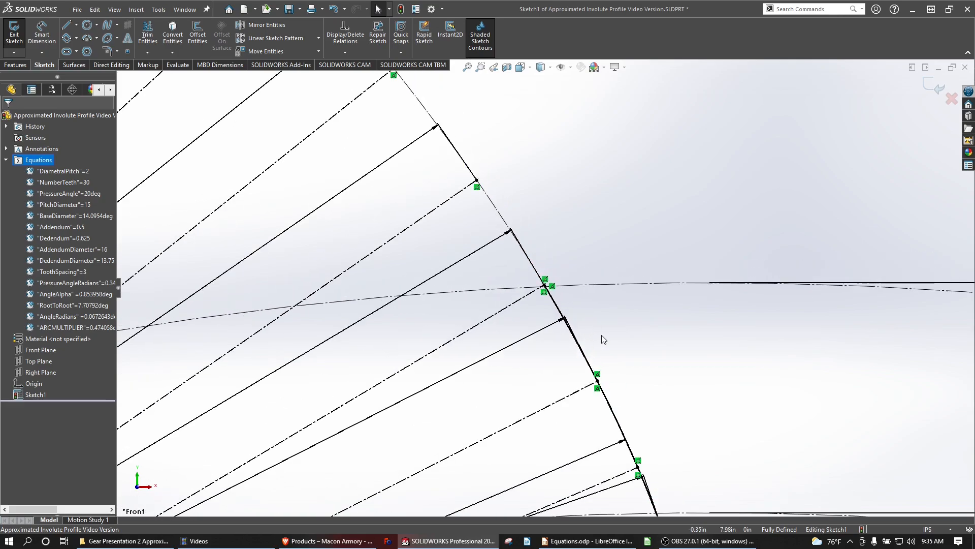
scroll(601, 339, "up", 3)
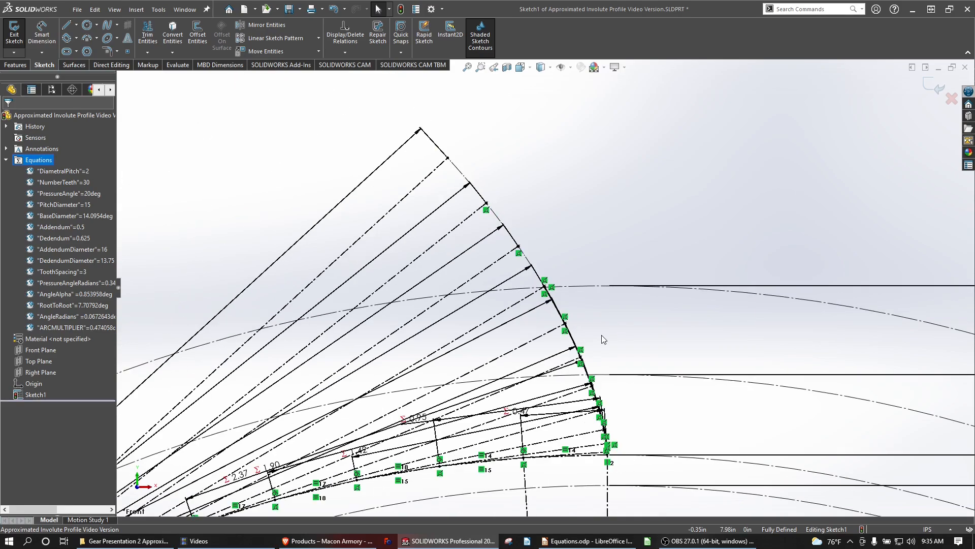
scroll(584, 320, "down", 3)
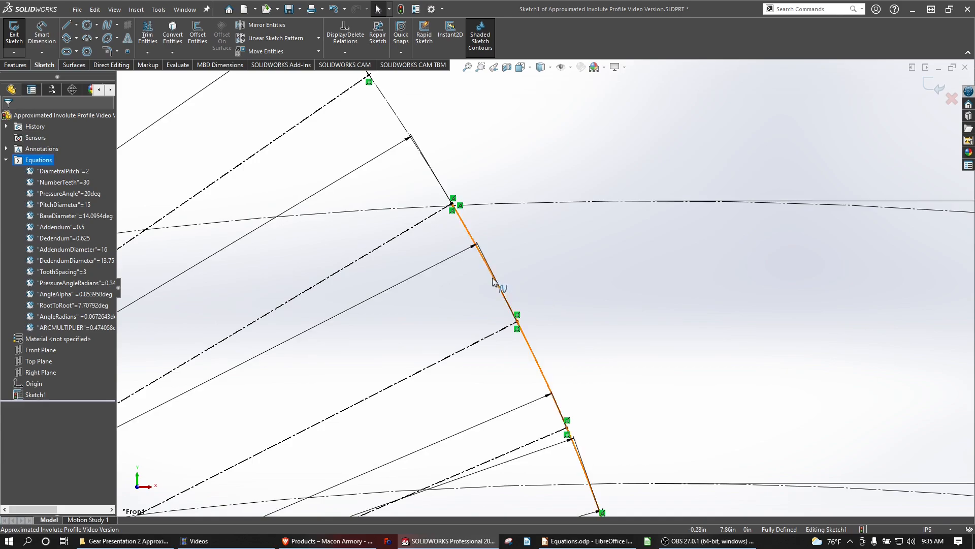
left_click(466, 235)
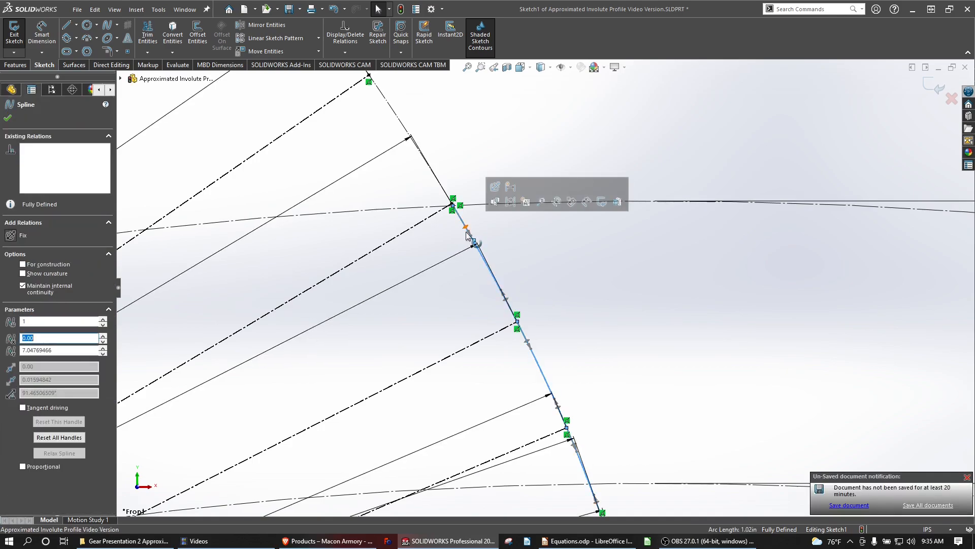
key("Escape")
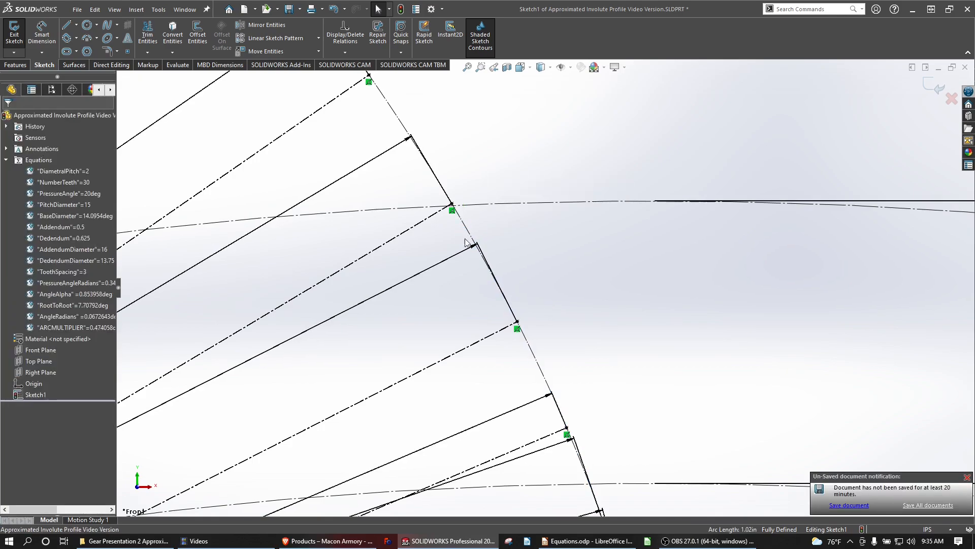
- Convert the full-length construction spline through the tangent line endpoints back to solid geometry
scroll(503, 341, "up", 3)
scroll(503, 346, "down", 2)
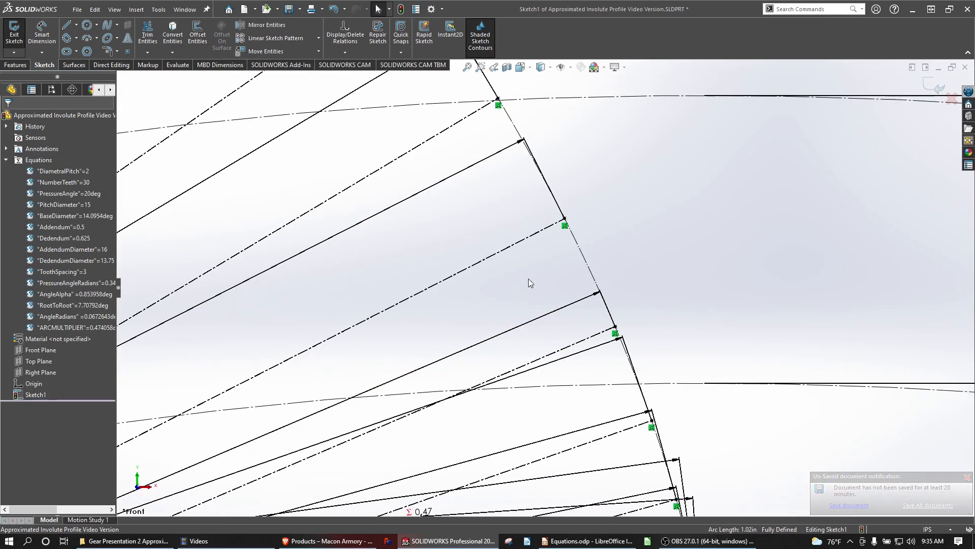
scroll(526, 278, "up", 3)
scroll(482, 144, "down", 2)
scroll(574, 263, "up", 5)
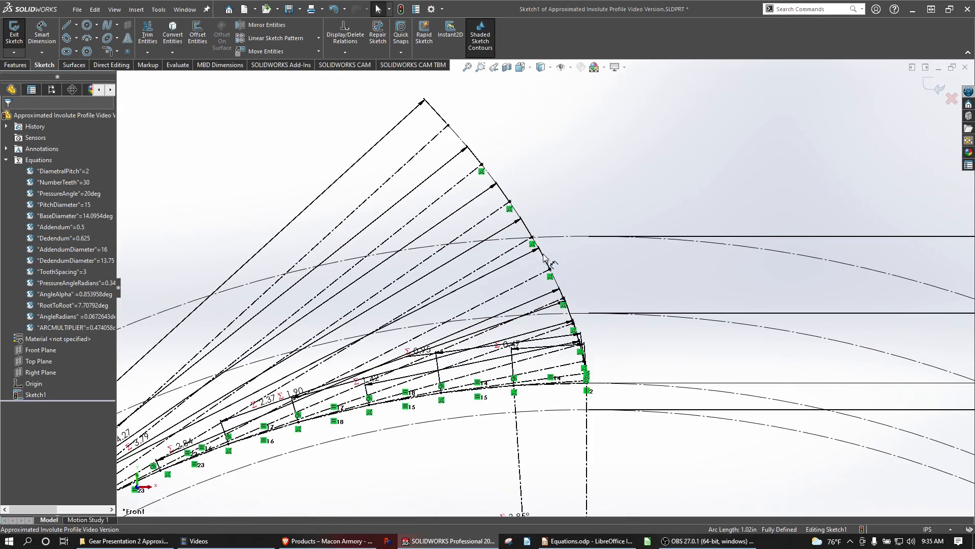
scroll(495, 205, "down", 4)
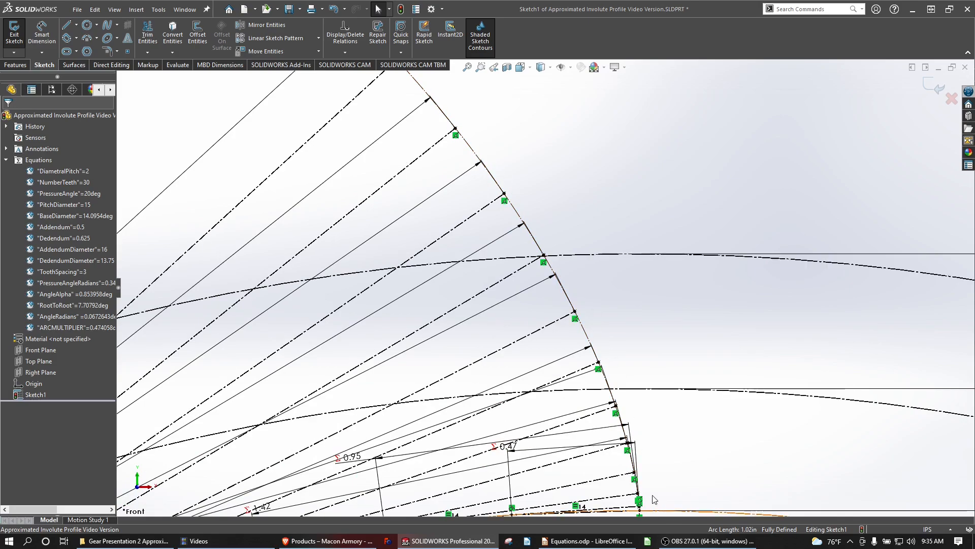
left_click(484, 167)
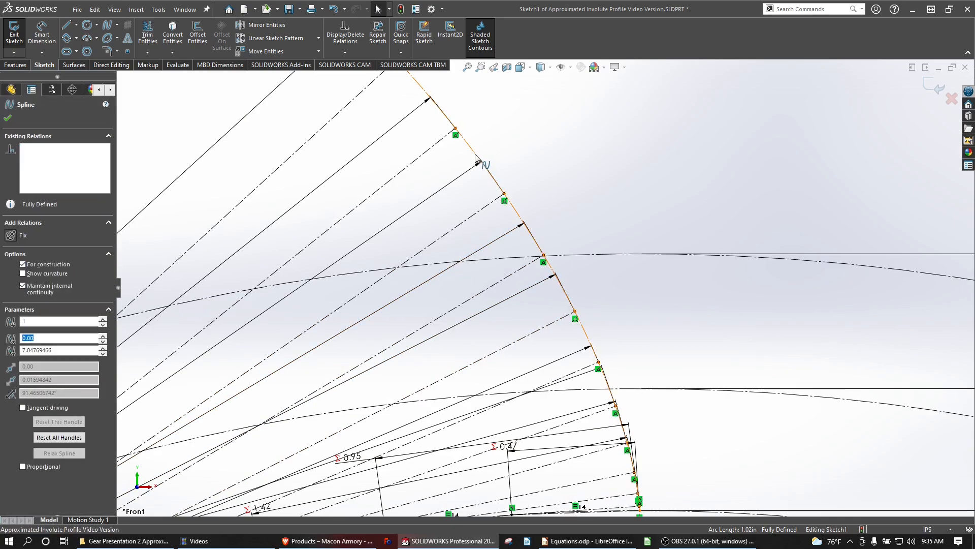
right_click(476, 155)
left_click(501, 139)
left_click(541, 194)
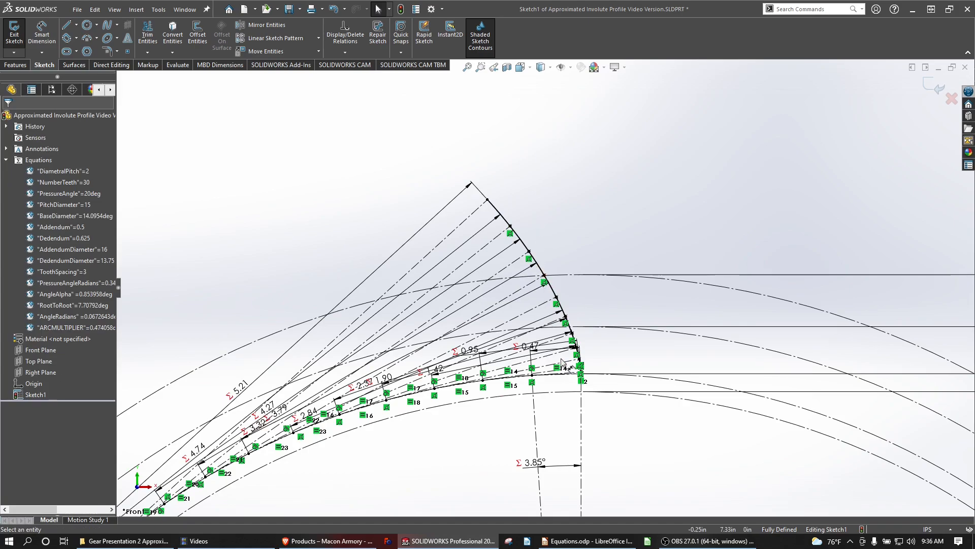
- Draw a three-point arc from the base circle's top point to the base circle end of the 3.85° construction line
scroll(561, 381, "down", 2)
scroll(561, 378, "down", 3)
scroll(561, 377, "up", 4)
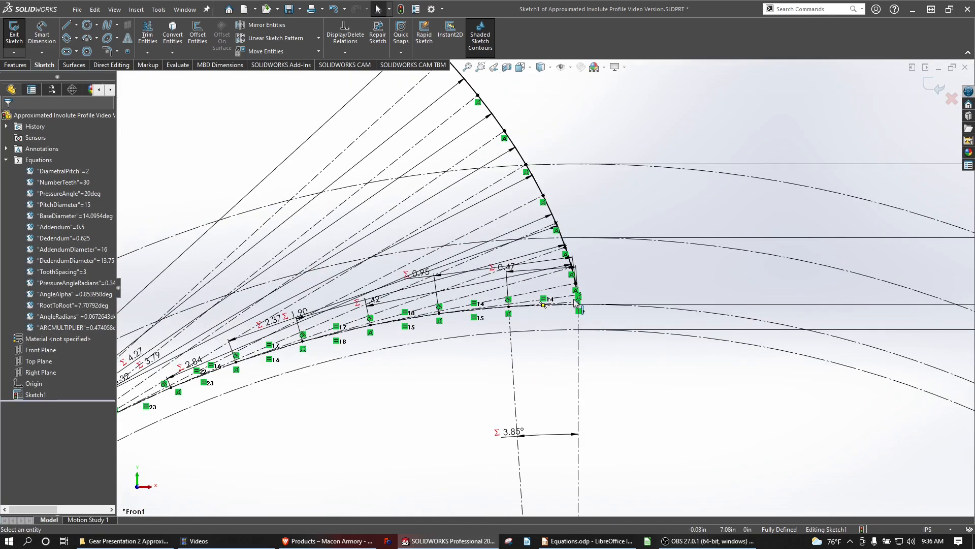
scroll(556, 232, "up", 2)
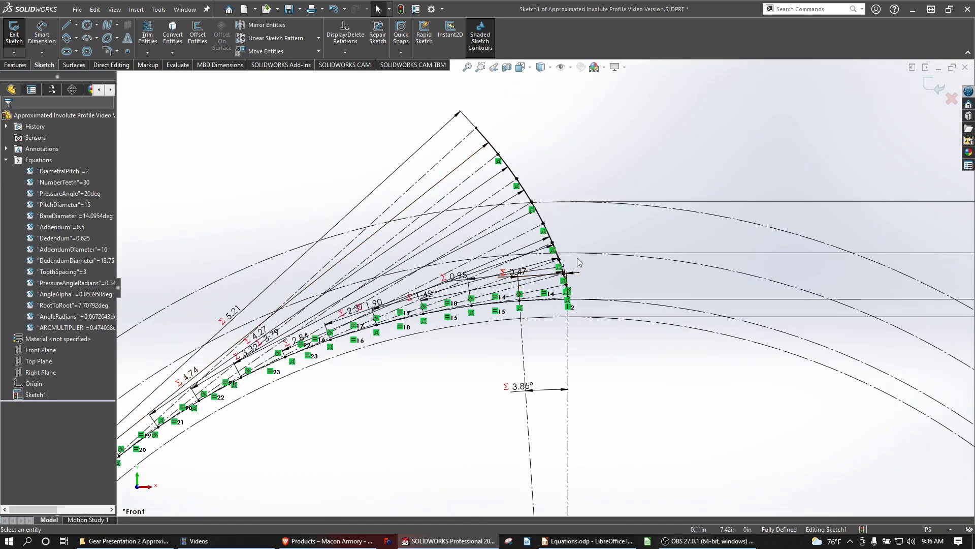
scroll(571, 282, "down", 2)
scroll(571, 282, "down", 2)
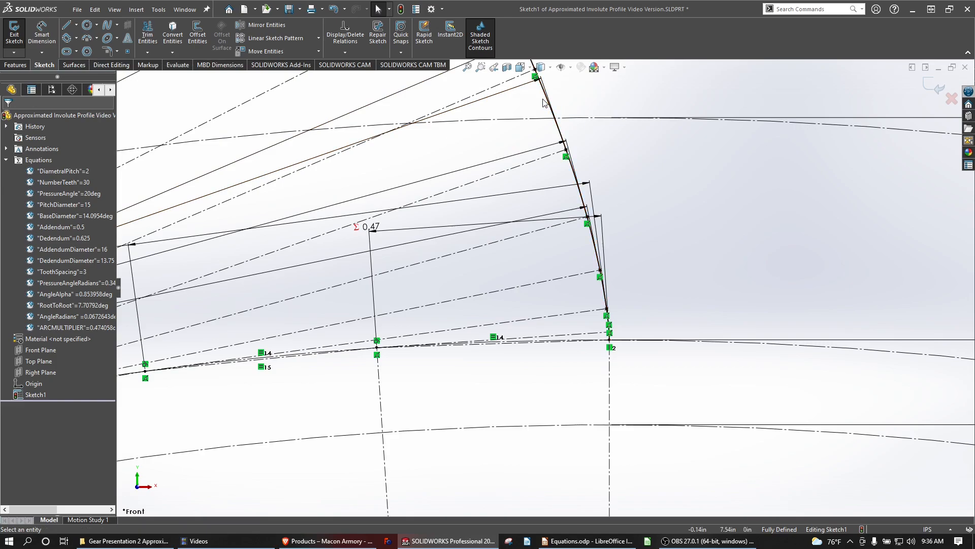
left_click(86, 38)
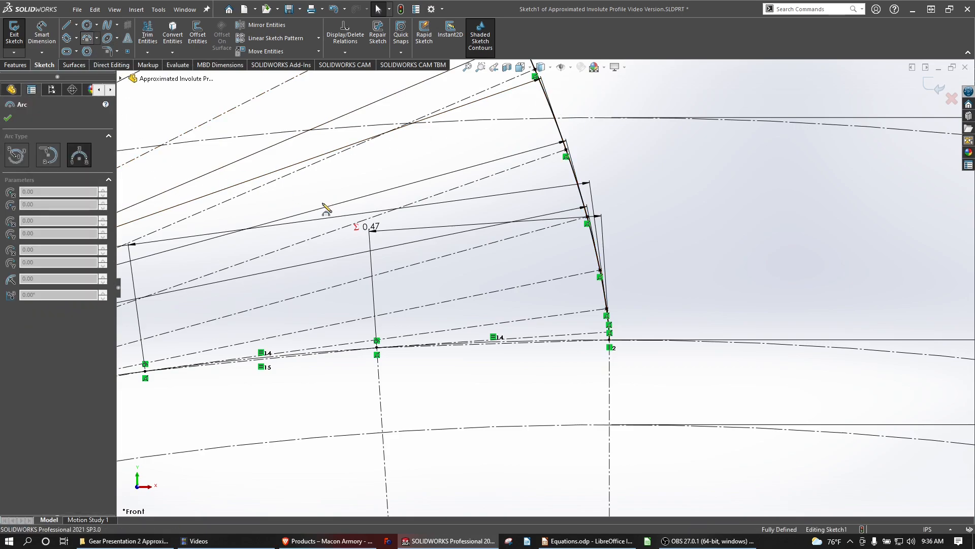
scroll(592, 349, "down", 3)
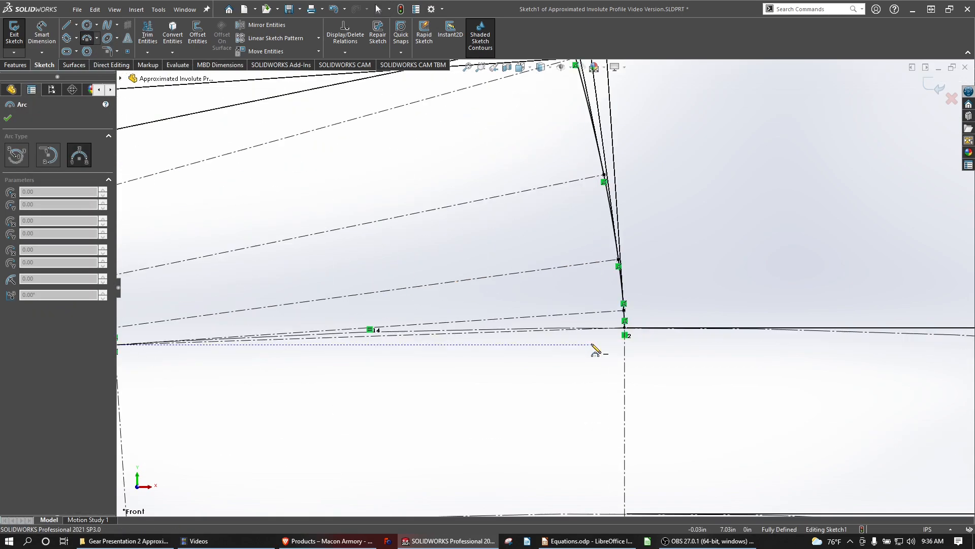
left_click(625, 335)
scroll(394, 330, "up", 2)
scroll(399, 292, "down", 5)
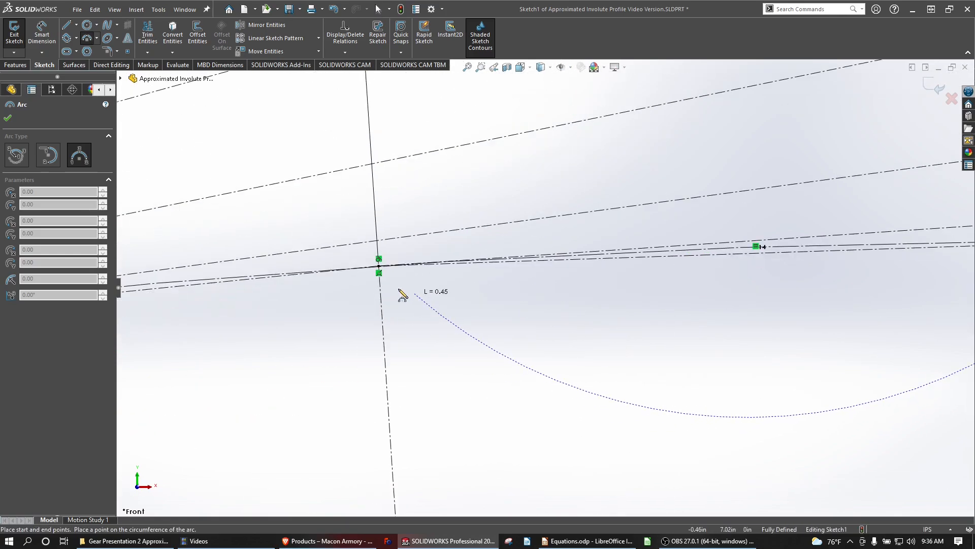
left_click(379, 265)
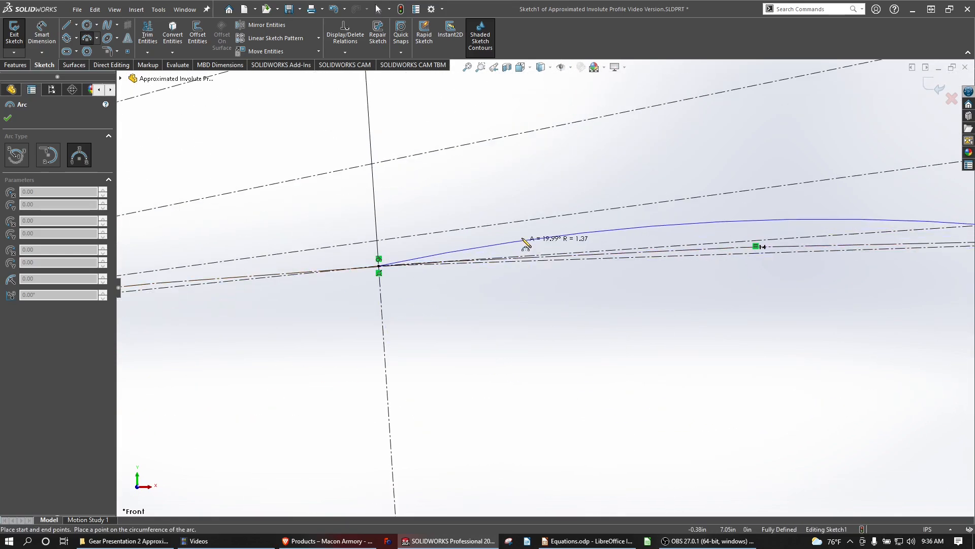
left_click(521, 242)
key("Escape")
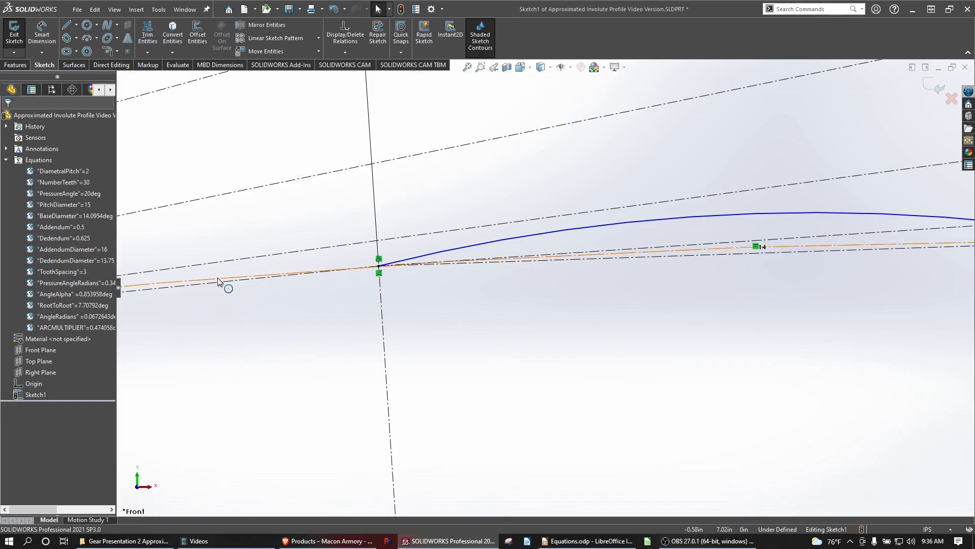
- Make the new arc equal in radius to the base circle
left_click(218, 280)
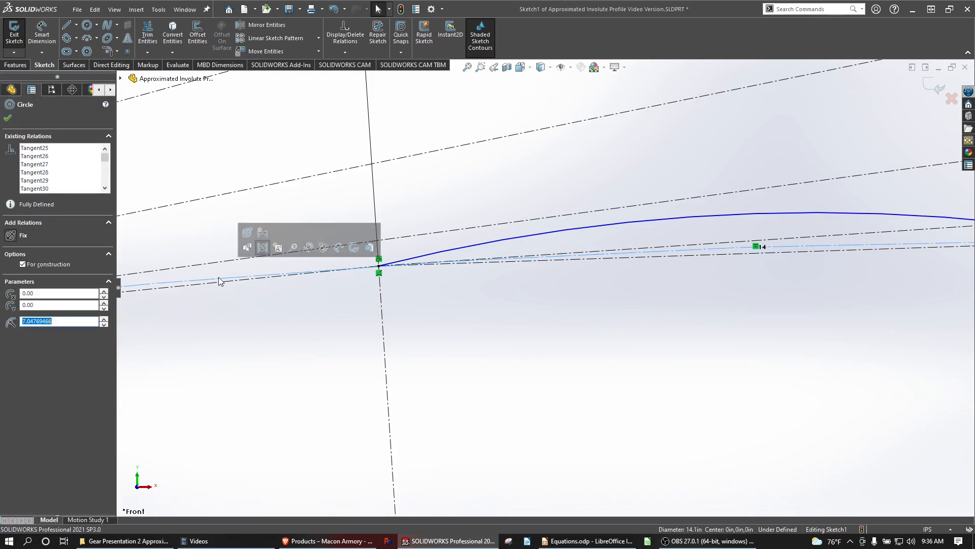
left_click(526, 238)
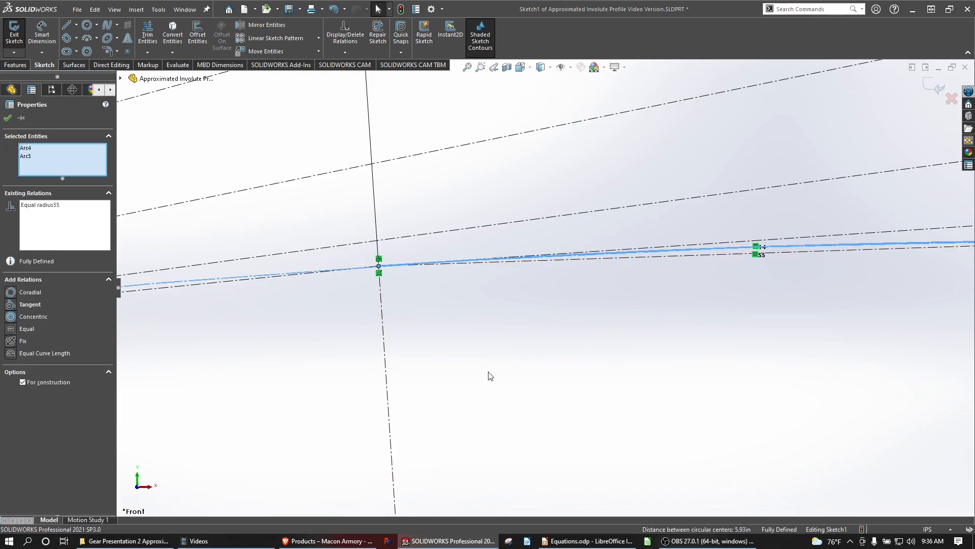
scroll(491, 376, "up", 5)
left_click(376, 342)
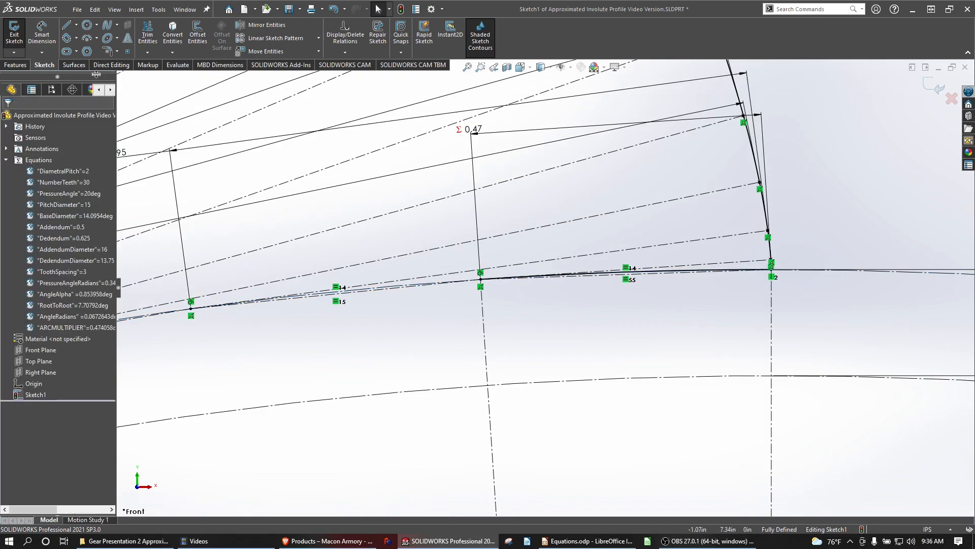
- Draw connected lines from the arc's far end: horizontal away from the spline, about 1.96 in vertically up, and back to the spline's upper endpoint
left_click(66, 25)
left_click(481, 279)
scroll(508, 330, "up", 8)
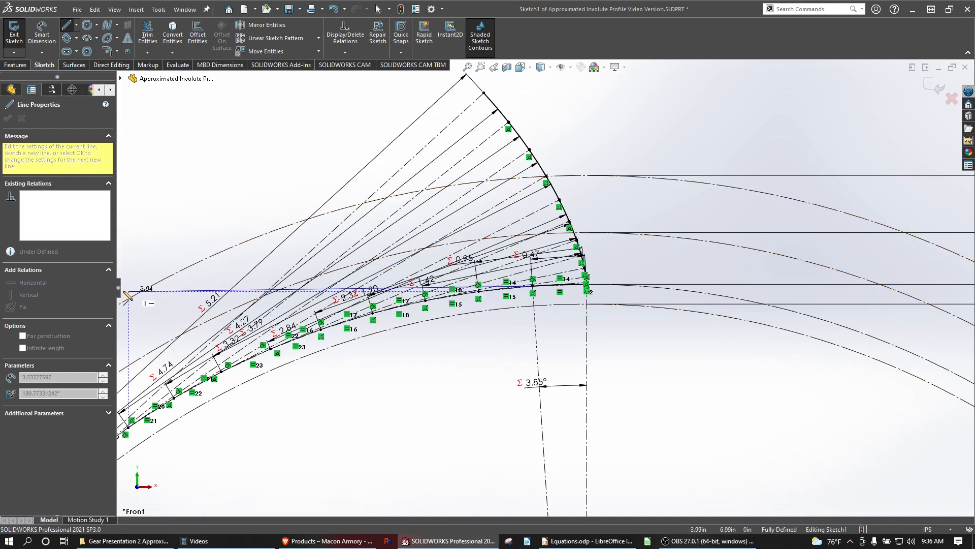
scroll(132, 292, "up", 5)
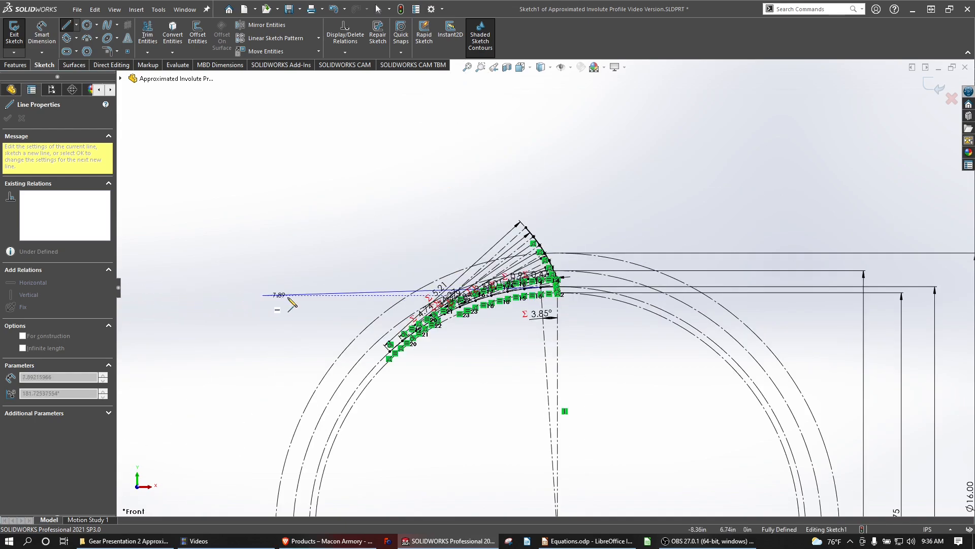
left_click(359, 287)
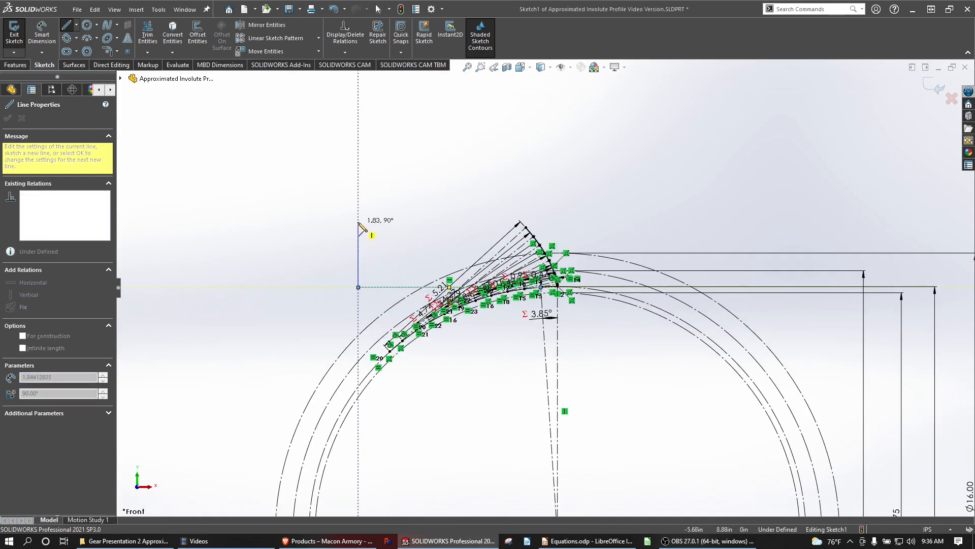
left_click(358, 217)
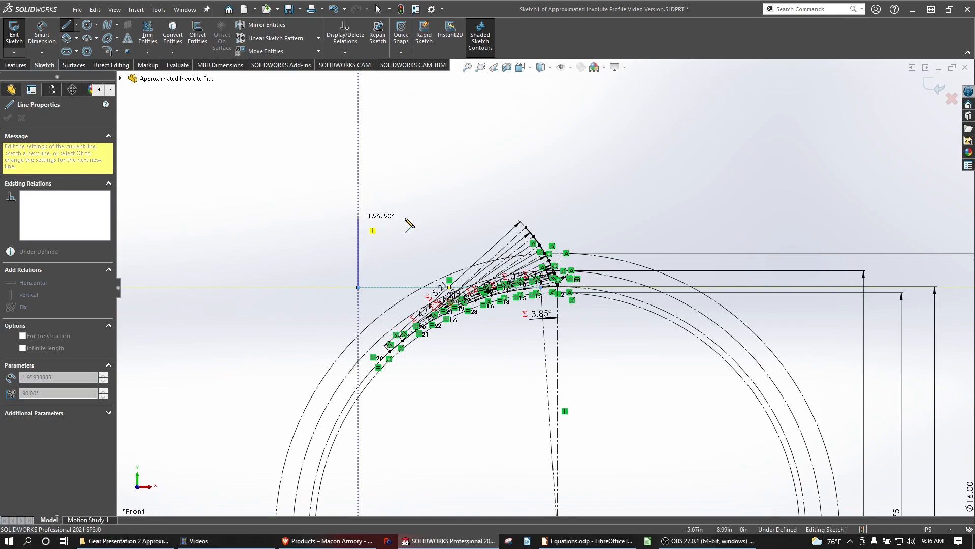
left_click(526, 227)
key("Escape")
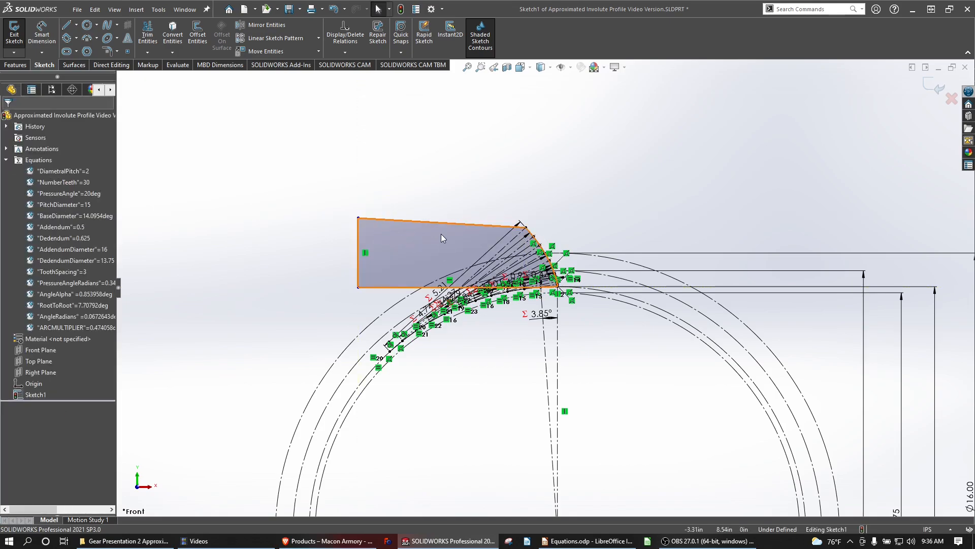
- Make the upper line that ends on the spline horizontal and dimension its length as 5 in
left_click(432, 224)
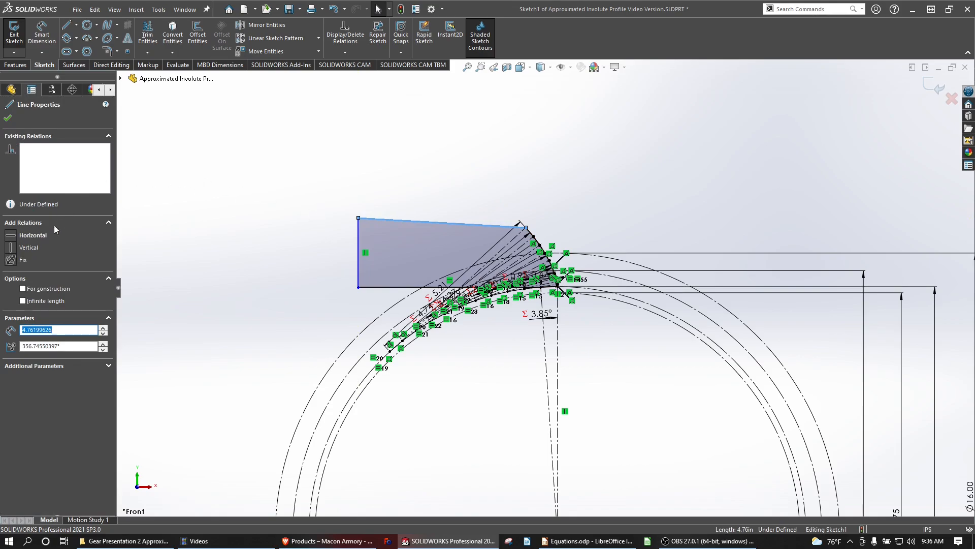
left_click(236, 234)
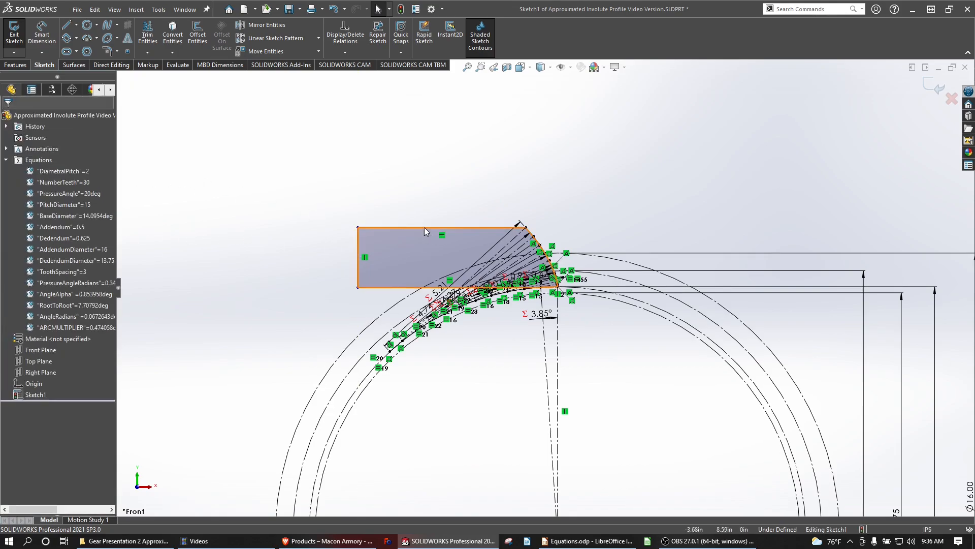
left_click(43, 36)
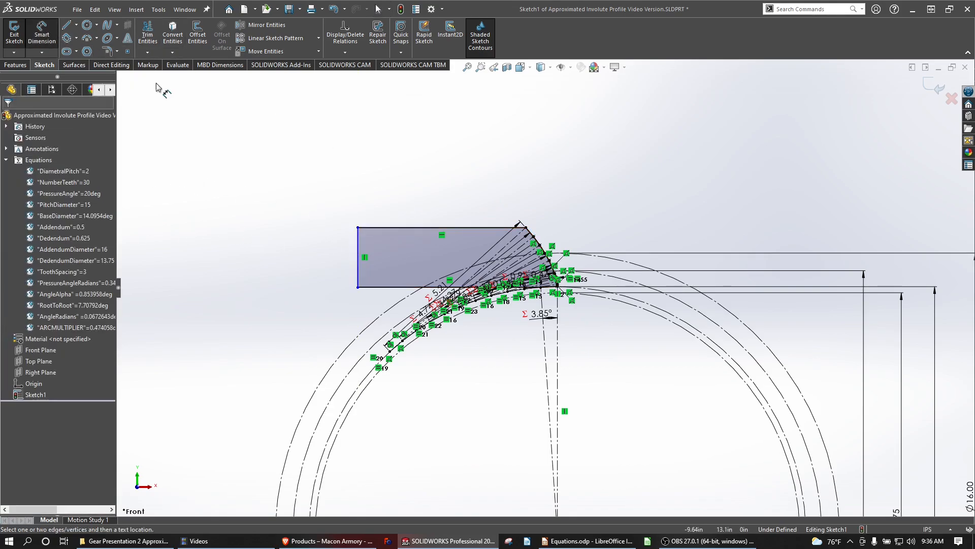
left_click(408, 229)
left_click(474, 188)
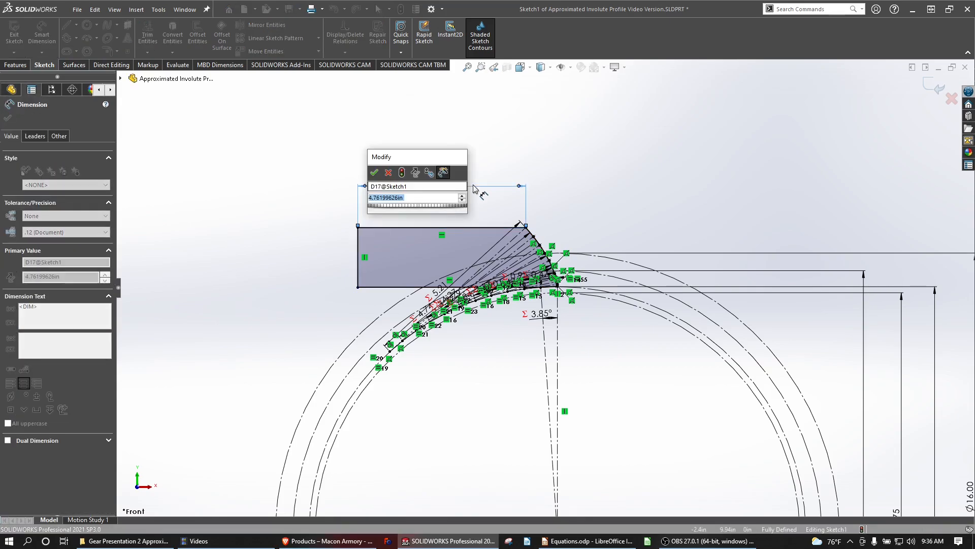
type("5")
key("Return")
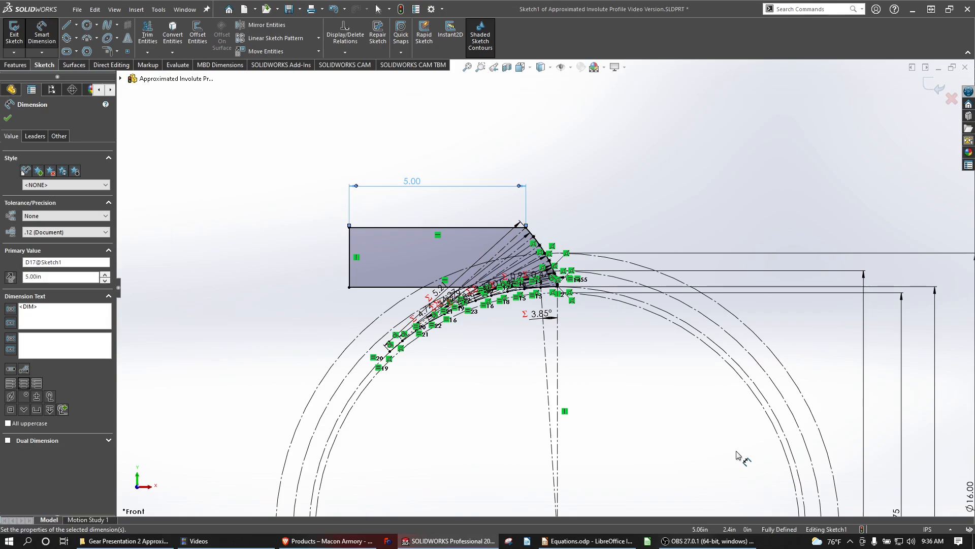
- Delete the solid arc on the base circle and the lower horizontal line attached to it
scroll(579, 315, "down", 3)
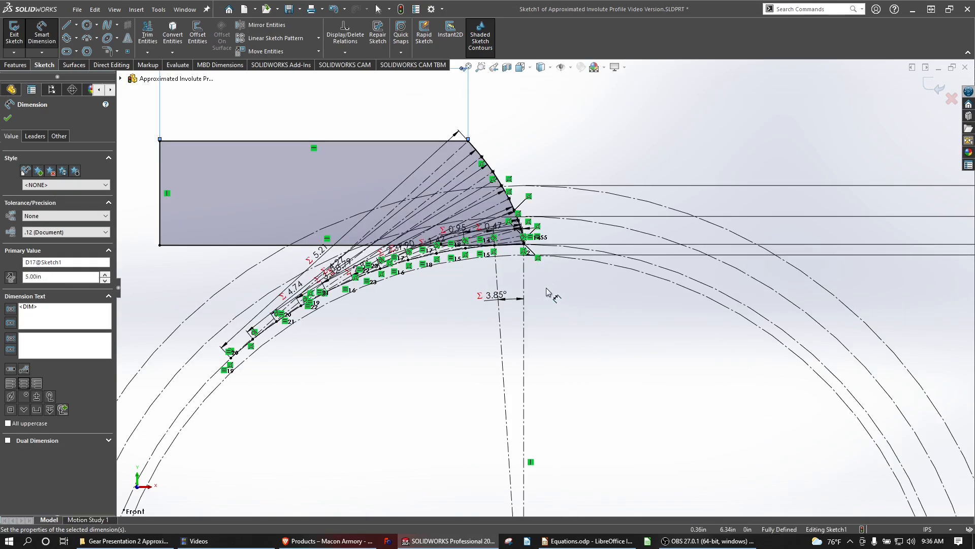
scroll(375, 174, "down", 1)
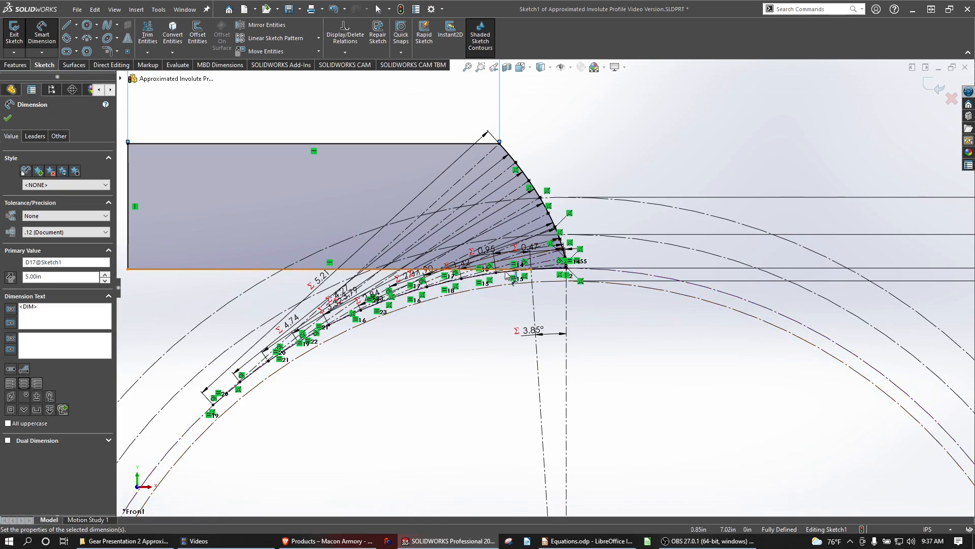
scroll(500, 265, "down", 3)
key("Escape")
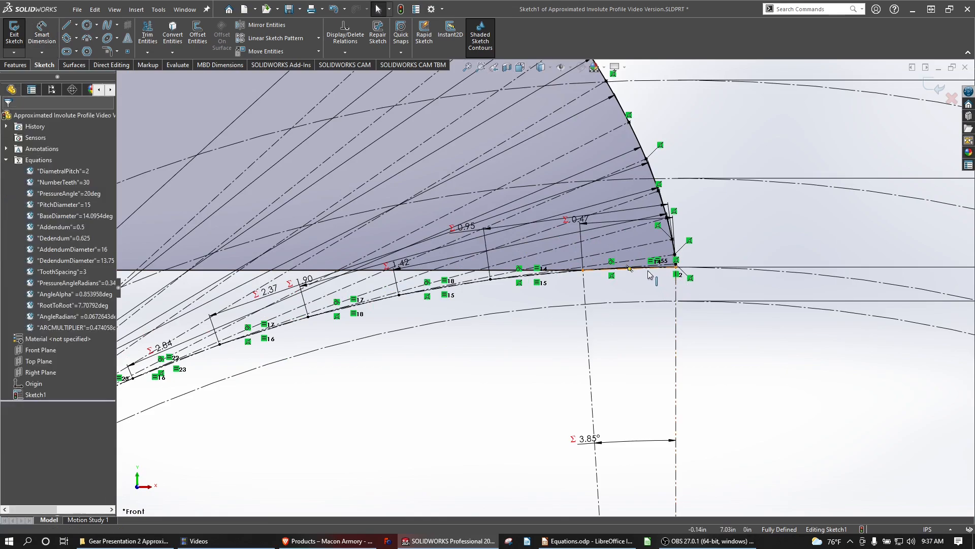
scroll(644, 272, "down", 4)
left_click(628, 270)
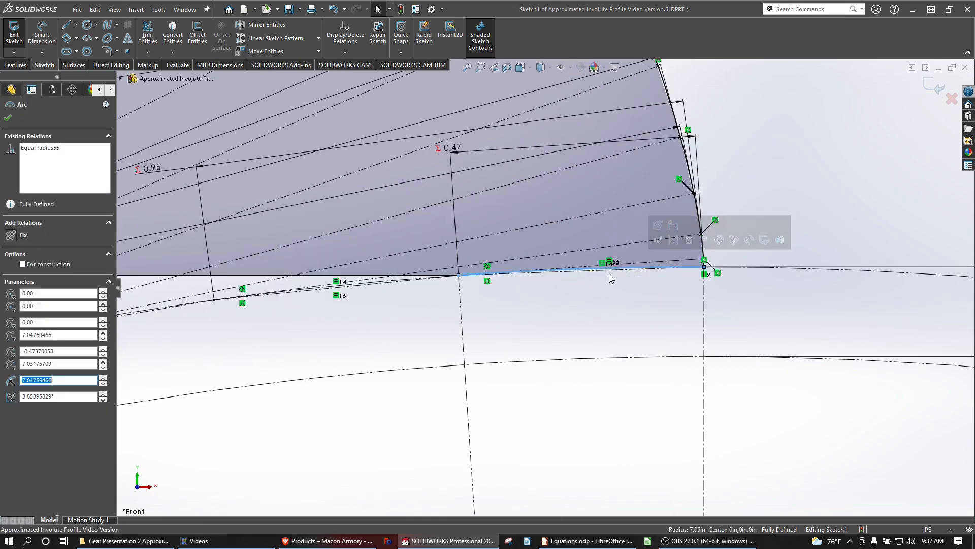
key("Delete")
left_click(373, 275)
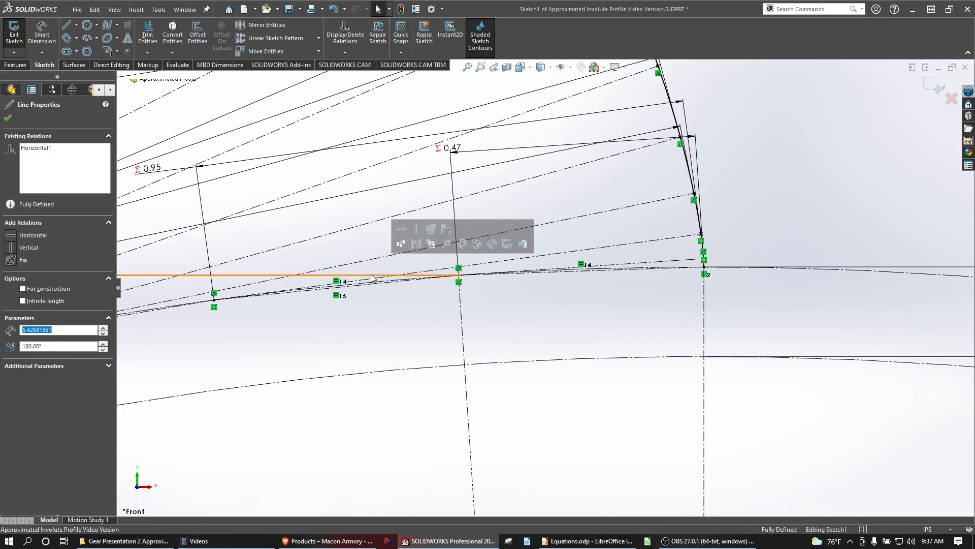
key("Delete")
- Draw a line from the spline's lower endpoint down along the vertical construction line and a slanted line to the open end of the outline
scroll(395, 279, "up", 4)
scroll(397, 283, "up", 2)
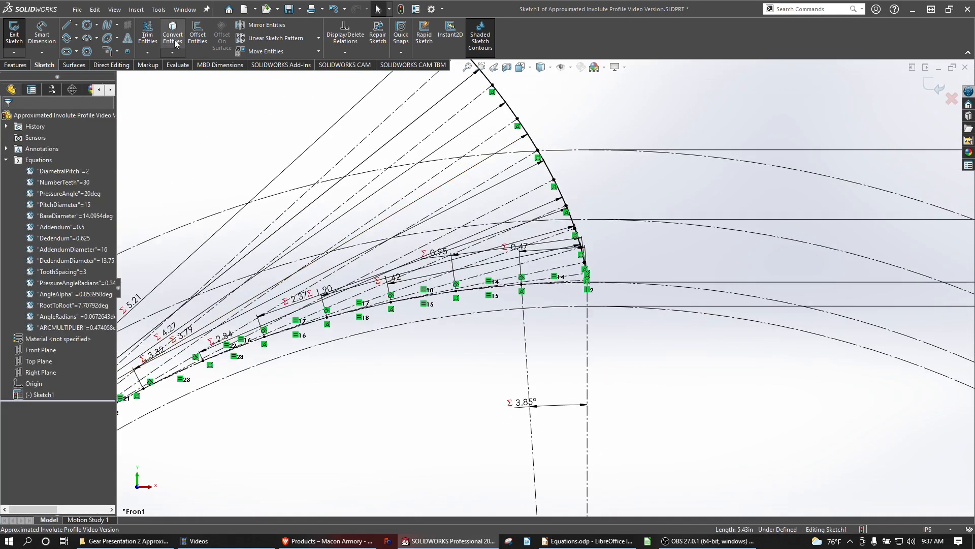
left_click(66, 25)
scroll(584, 283, "down", 8)
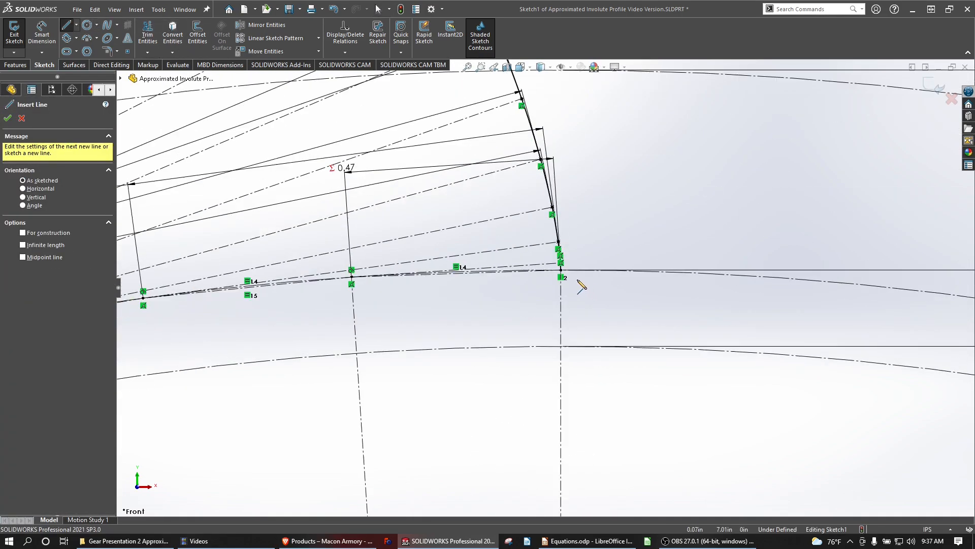
left_click(535, 261)
scroll(537, 269, "up", 6)
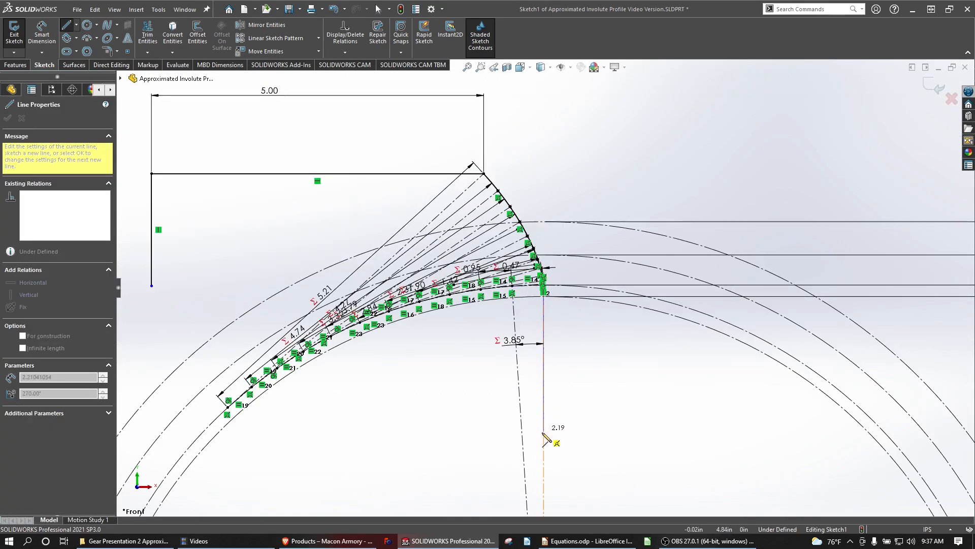
left_click(544, 482)
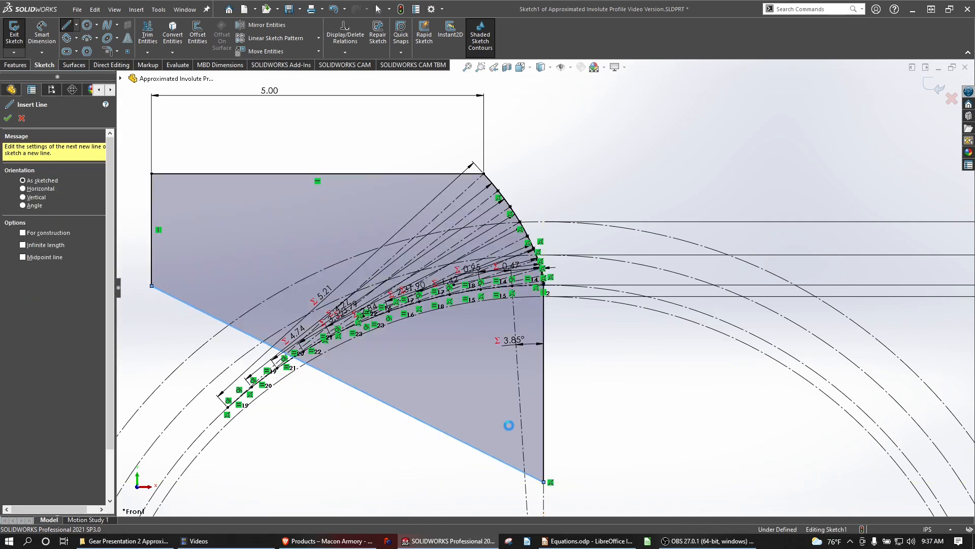
key("Escape")
- Make the solid centre line's lower end coincident with the vertical construction line's midpoint and make the slanted closing line horizontal
scroll(491, 386, "up", 5)
right_click(547, 406)
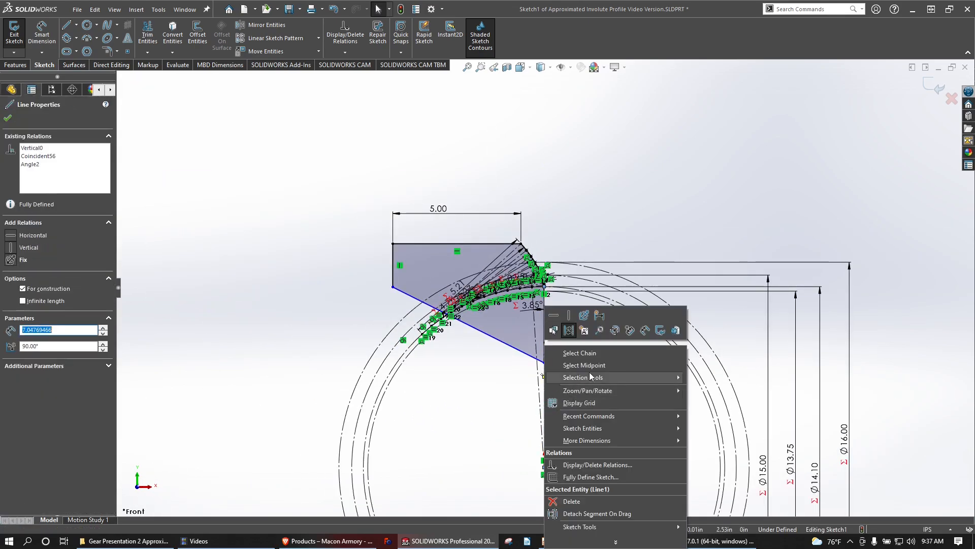
left_click(592, 370)
left_click(544, 364, "ctrl")
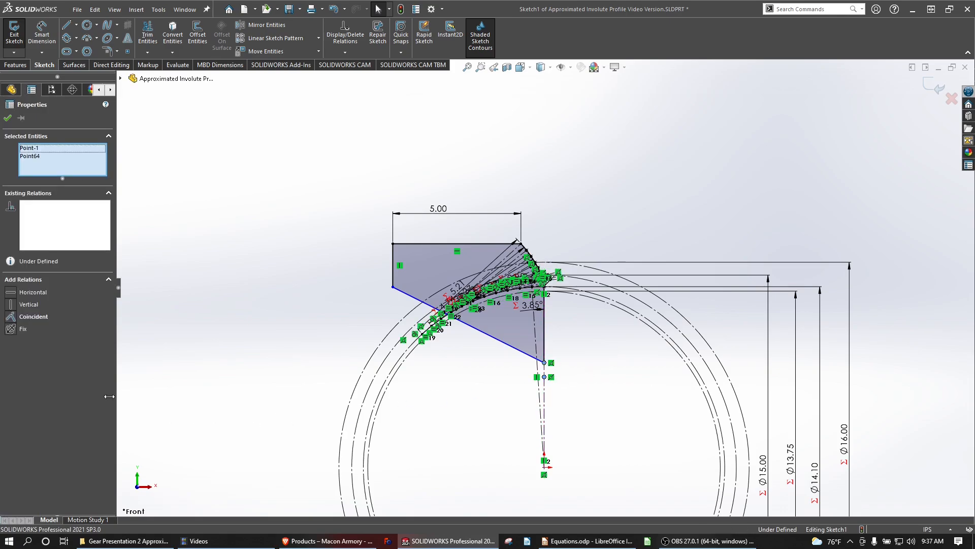
left_click(11, 317)
left_click(205, 350)
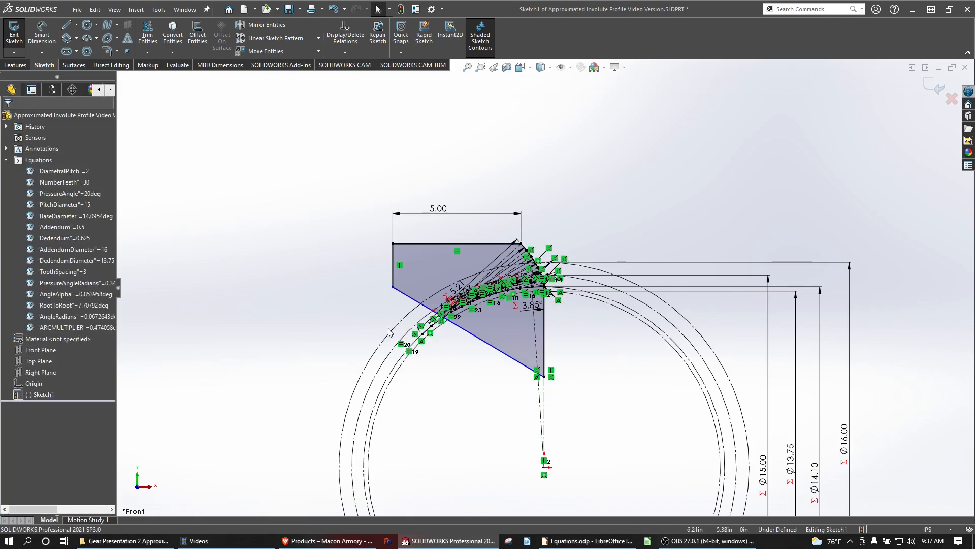
left_click(491, 344)
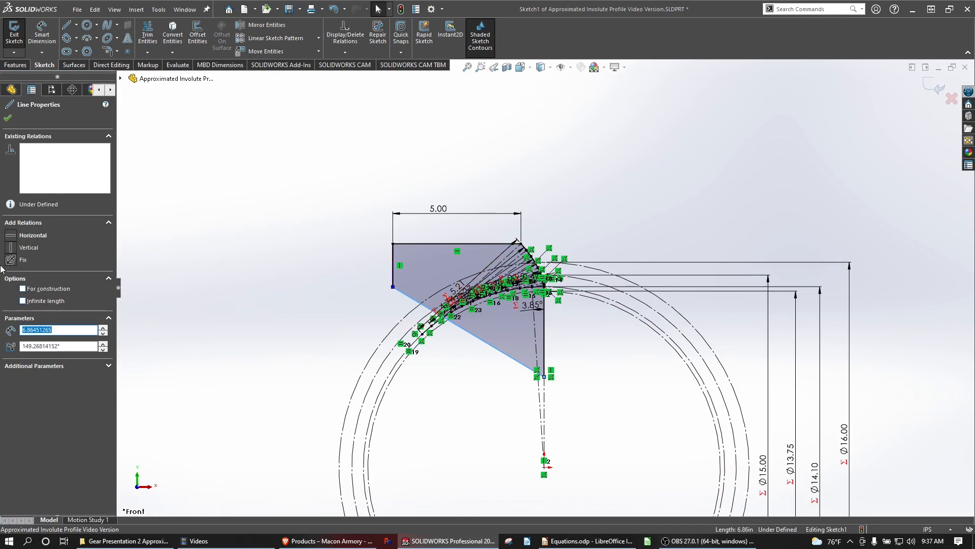
left_click(25, 235)
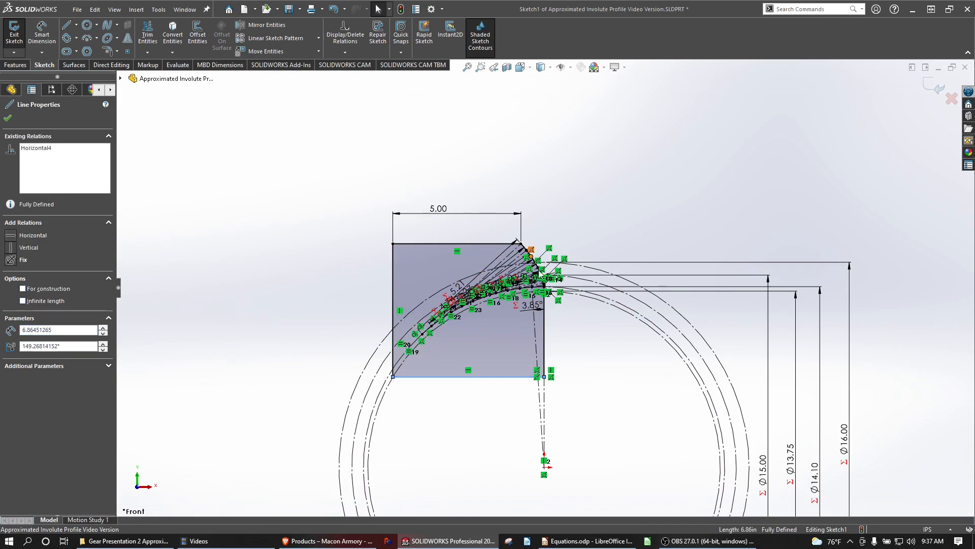
- Finish editing the fully defined gear tooth profile sketch and return to the part
left_click(614, 398)
scroll(550, 355, "down", 3)
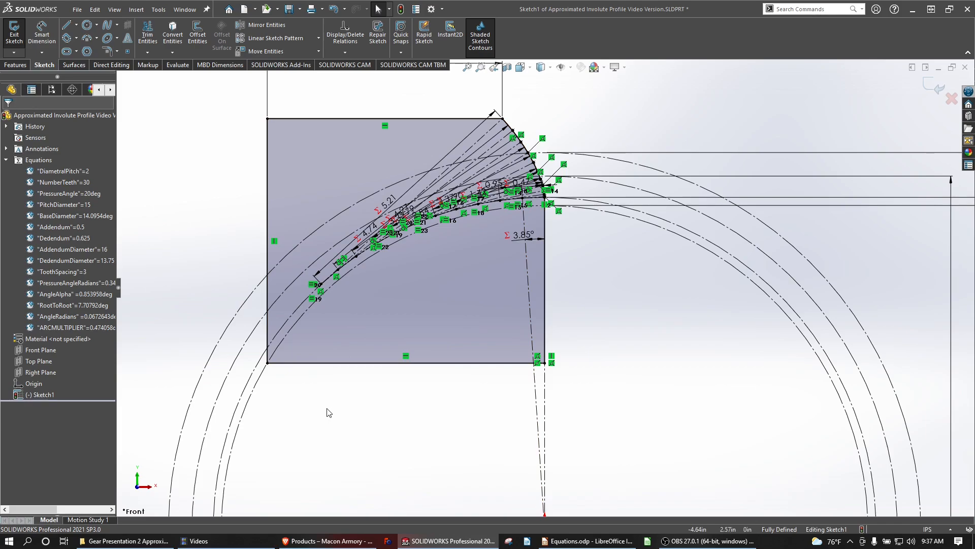
scroll(269, 186, "up", 4)
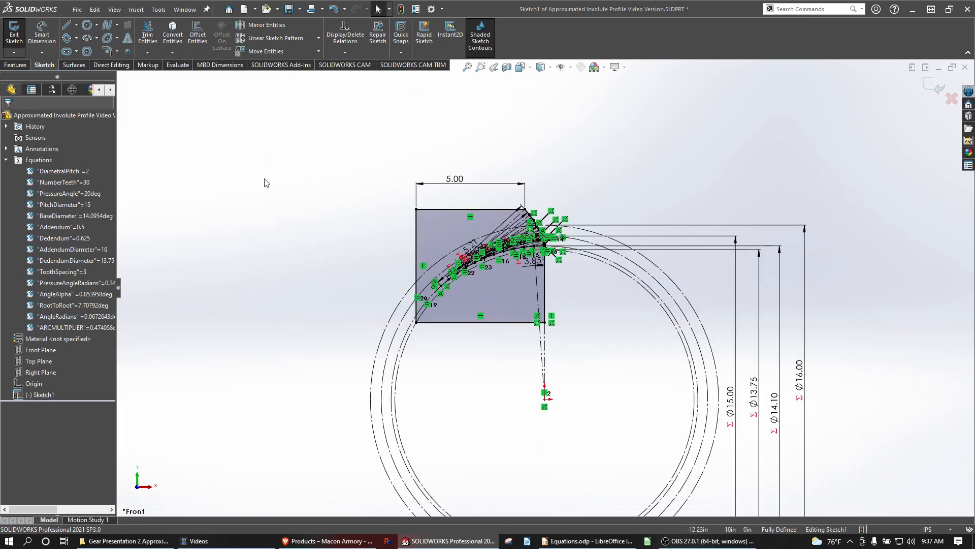
left_click(14, 34)
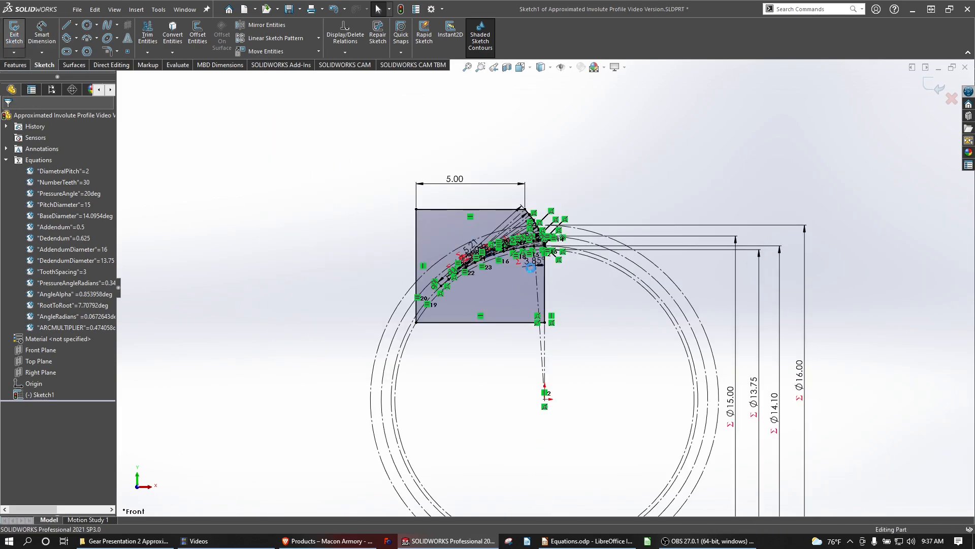
- Extrude the closed tooth profile contour as a boss with a Mid Plane depth of 2 in
mouse_move(580, 274)
middle_mouse_down()
mouse_move(562, 276)
mouse_move(534, 335)
middle_mouse_up()
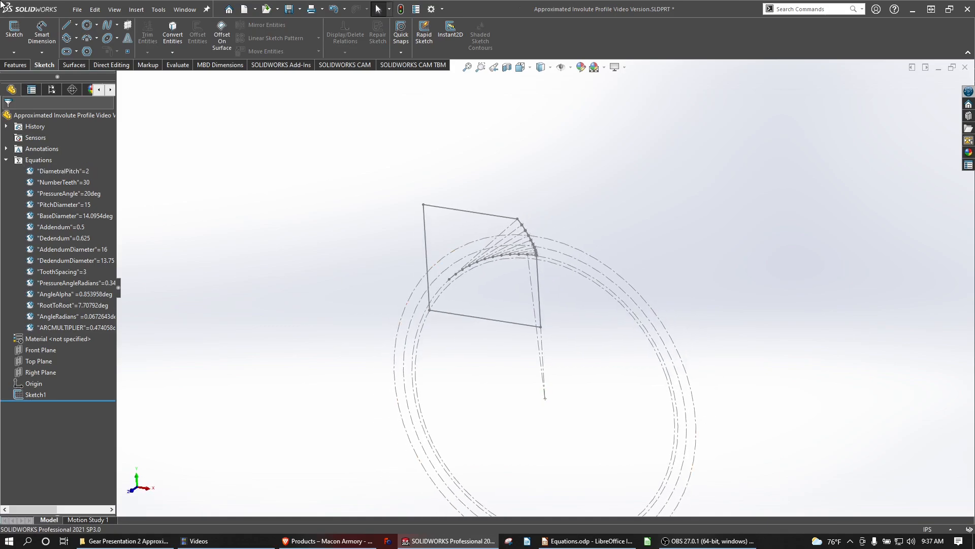
left_click(15, 66)
left_click(19, 31)
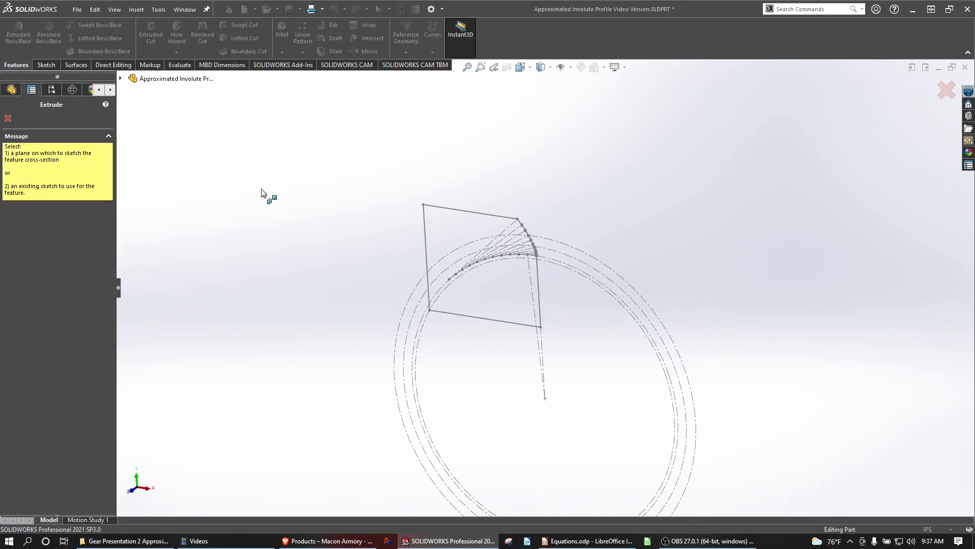
left_click(433, 205)
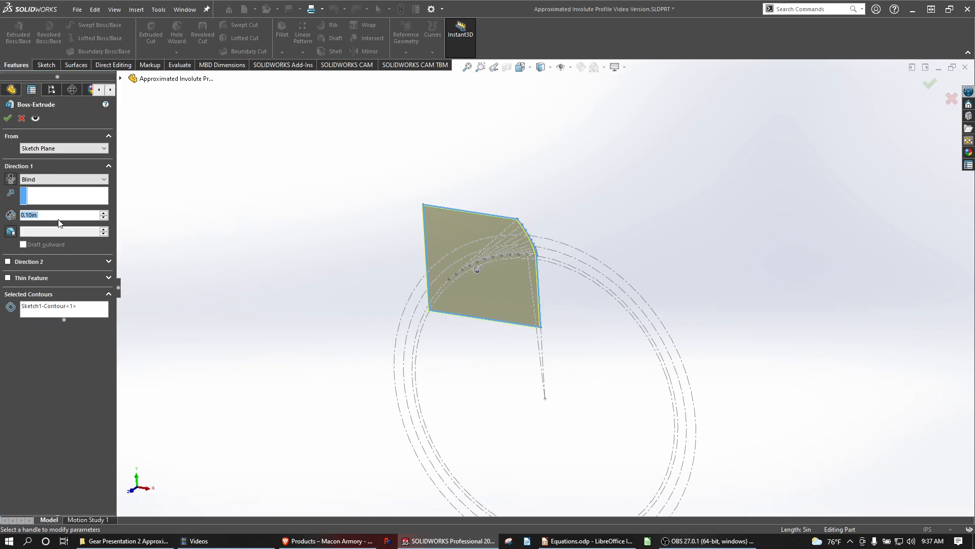
left_click(46, 178)
left_click(56, 224)
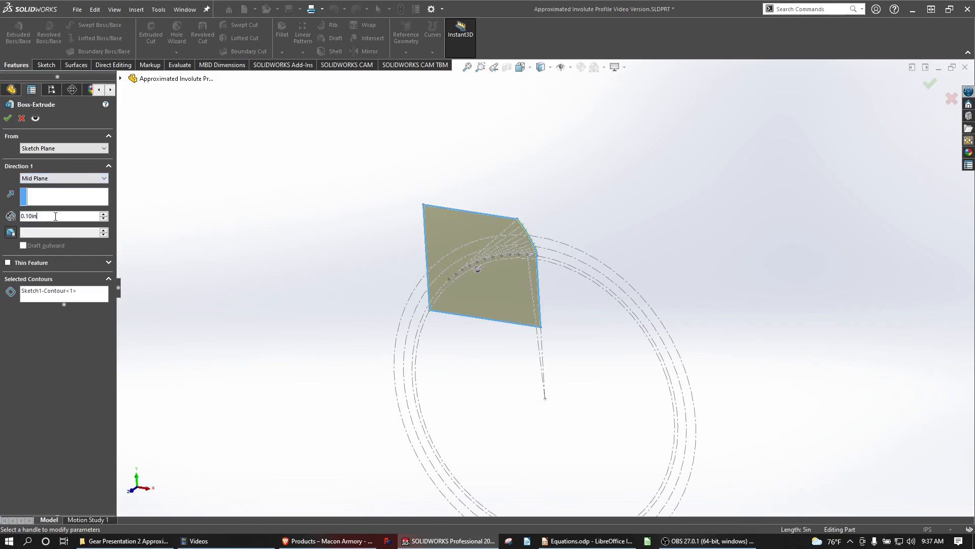
type("2")
key("Return")
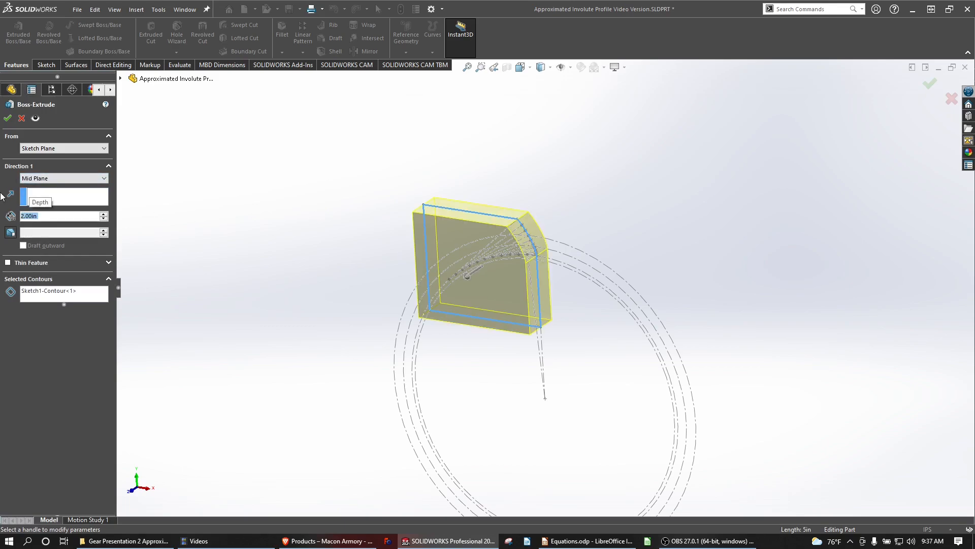
left_click(7, 118)
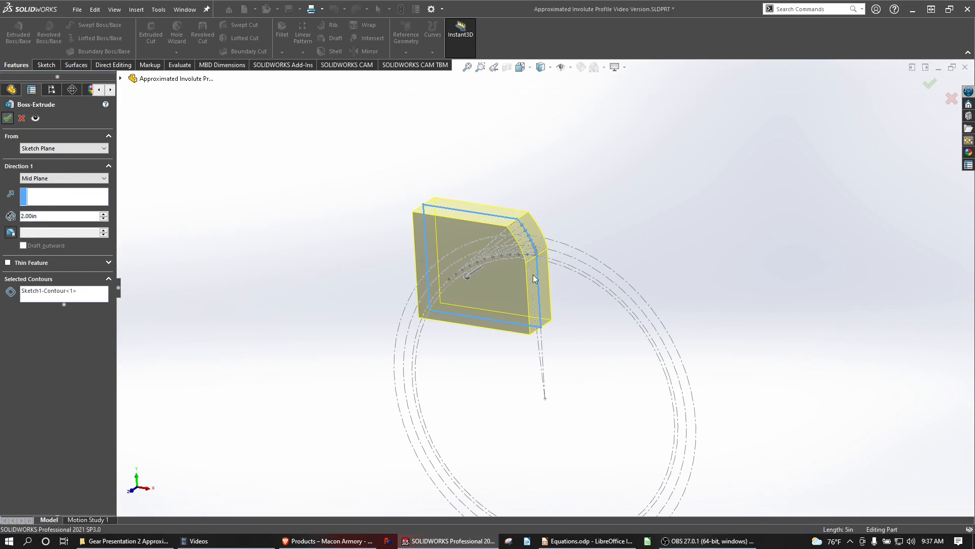
- Deselect the extruded boss and make its absorbed profile sketch visible in the model
mouse_move(549, 285)
middle_mouse_down()
mouse_move(500, 255)
mouse_move(551, 272)
middle_mouse_up()
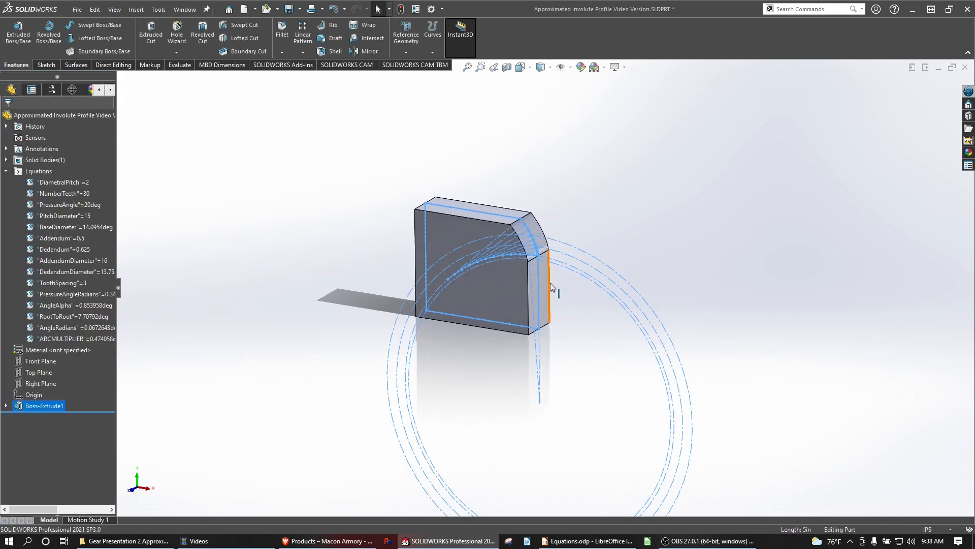
scroll(550, 282, "down", 5)
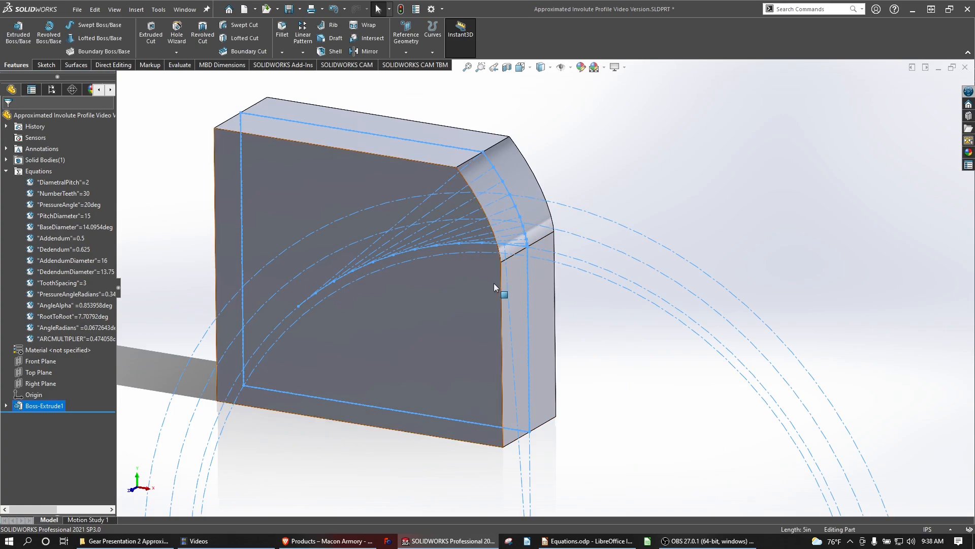
middle_click_drag(486, 296, 519, 258)
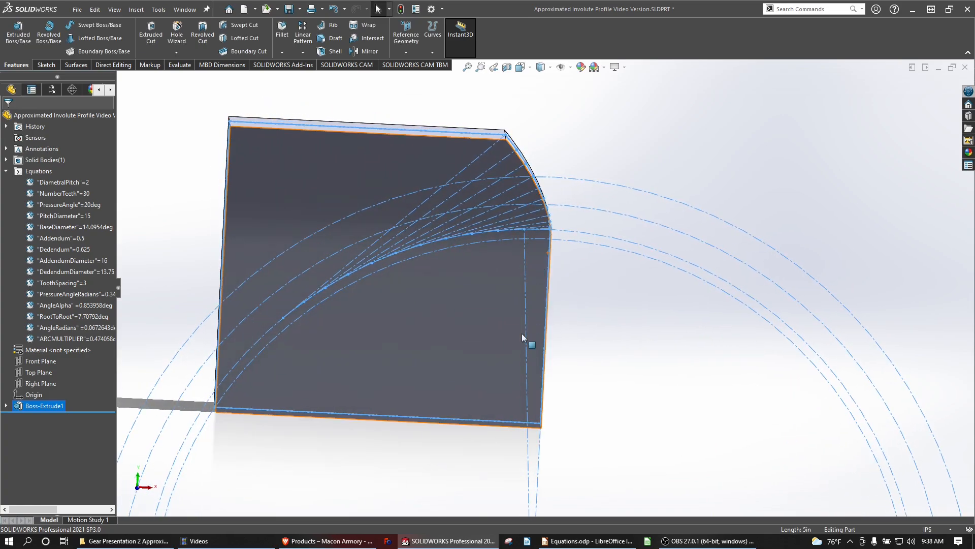
left_click(527, 478)
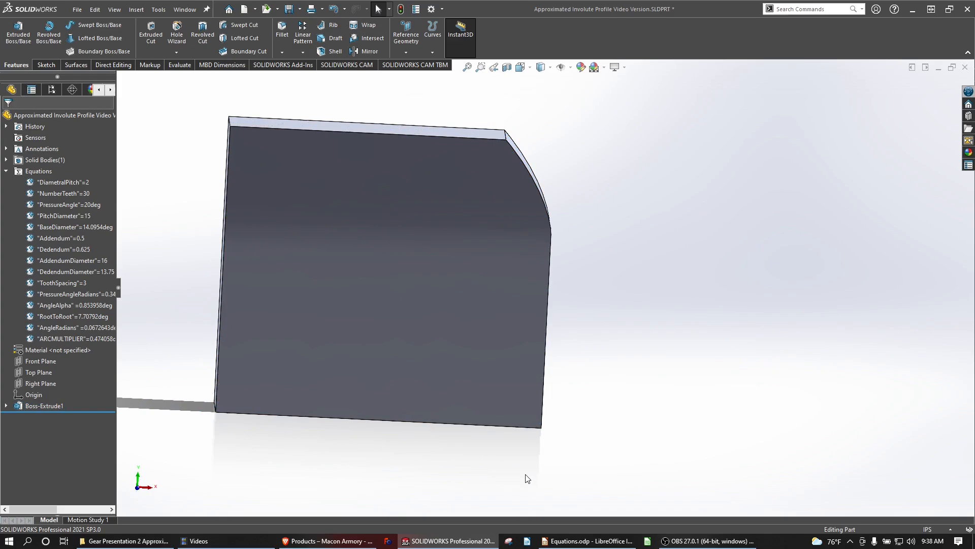
left_click(6, 405)
right_click(40, 417)
left_click(52, 357)
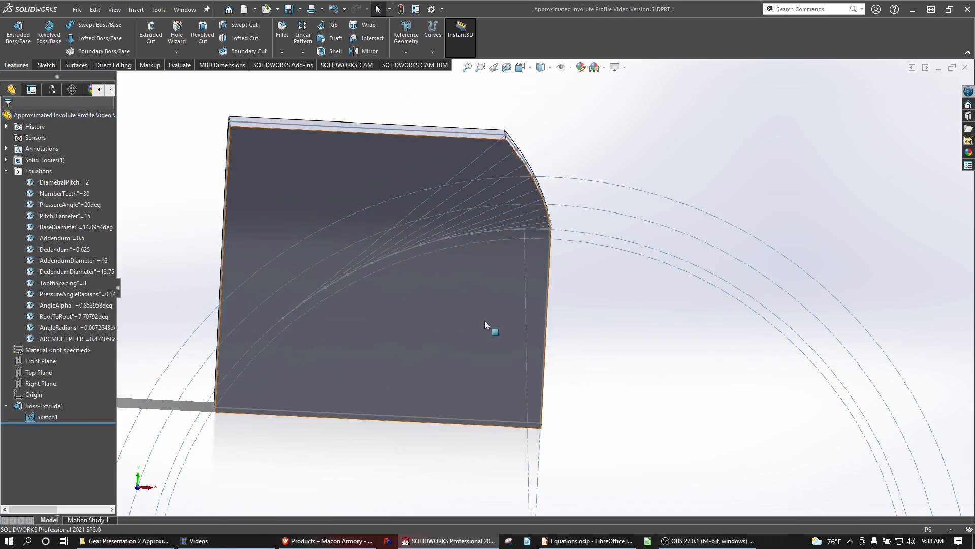
left_click(525, 258)
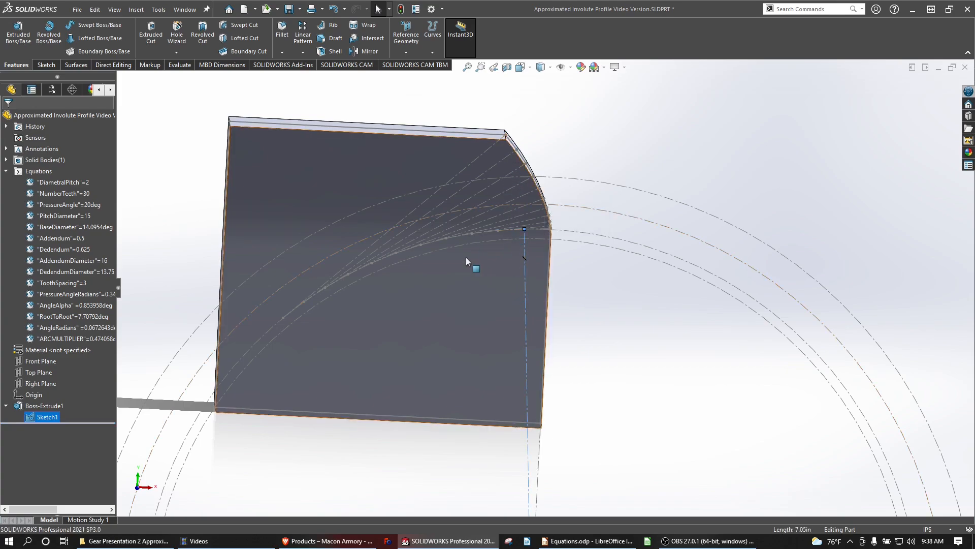
scroll(518, 321, "up", 5)
double_click(519, 321)
left_click(386, 277)
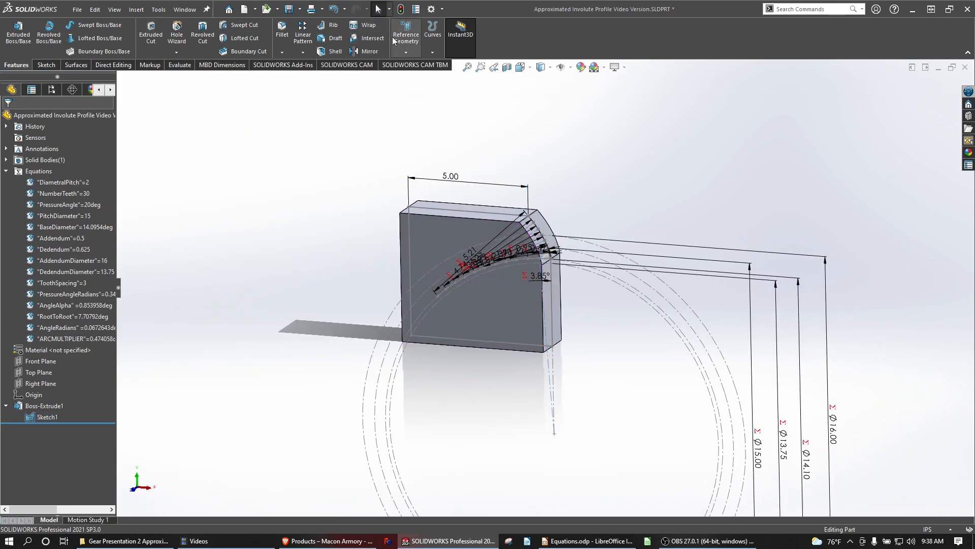
- Create a reference axis through the gear centre from the intersection of the Top Plane and Right Plane
left_click(406, 52)
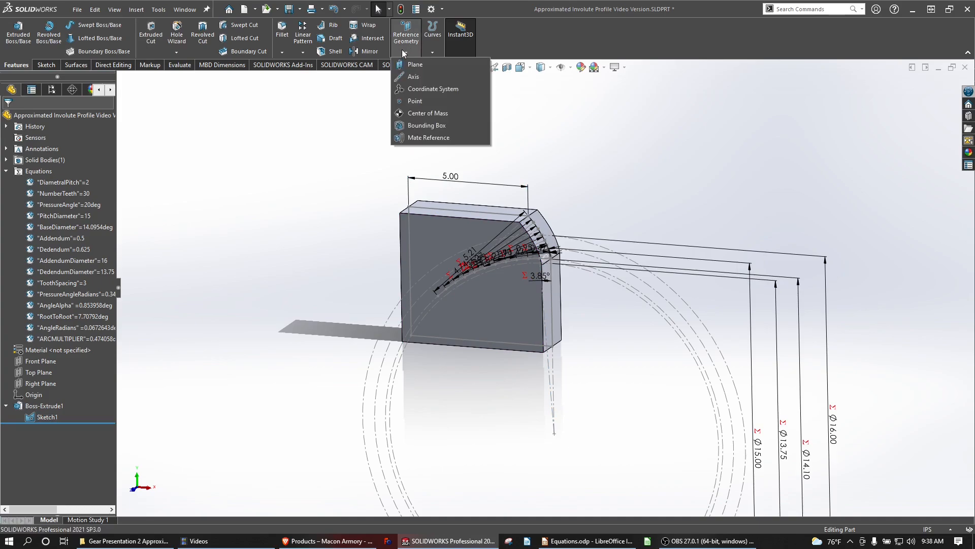
left_click(414, 77)
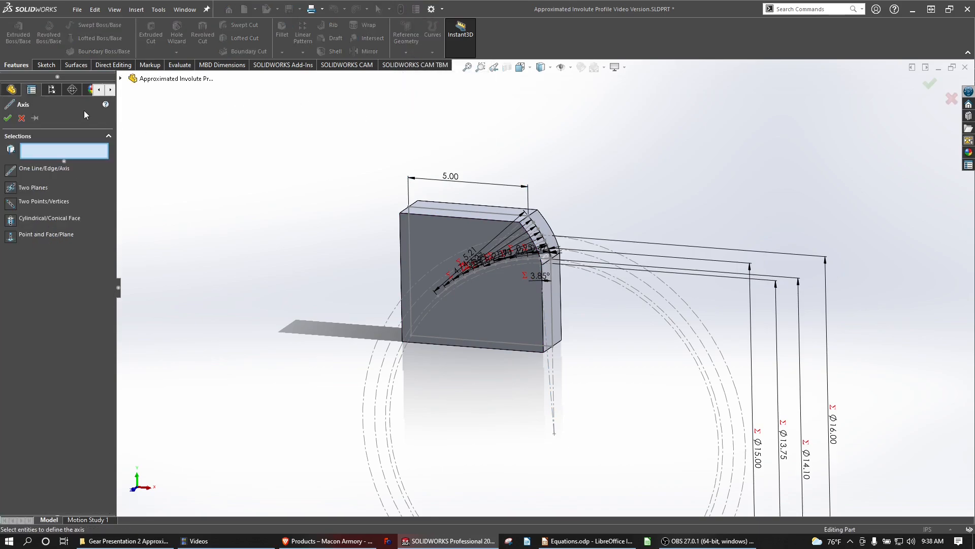
left_click(122, 79)
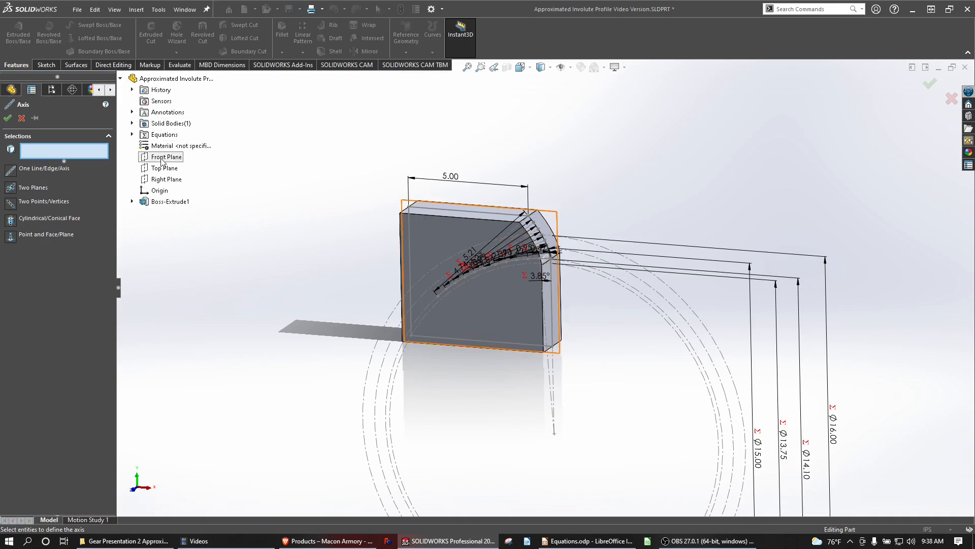
left_click(164, 168)
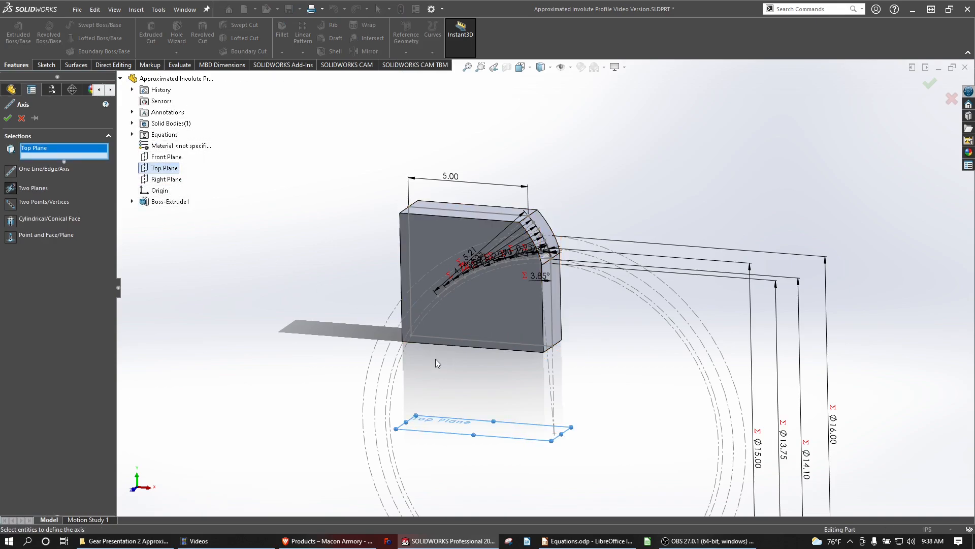
left_click(166, 179)
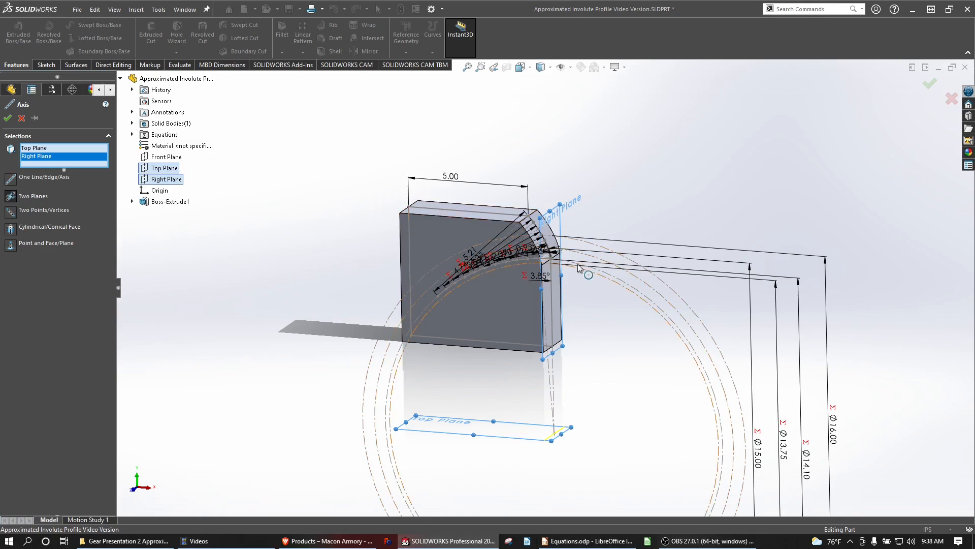
left_click(8, 119)
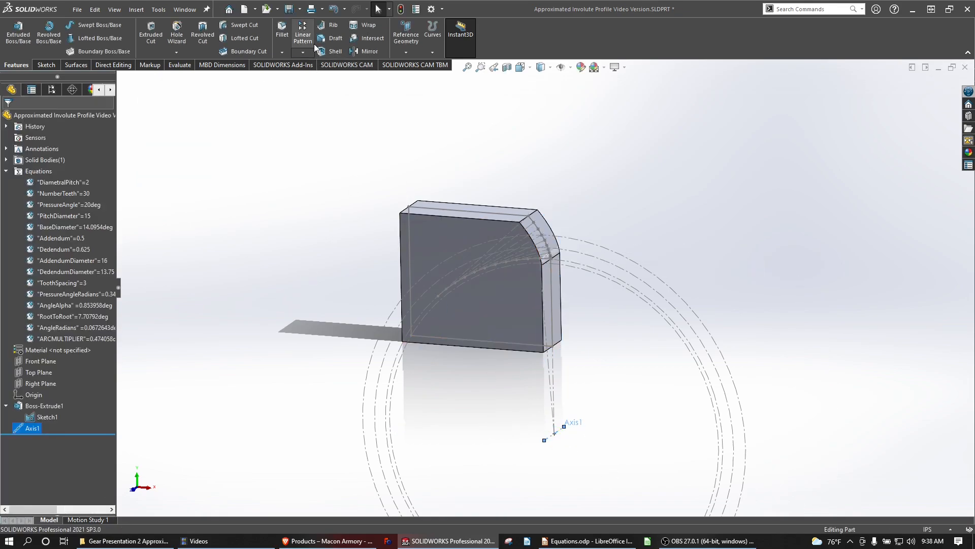
- Create a reference plane through the gear's centre axis and the upper endpoint of the angled centre line on the base circle
left_click(403, 35)
left_click(421, 64)
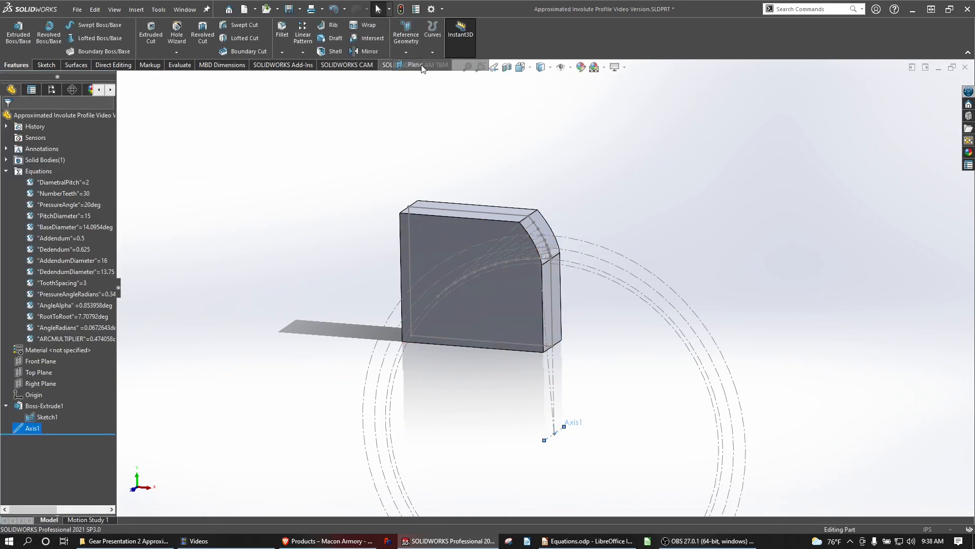
scroll(538, 275, "down", 5)
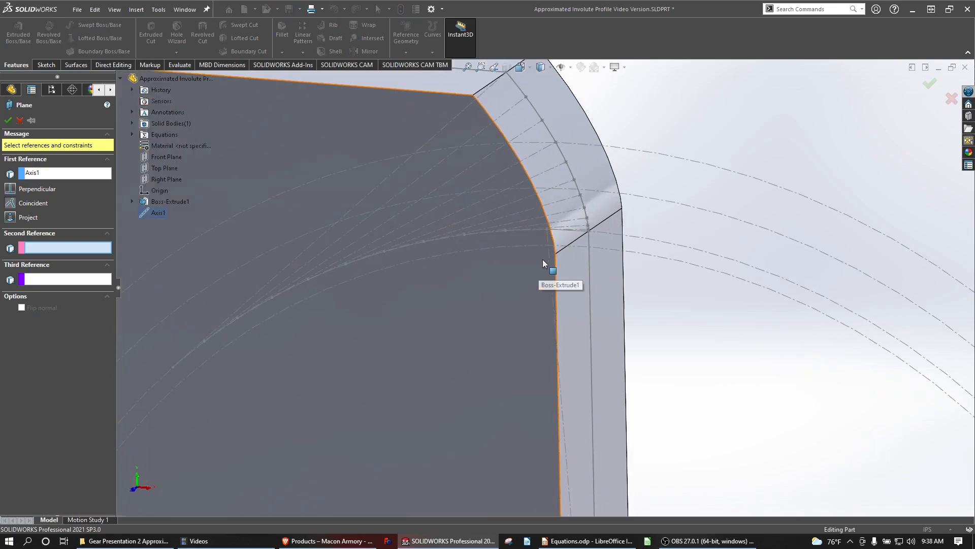
scroll(542, 244, "down", 3)
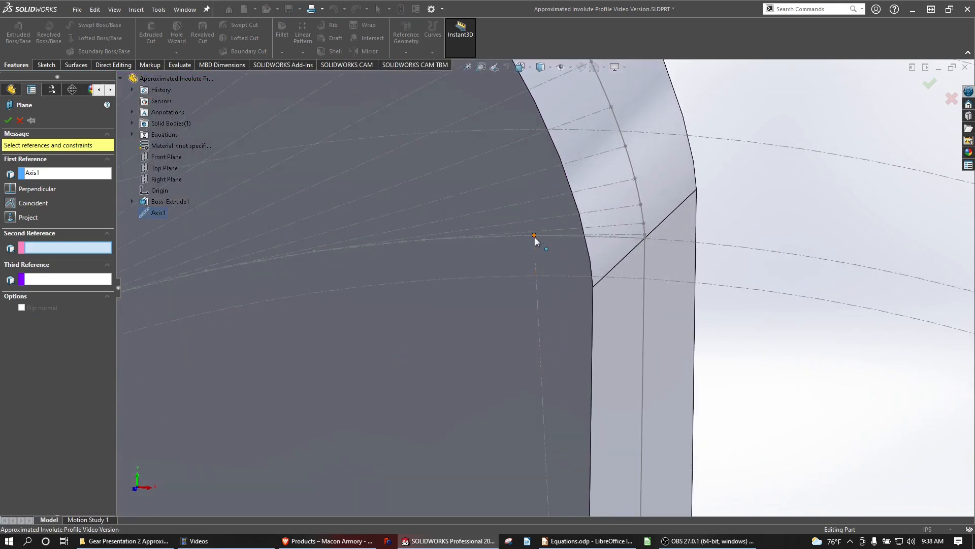
left_click(533, 235)
scroll(538, 277, "up", 6)
middle_click_drag(524, 310, 509, 335)
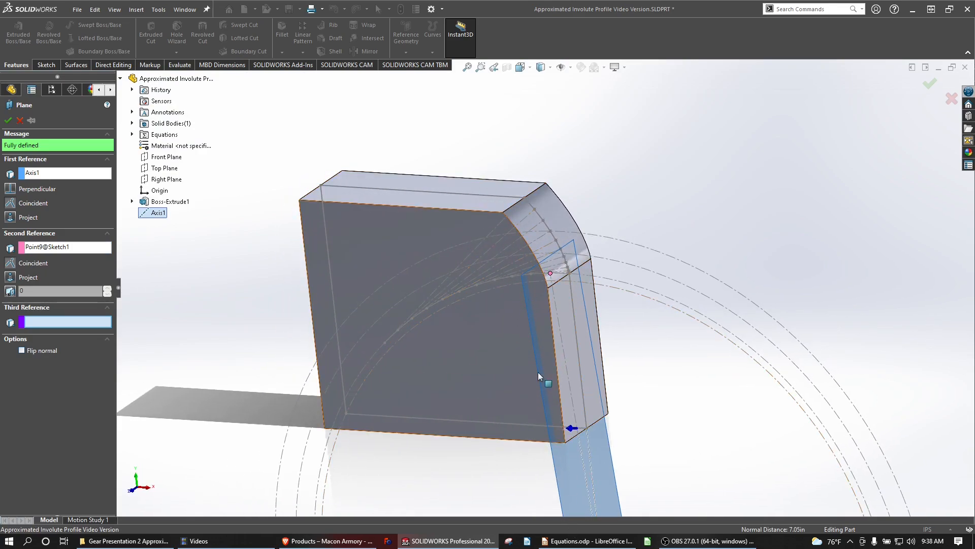
left_click(8, 120)
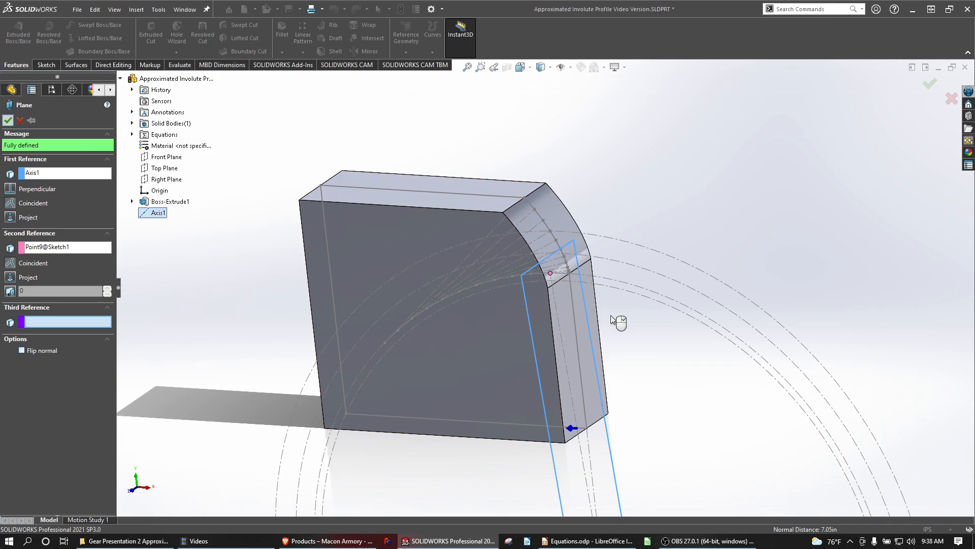
- Split the extruded body with the new angled plane and consume the large body on the far side from the involute flank's lower end
mouse_move(479, 280)
middle_mouse_down()
mouse_move(482, 257)
mouse_move(485, 276)
middle_mouse_up()
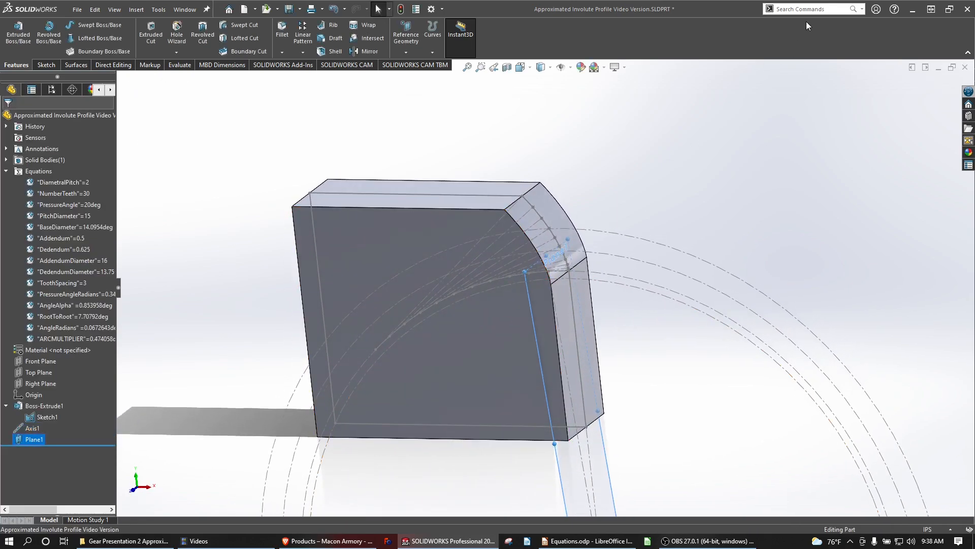
left_click(807, 10)
type("SPLI")
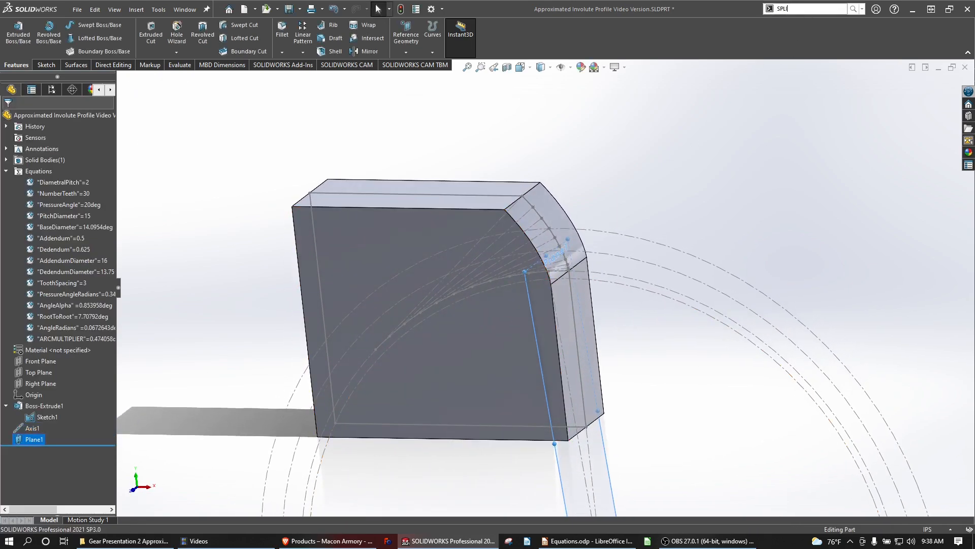
type("T")
left_click(799, 22)
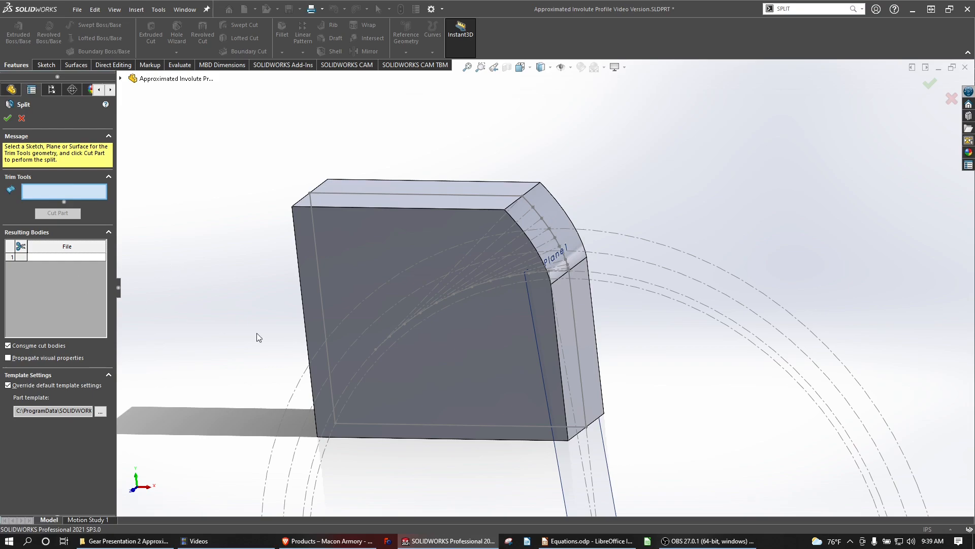
left_click(556, 447)
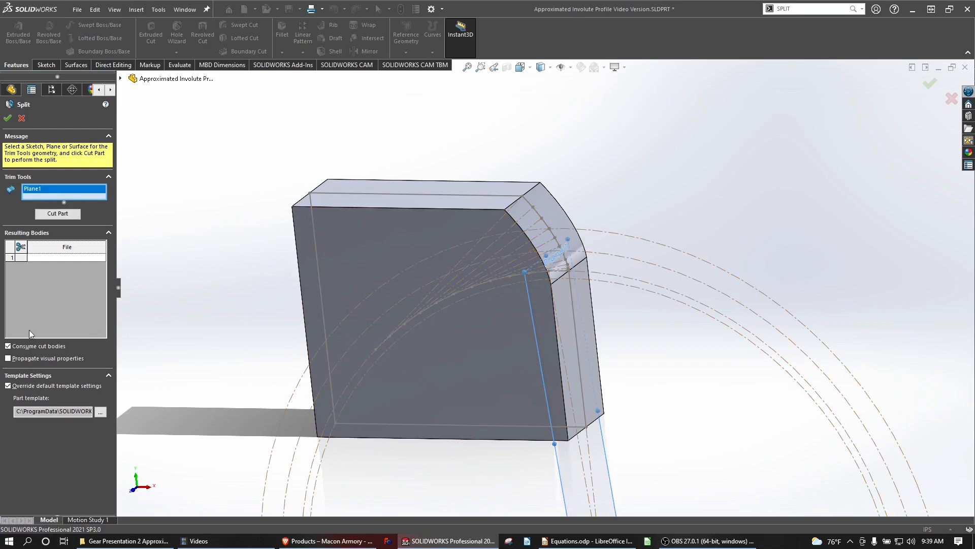
left_click(62, 214)
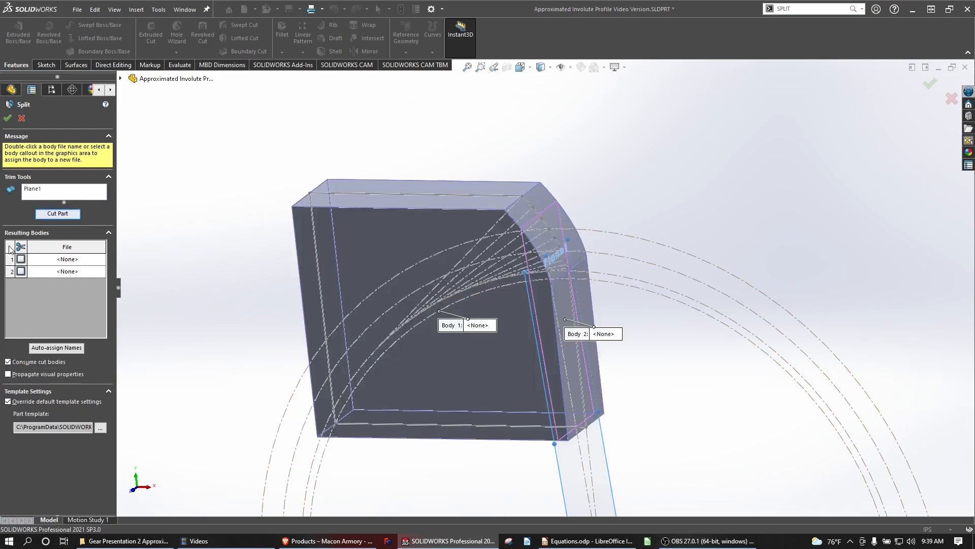
left_click(20, 259)
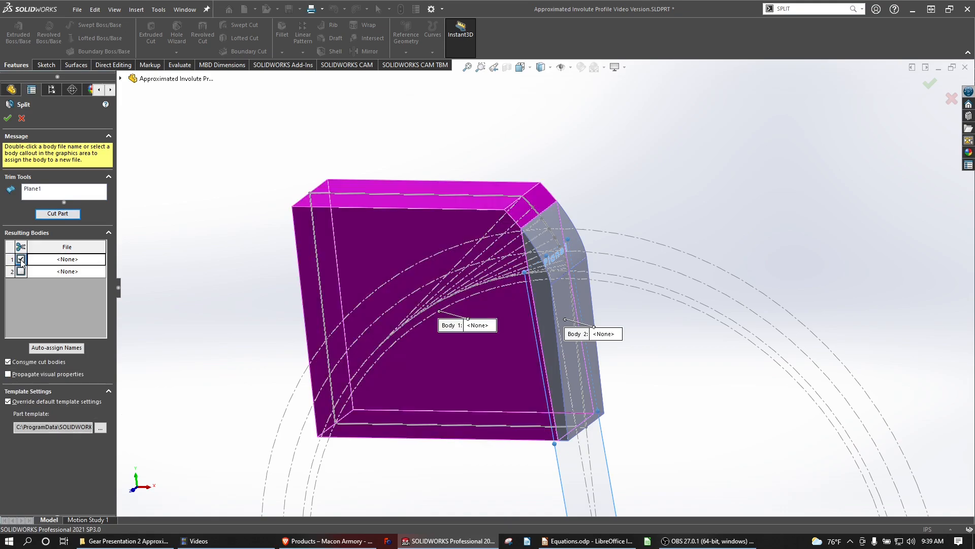
left_click(7, 119)
- Mirror the remaining half-tooth body about its flat split face, with solids merged
mouse_move(442, 353)
middle_mouse_down()
mouse_move(505, 337)
mouse_move(498, 355)
mouse_move(489, 349)
mouse_move(534, 354)
middle_mouse_up()
scroll(522, 224, "down", 3)
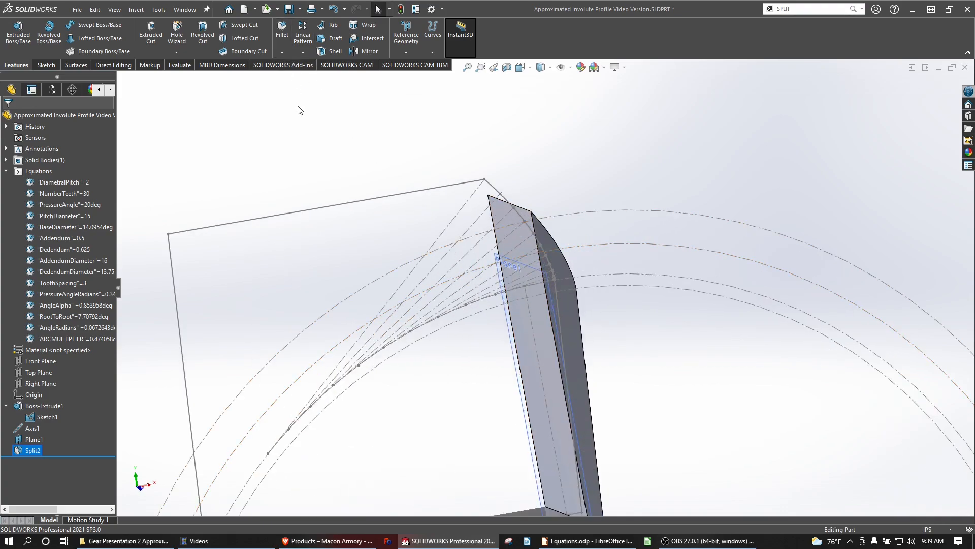
left_click(369, 52)
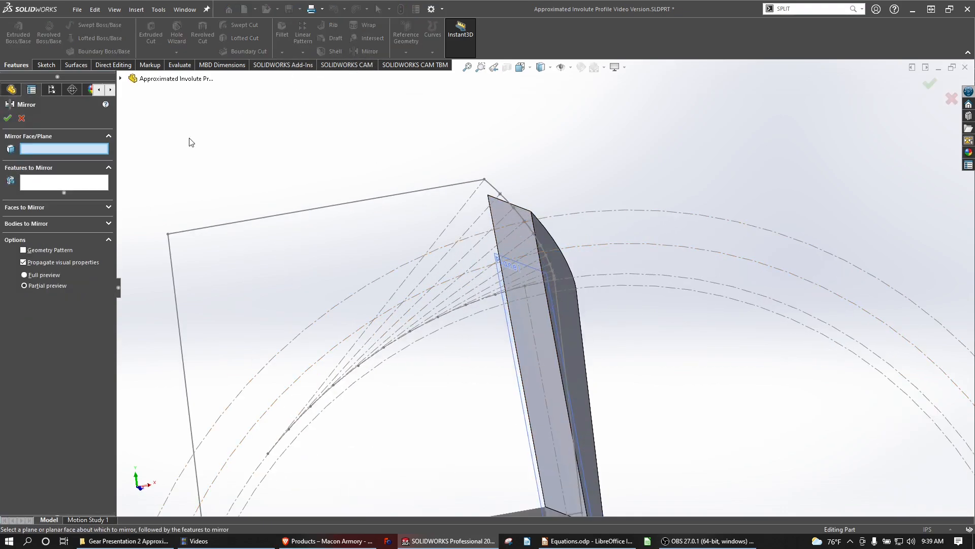
left_click(40, 184)
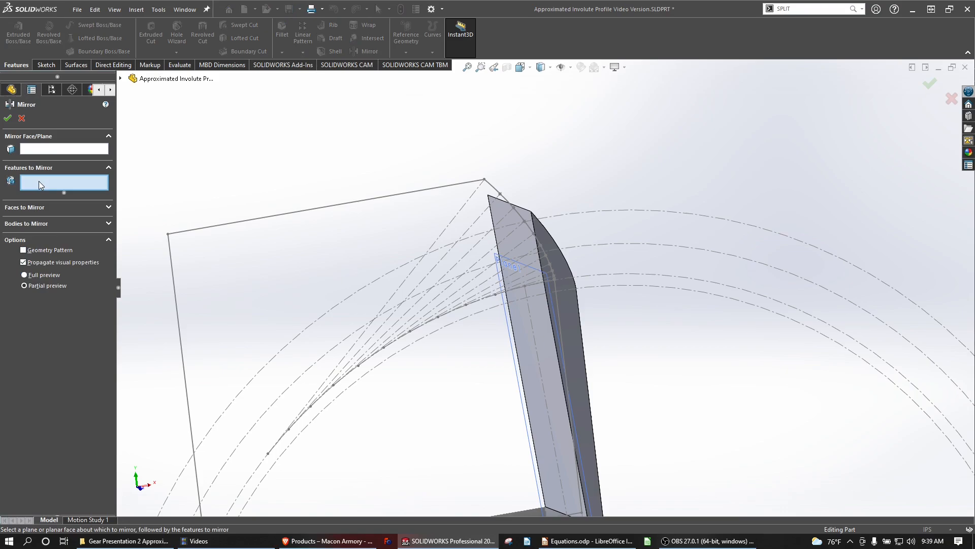
left_click(26, 223)
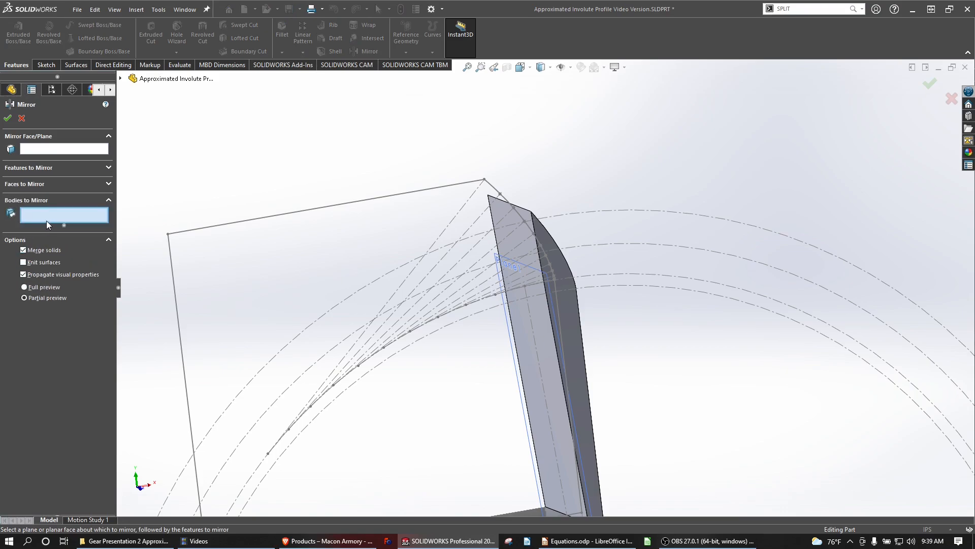
left_click(541, 353)
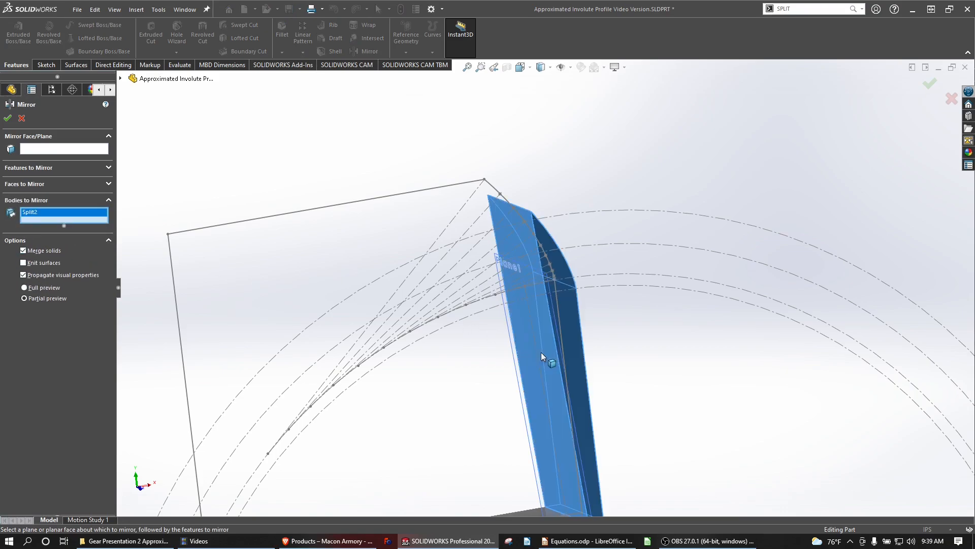
left_click(38, 150)
left_click(547, 388)
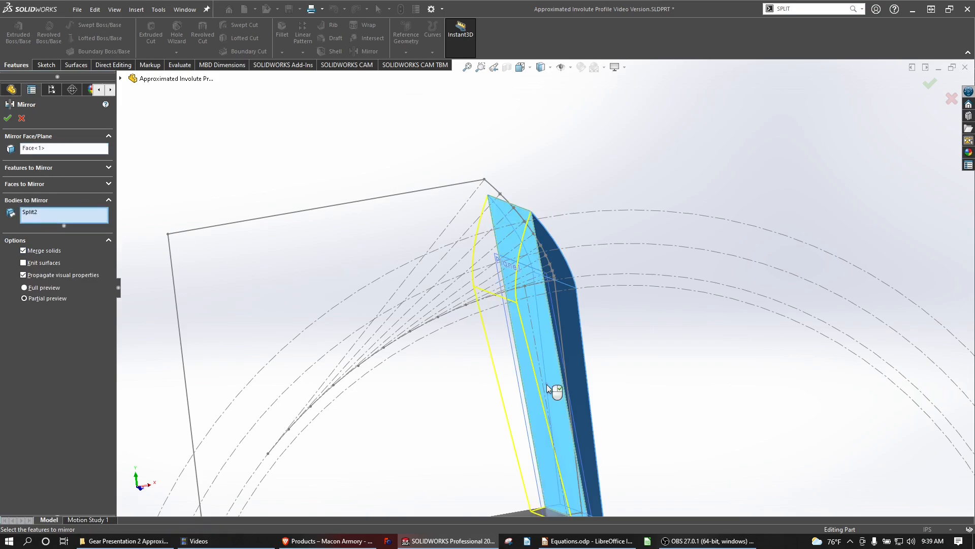
- Hide the angled reference plane and the tooth's profile sketch in the model
scroll(363, 299, "up", 6)
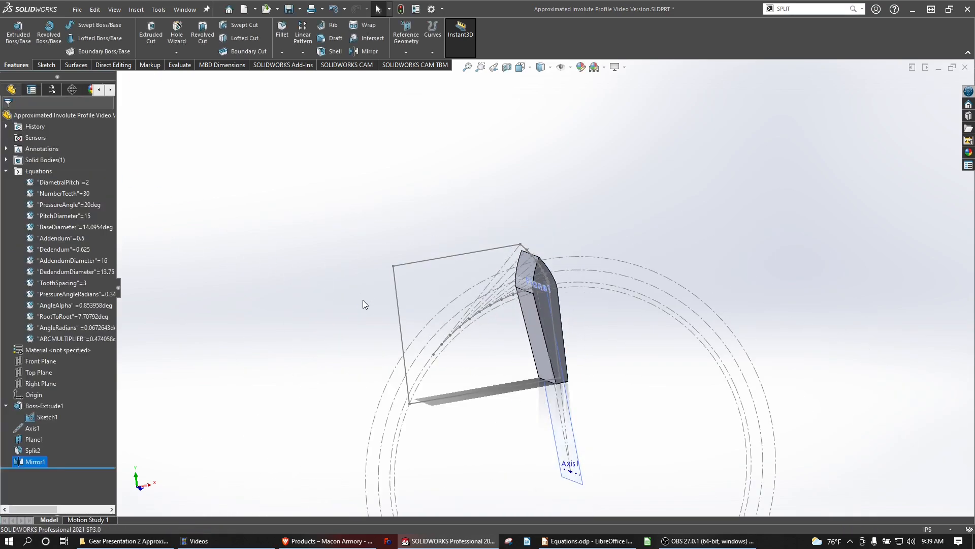
scroll(659, 417, "down", 3)
right_click(480, 418)
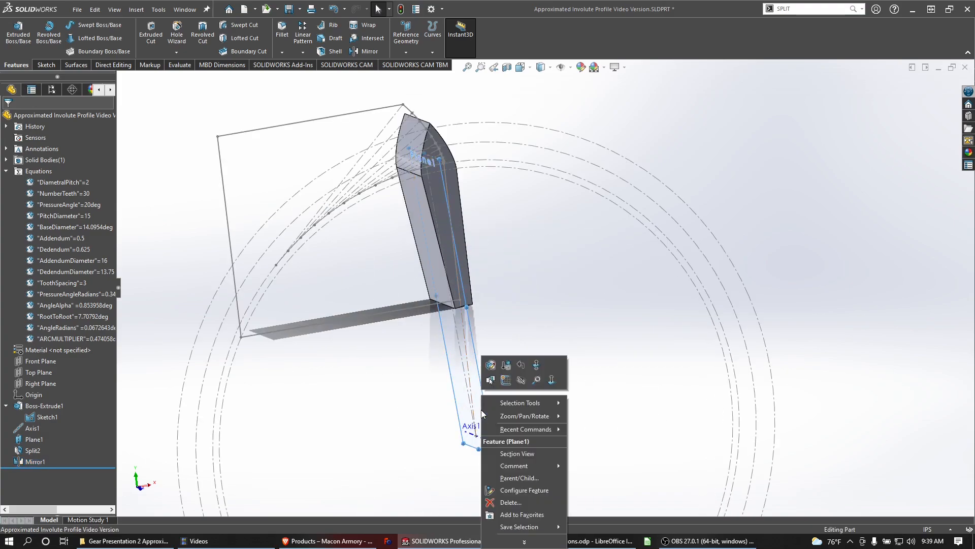
left_click(519, 379)
right_click(285, 242)
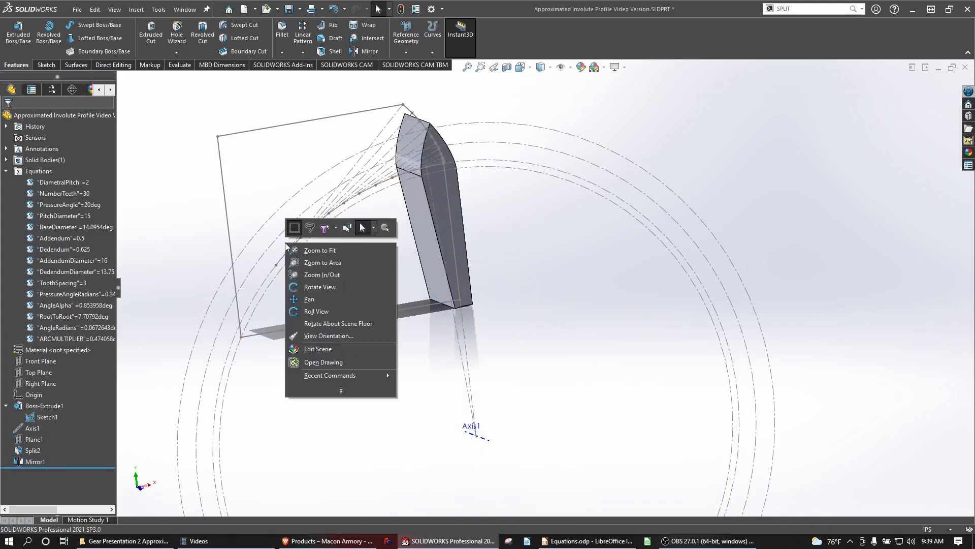
left_click(282, 239)
right_click(281, 235)
left_click(306, 220)
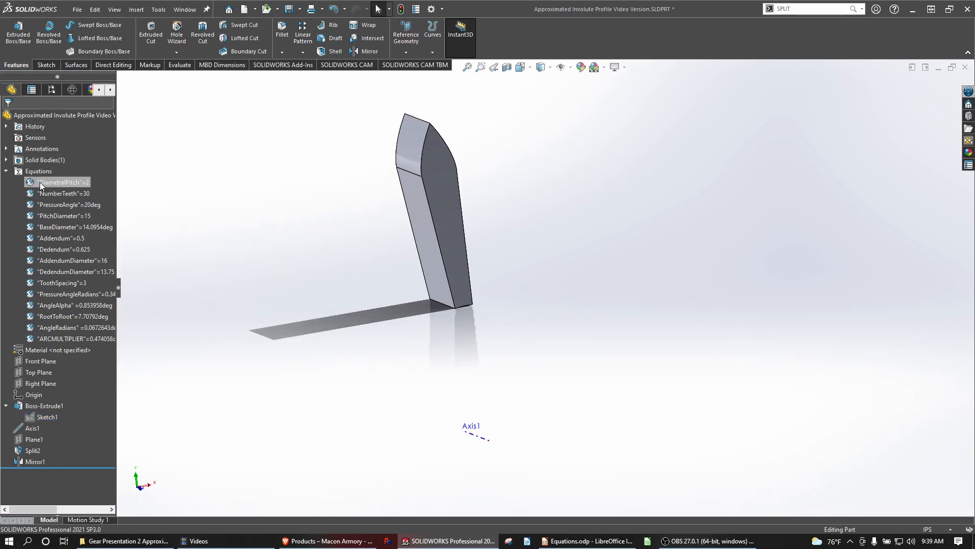
- Sketch a circle about 13.4 in in diameter on the Front Plane, centred on the origin
middle_click_drag(250, 235, 301, 271)
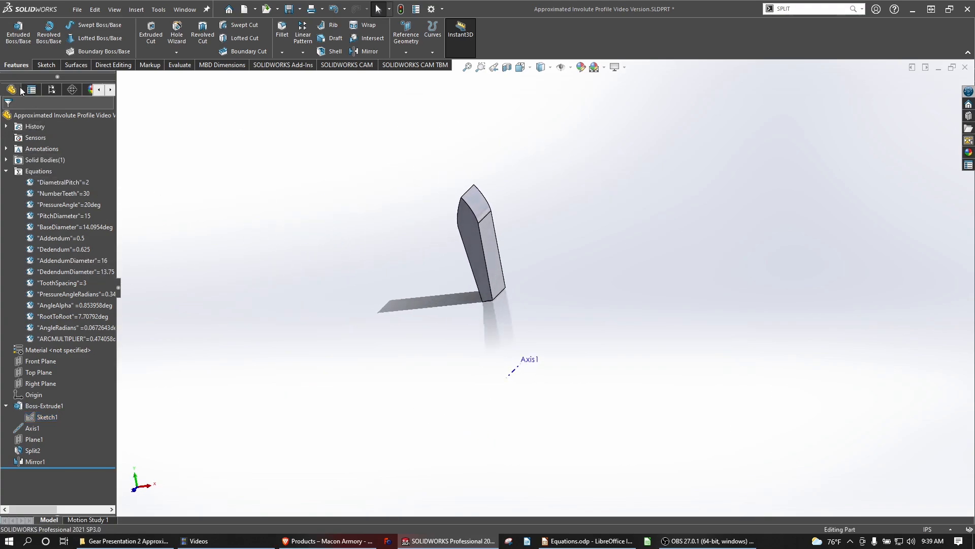
left_click(50, 65)
left_click(14, 30)
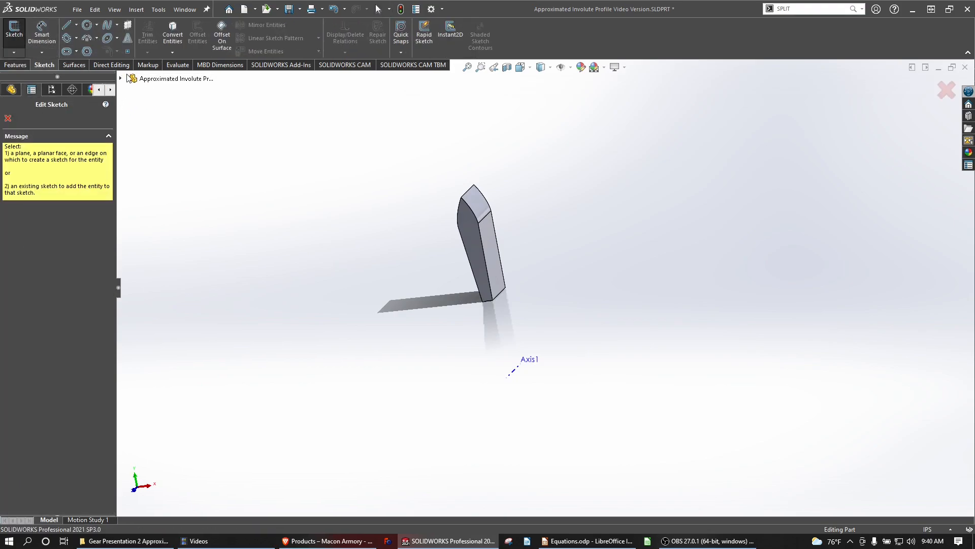
left_click(122, 78)
left_click(152, 160)
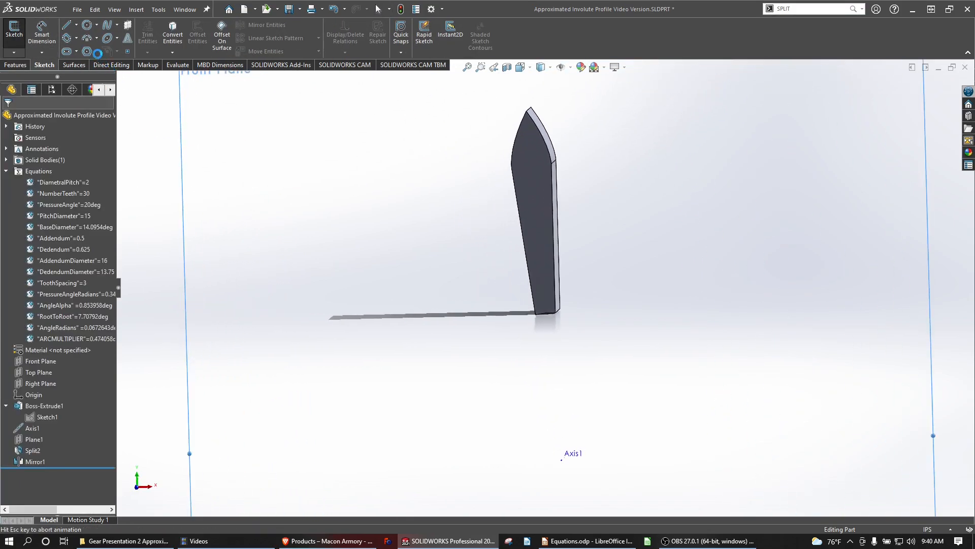
left_click(87, 26)
left_click(567, 481)
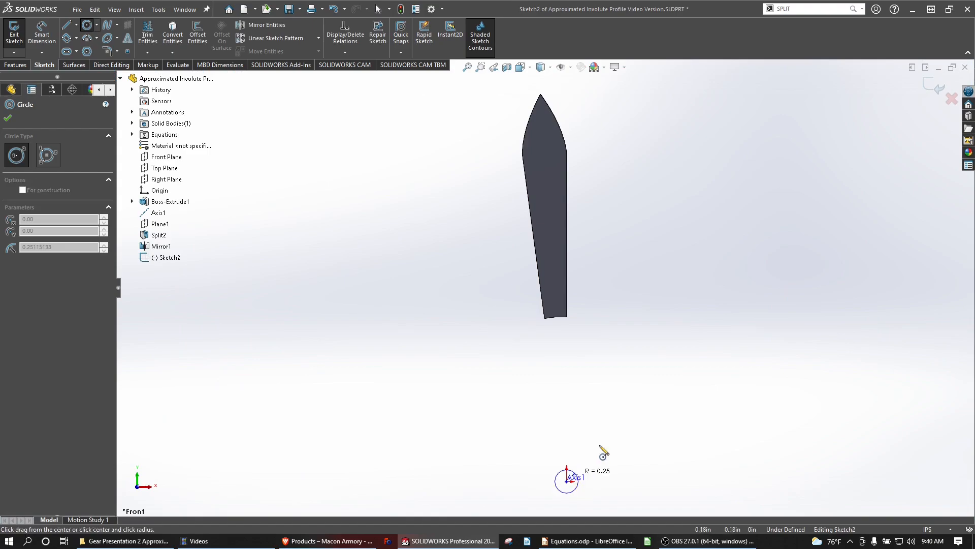
left_click(772, 255)
key("Escape")
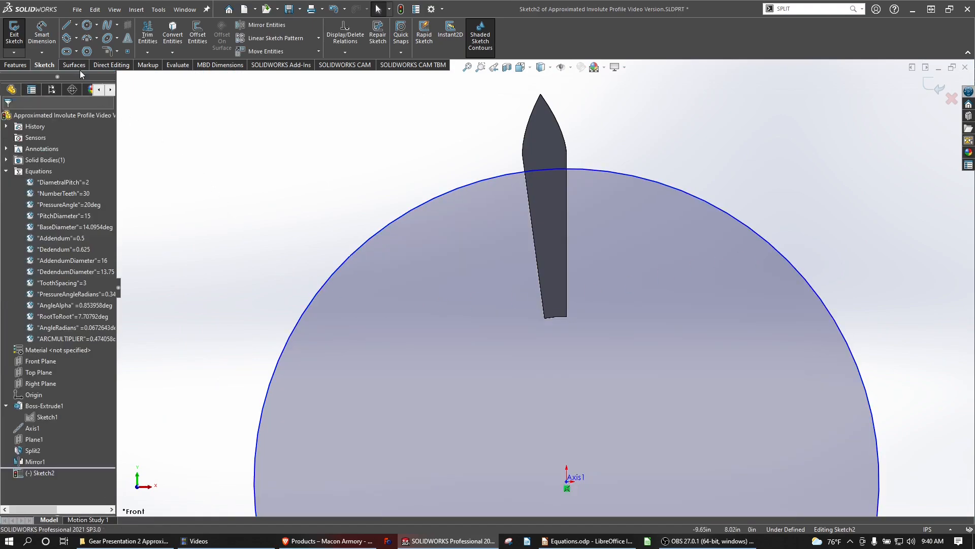
- Dimension the circle's diameter and link it to the global variable AddendumDiameter
left_click(711, 206)
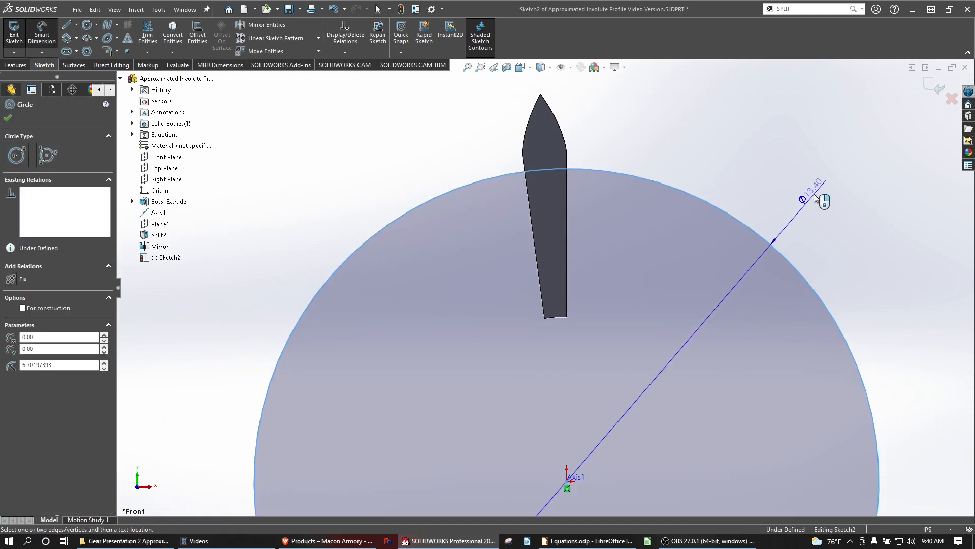
left_click(810, 199)
type("=")
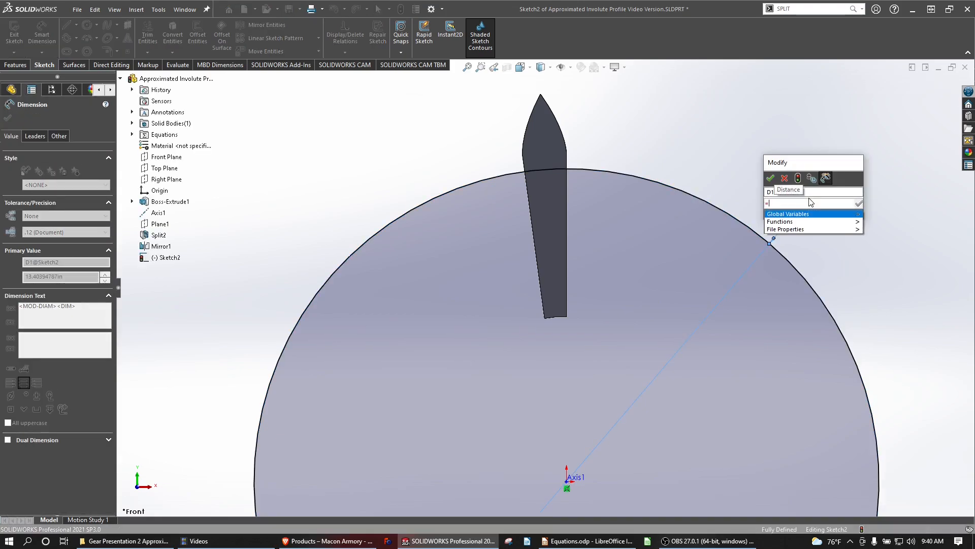
key("Right")
key("Up")
key("Up")
key("Up")
key("Up")
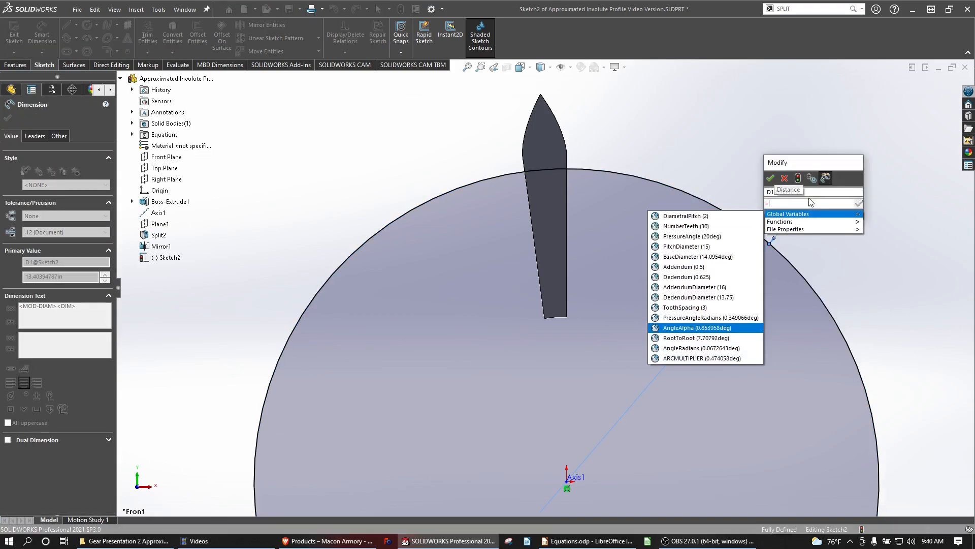
key("Up")
key("Up")
key("Up")
key("Up")
key("Return")
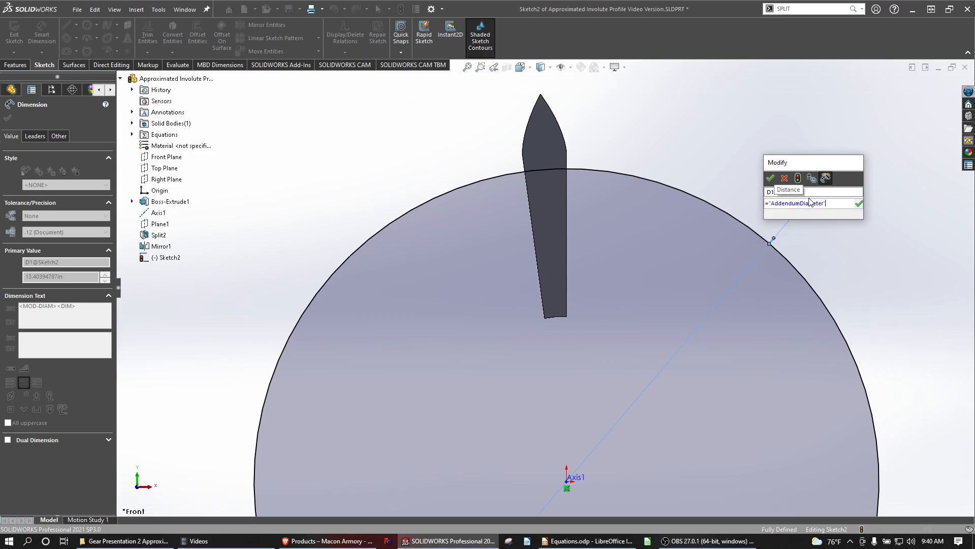
key("Return")
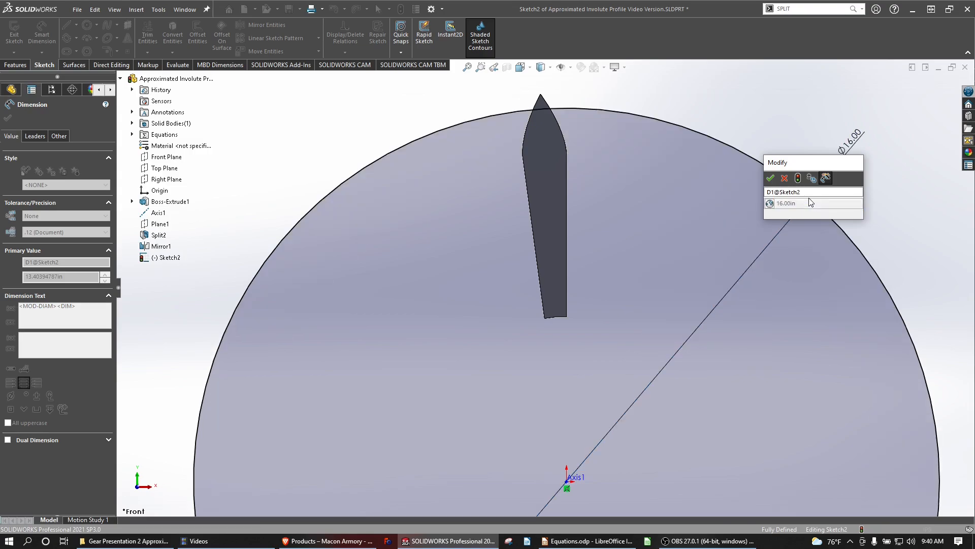
left_click(771, 178)
- Trim the tooth tip with an extruded cut of the circle, set to Through All - Both with the side to cut flipped
left_click(16, 65)
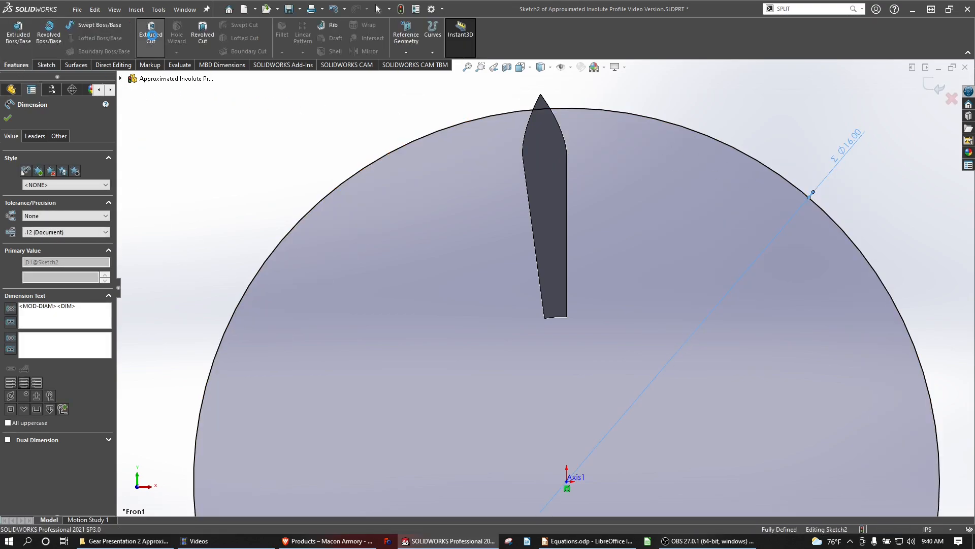
left_click(151, 35)
left_click(51, 180)
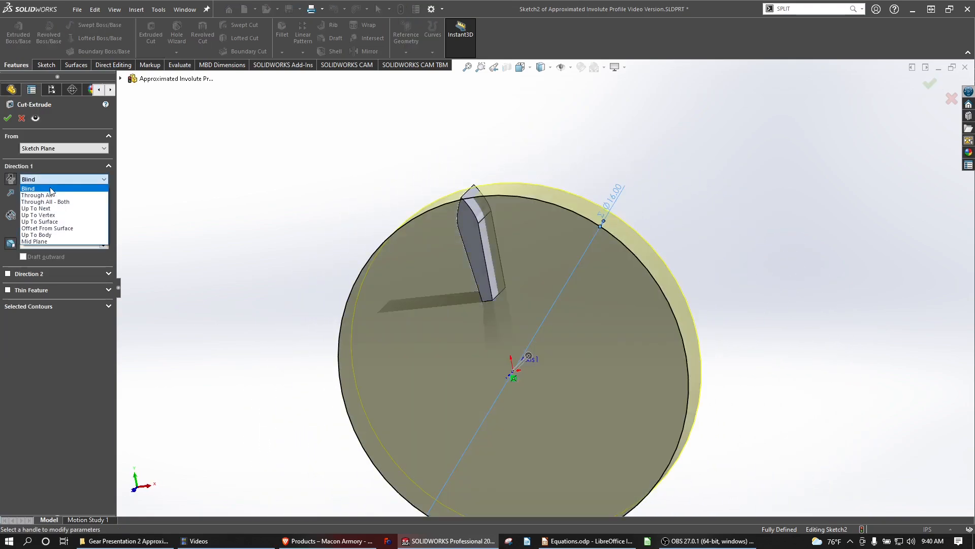
left_click(41, 202)
left_click(23, 212)
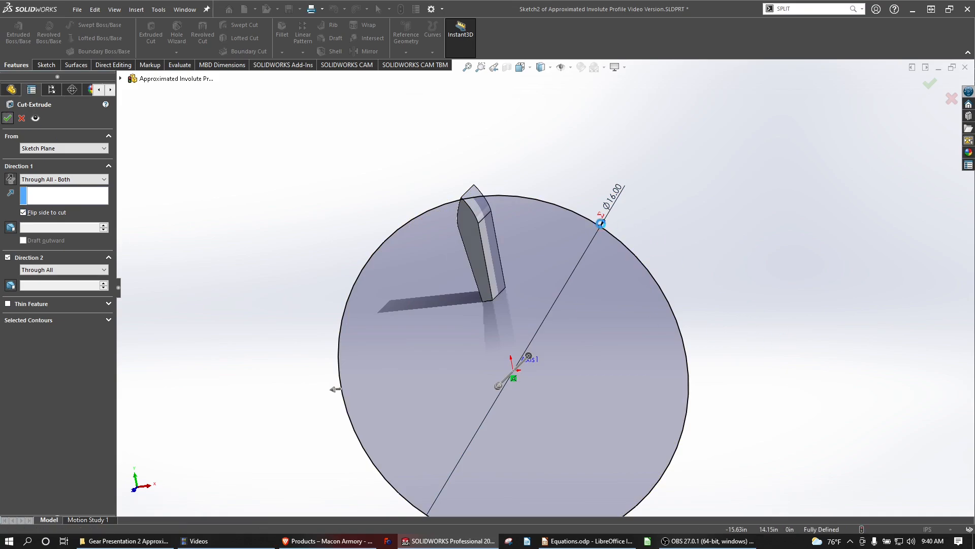
left_click(7, 116)
scroll(474, 224, "down", 5)
scroll(479, 222, "up", 5)
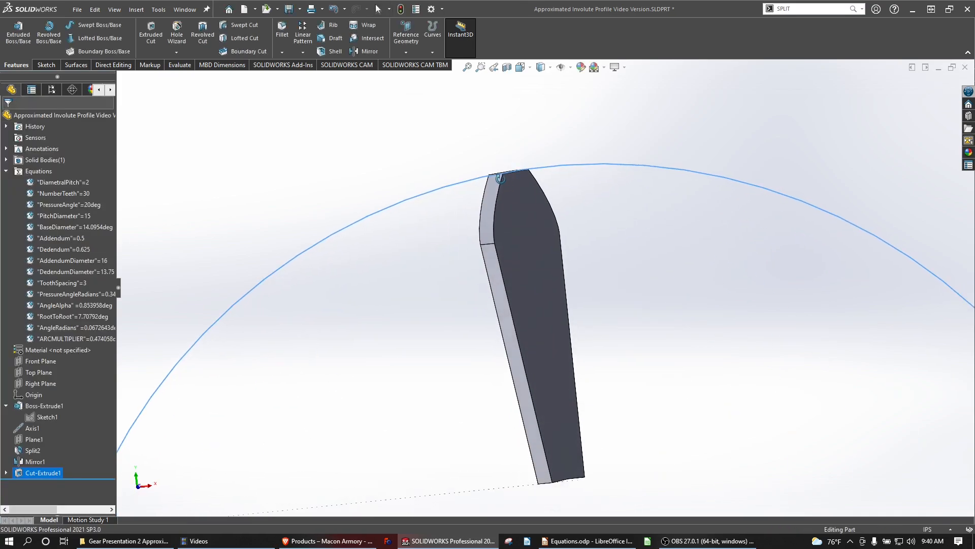
left_click(319, 111)
- Circular-pattern the tooth body about the centre axis, equally spaced over 360 degrees, with the instance count linked to NumberTeeth
left_click(303, 51)
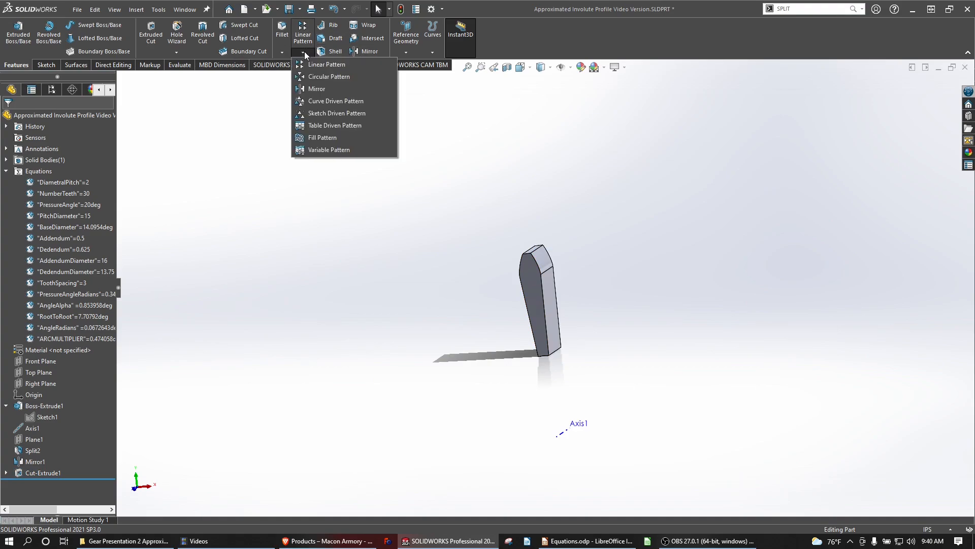
left_click(331, 77)
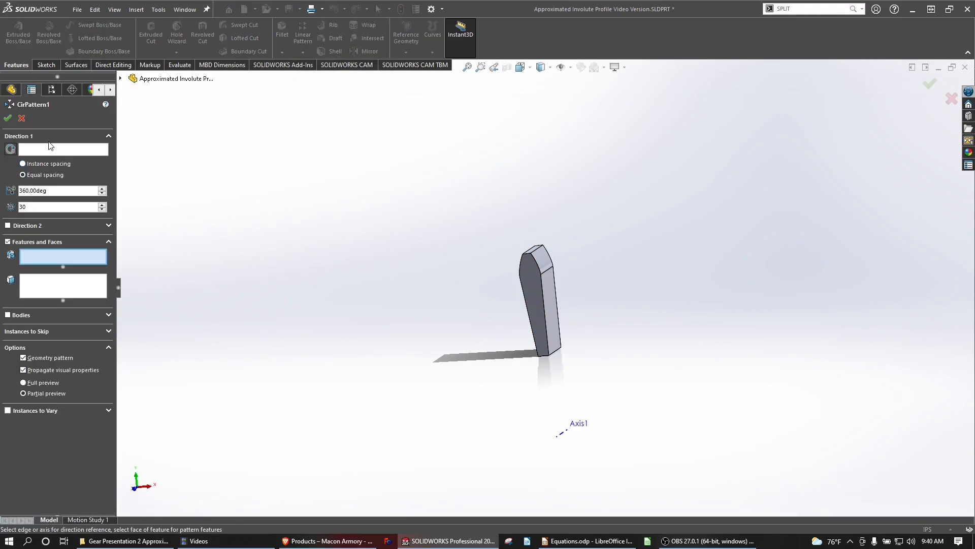
left_click(51, 150)
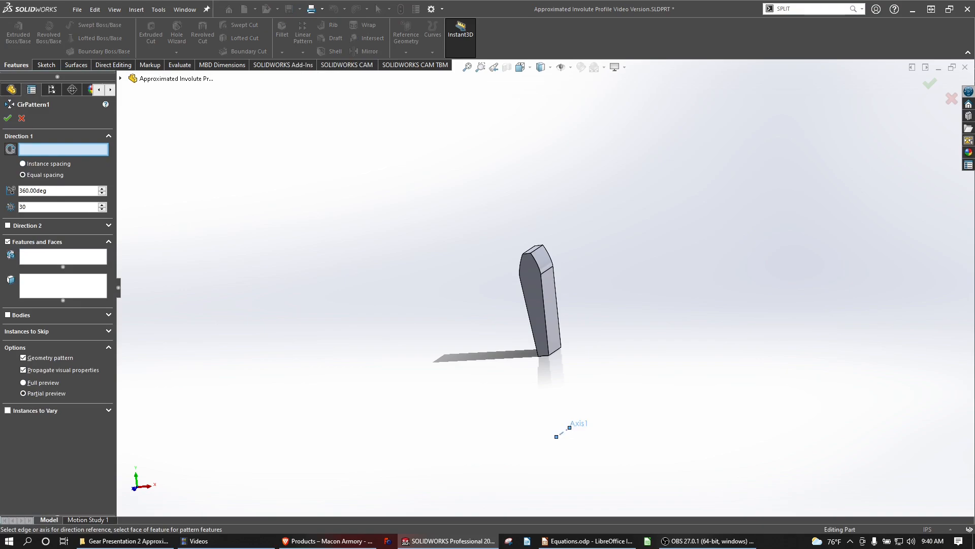
left_click(564, 430)
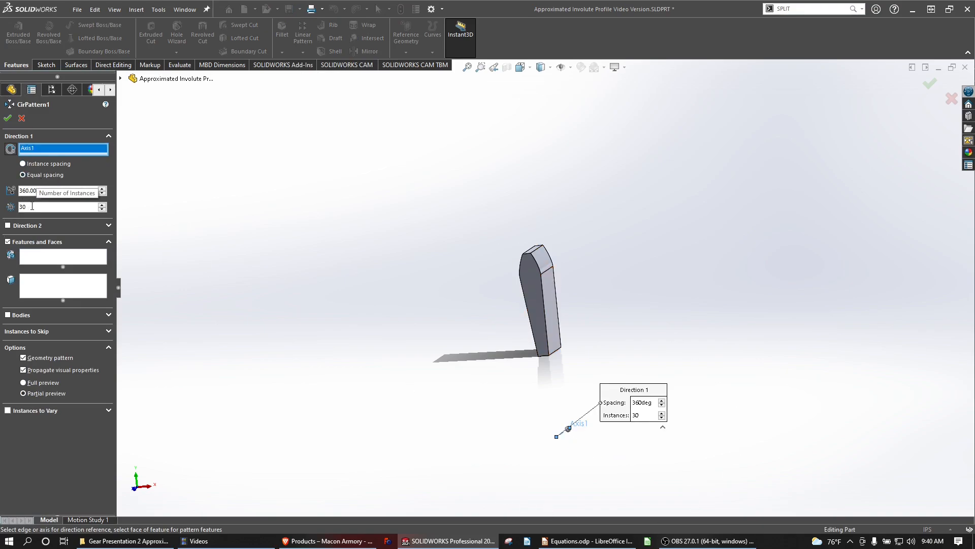
left_click_drag(32, 206, 6, 208)
type("=")
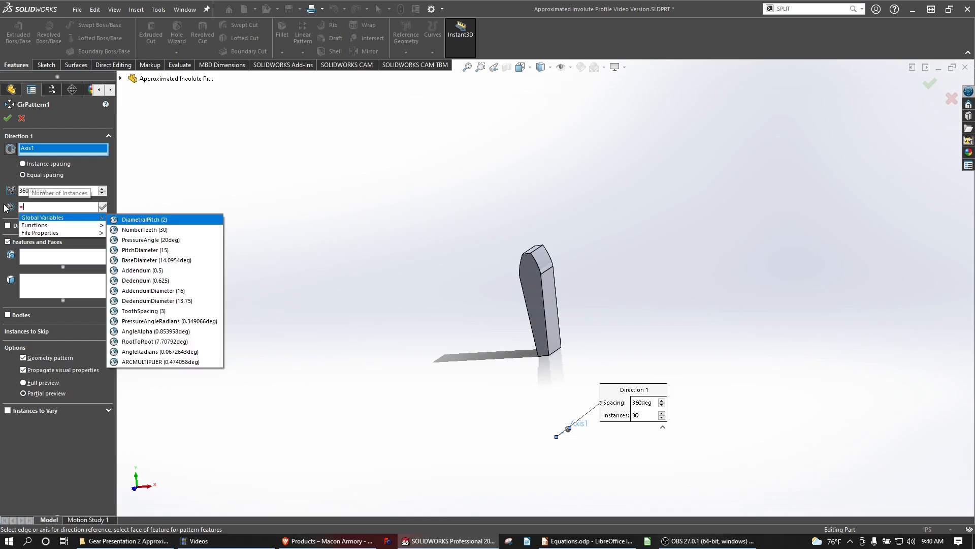
key("Down")
key("Return")
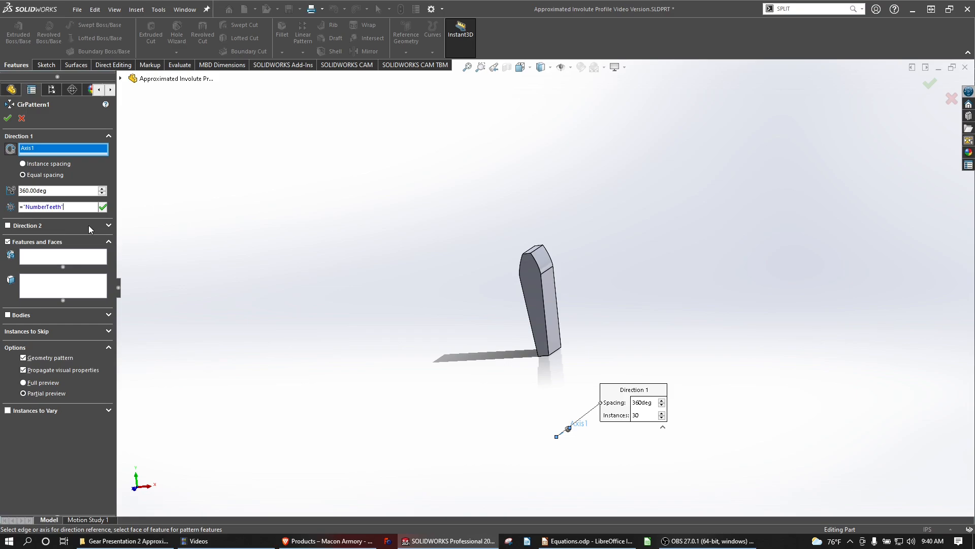
left_click(7, 315)
left_click(533, 293)
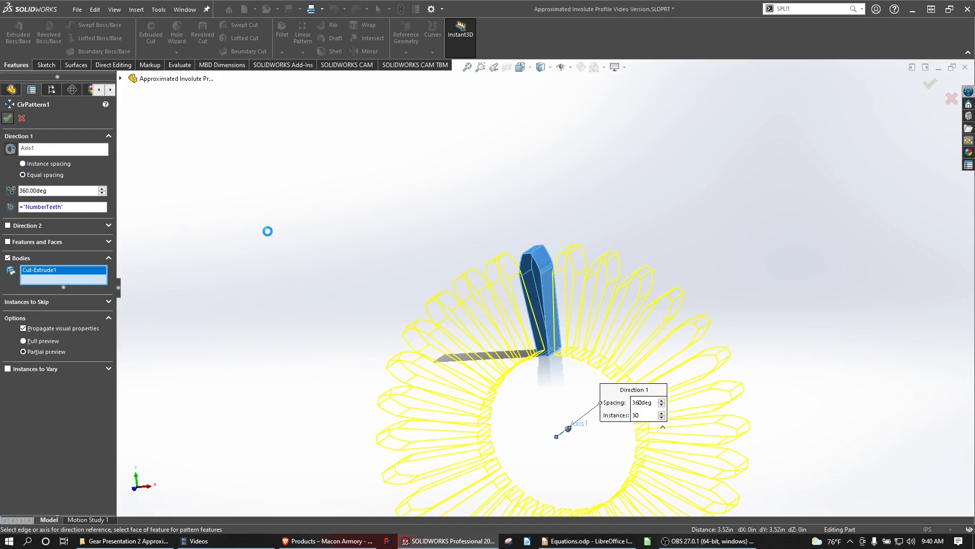
mouse_move(544, 381)
middle_mouse_down()
mouse_move(574, 355)
mouse_move(540, 363)
middle_mouse_up()
scroll(540, 363, "up", 3)
- Sketch a circle about 4.57 in in diameter on the Front Plane, centred on the origin
left_click(46, 65)
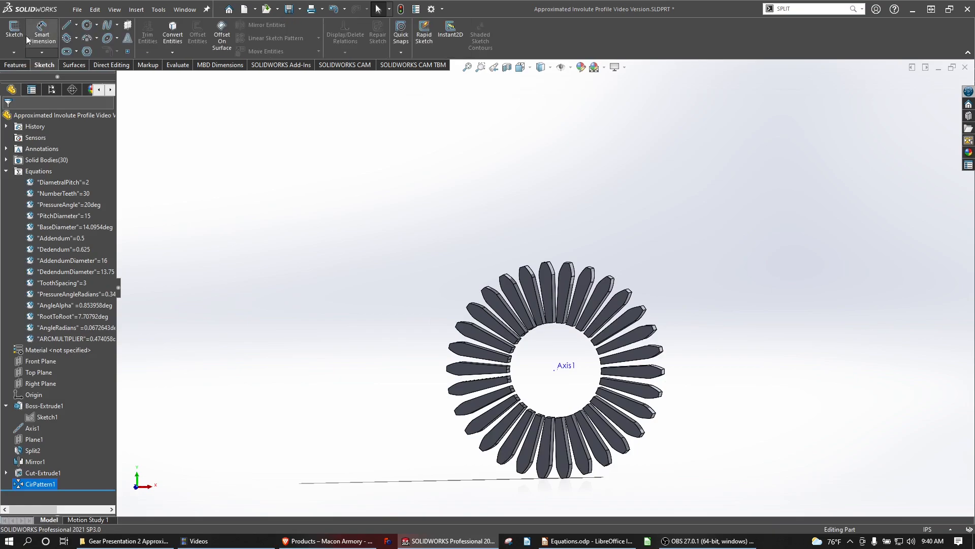
left_click(14, 29)
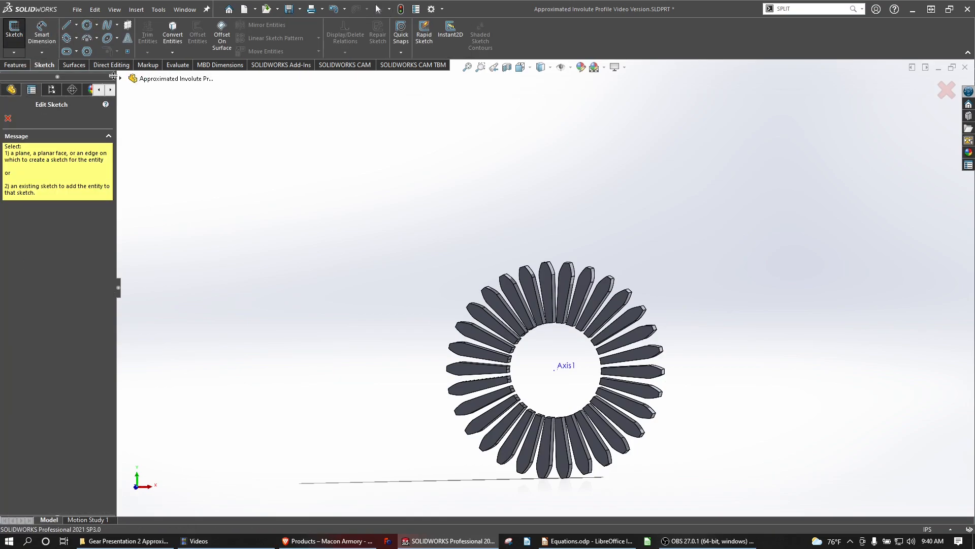
left_click(121, 78)
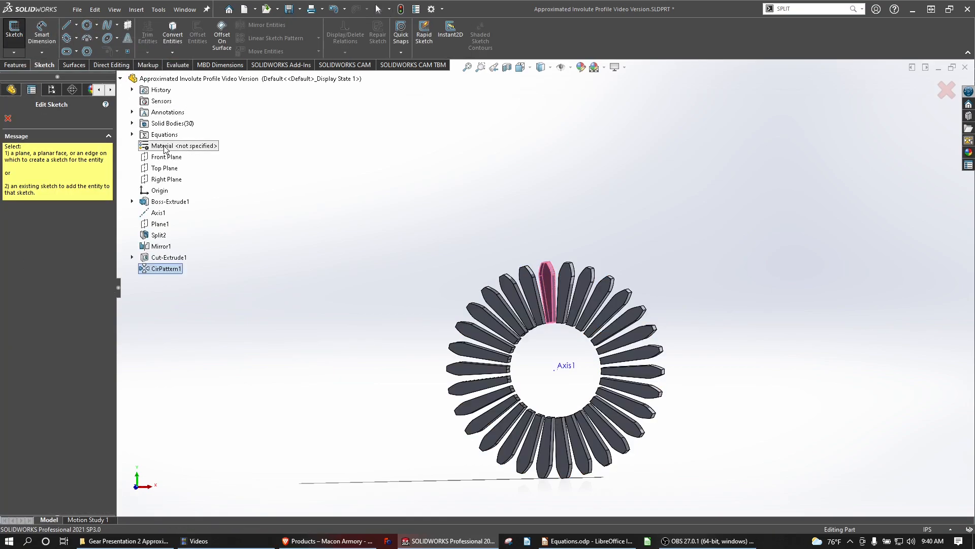
left_click(152, 158)
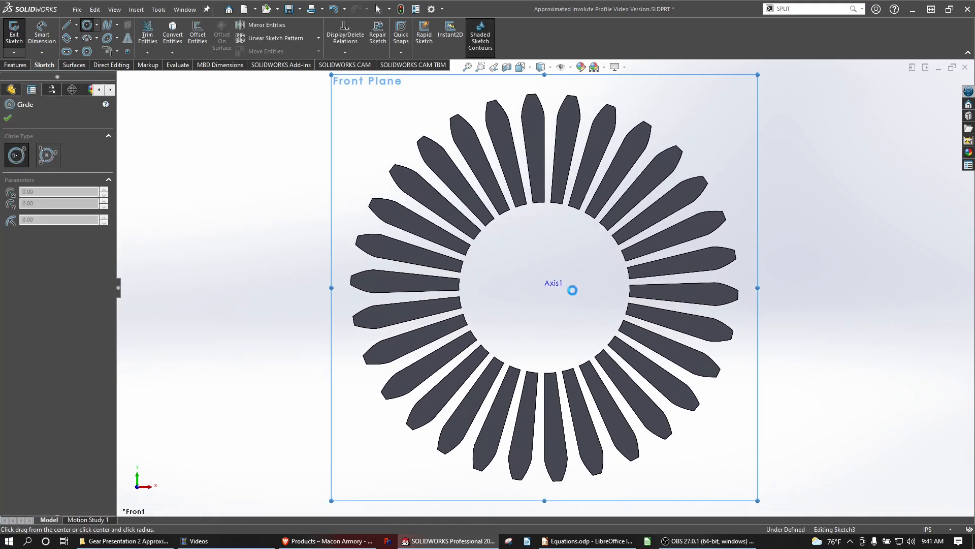
left_click(544, 287)
left_click(592, 289)
key("Escape")
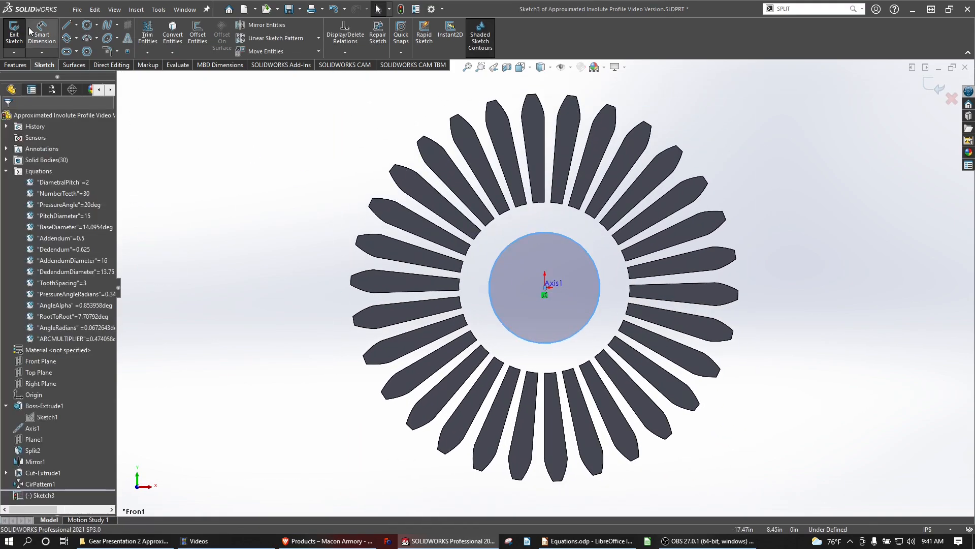
- Dimension the inner circle's diameter and link it to the global variable DedendumDiameter
left_click(42, 34)
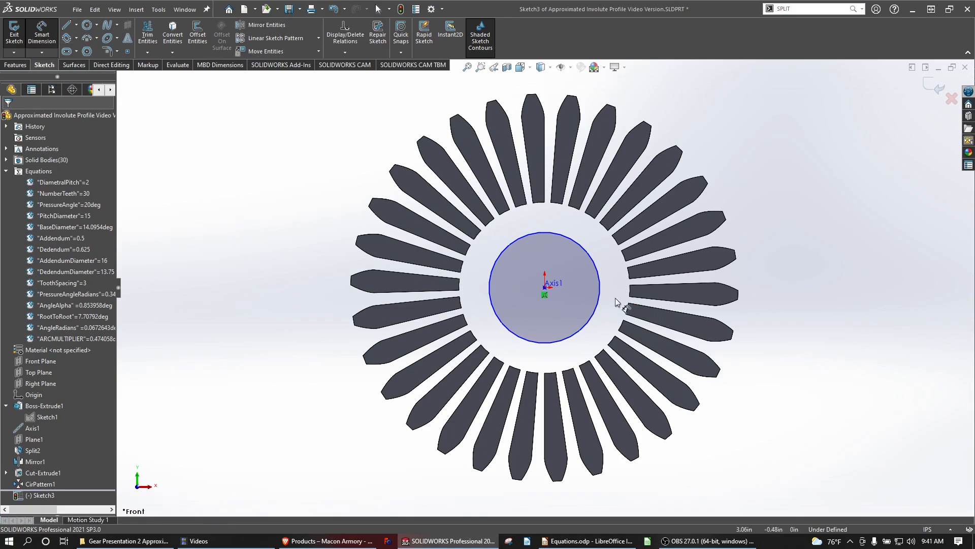
left_click(598, 289)
left_click(826, 295)
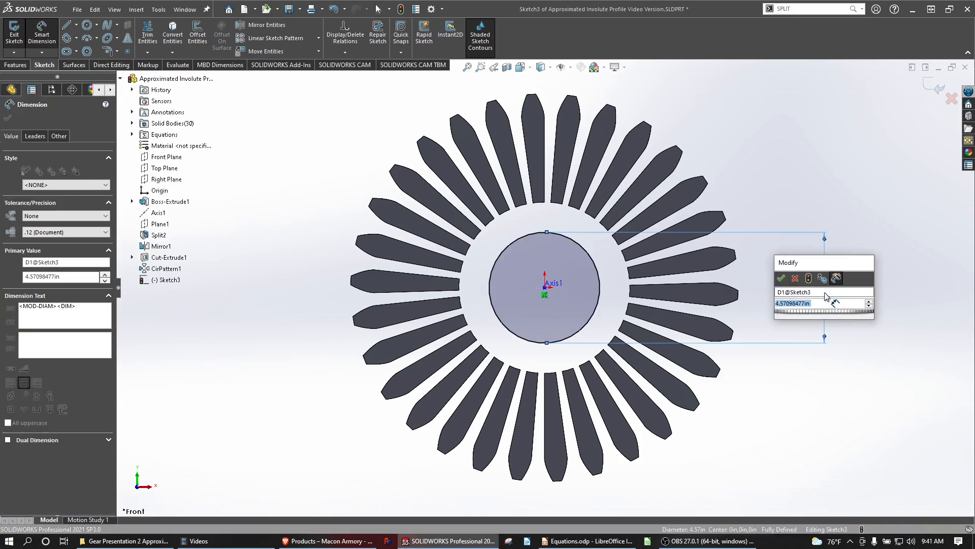
type("=")
key("Down")
key("Right")
key("Down")
key("Down")
key("Down")
key("Down")
key("Down")
key("Down")
key("Down")
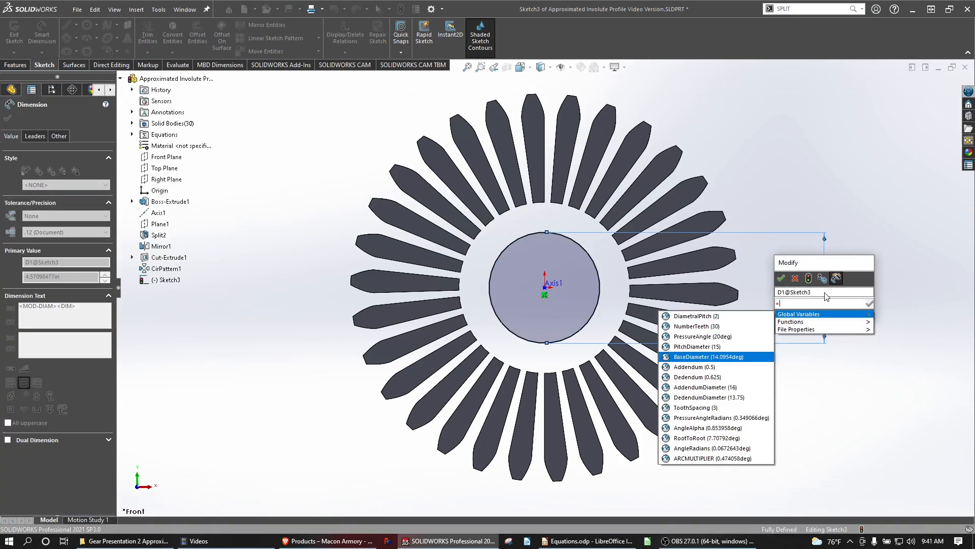
key("Down")
key("Return")
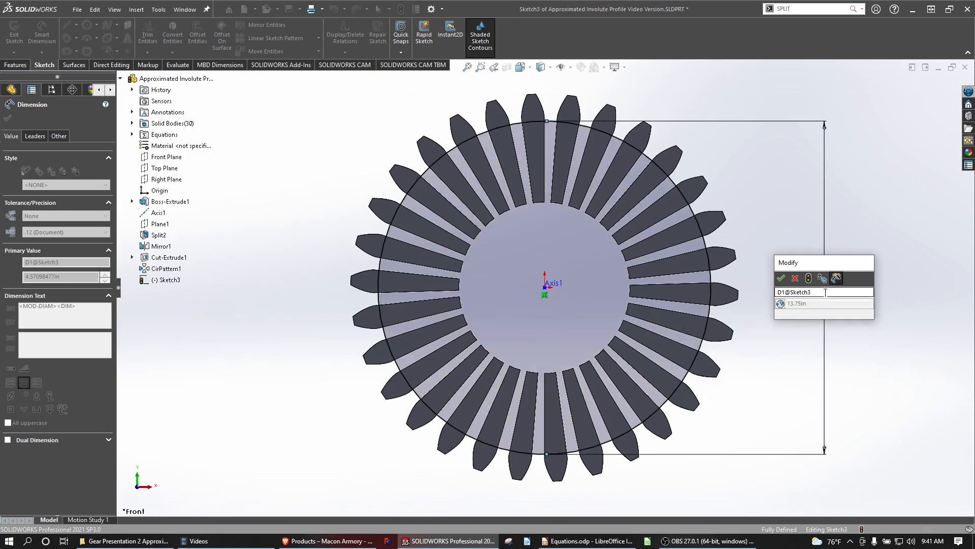
left_click(781, 278)
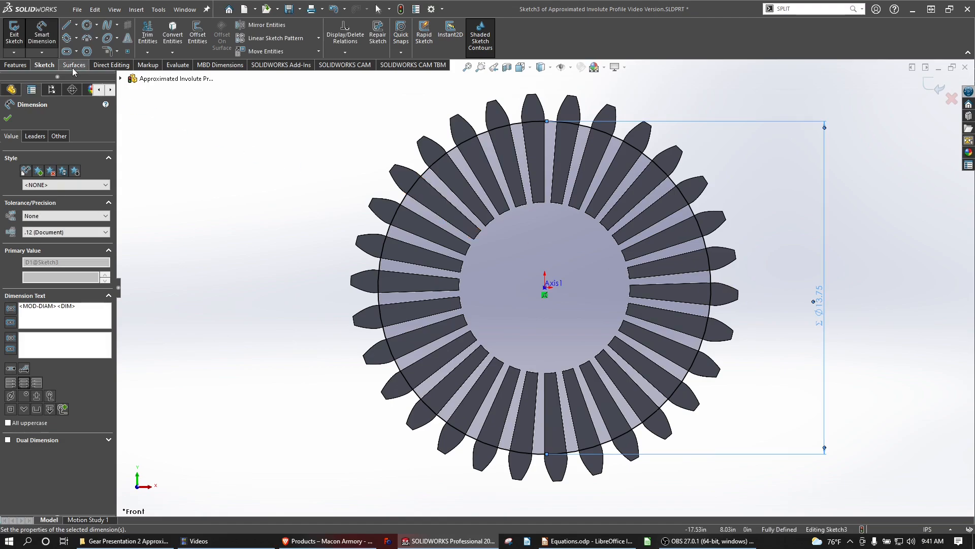
- Begin a boss extrude of the dedendum circle, with Direction 1 set to Up To Surface at a tooth's end face
left_click(16, 64)
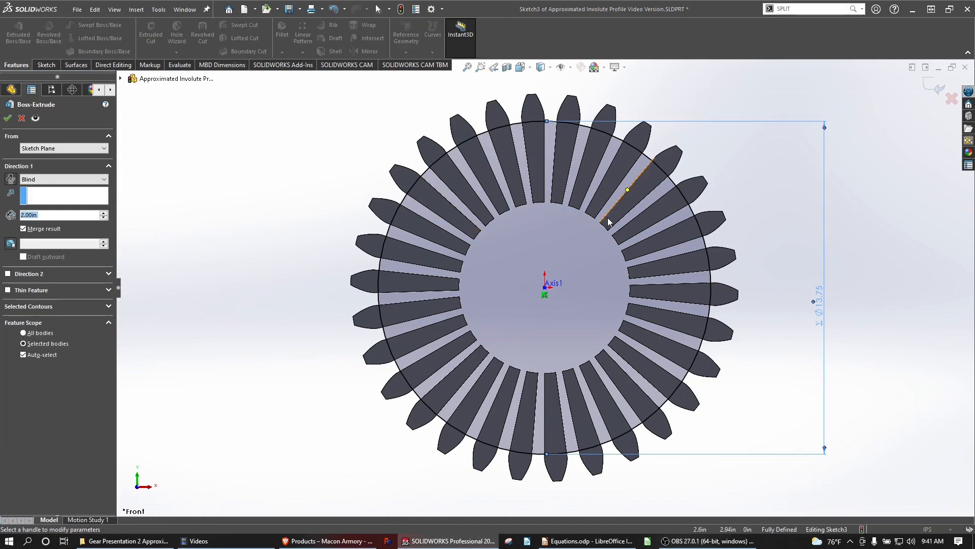
middle_click_drag(607, 219, 559, 245)
scroll(565, 30, "down", 2)
scroll(530, 184, "down", 2)
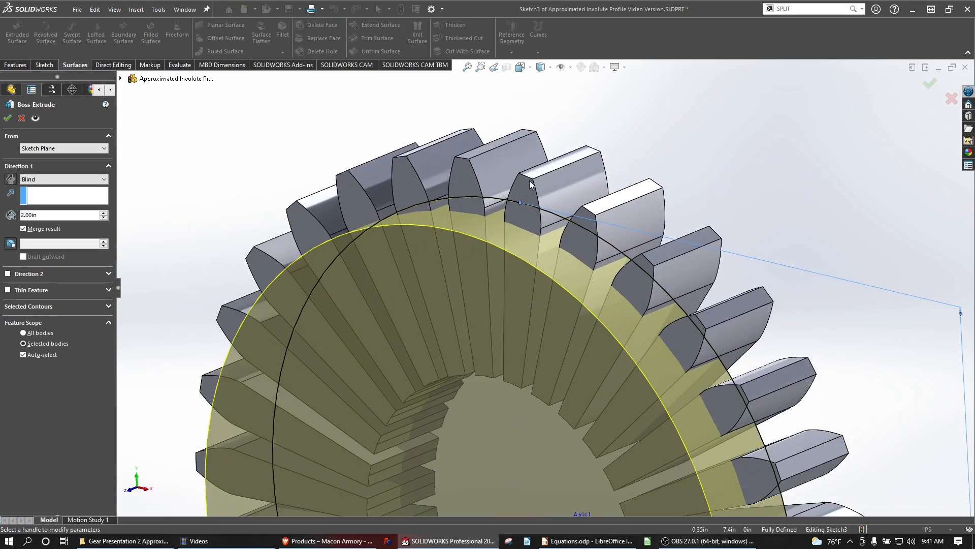
left_click(64, 179)
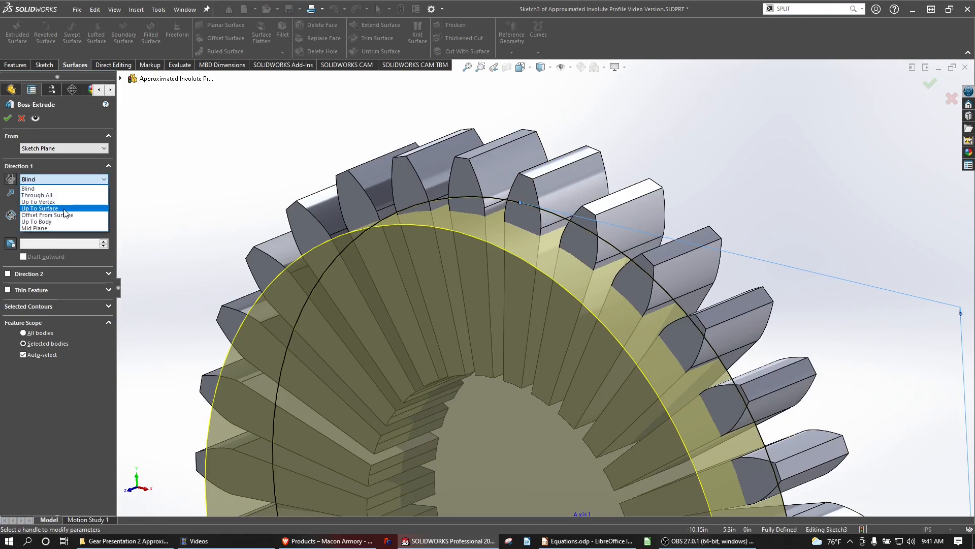
left_click(57, 209)
left_click(462, 176)
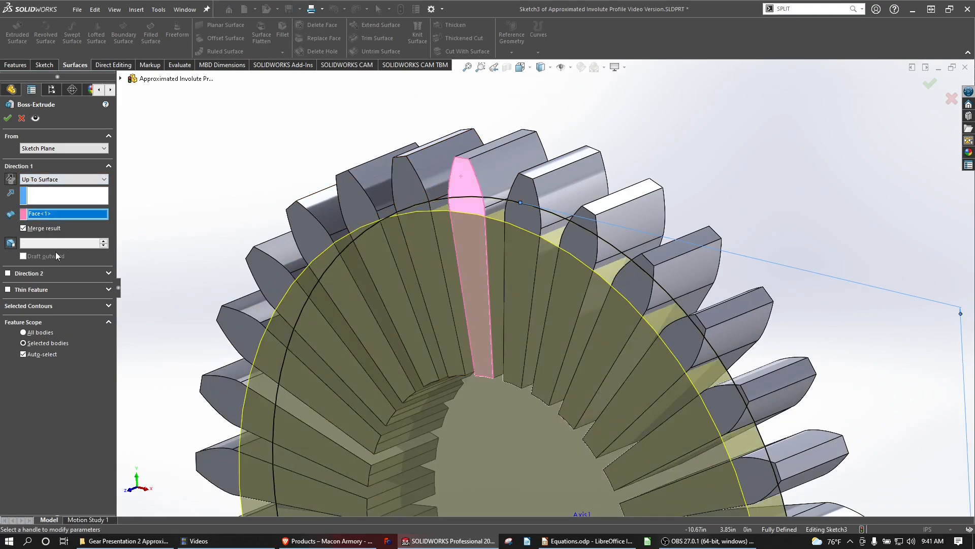
- Enable Direction 2 of the extrude, set it Up To Surface at the opposite tooth end face, and create the merged gear body
left_click(8, 275)
middle_click_drag(529, 221, 417, 302)
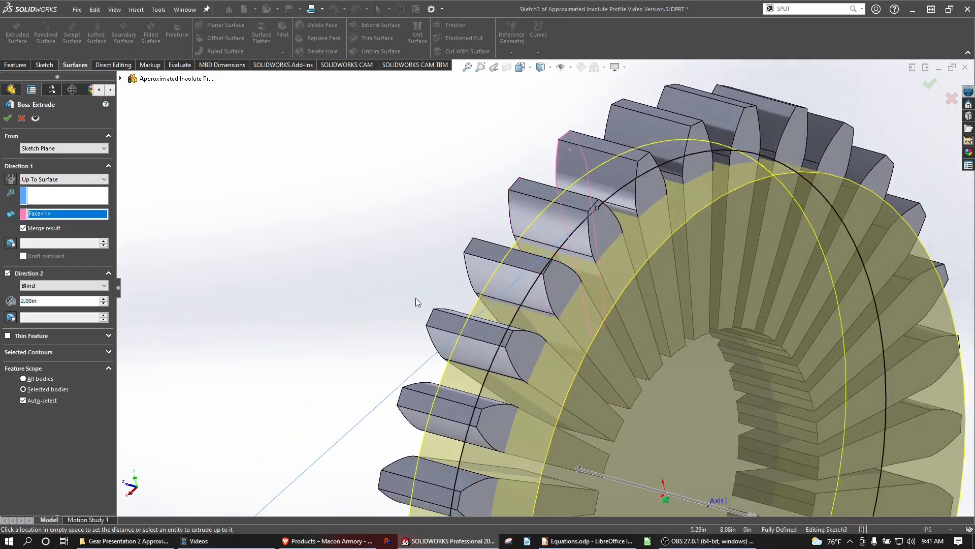
left_click(34, 286)
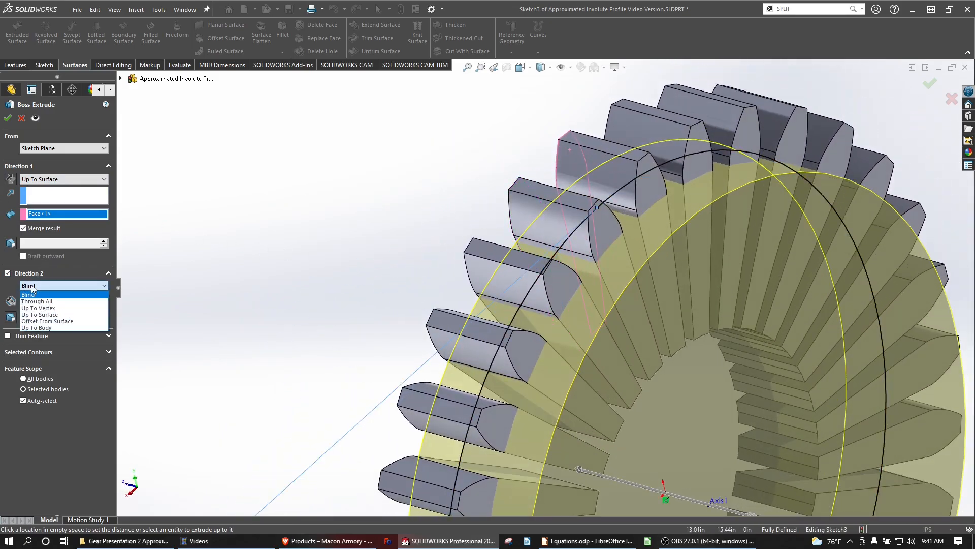
left_click(76, 315)
left_click(644, 186)
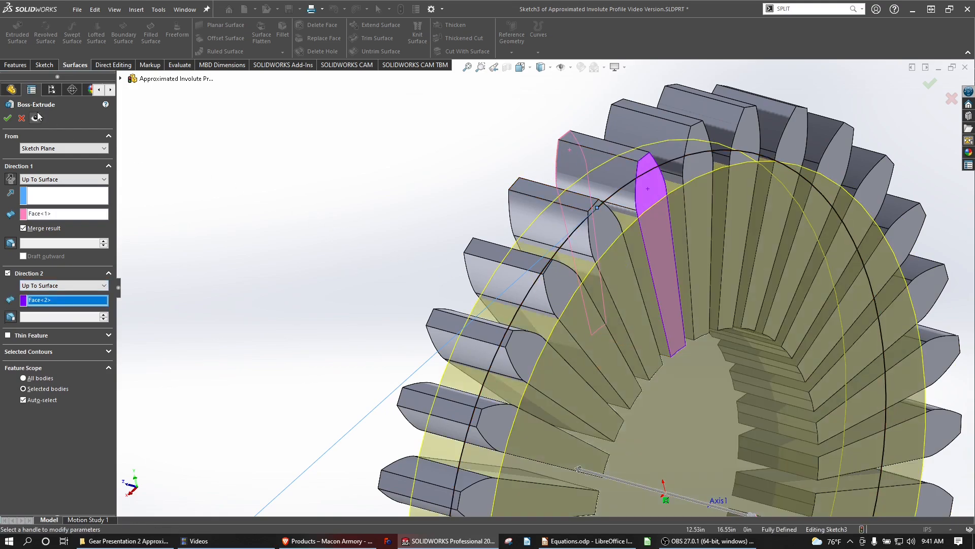
left_click(8, 118)
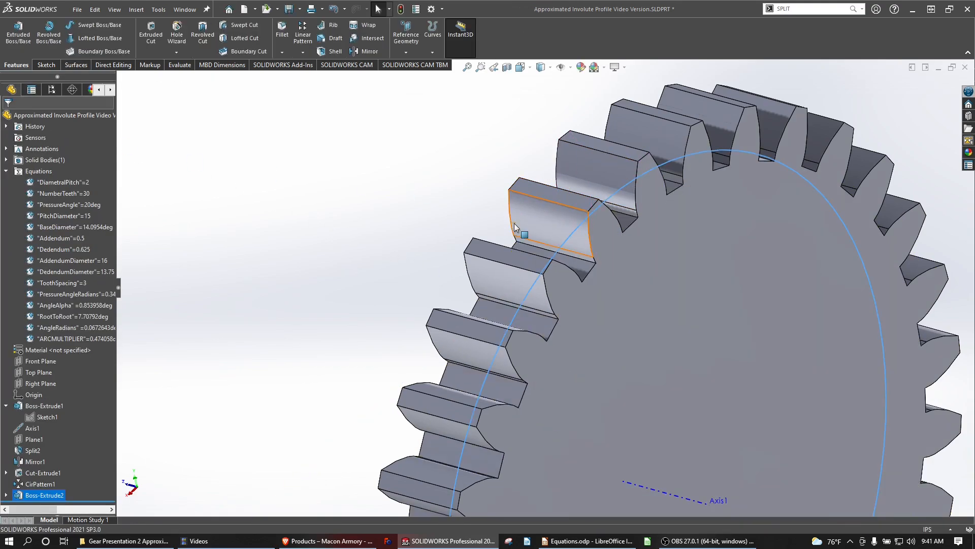
- Examine the merged gear body and its teeth from several angles
middle_click_drag(506, 257, 662, 170)
scroll(662, 169, "up", 2)
scroll(569, 285, "up", 3)
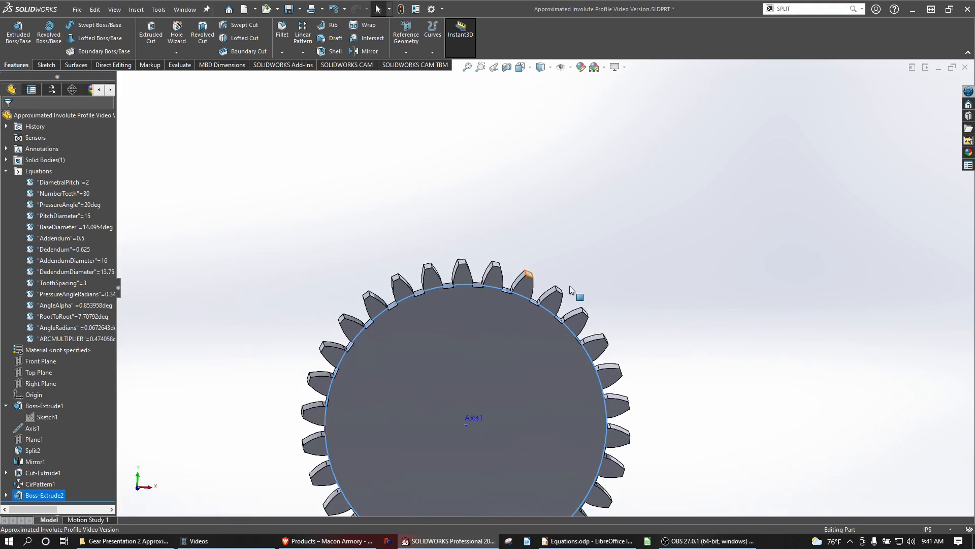
middle_click_drag(527, 273, 515, 297)
left_click(544, 226)
scroll(542, 299, "up", 3)
scroll(541, 337, "down", 4)
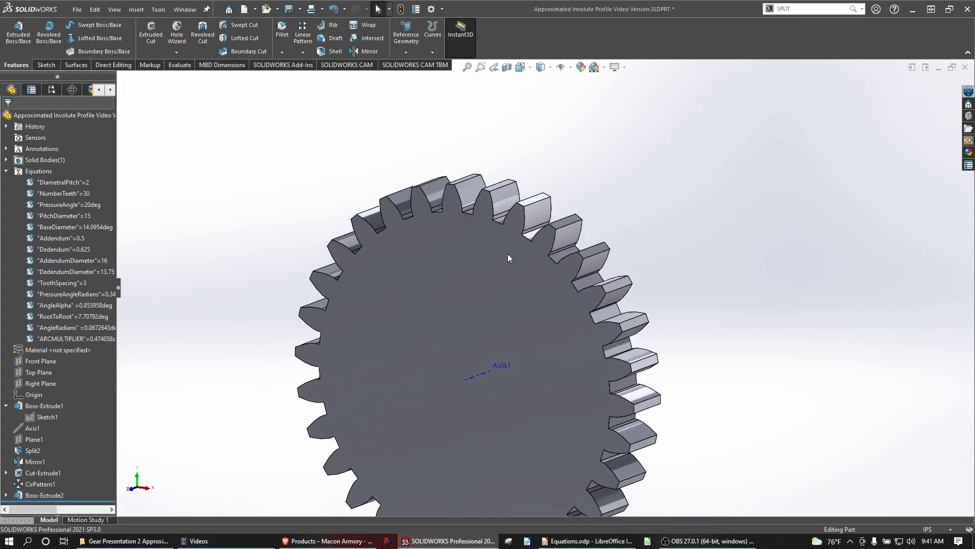
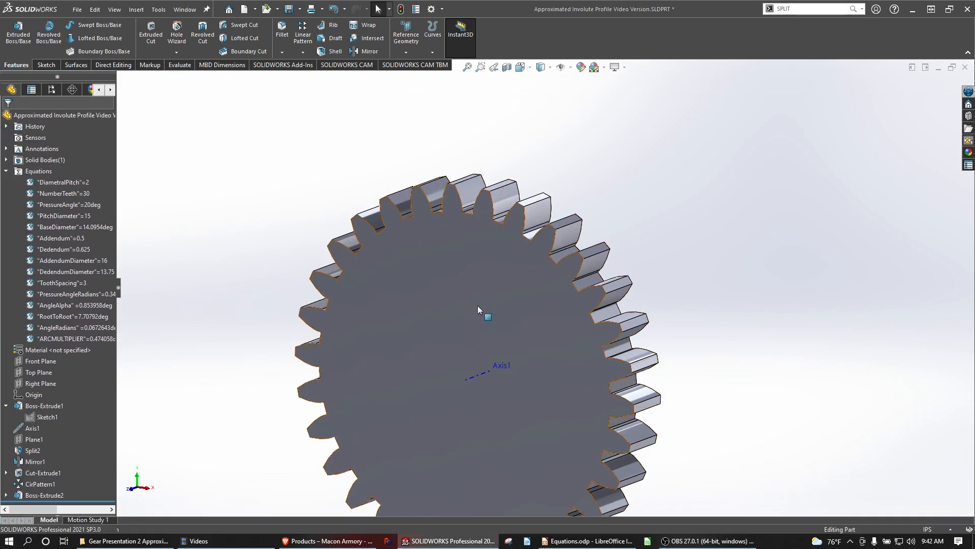
middle_click_drag(478, 306, 490, 284)
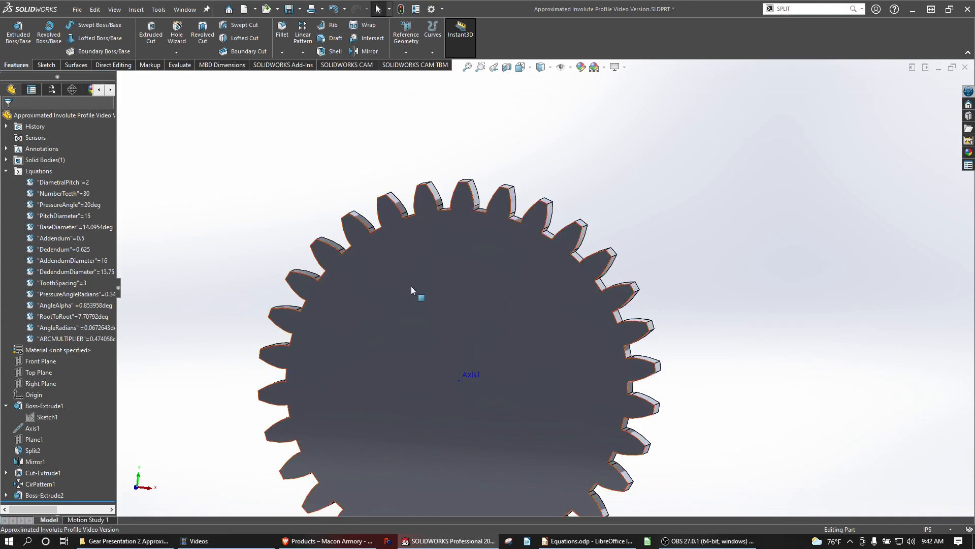
- Edit the gear body's extrude sketch and add a bore circle about 3.92 in in diameter, centred on the origin
right_click(18, 497)
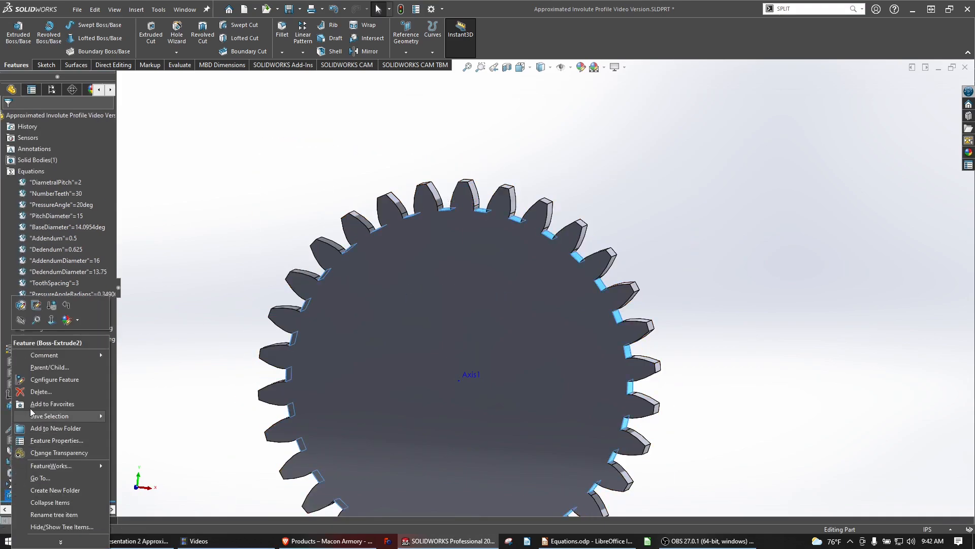
left_click(51, 305)
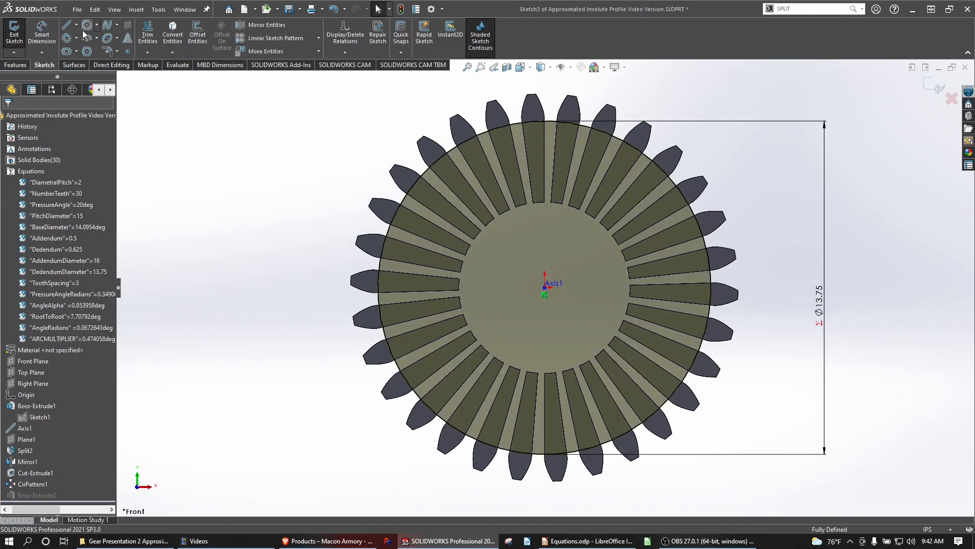
left_click(87, 25)
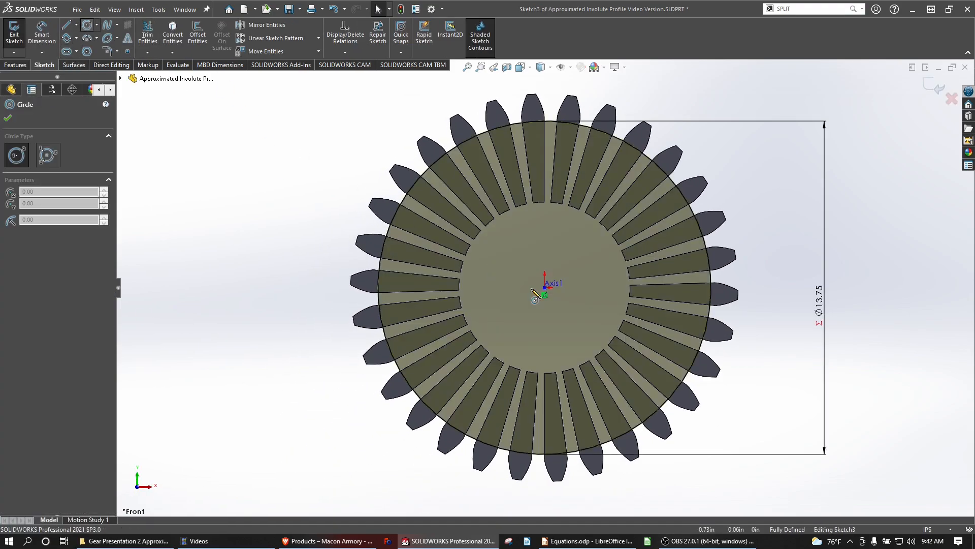
left_click(545, 287)
left_click(592, 276)
key("Escape")
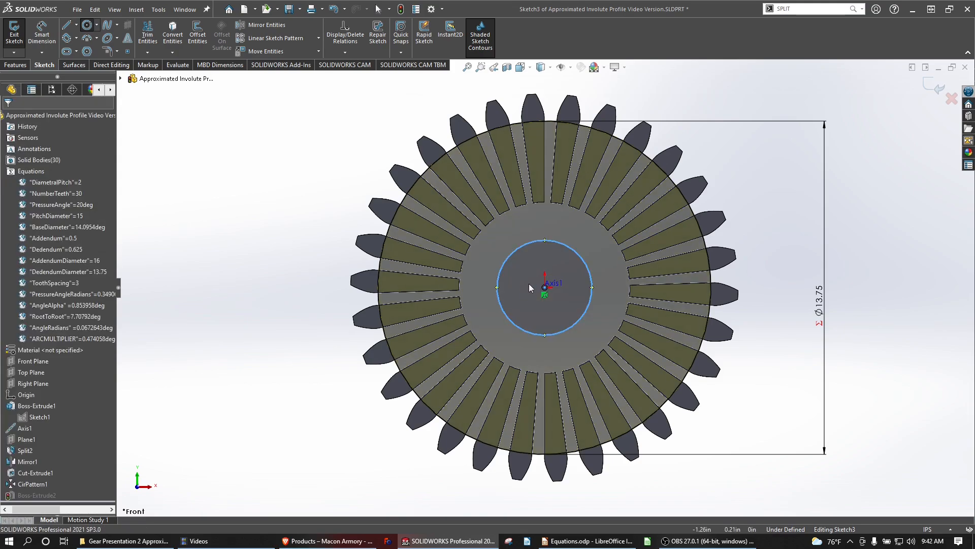
- Dimension the bore circle's diameter at 2 in and rebuild the part
left_click(591, 283)
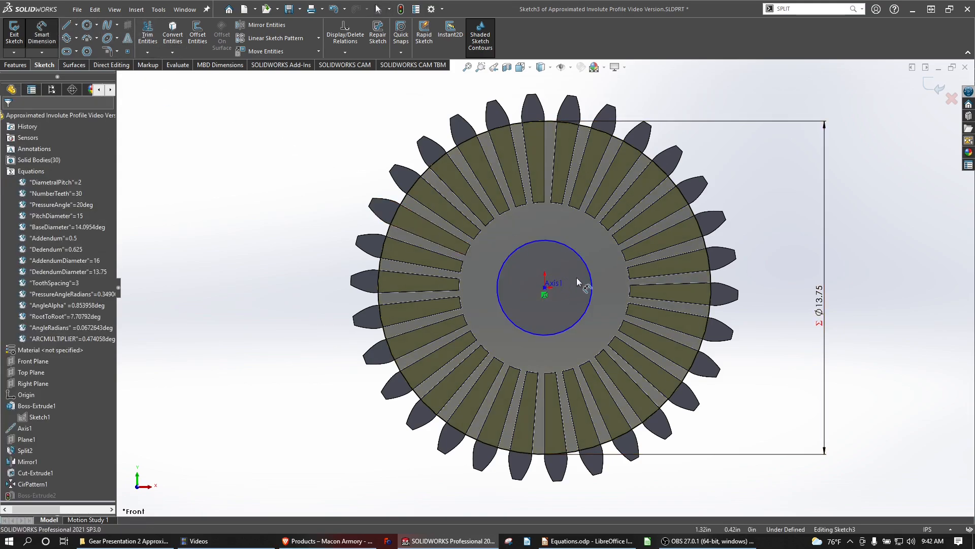
left_click(592, 284)
left_click(773, 289)
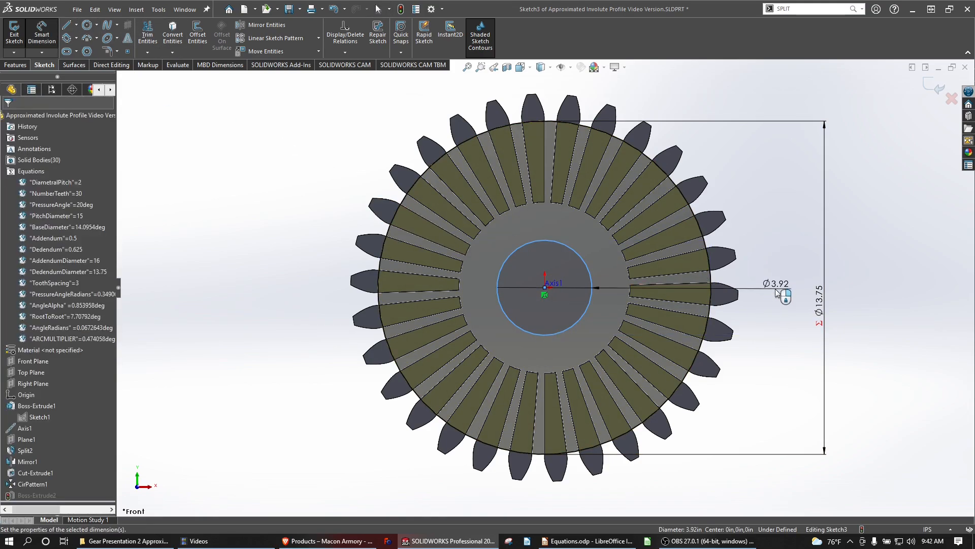
left_click(776, 290)
type("2")
key("Return")
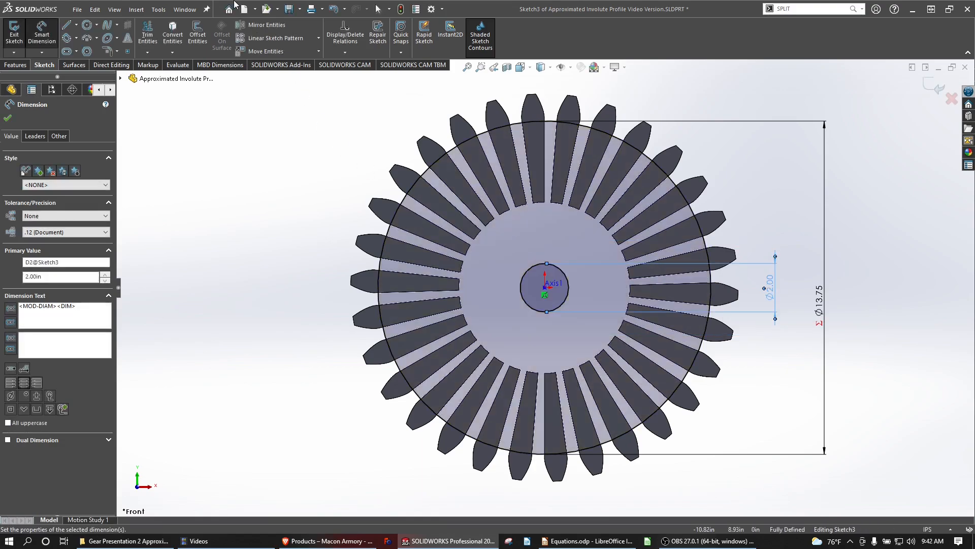
left_click(401, 10)
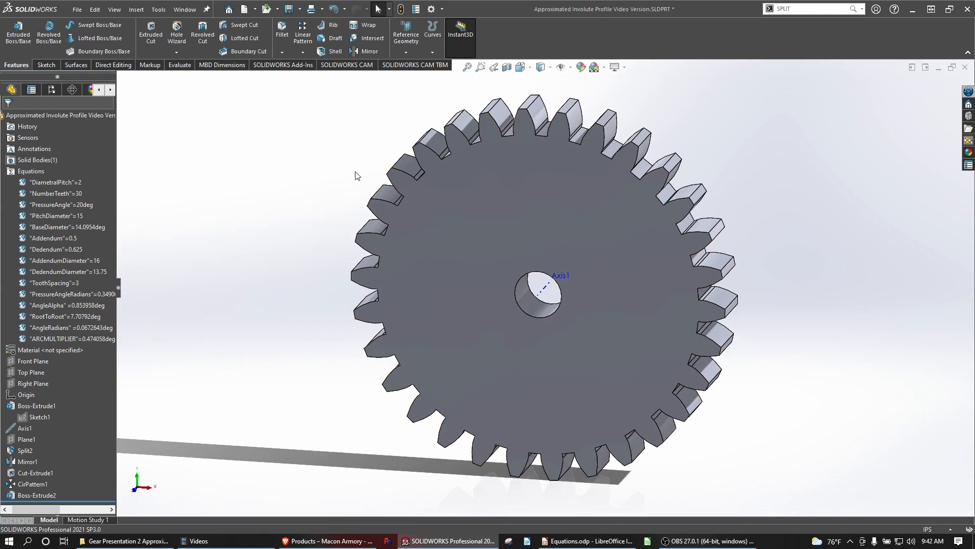
- Open the equations manager beside the gear and set the NumberTeeth global variable to 25
mouse_move(491, 235)
middle_mouse_down()
mouse_move(509, 206)
mouse_move(480, 226)
middle_mouse_up()
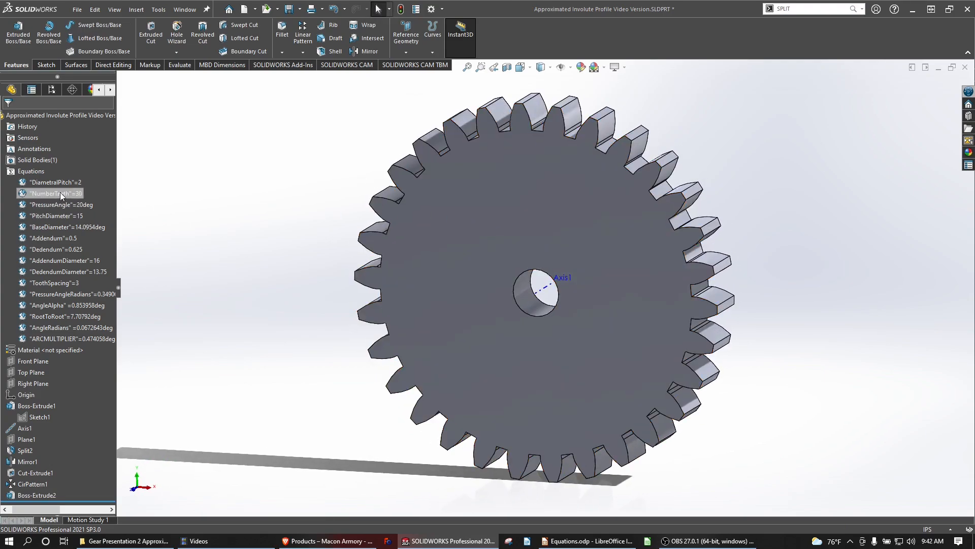
right_click(25, 173)
left_click(50, 175)
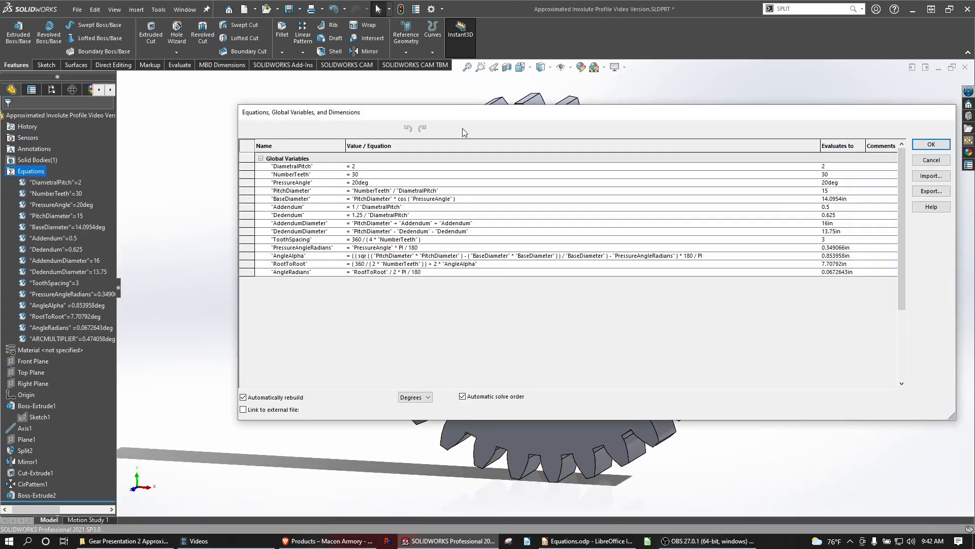
left_click_drag(455, 117, 909, 166)
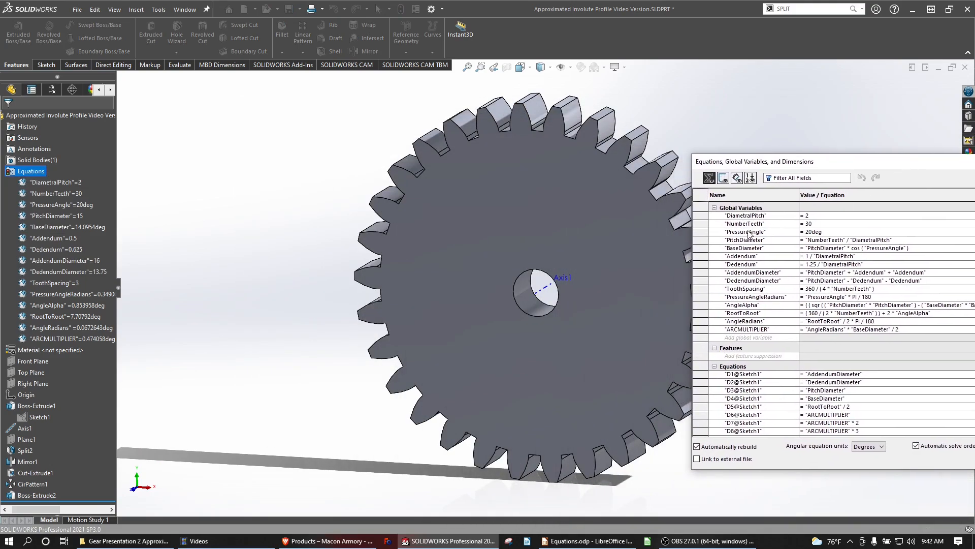
double_click(828, 224)
type("25")
key("Return")
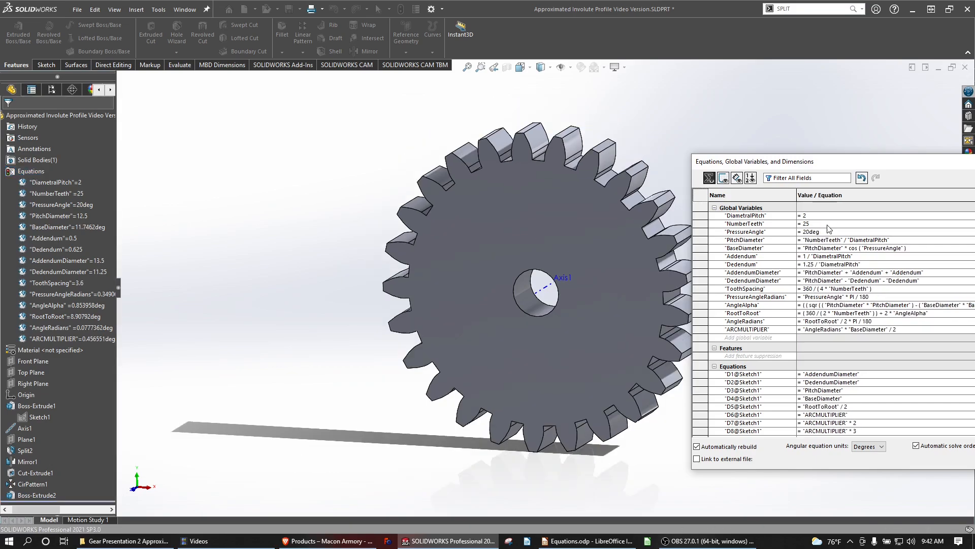
- Test the NumberTeeth global variable at 10 and at 15, letting the gear rebuild each time
key("BackSpace")
key("BackSpace")
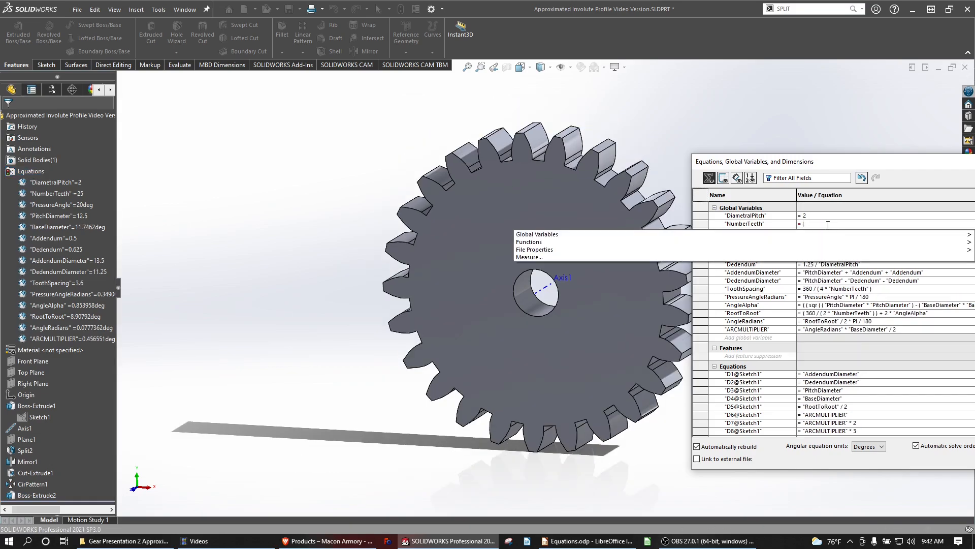
type("10")
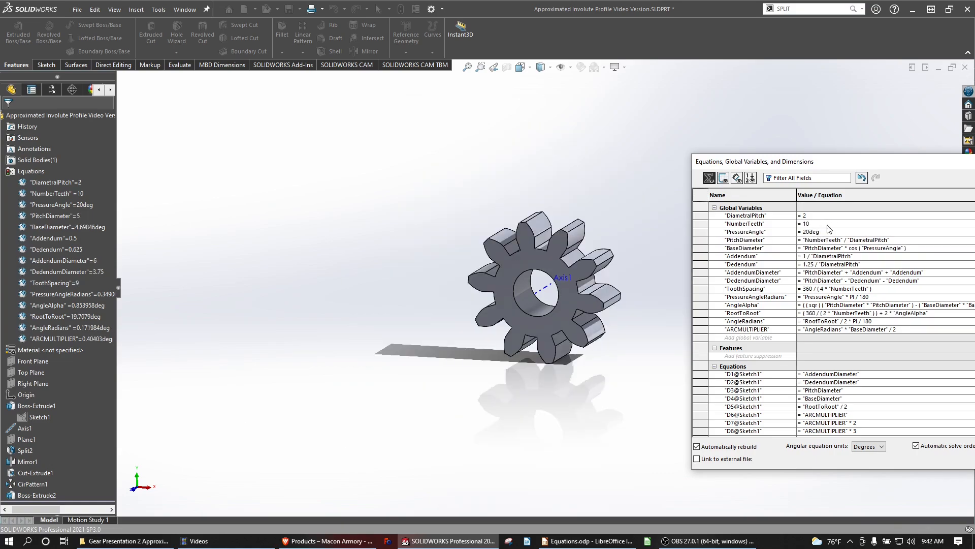
key("BackSpace")
key("BackSpace")
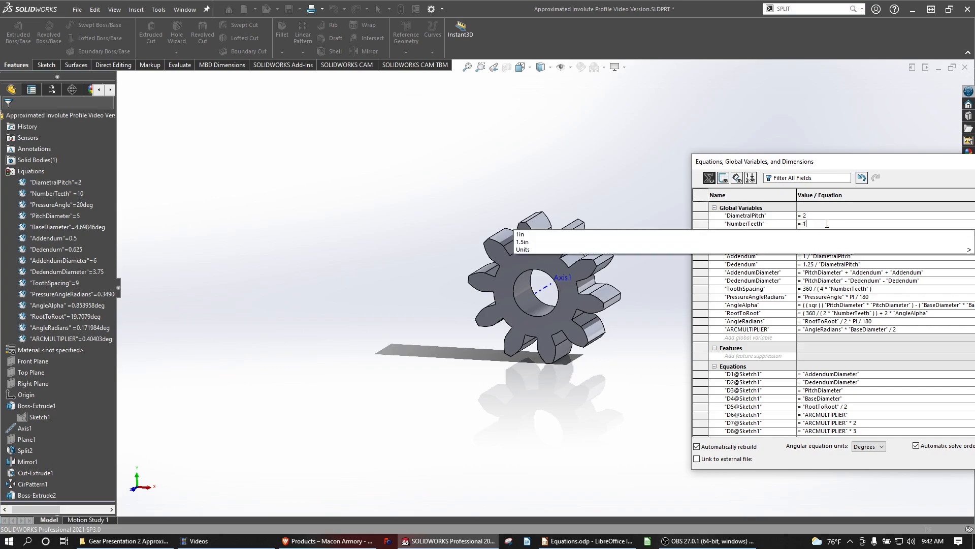
type("15")
key("Return")
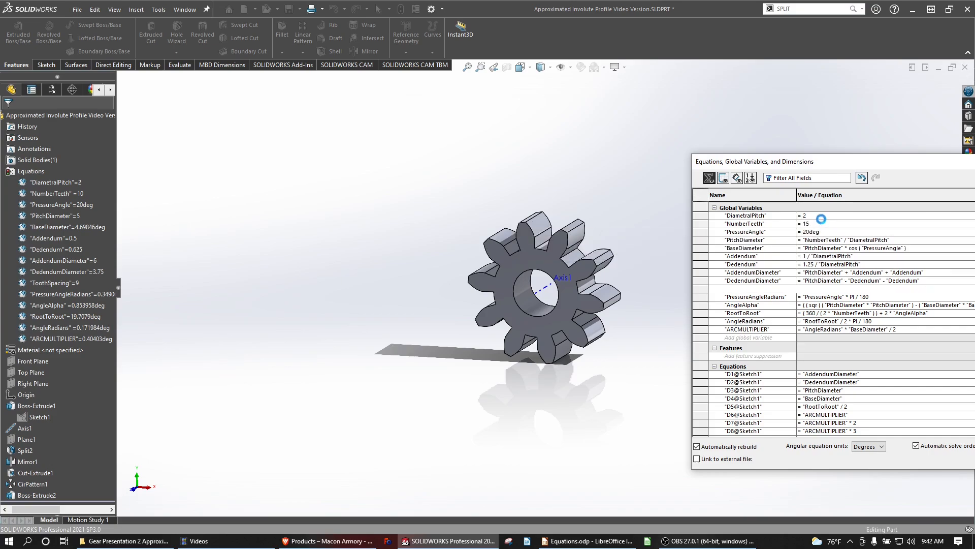
- Test the DiametralPitch global variable at 3 and at 1, letting the gear rebuild each time
left_click(822, 216)
key("BackSpace")
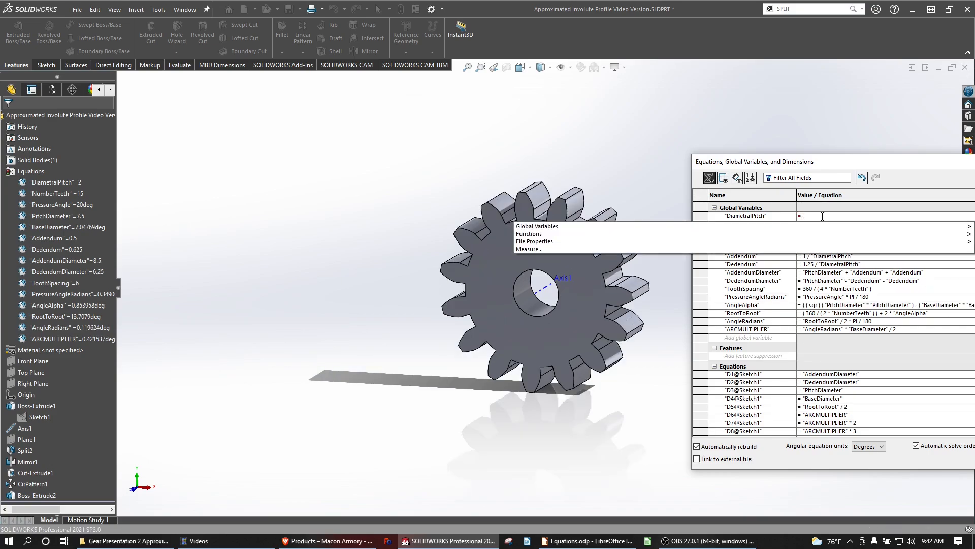
type("3")
key("Return")
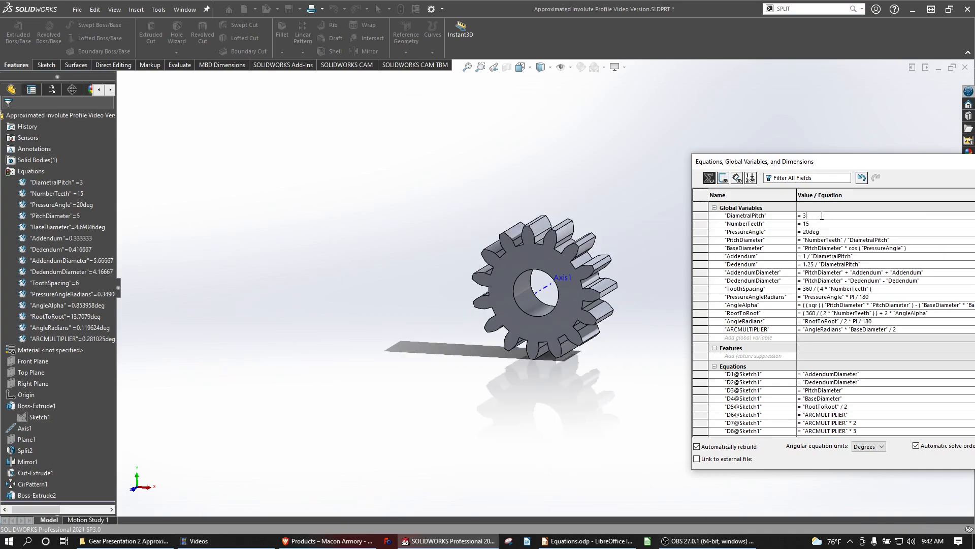
left_click(822, 216)
key("BackSpace")
type("1")
key("Return")
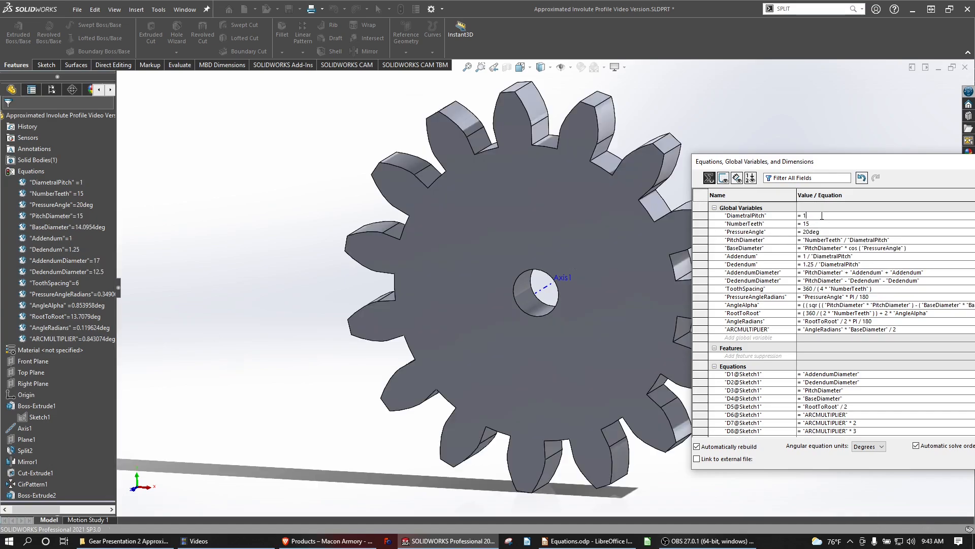
- Set the DiametralPitch global variable to 4 and examine the gear's bore up close
key("BackSpace")
type("4")
key("Return")
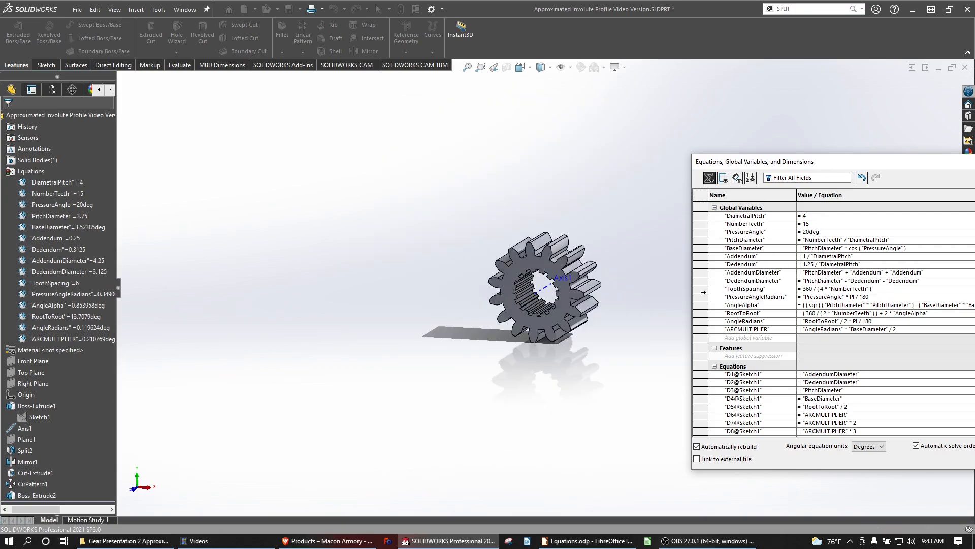
scroll(531, 306, "down", 5)
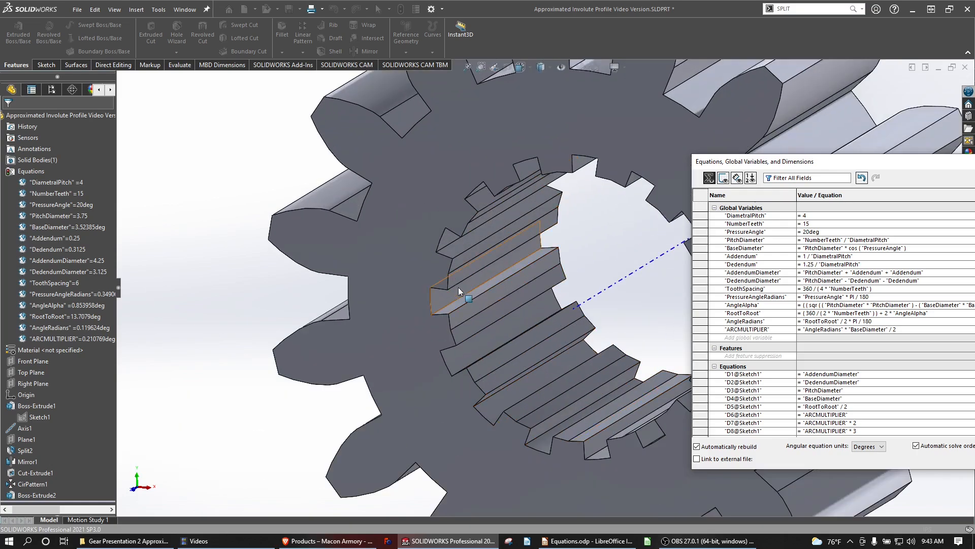
- Close the equations manager and try to move the rollback bar beneath the last boss extrude in the feature tree
left_click(23, 316)
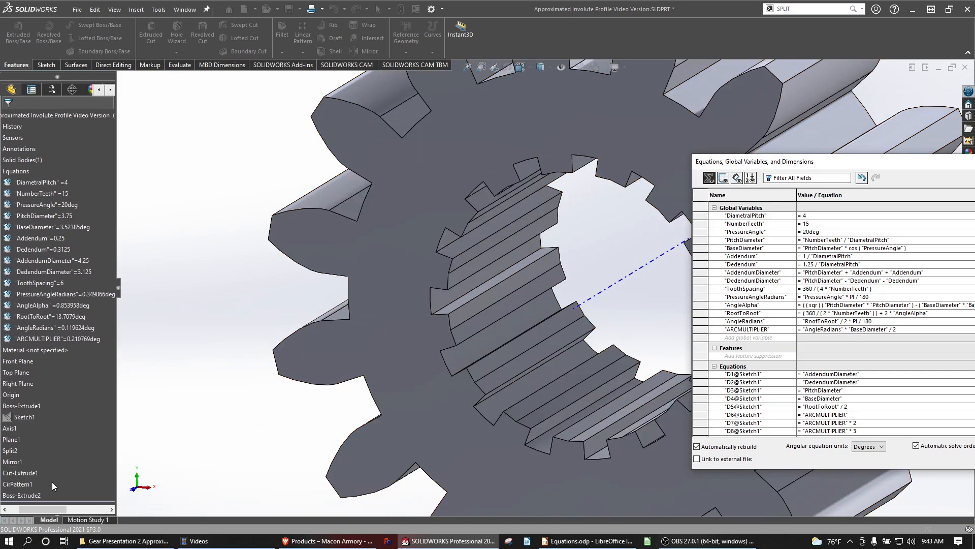
left_click(81, 501)
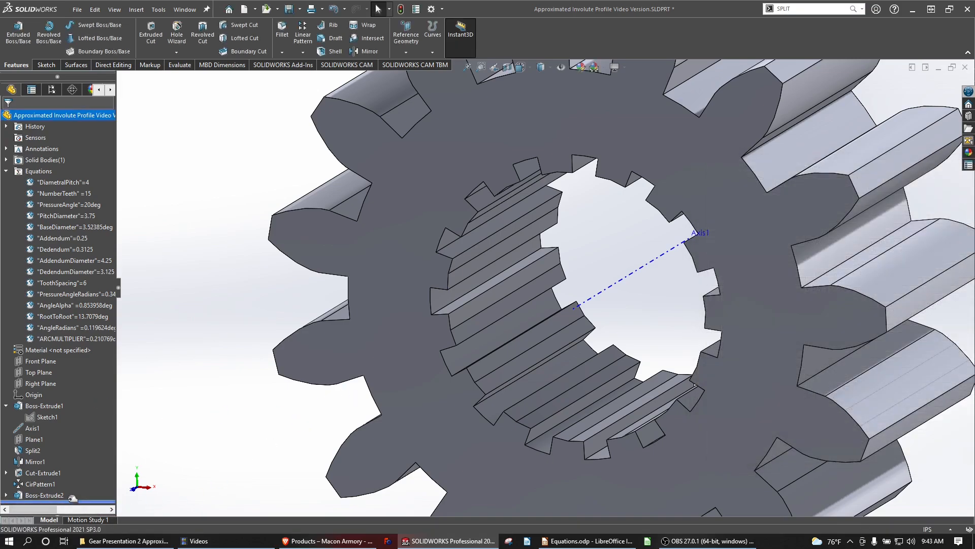
mouse_move(69, 502)
left_mouse_down()
mouse_move(68, 491)
mouse_move(74, 502)
left_mouse_up()
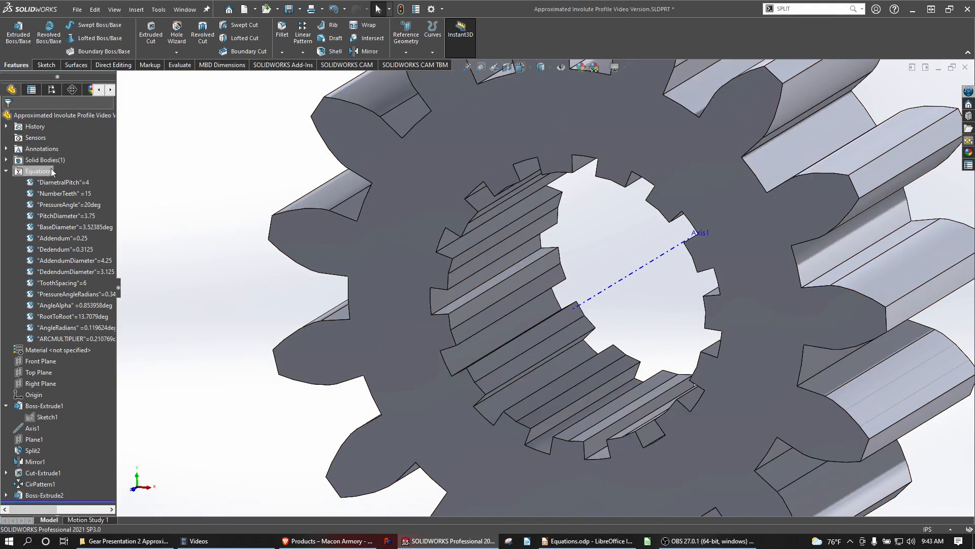
- Reopen the equations manager and set the DiametralPitch global variable to 1
right_click(51, 171)
left_click(73, 182)
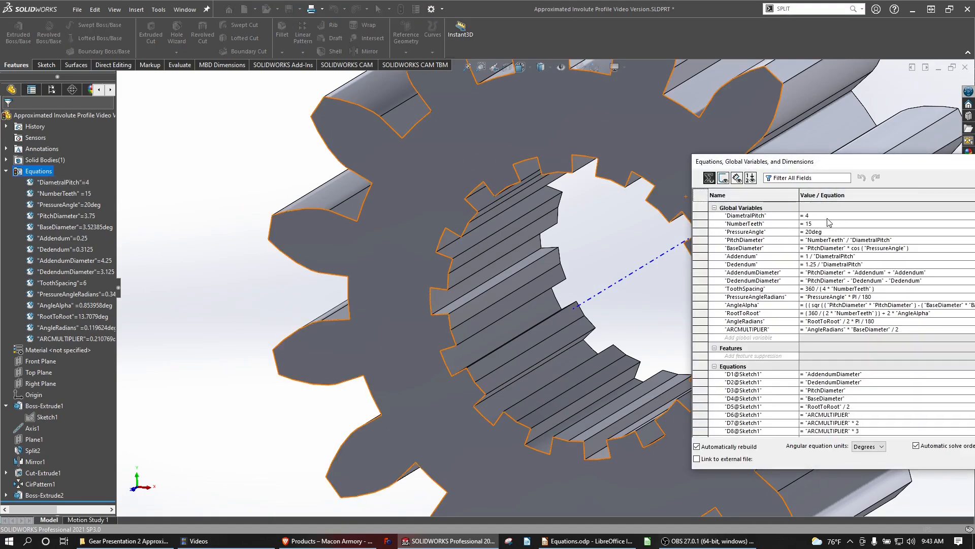
left_click(833, 218)
key("BackSpace")
type("1")
key("Return")
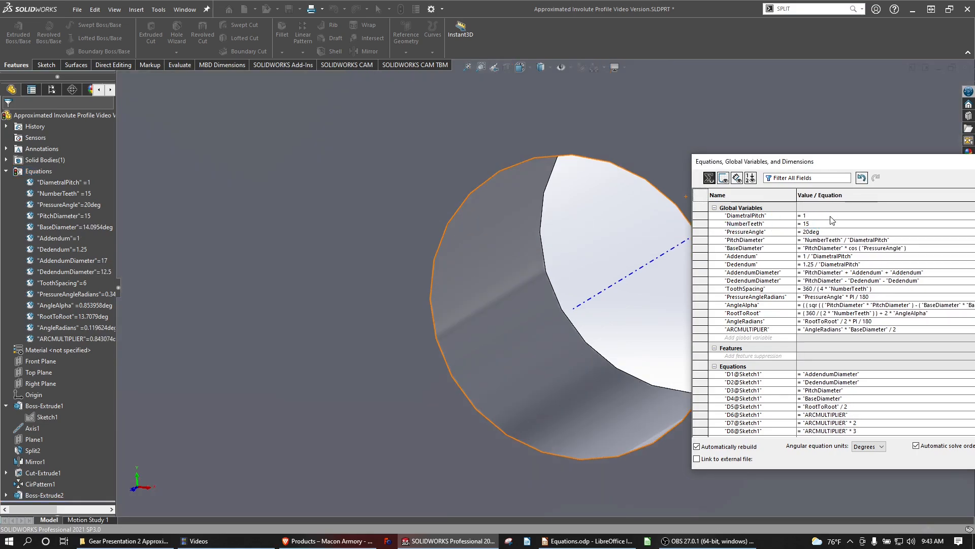
- Set the DiametralPitch global variable to 2 and NumberTeeth to 30
key("BackSpace")
type("2")
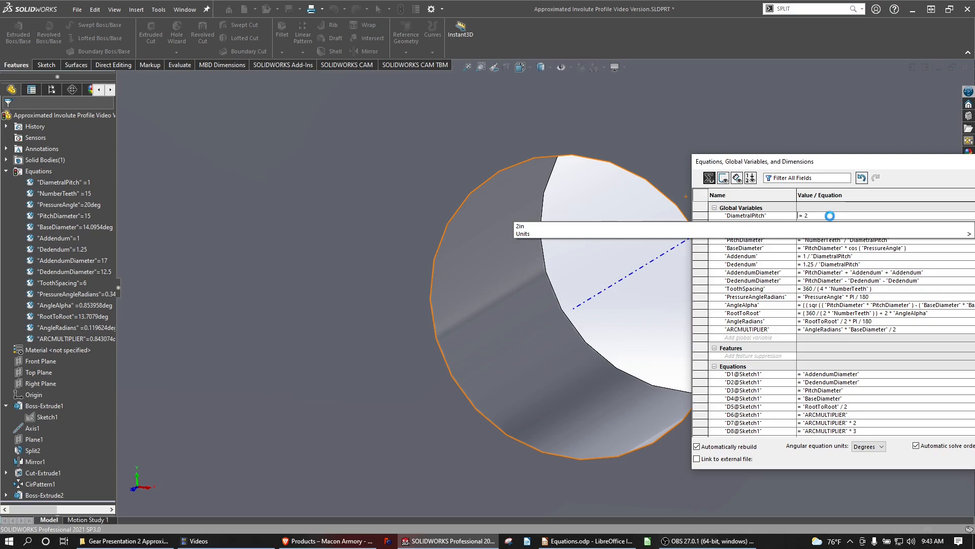
key("Return")
left_click(861, 226)
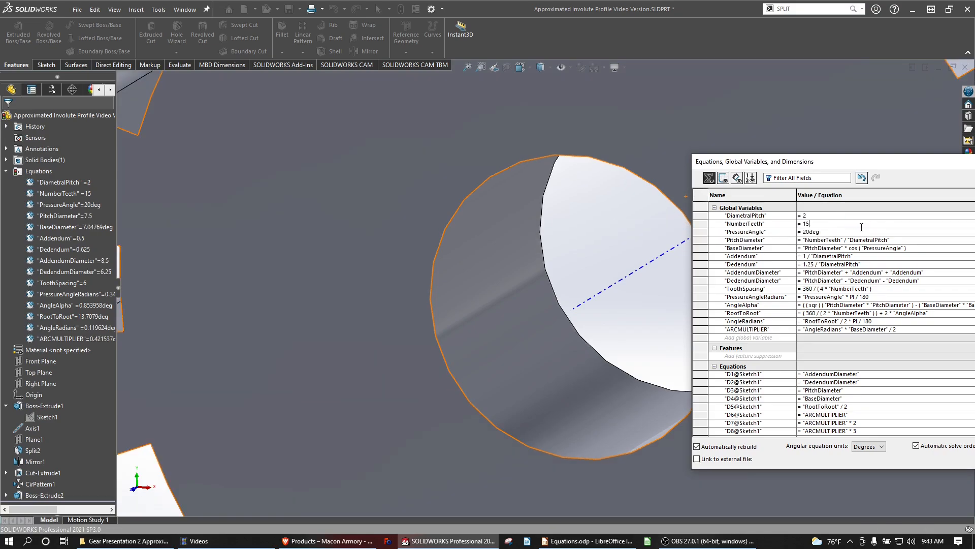
key("BackSpace")
key("BackSpace")
scroll(574, 150, "down", 8)
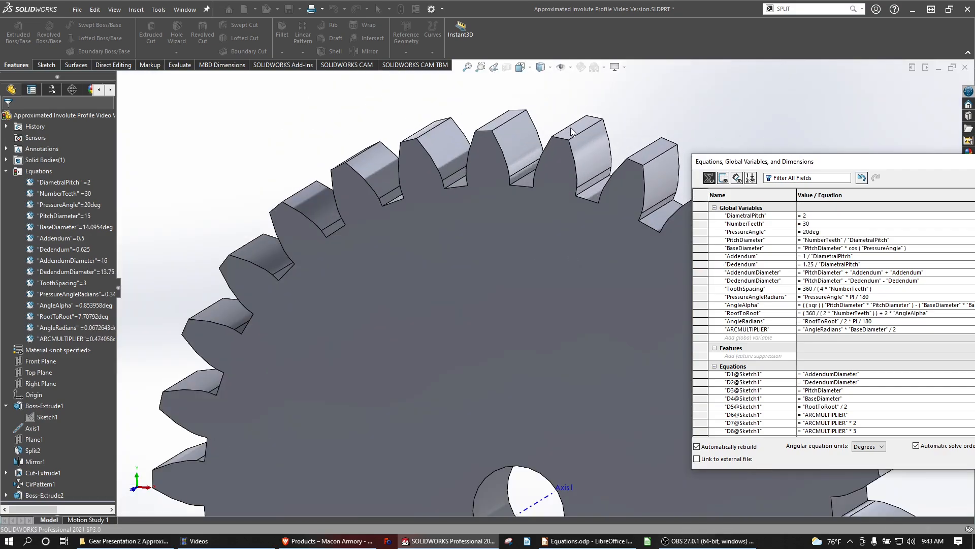
- Test the PressureAngle global variable at 10deg and at 14.5deg while viewing the tooth profiles up close
left_click(824, 232)
key("BackSpace")
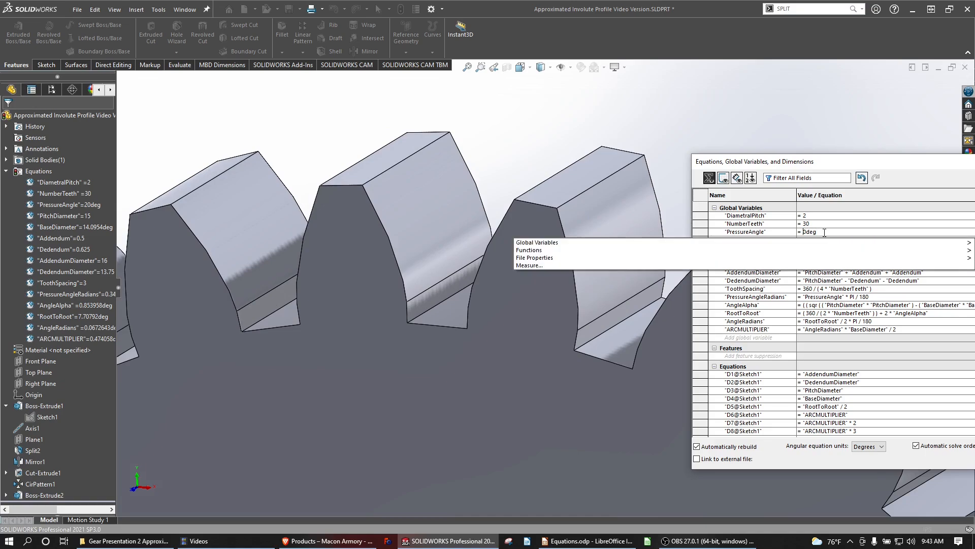
type("1")
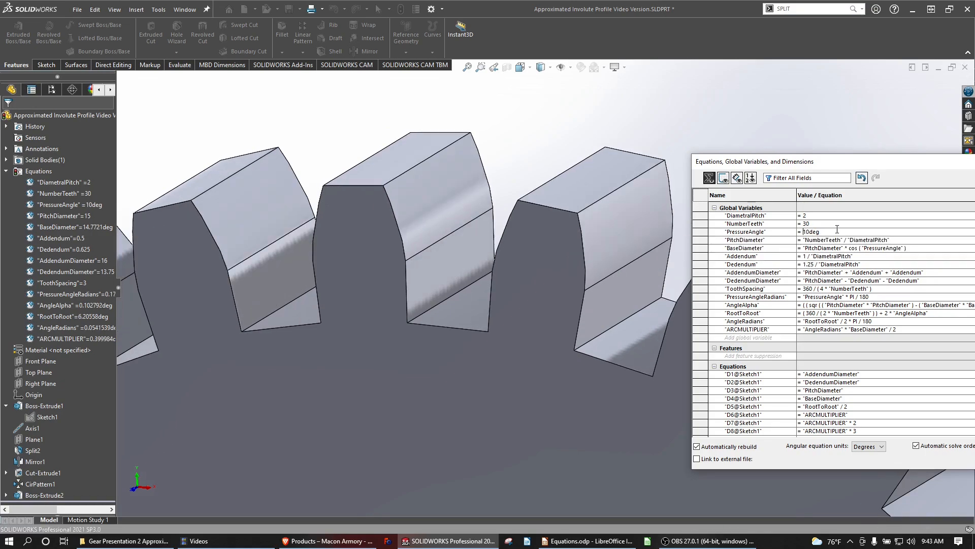
type("14.5")
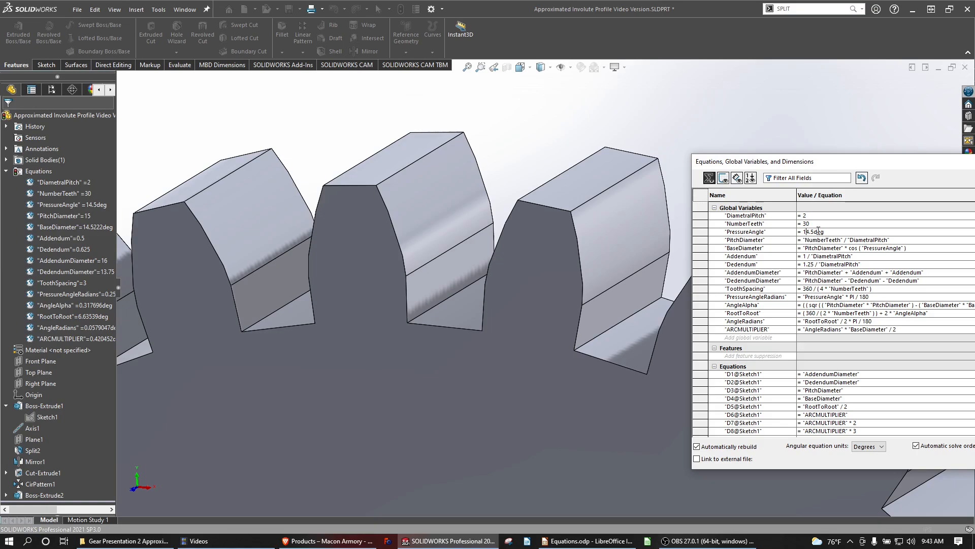
- Set the PressureAngle global variable to 20deg and close the equations manager
key("BackSpace")
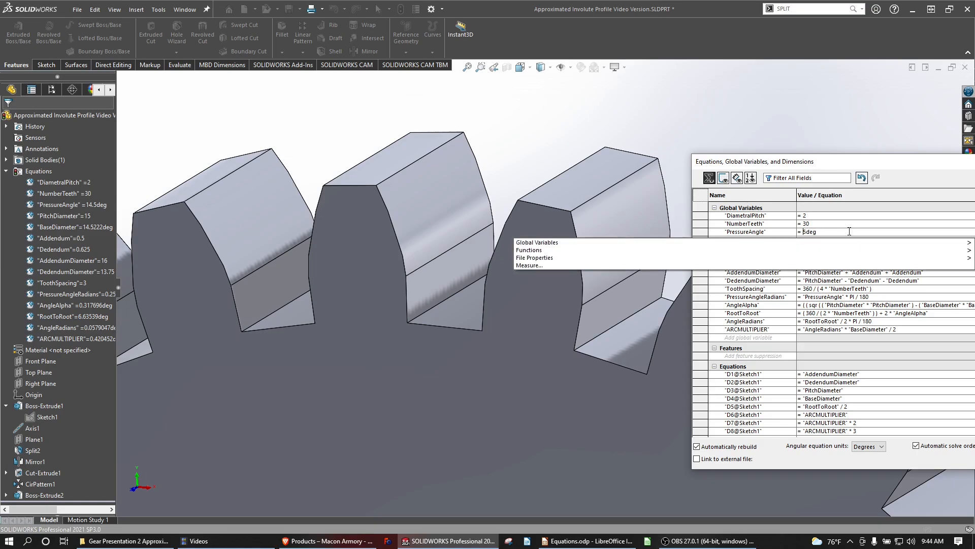
type("20")
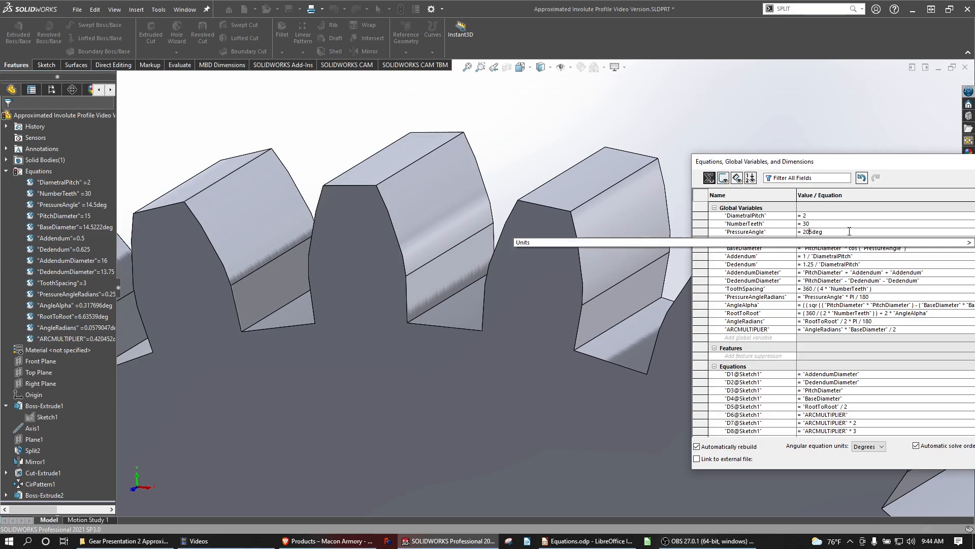
key("Delete")
key("Return")
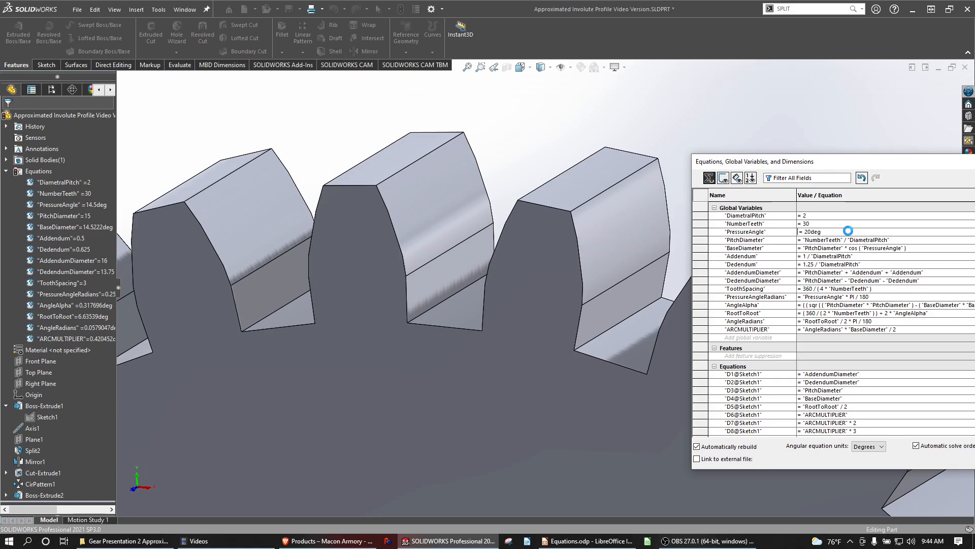
scroll(611, 200, "up", 10)
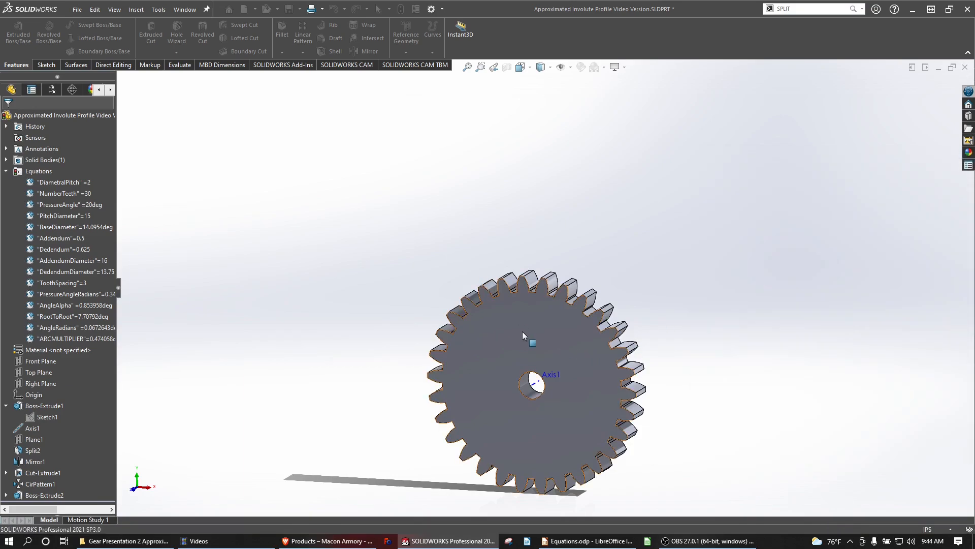
- Start a new sketch on the gear's flat front face and show Sketch1 with its involute construction geometry
left_click(522, 331)
left_click(39, 67)
left_click(14, 32)
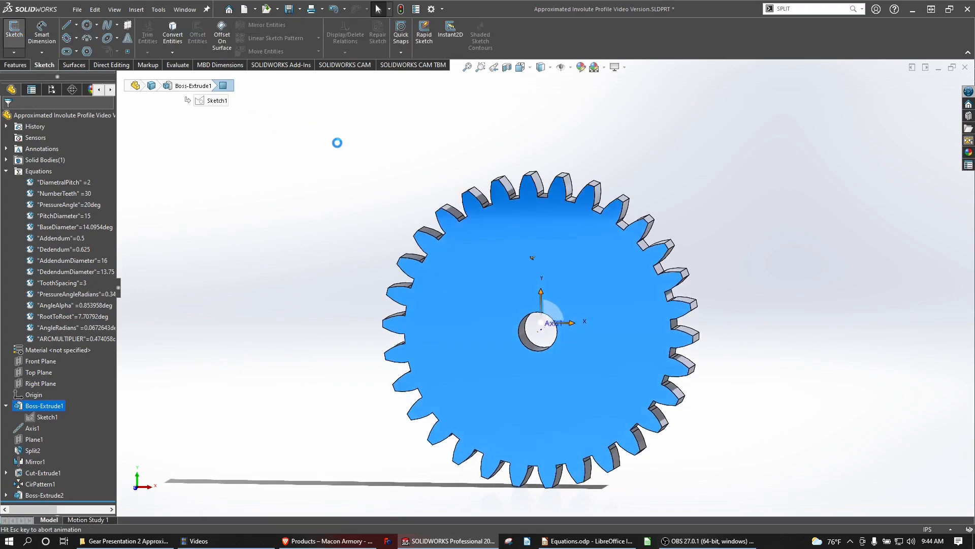
left_click(77, 24)
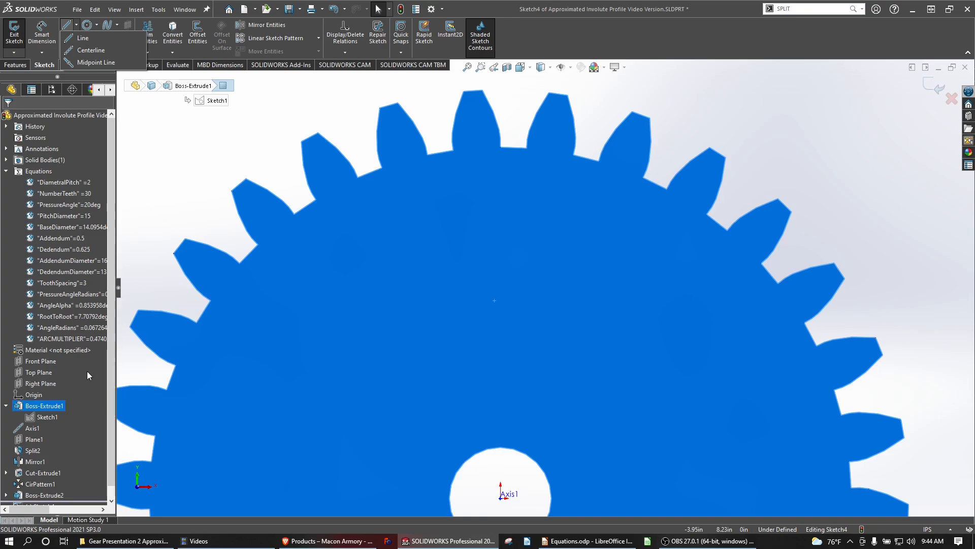
right_click(46, 416)
left_click(60, 387)
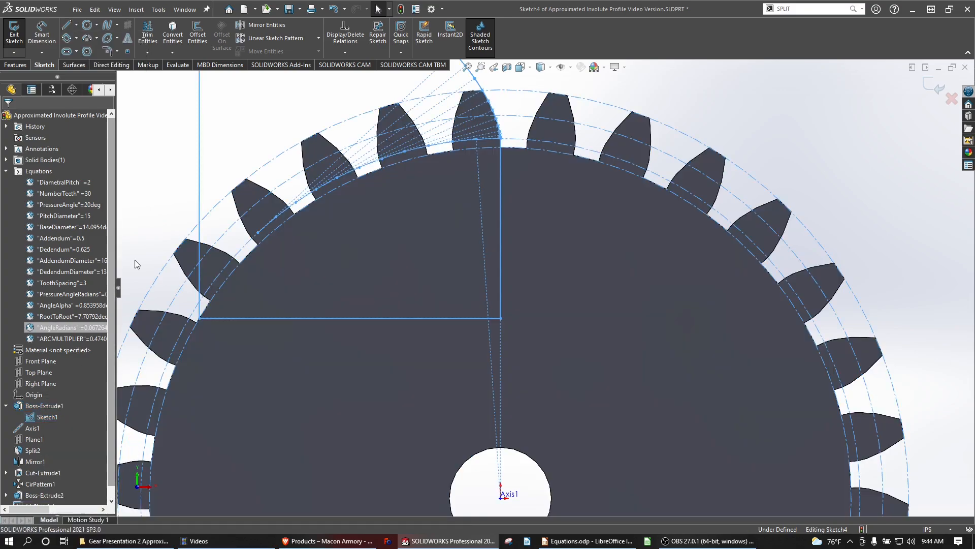
- Draw a centerline from the origin to the pitch circle, through the gap between two upper teeth
left_click(76, 24)
left_click(76, 38)
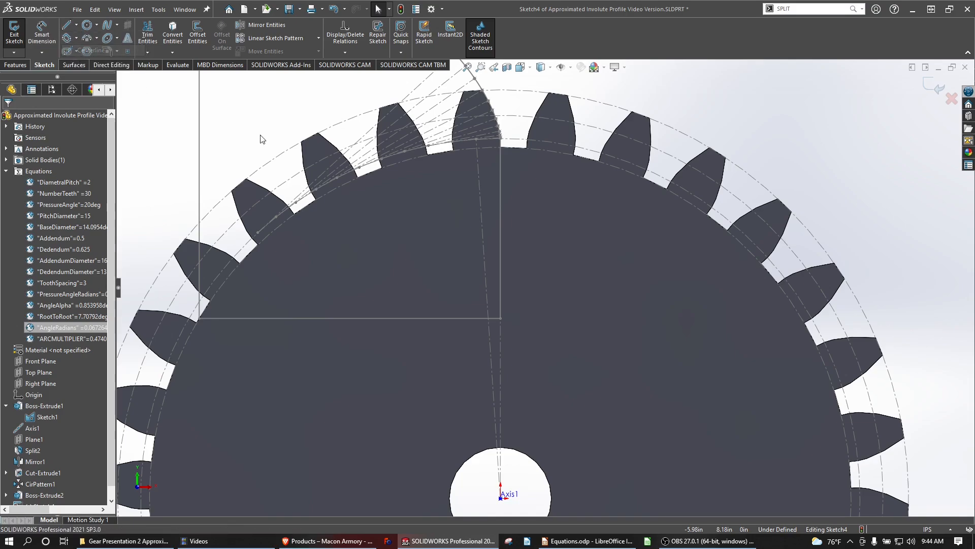
left_click(501, 498)
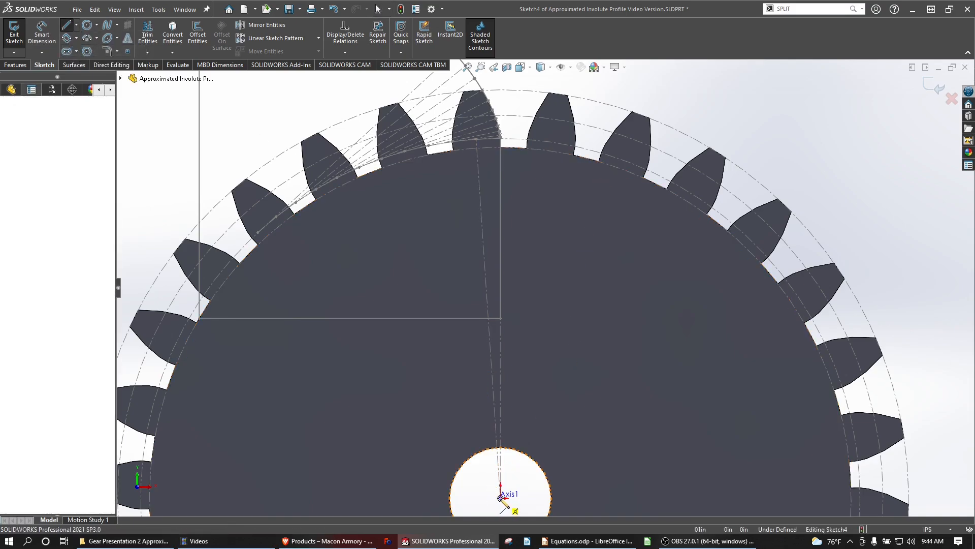
double_click(730, 193)
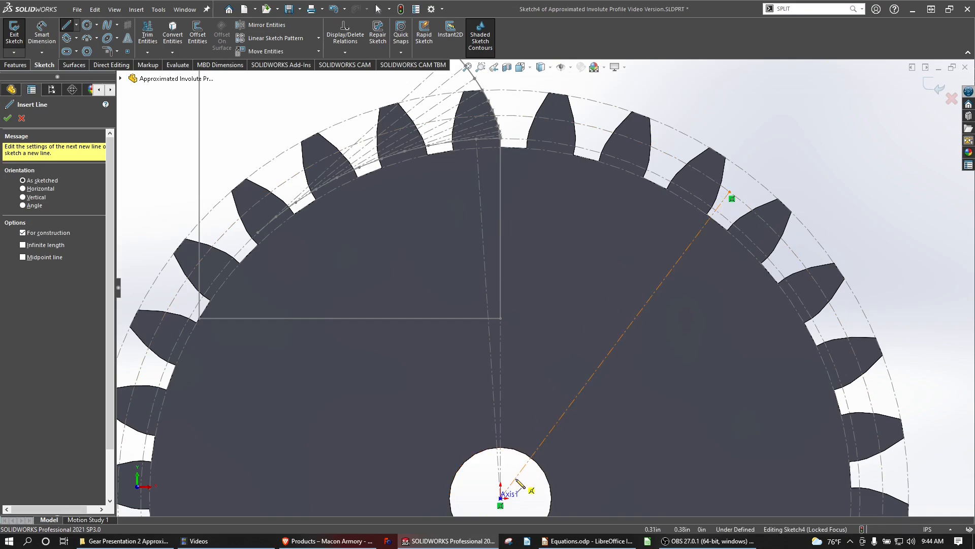
- Draw a second centerline about 6.88 in long from the origin to the adjacent tooth's root corner on the dedendum circle
left_click(500, 498)
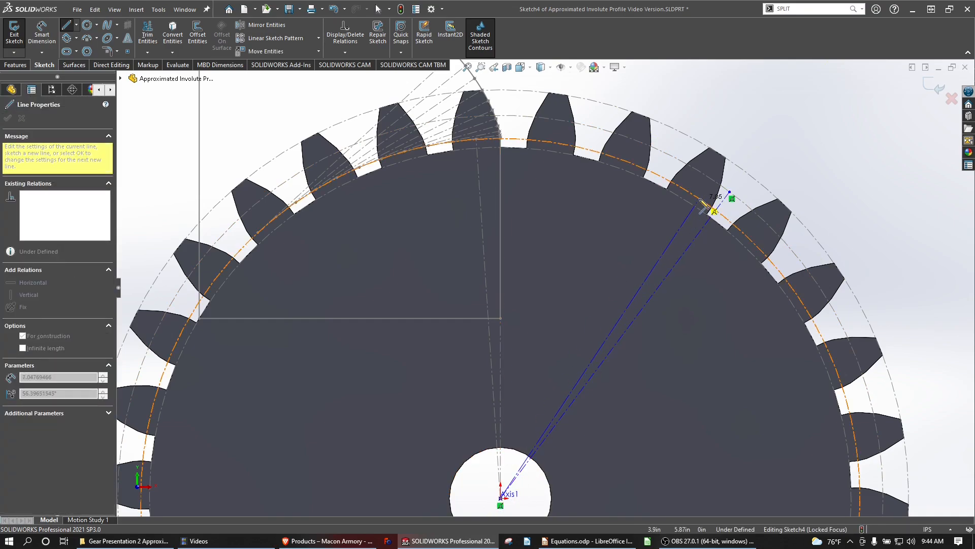
scroll(701, 210, "down", 5)
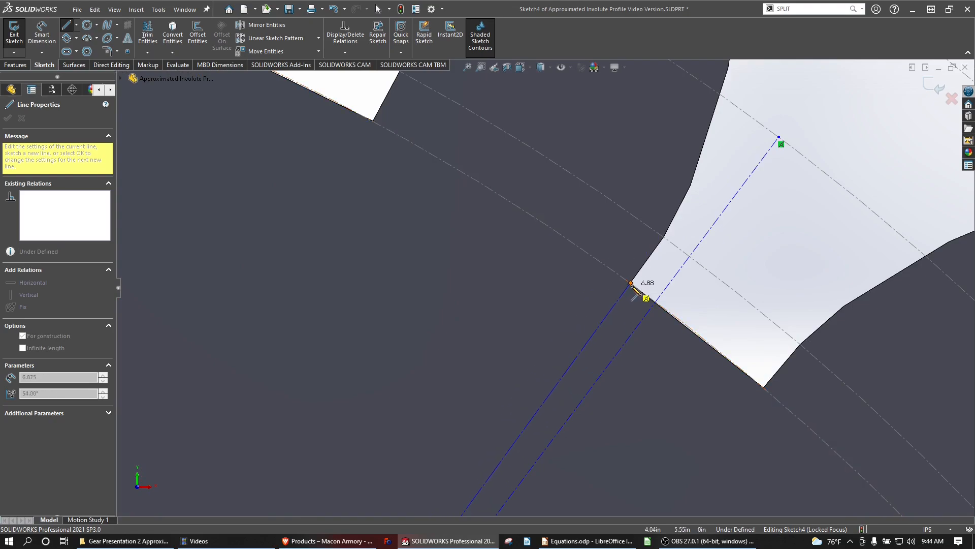
double_click(631, 289)
- Draw a third centerline from the origin through the middle of the adjacent tooth, ending on the pitch circle
scroll(526, 330, "up", 6)
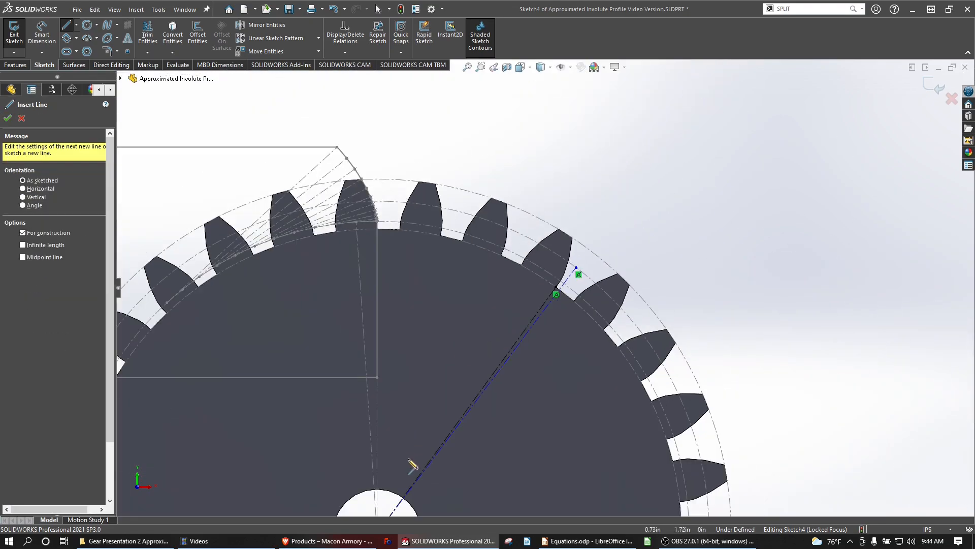
left_click(428, 458)
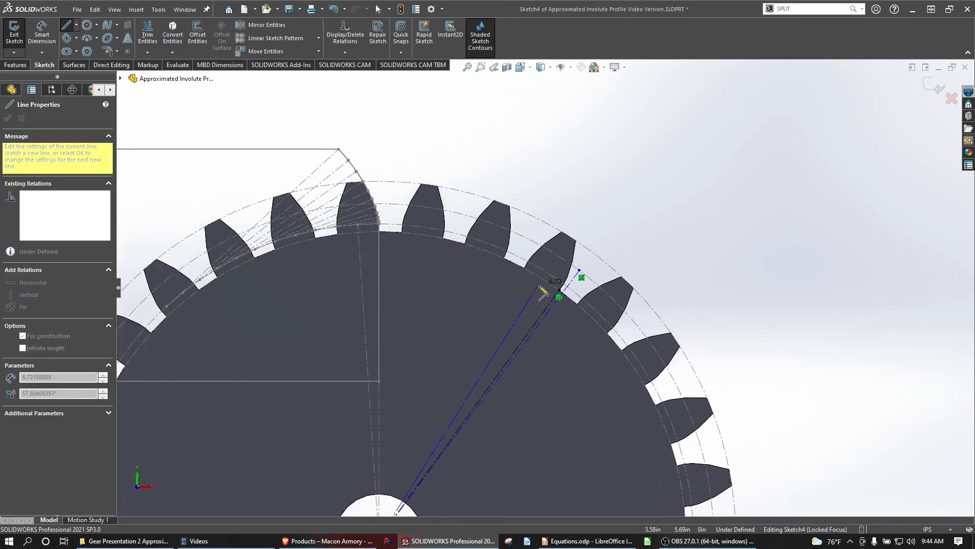
scroll(546, 284, "down", 5)
double_click(563, 182)
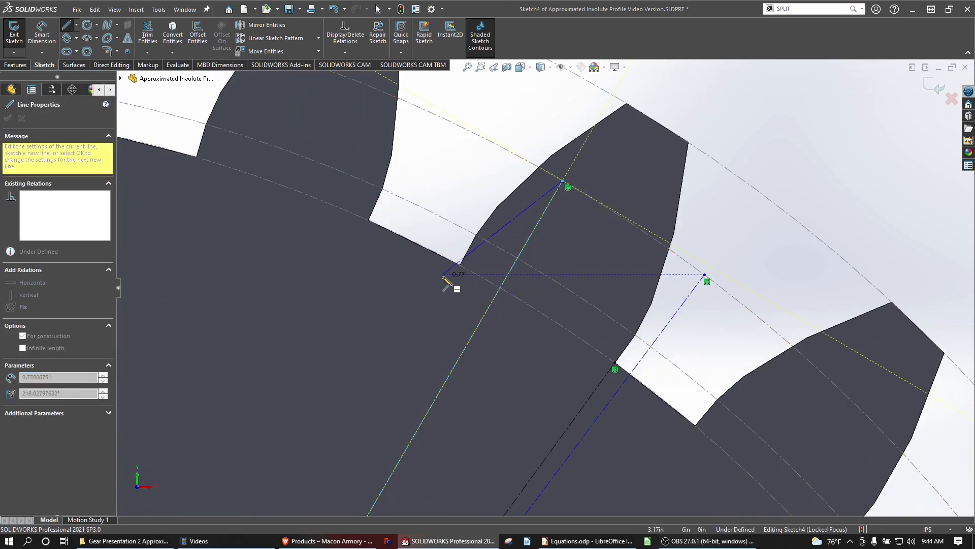
- Finish the mid-tooth centerline at the origin and draw a centerline from the origin to the same tooth's other root corner
scroll(462, 269, "up", 5)
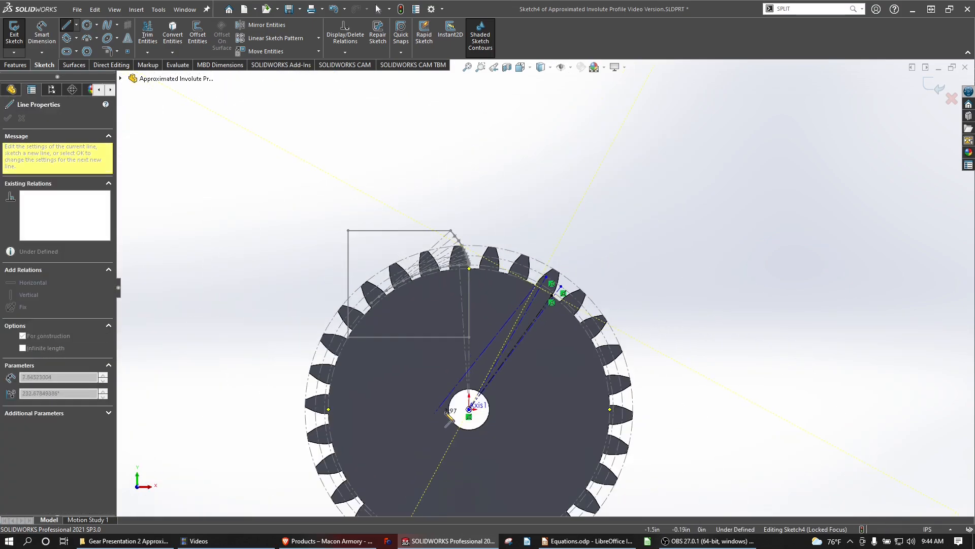
left_click(469, 409)
scroll(518, 340, "down", 3)
key("Escape")
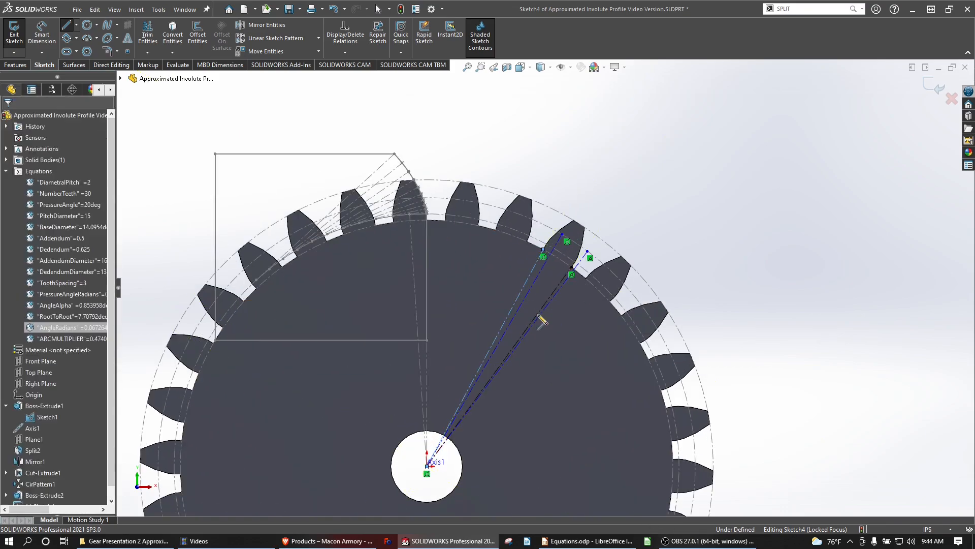
- Make the two centerline endpoints on the pitch circle coincident with the tooth's two flank edges
scroll(642, 238, "down", 6)
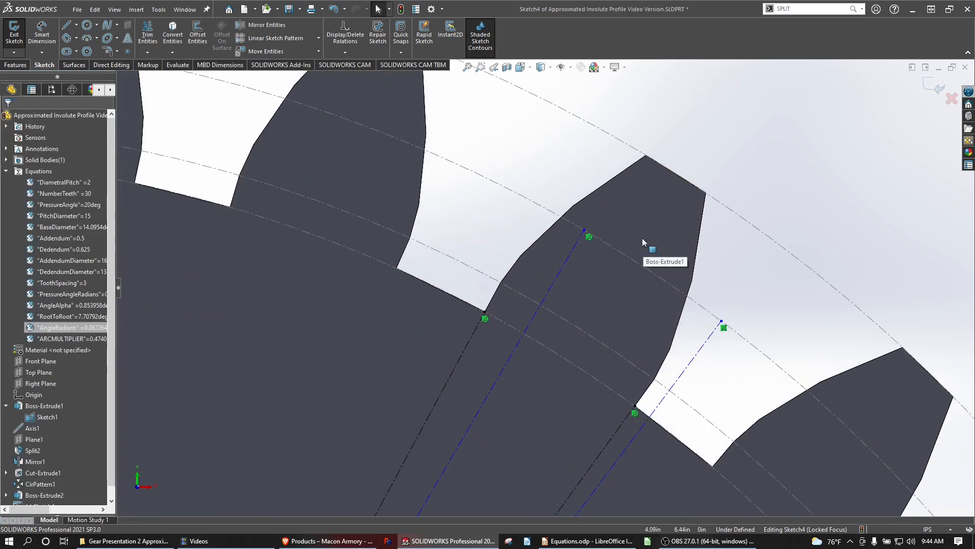
left_click(584, 230)
left_click(549, 230, "ctrl")
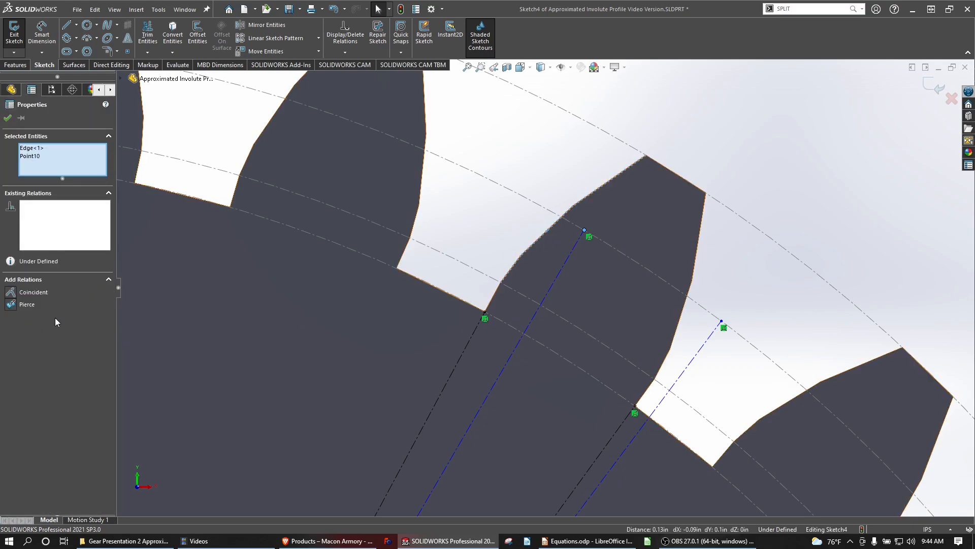
left_click(11, 293)
left_click(434, 222)
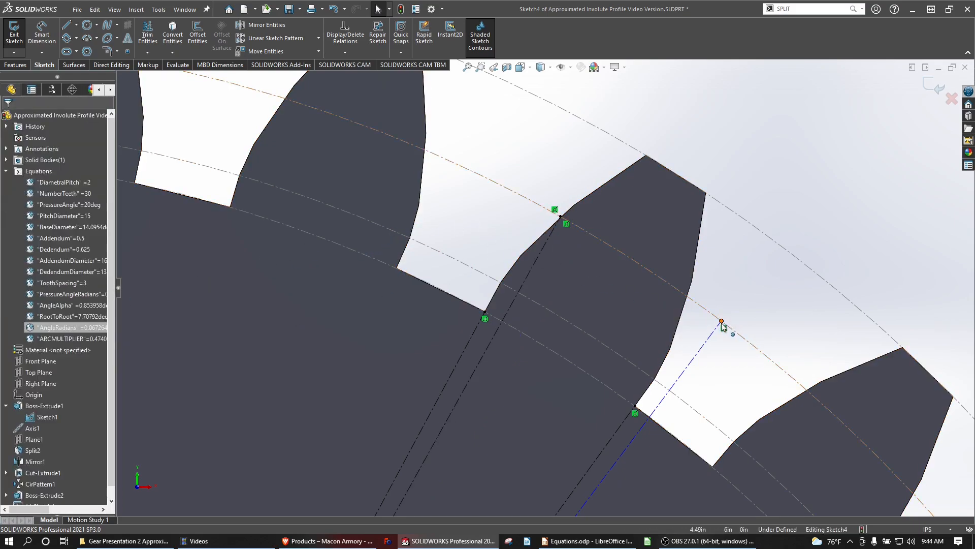
left_click(722, 321)
left_click(695, 274, "ctrl")
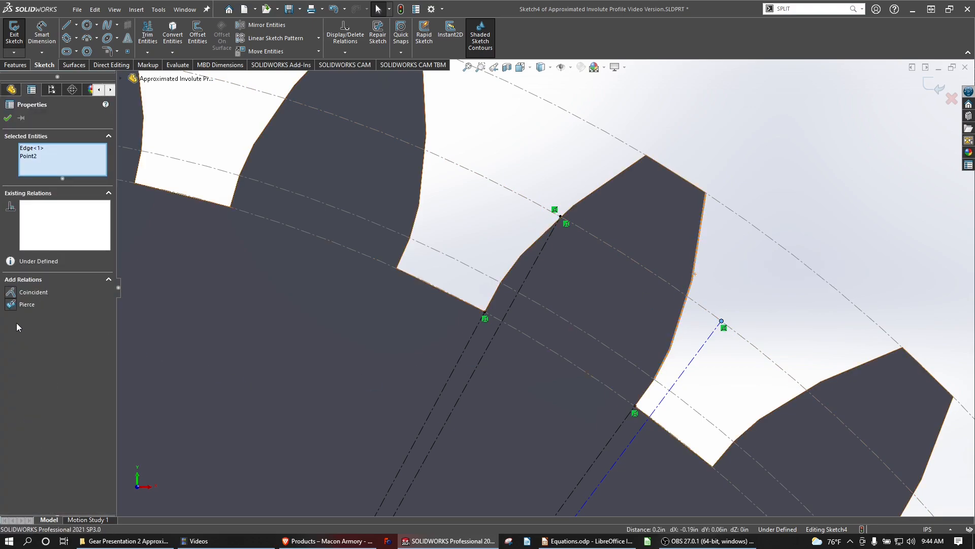
left_click(10, 292)
left_click(723, 272)
- Examine the two centerlines that meet the tooth flanks at the pitch circle, checking their lengths and angles
scroll(691, 339, "up", 3)
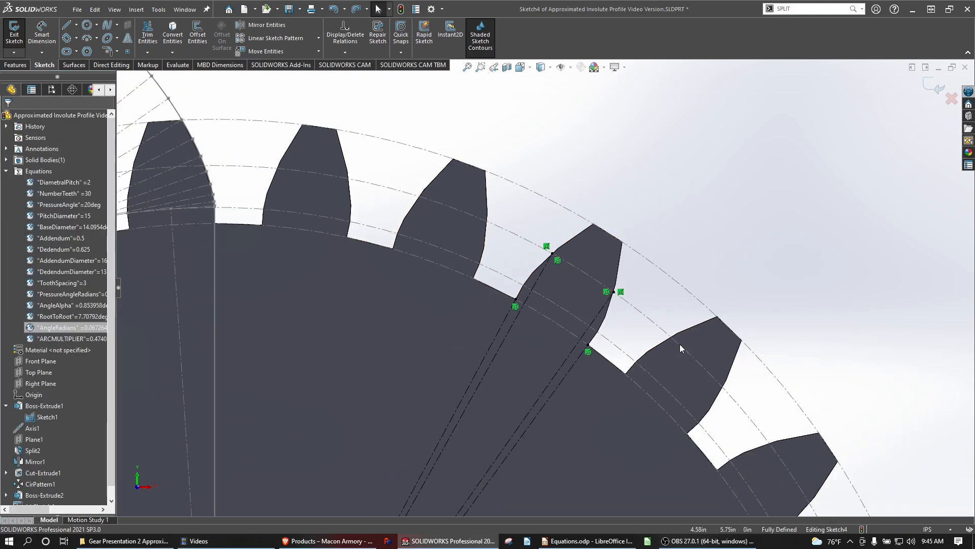
scroll(679, 344, "up", 1)
scroll(587, 354, "down", 4)
scroll(633, 173, "up", 2)
scroll(632, 157, "down", 4)
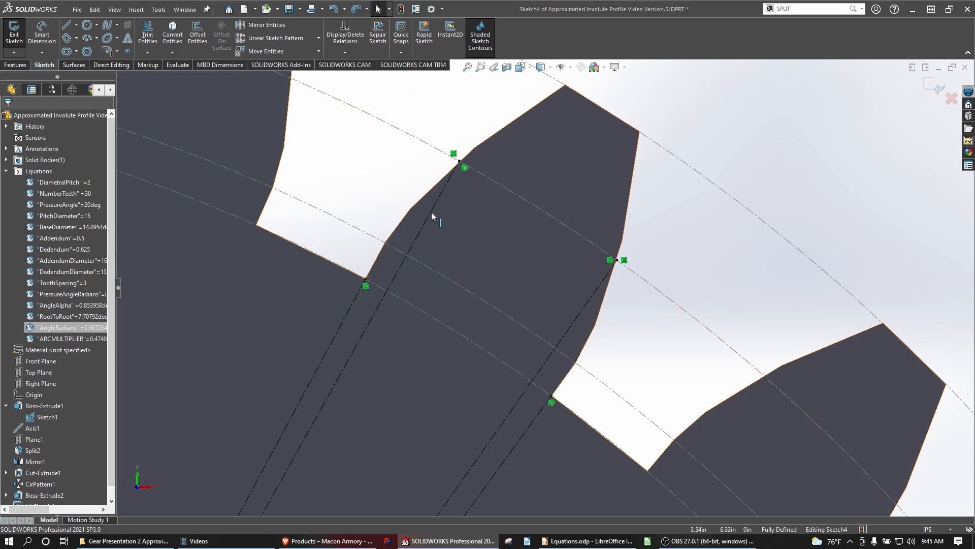
left_click(584, 305)
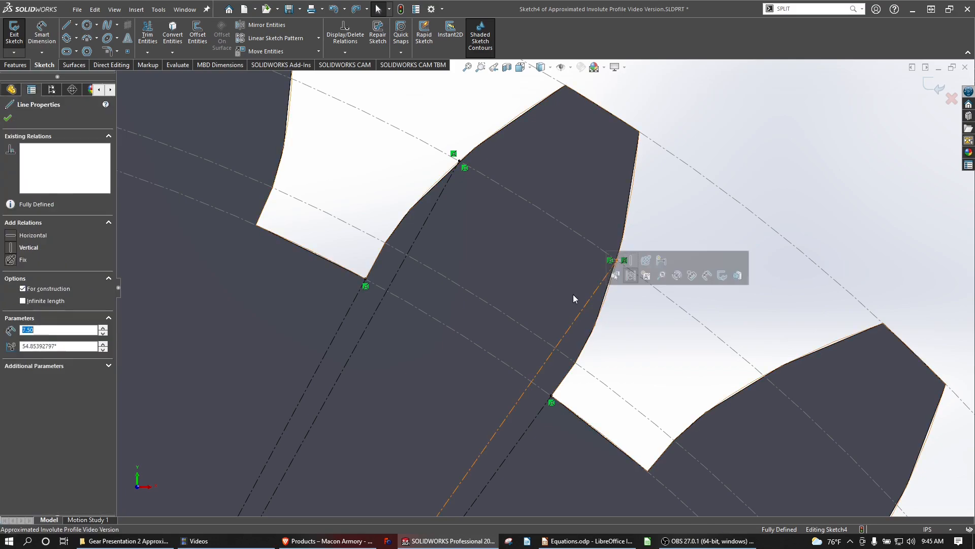
left_click(423, 222)
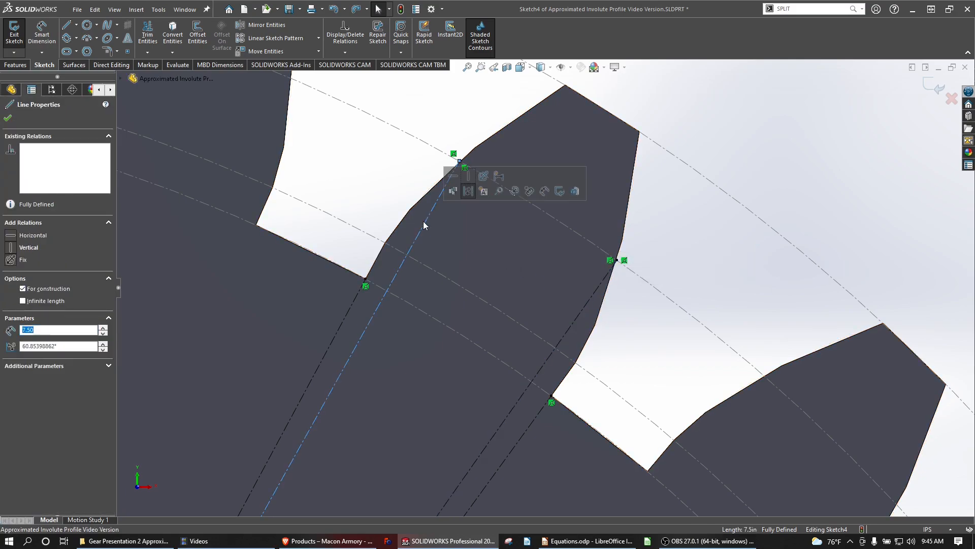
left_click(645, 326)
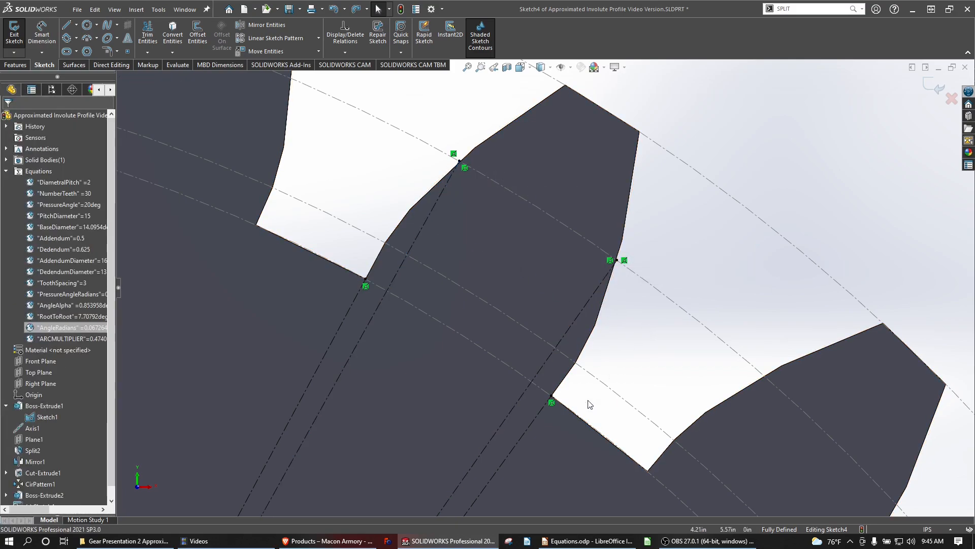
- Compare the centerlines and endpoints at the tooth's root corners with the centerlines at its pitch-circle flanks
left_click(509, 447)
left_click(495, 435)
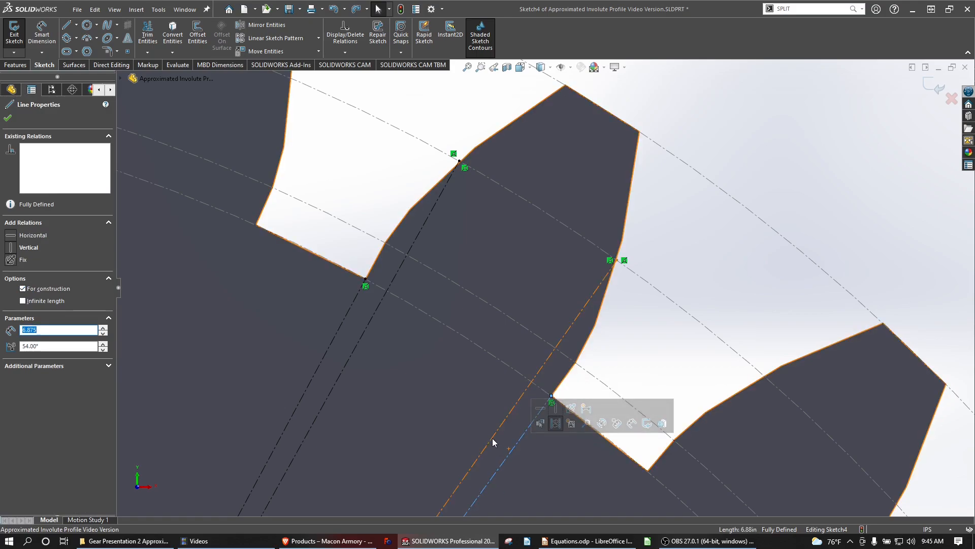
left_click(314, 374)
left_click(336, 386)
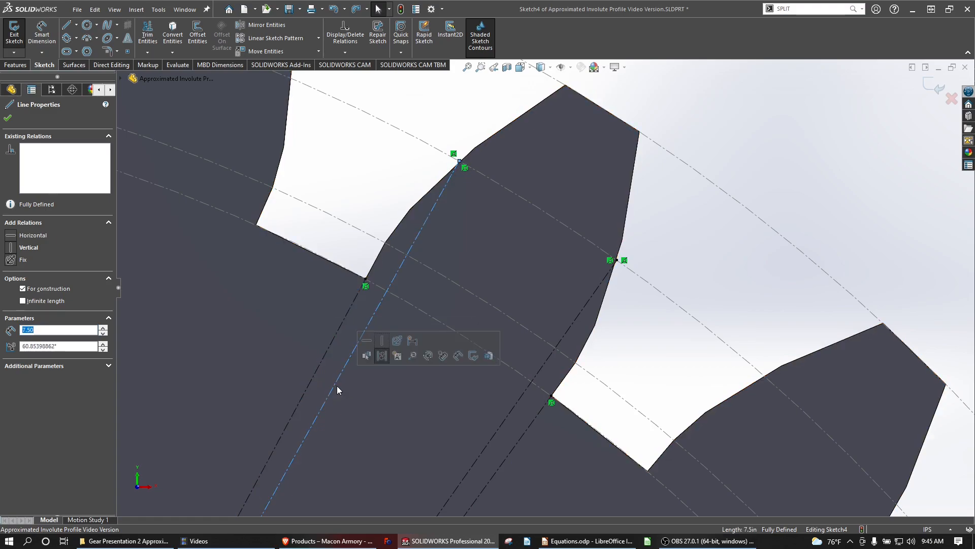
left_click(378, 397)
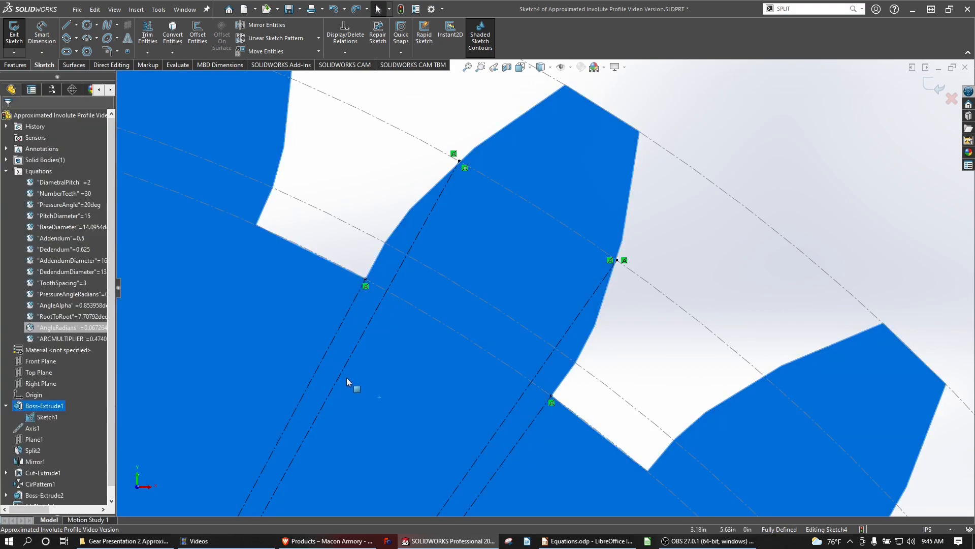
left_click(343, 374)
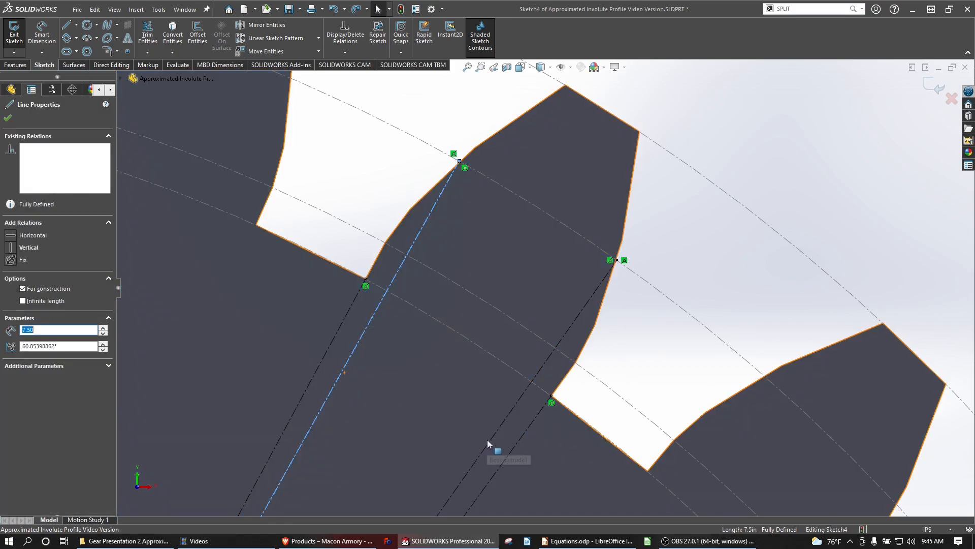
left_click(487, 440)
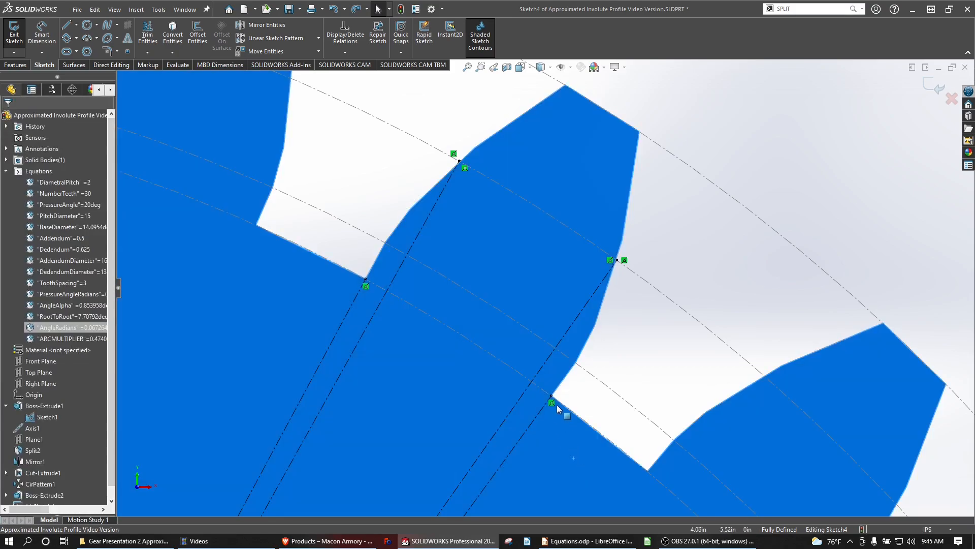
left_click(551, 394)
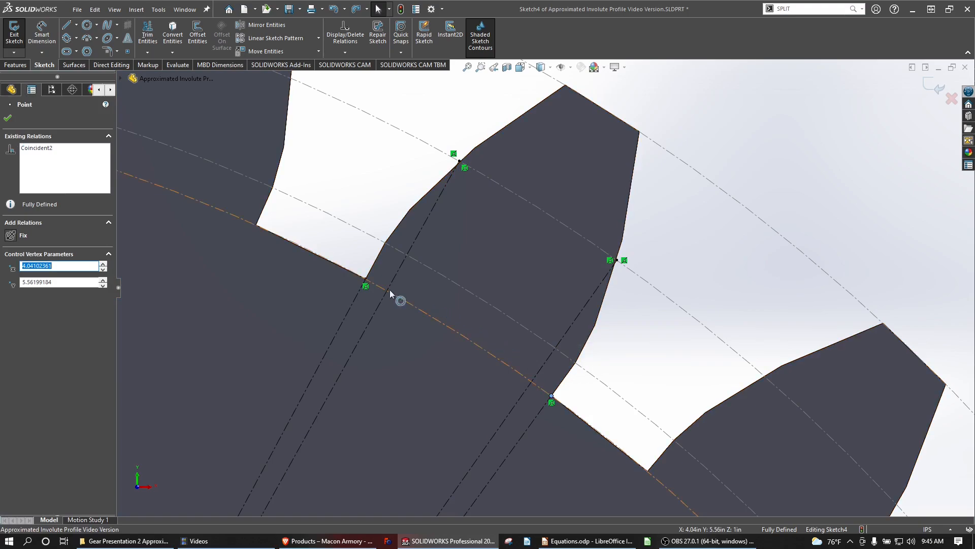
left_click(364, 280)
left_click(642, 352)
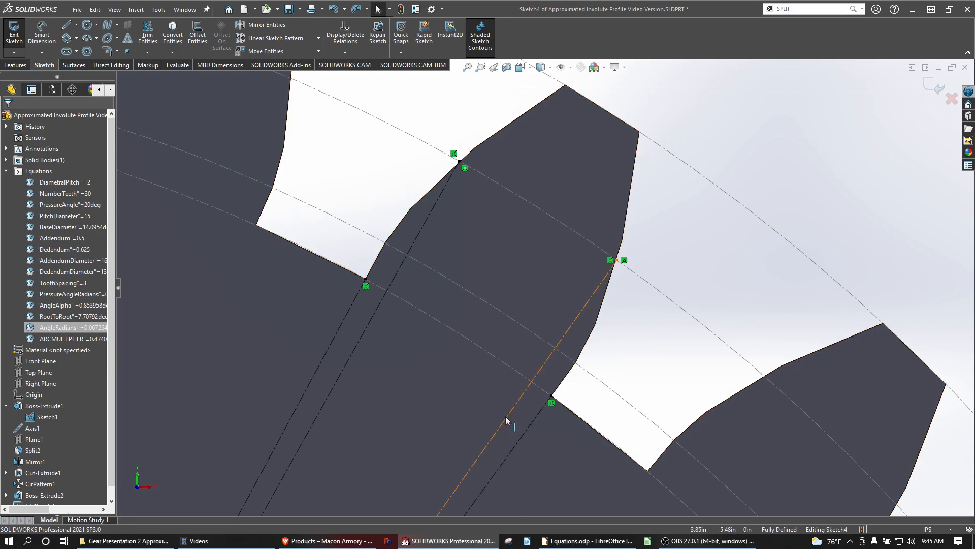
- Close the centerline sketch and delete Sketch4 from the part
scroll(505, 416, "up", 10)
scroll(508, 415, "up", 5)
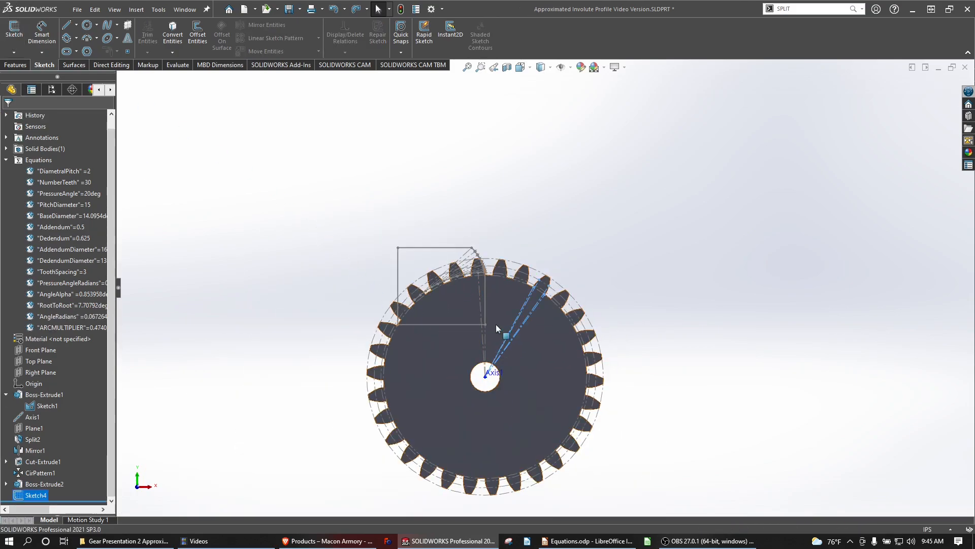
right_click(35, 494)
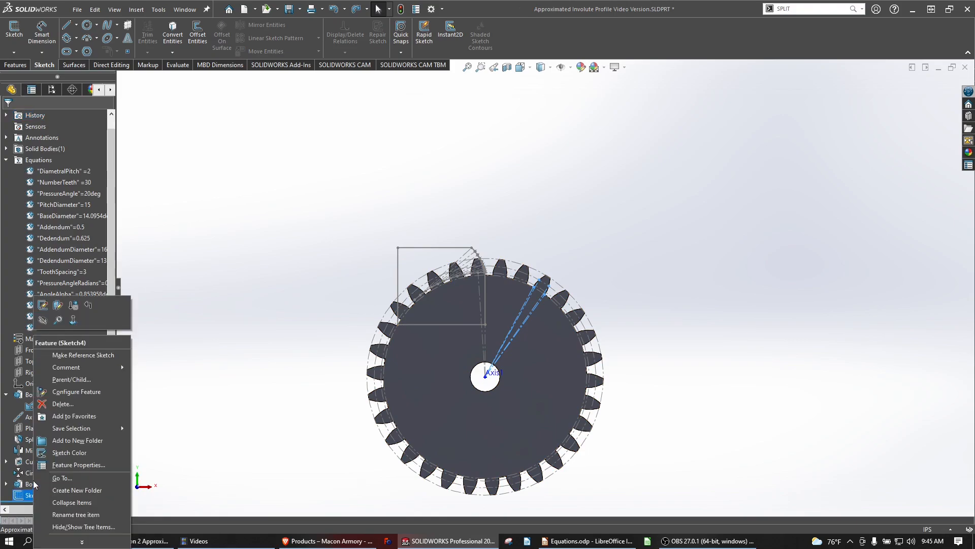
left_click(56, 403)
left_click(533, 224)
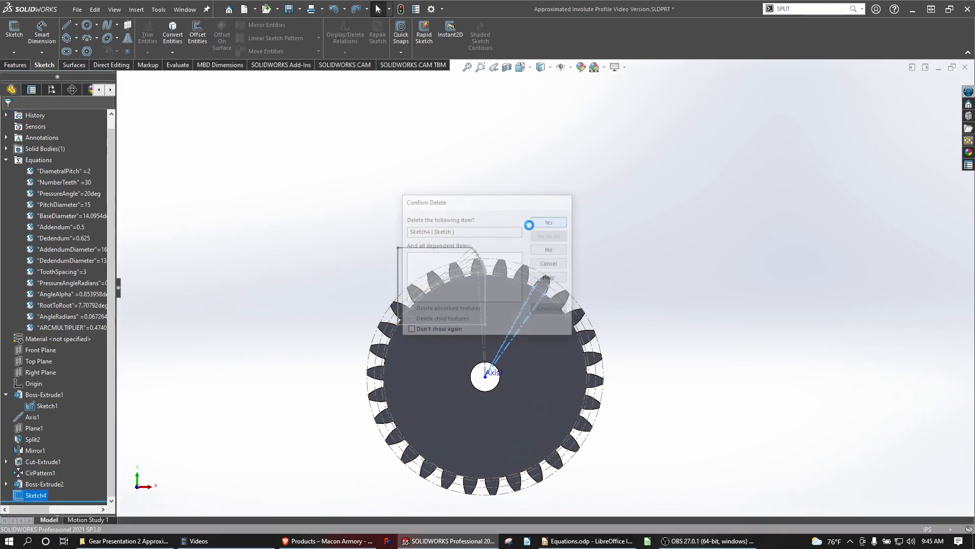
- Hide Sketch1 so that the gear is shown without its construction geometry
right_click(416, 246)
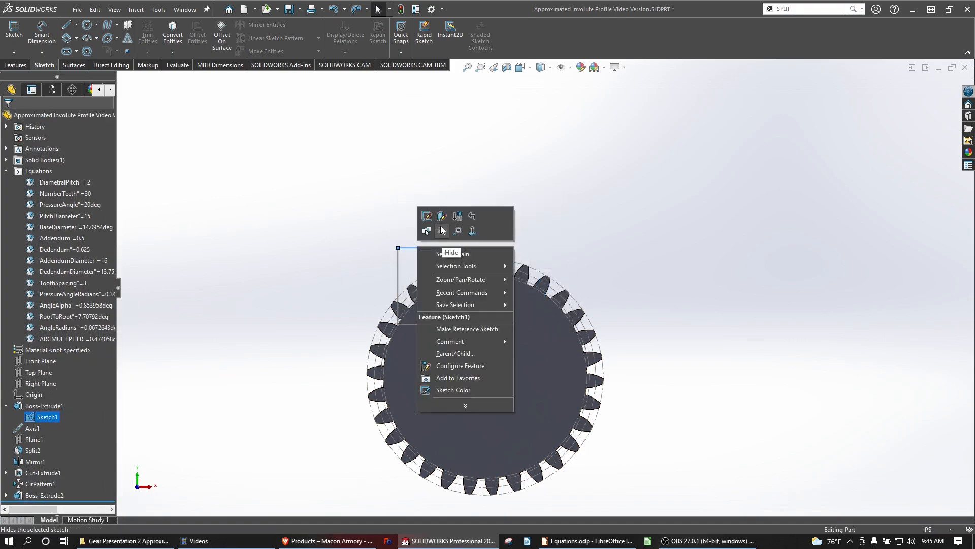
left_click(441, 230)
scroll(503, 341, "down", 4)
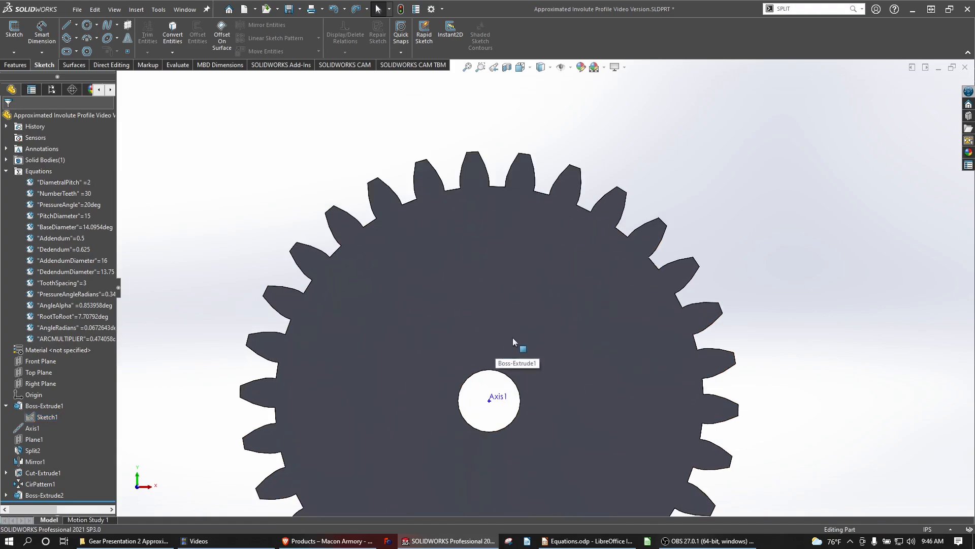
scroll(510, 343, "up", 4)
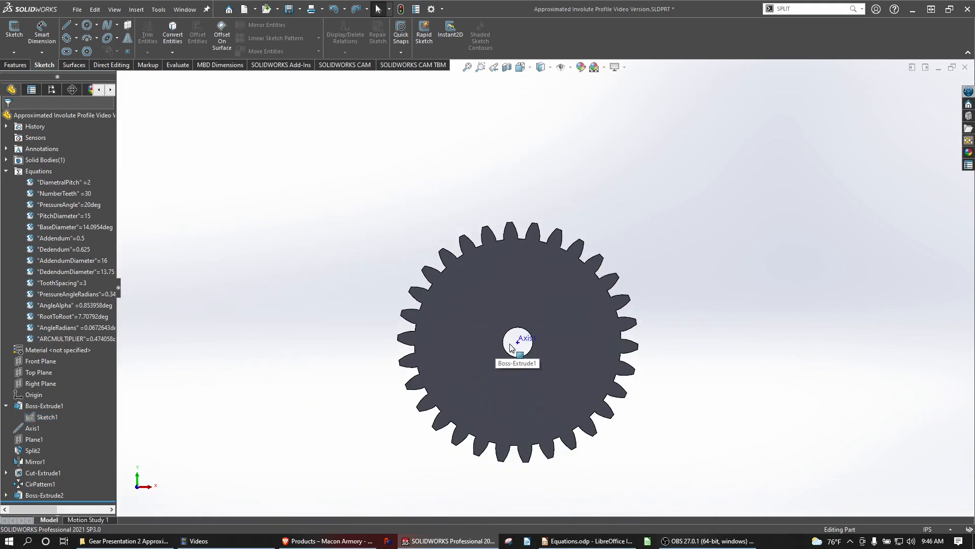
scroll(567, 352, "down", 2)
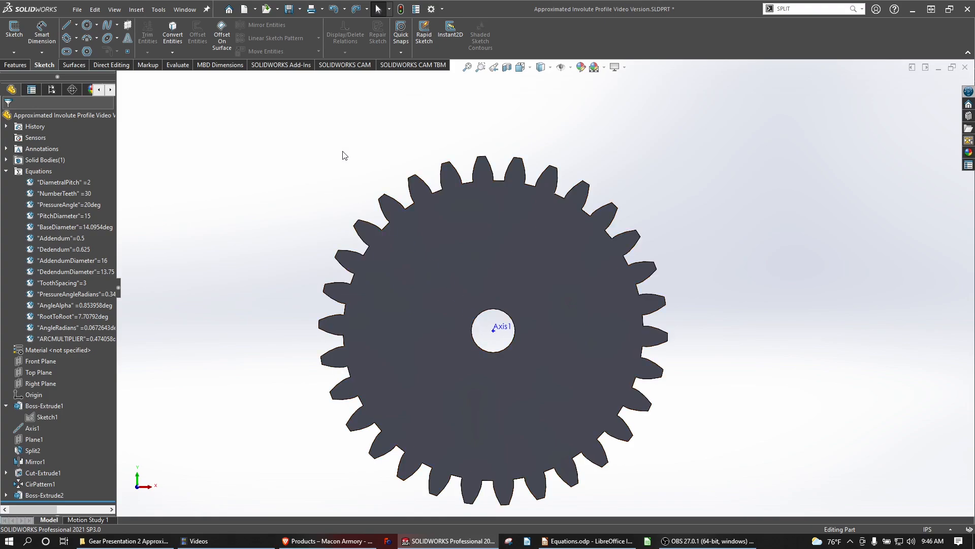
- Insert the Dressed Up part beside the gear and change the derived part's units to those of the base part
left_click(812, 9)
type("INS")
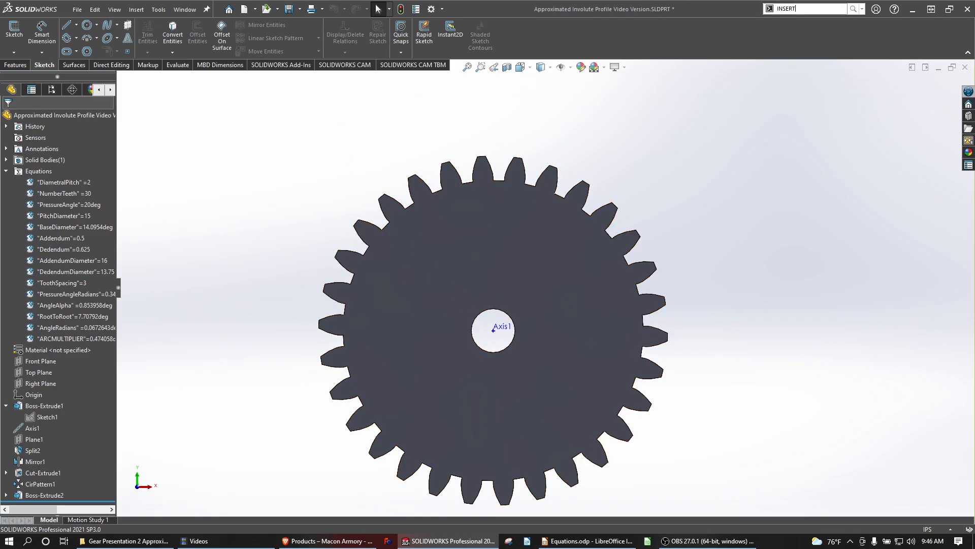
type("ERT")
left_click(802, 20)
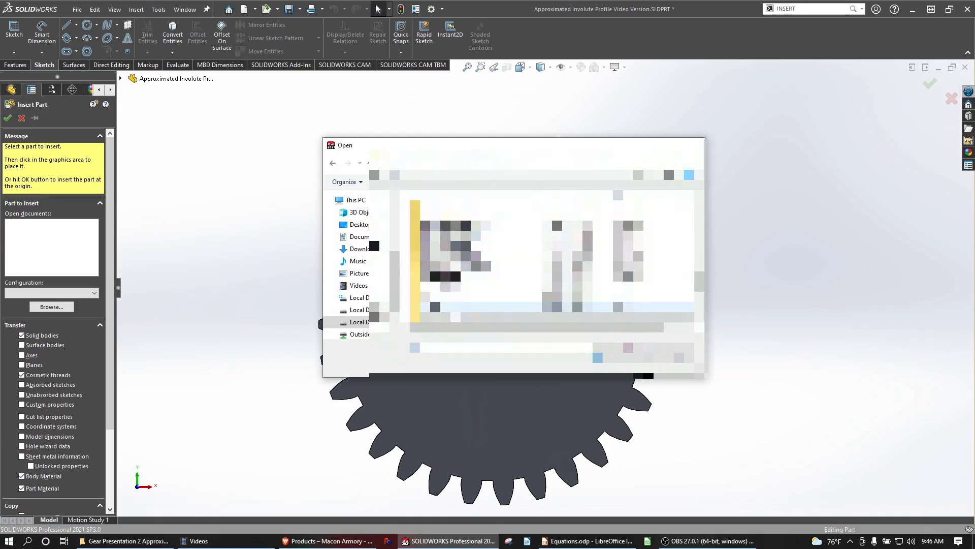
double_click(454, 312)
double_click(436, 228)
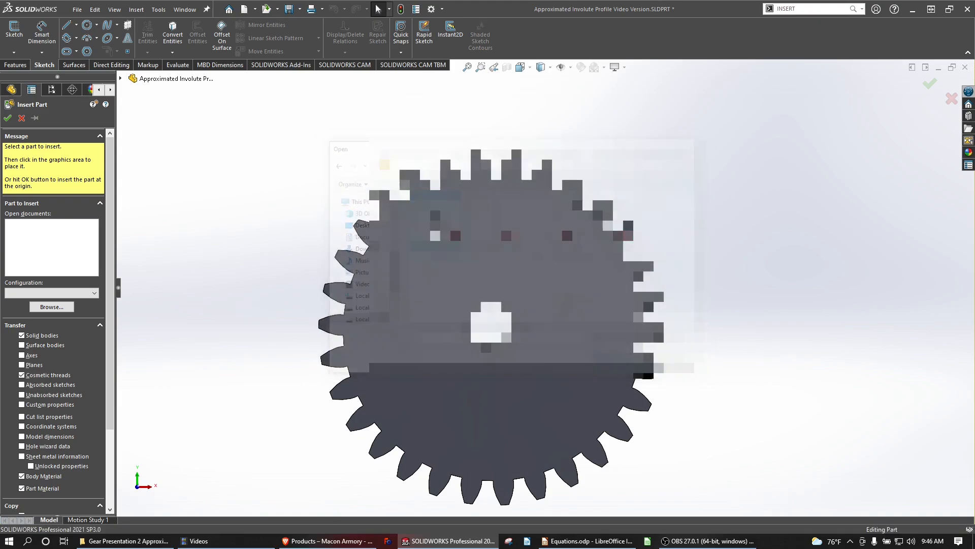
left_click(311, 346)
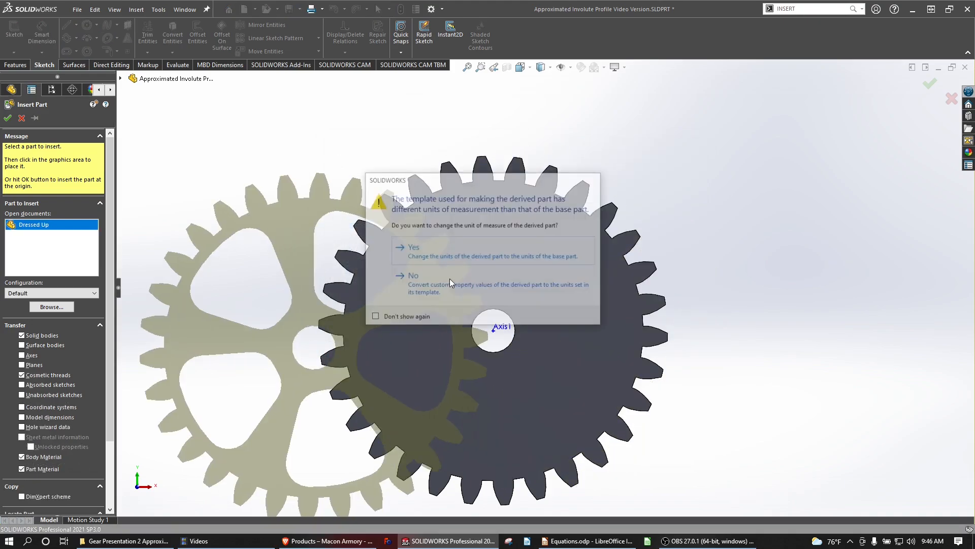
left_click(431, 252)
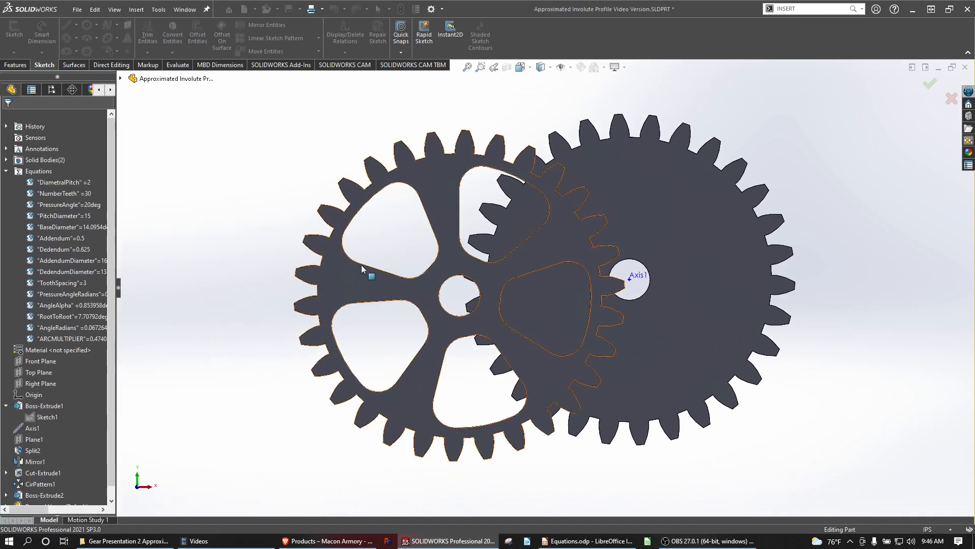
- Start moving the Dressed Up body and add a concentric mate between its tooth-root face and a tooth-root face of the base gear
middle_click_drag(485, 304, 494, 300)
scroll(483, 228, "down", 5)
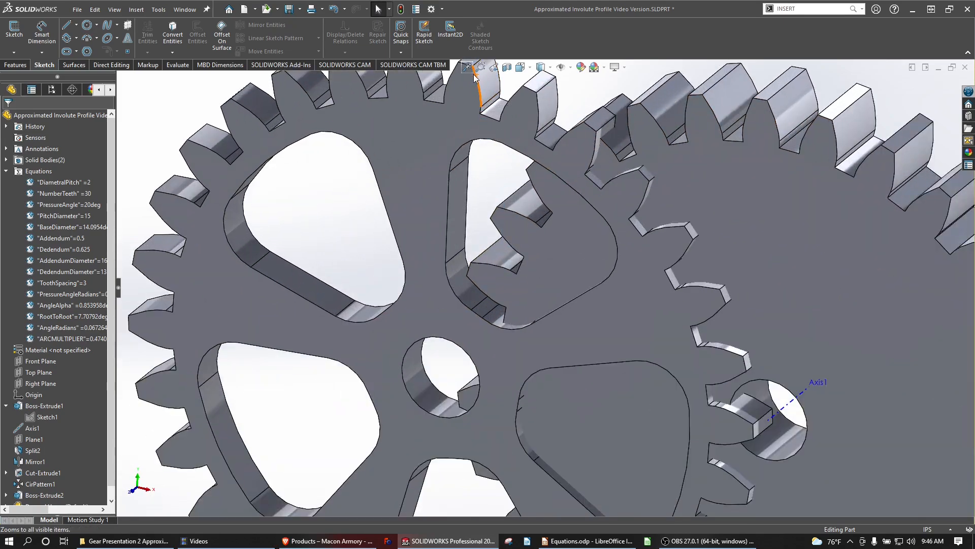
left_click(497, 109)
left_click(787, 10)
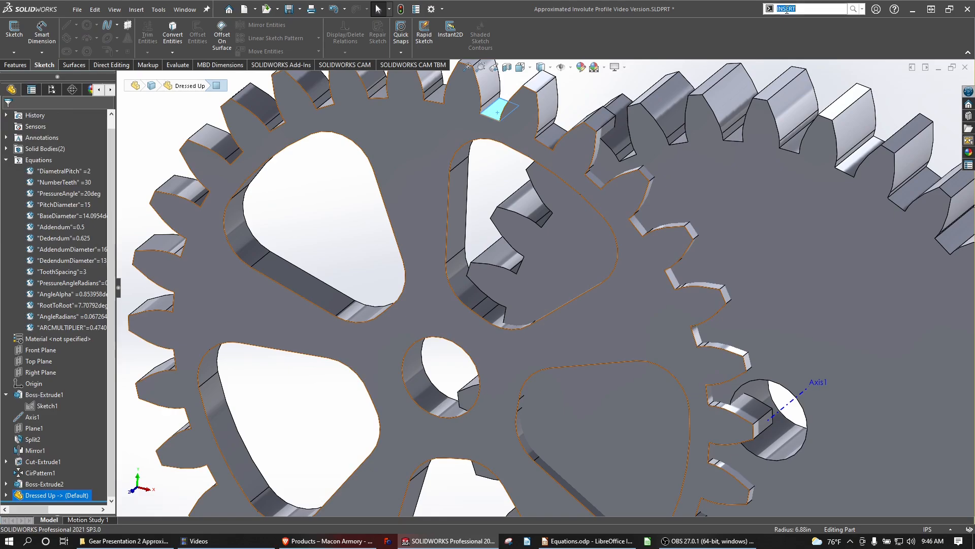
left_click(796, 21)
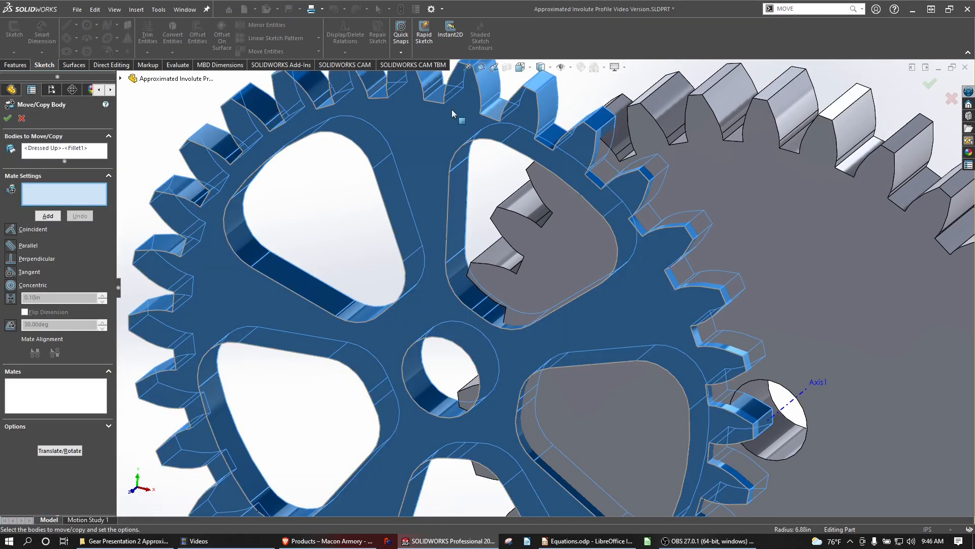
left_click(497, 109)
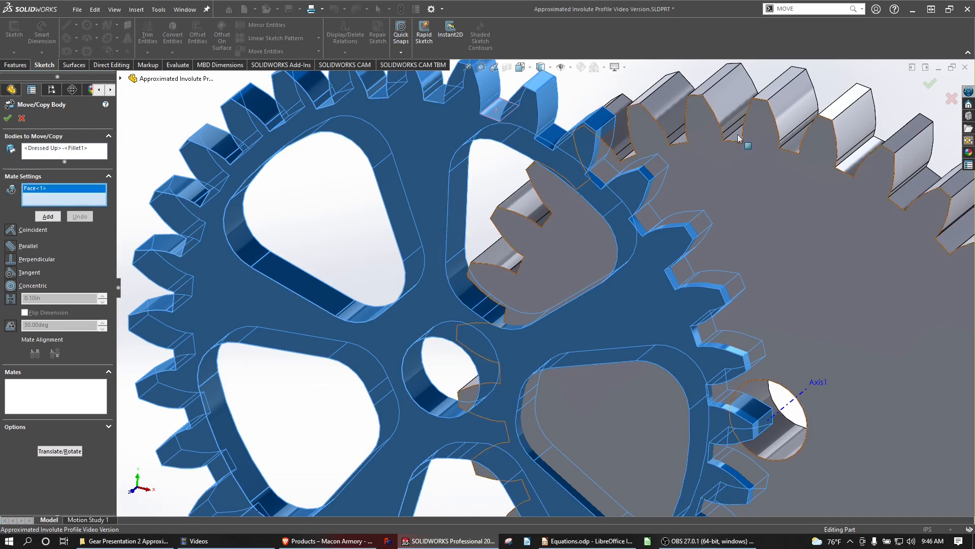
right_click(71, 194)
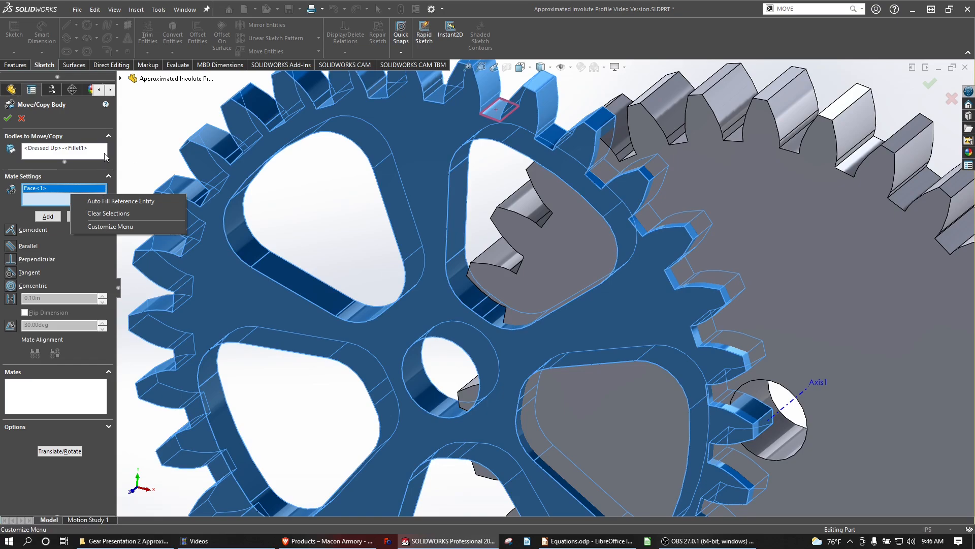
left_click(793, 146)
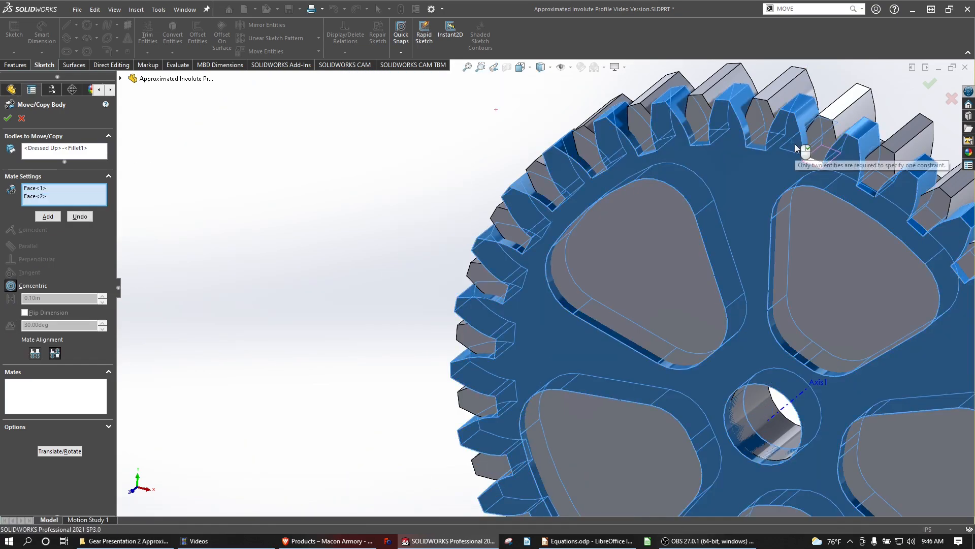
left_click_drag(767, 170, 562, 169)
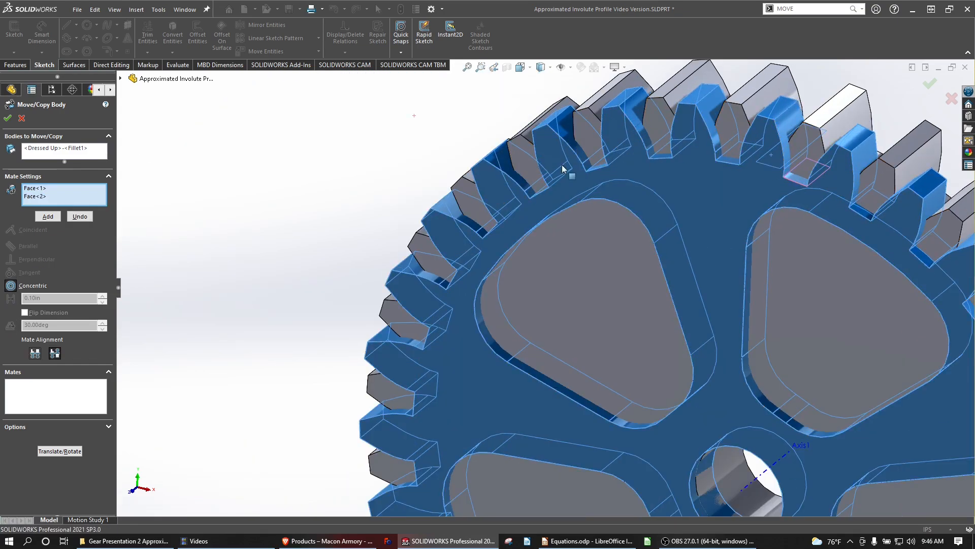
left_click(48, 217)
- Mate a tooth of the Dressed Up gear to the matching base gear tooth so the teeth line up, and finish the body move
scroll(768, 150, "down", 4)
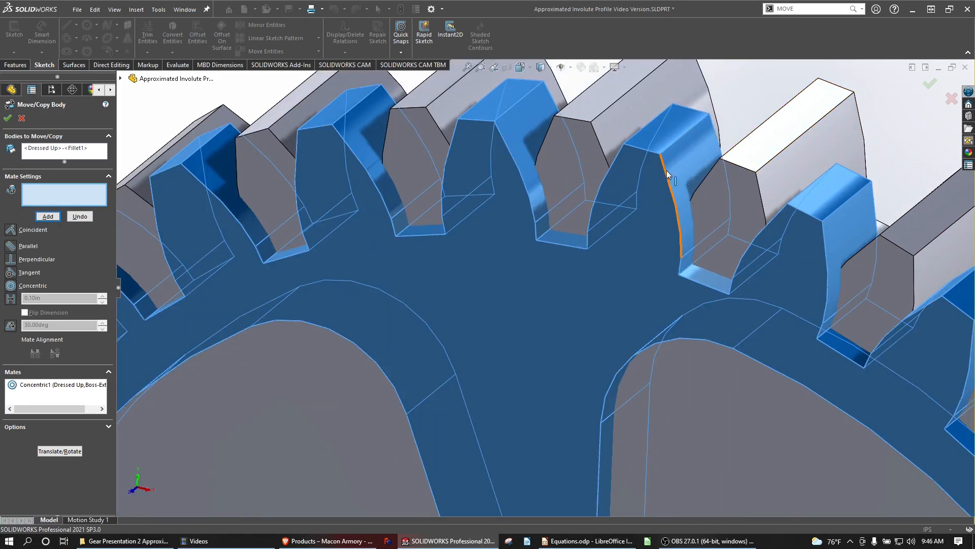
left_click(756, 173)
scroll(553, 312, "up", 5)
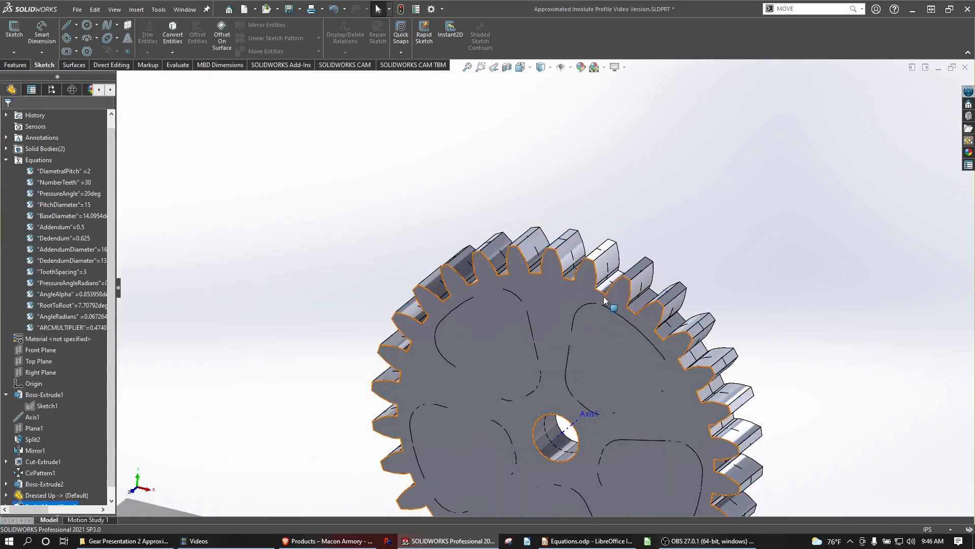
scroll(622, 269, "down", 7)
middle_click_drag(572, 234, 542, 222)
scroll(545, 269, "up", 3)
scroll(544, 270, "up", 3)
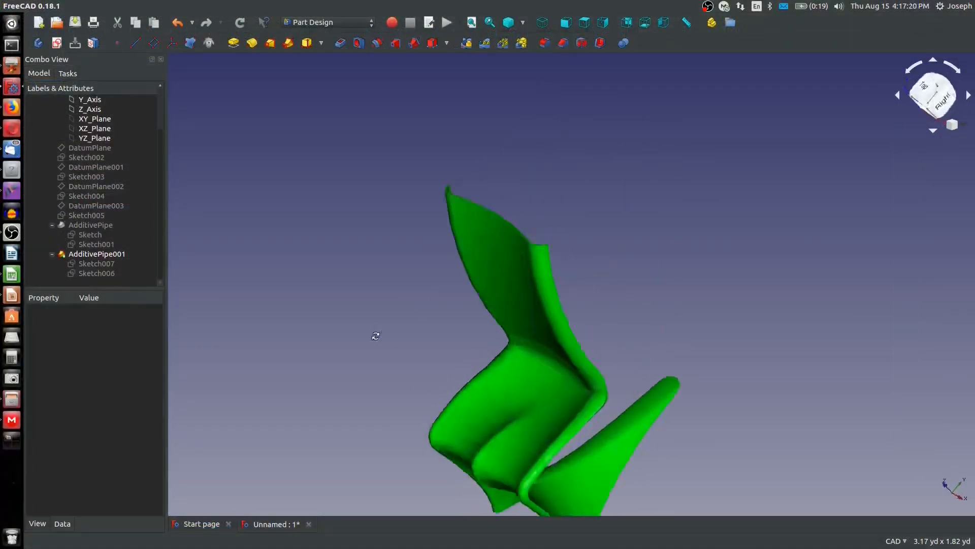
middle_click_drag(374, 336, 626, 245)
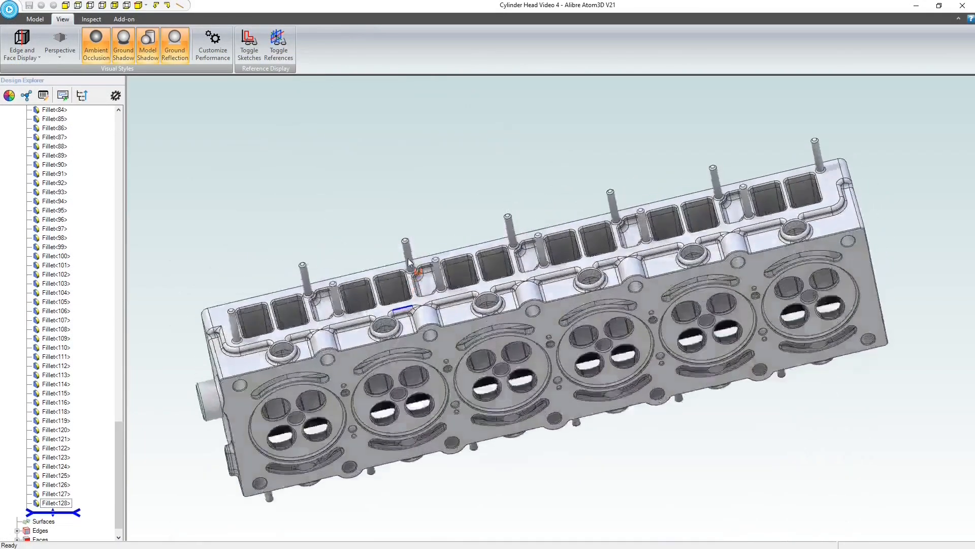